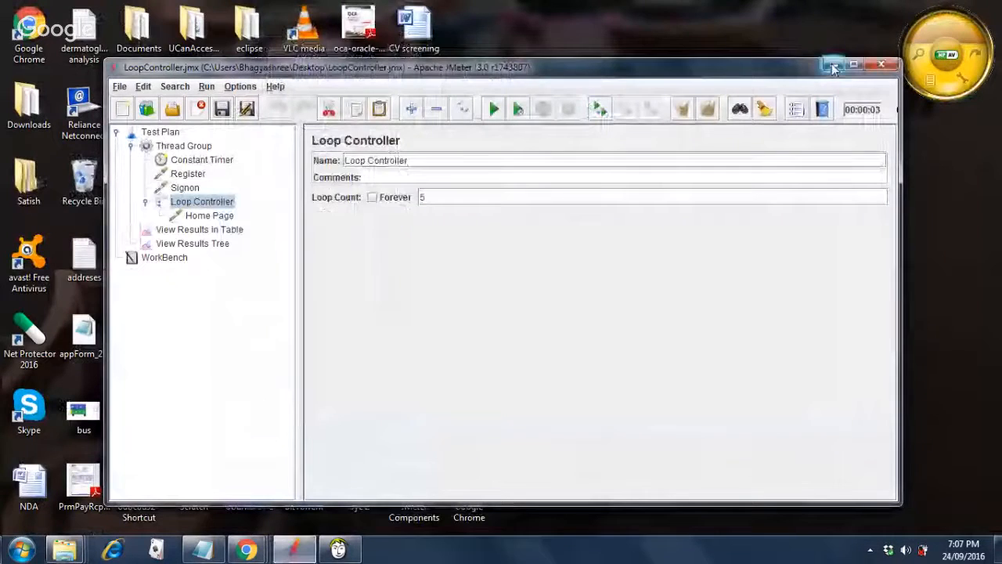
# Minimize JMeter and bring the Google Hangouts call window to the front.
pyautogui.click(834, 64)
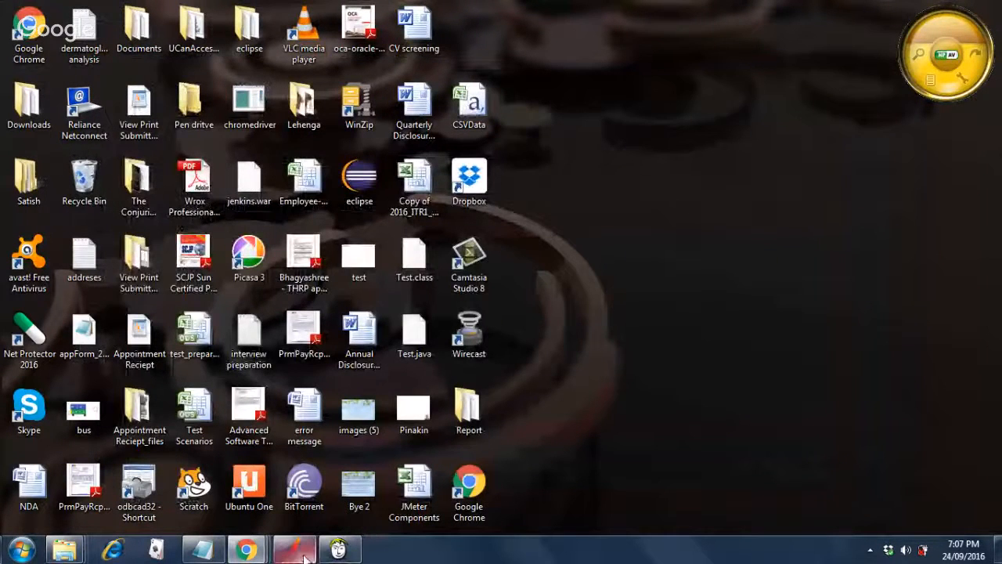
pyautogui.moveTo(250, 552)
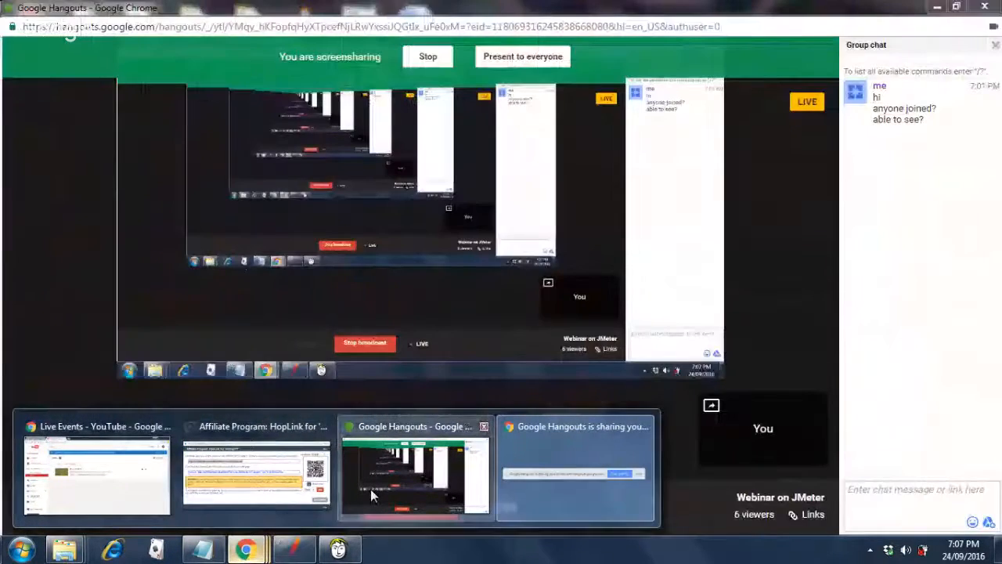
pyautogui.click(370, 488)
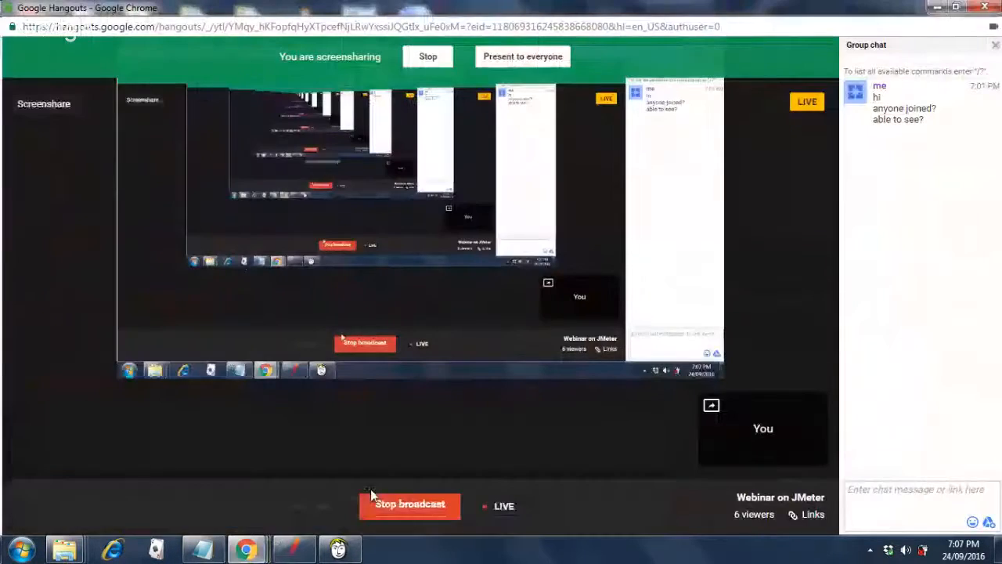
# Minimize the Hangouts 'Webinar on JMeter' call window.
pyautogui.click(940, 7)
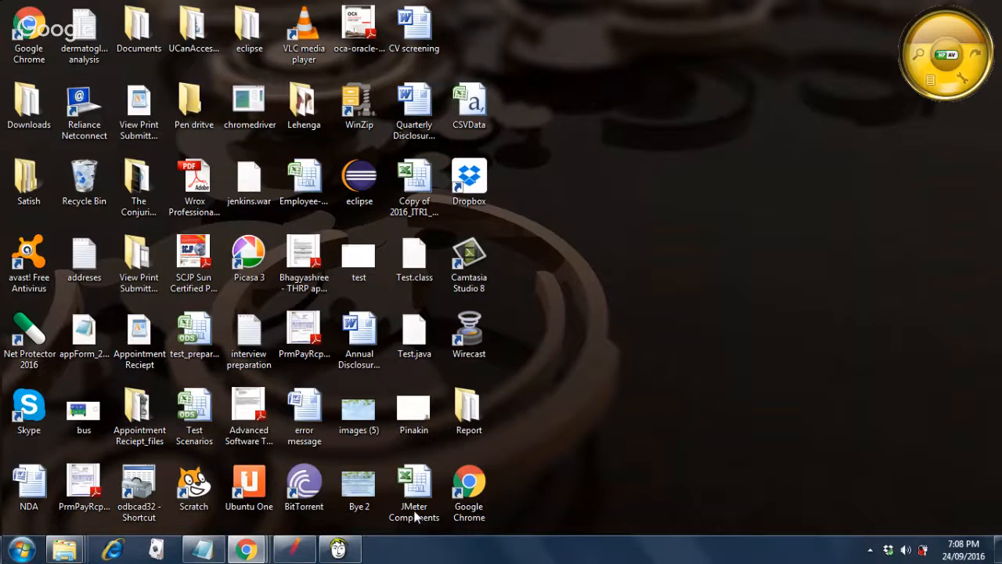
# Return the Hangouts 'Webinar on JMeter' screenshare window to the front from Chrome.
pyautogui.moveTo(312, 552)
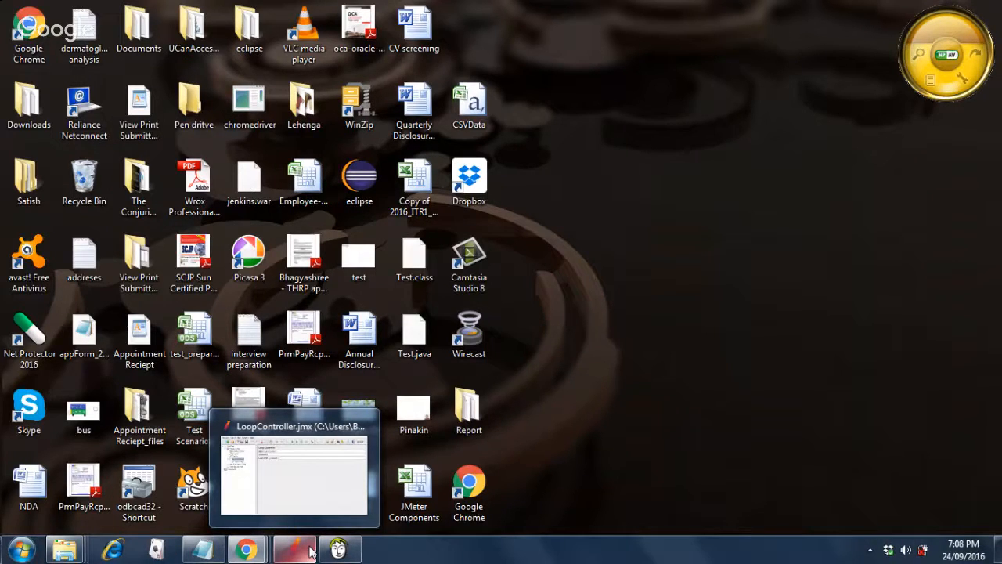
pyautogui.moveTo(246, 551)
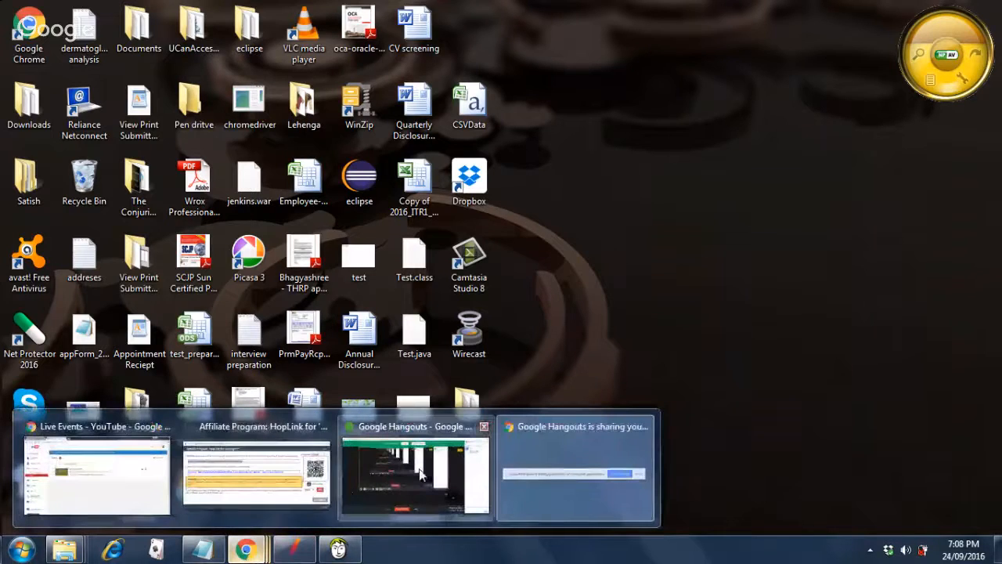
pyautogui.moveTo(419, 473)
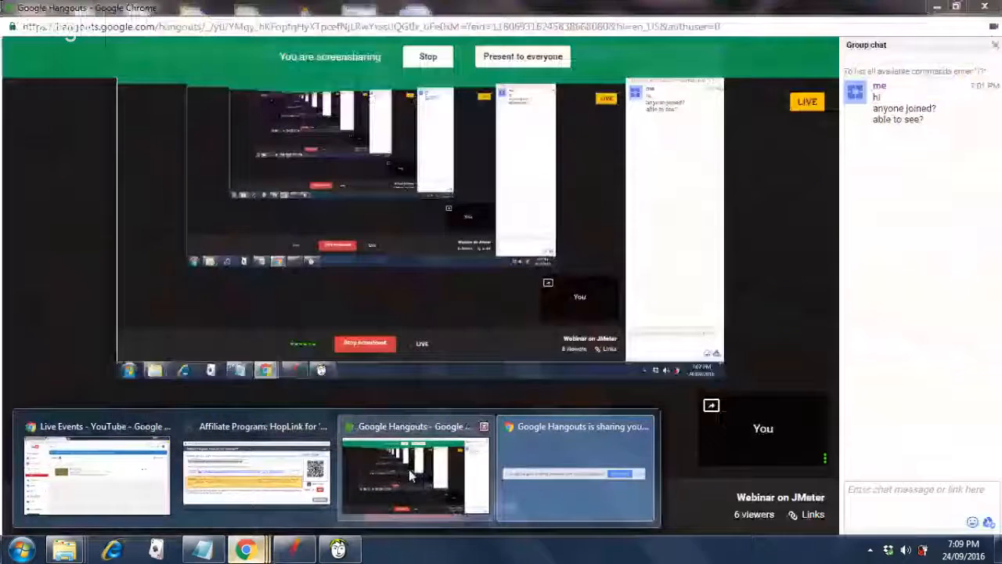
# Bring the Hangouts call forward and present the screen share to everyone.
pyautogui.click(411, 474)
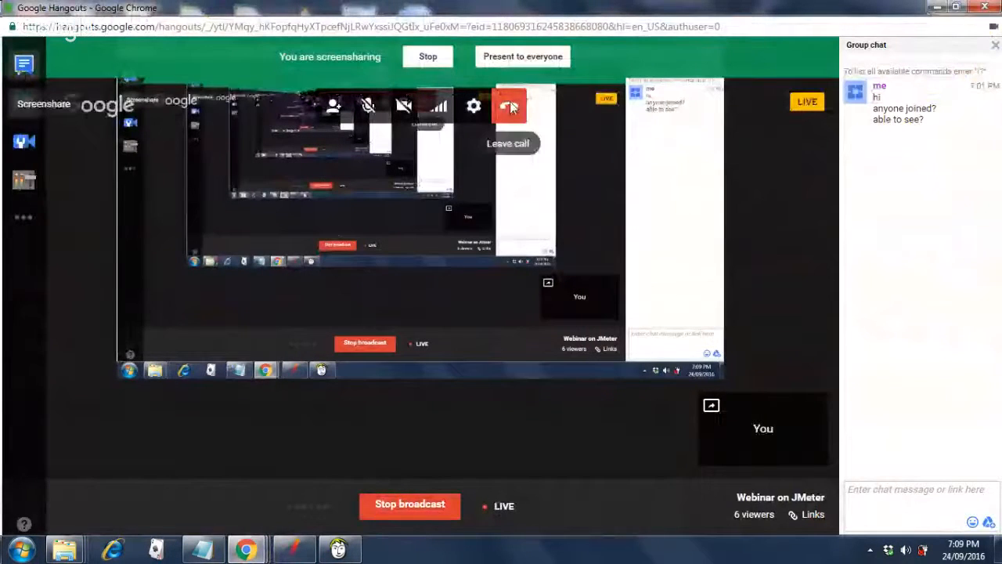
pyautogui.click(533, 60)
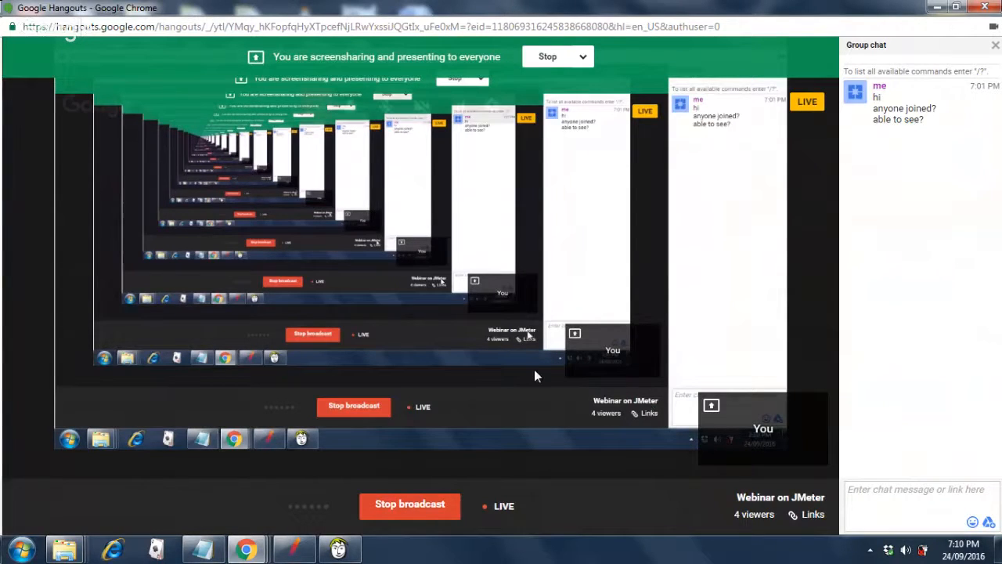
# Minimize the Hangouts call window so the Windows desktop icons show.
pyautogui.moveTo(535, 372)
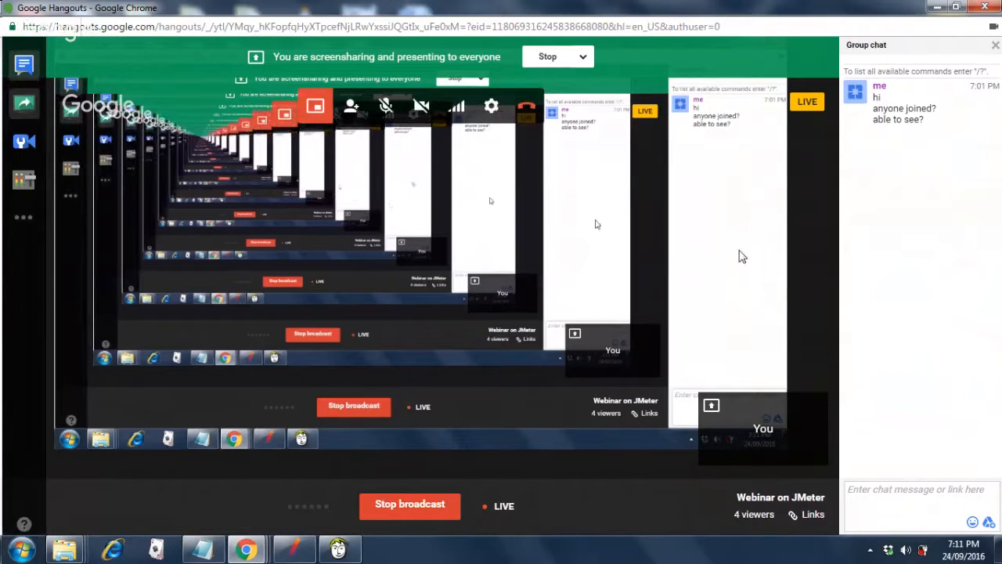
pyautogui.click(934, 8)
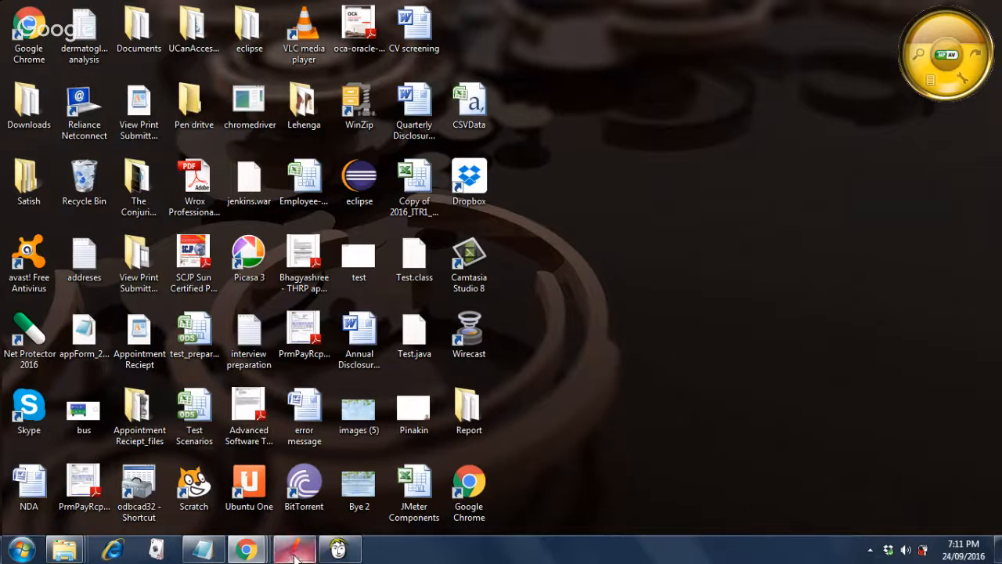
# Switch back to the Hangouts call window, then minimize it to reveal the desktop.
pyautogui.moveTo(251, 552)
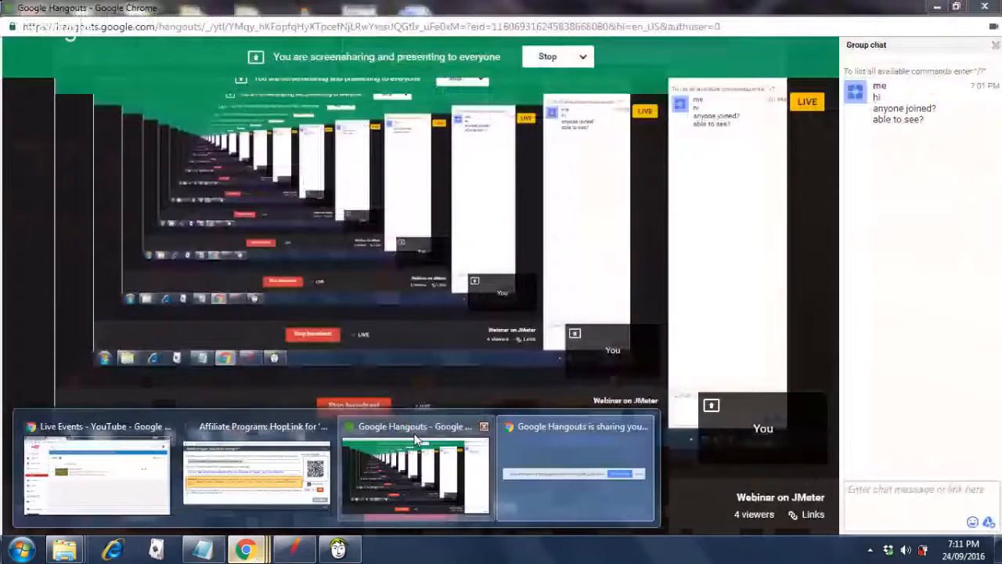
pyautogui.click(417, 440)
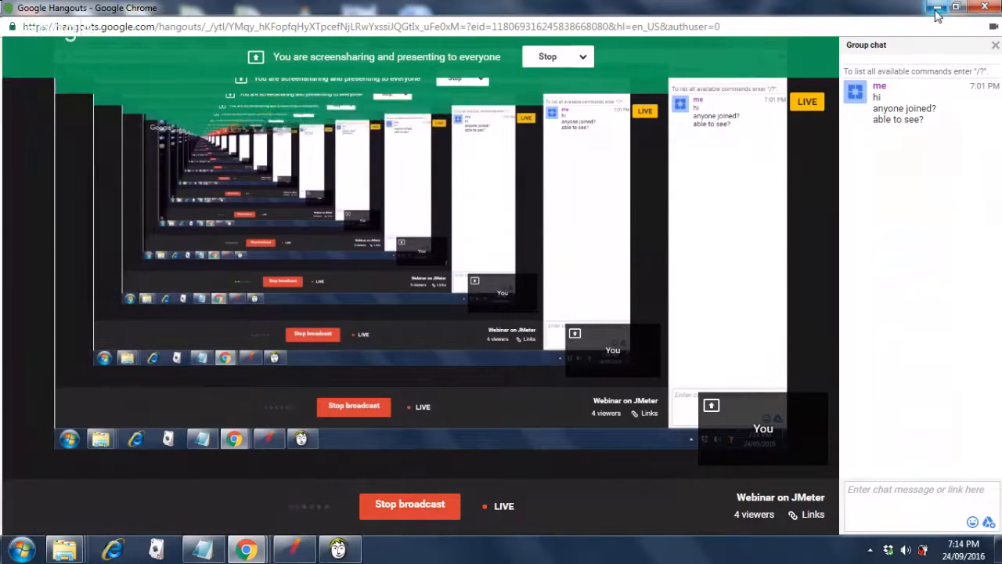
pyautogui.rightClick(938, 14)
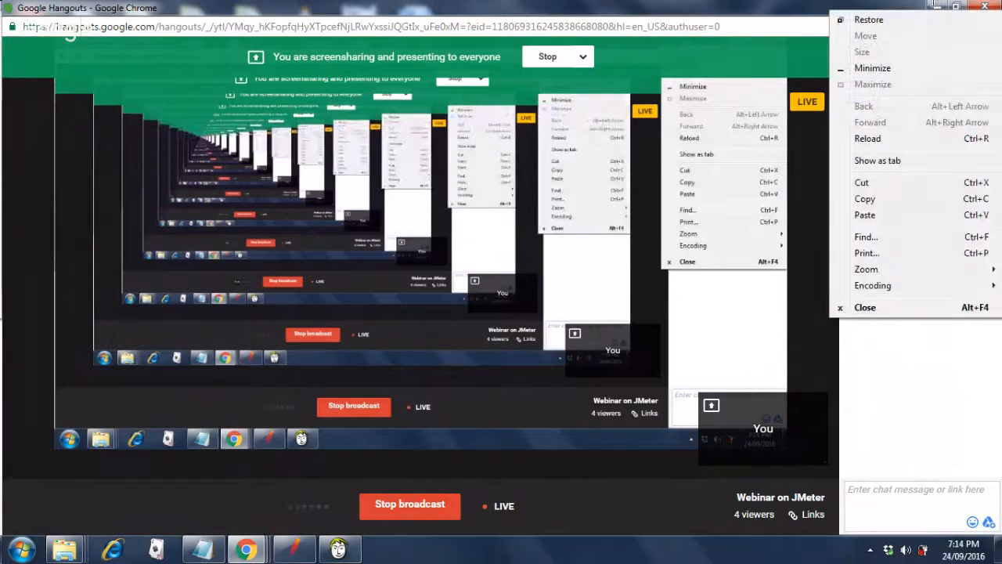
pyautogui.click(936, 8)
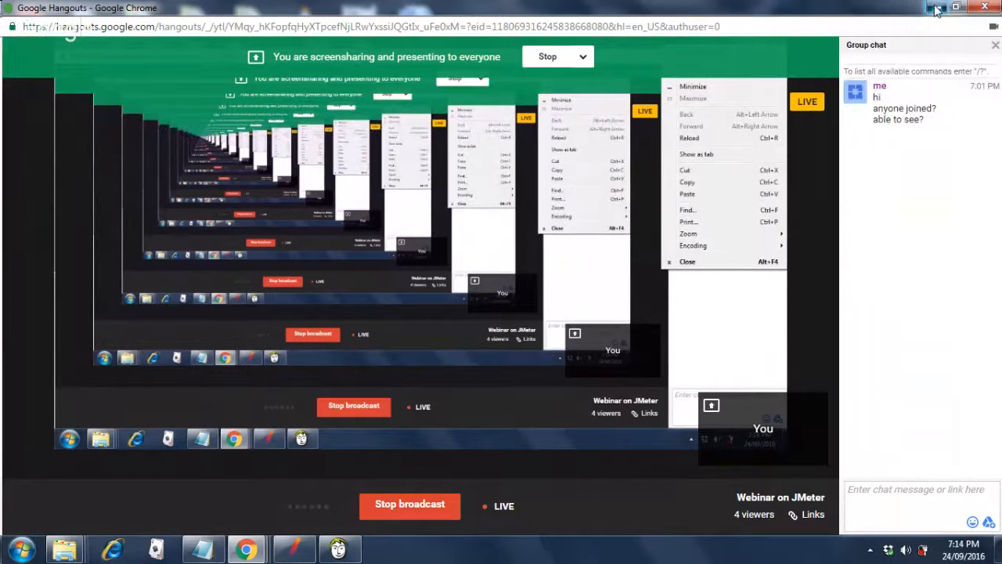
pyautogui.click(936, 8)
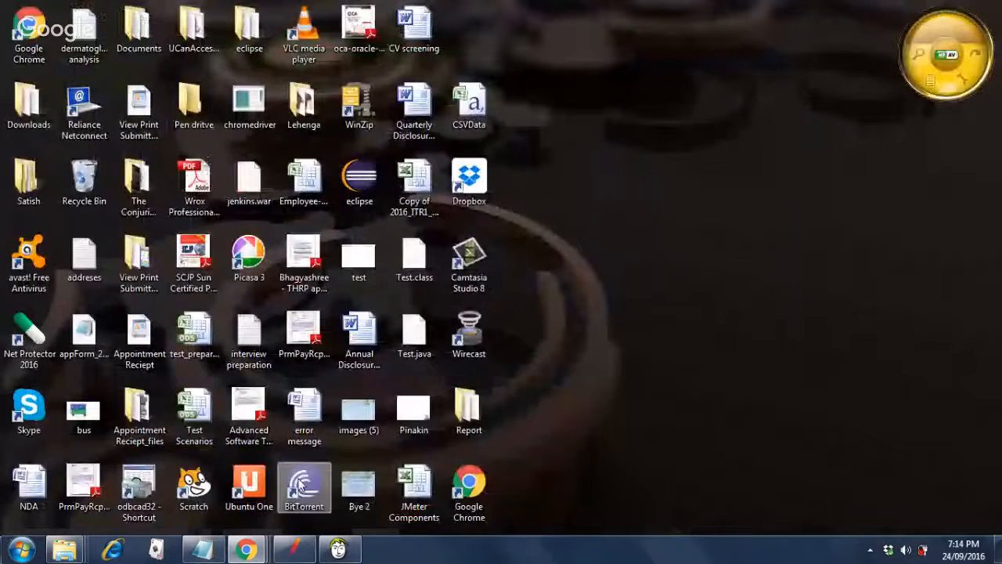
# Restore the Notepad 'JMeter Webinar' agenda, then bring up the Hangouts screenshare window.
pyautogui.click(195, 550)
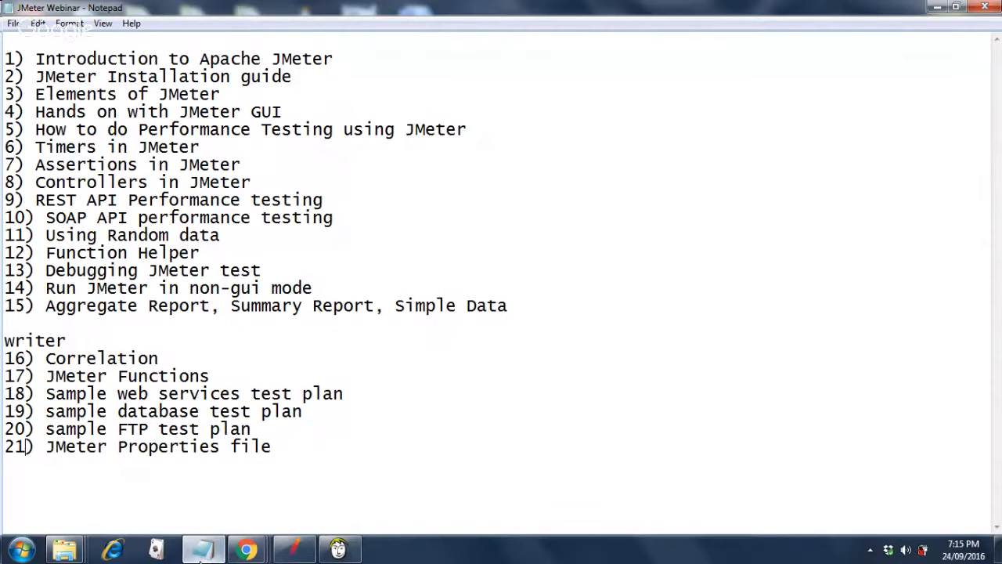
pyautogui.moveTo(244, 553)
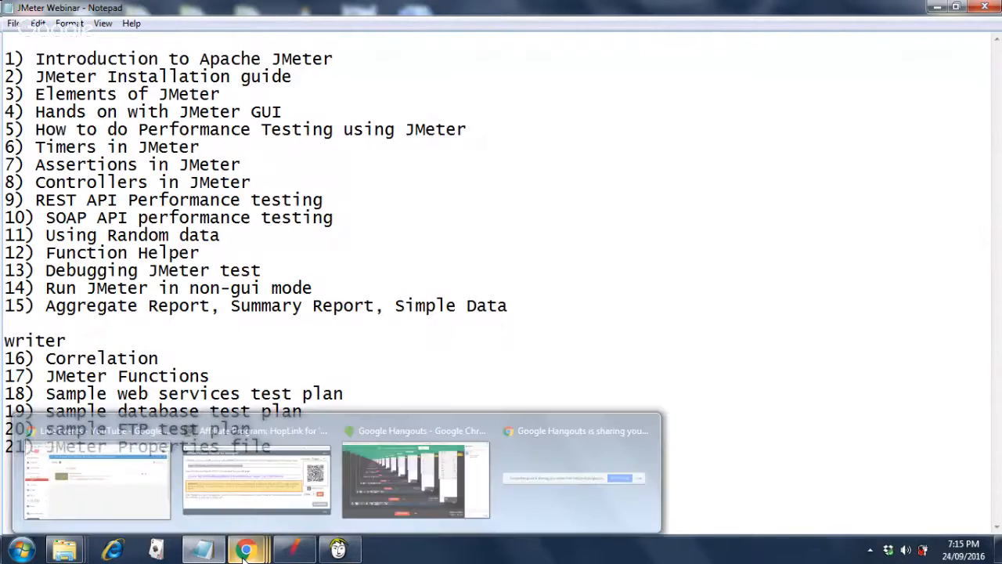
pyautogui.moveTo(366, 496)
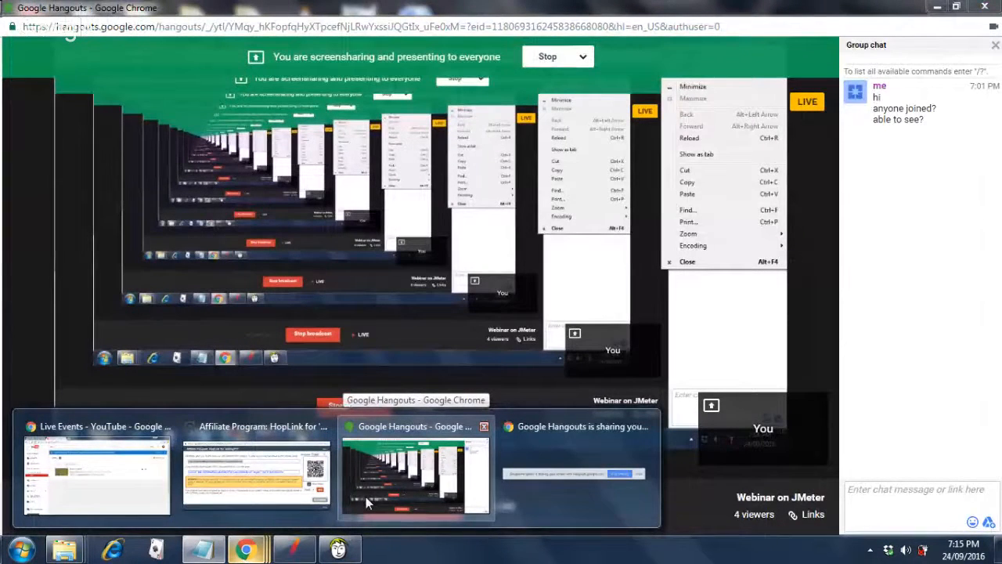
# Switch to the Hangouts window and minimize it to show the Notepad notes.
pyautogui.click(366, 497)
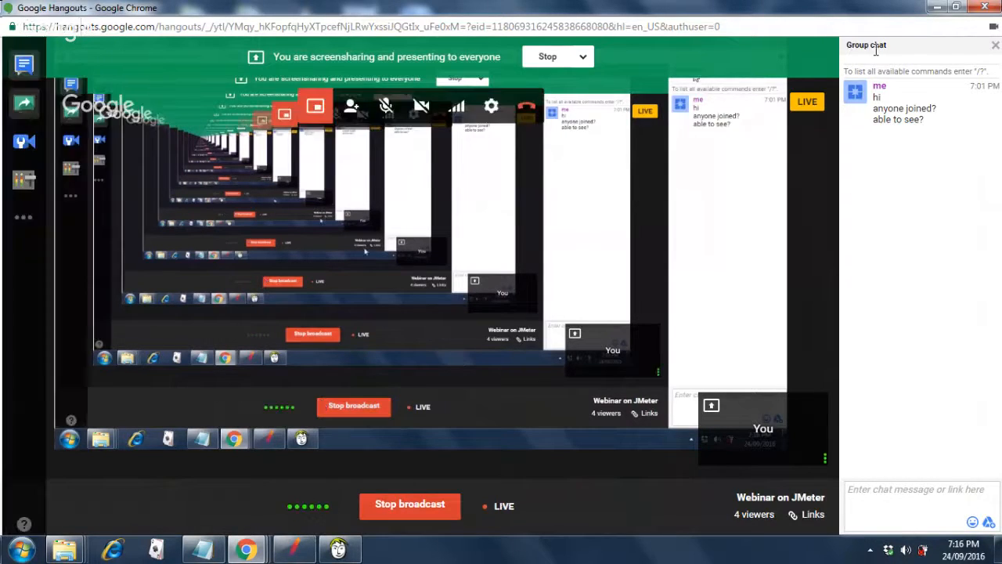
pyautogui.click(934, 8)
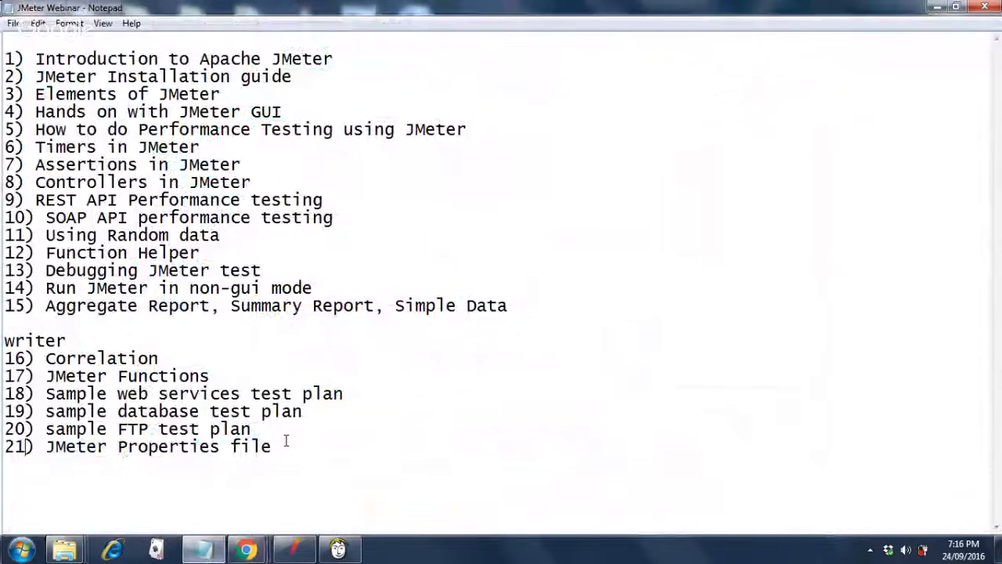
# Bring up the Affiliate Program HopLink Chrome window, maximize it, and close it.
pyautogui.moveTo(246, 549)
pyautogui.moveTo(188, 514)
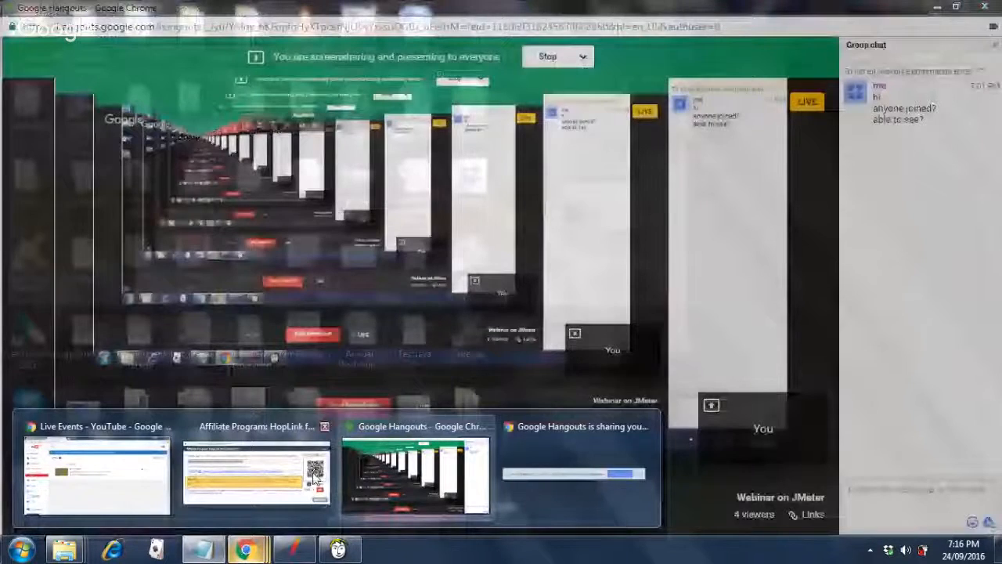
pyautogui.click(312, 476)
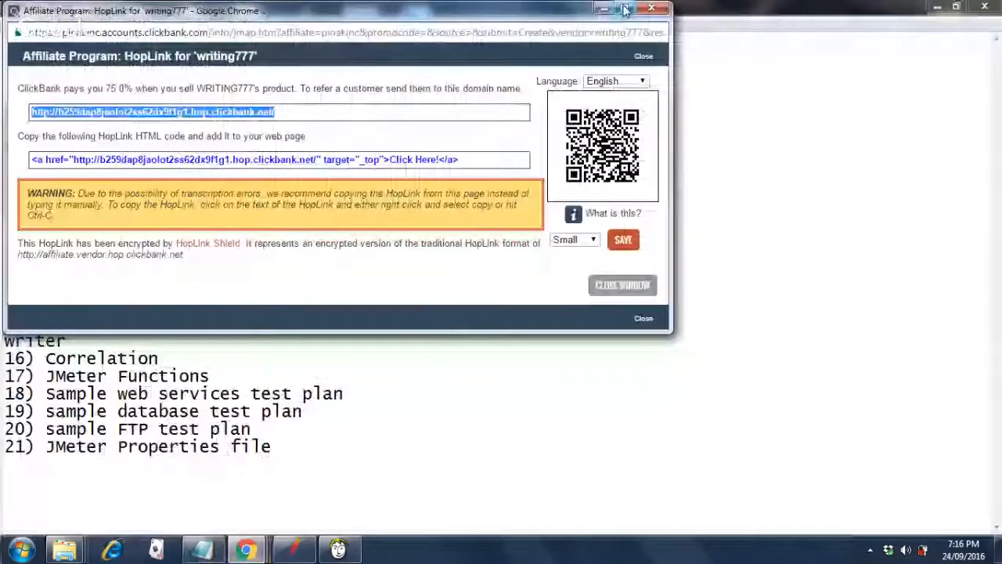
pyautogui.click(624, 7)
pyautogui.click(561, 30)
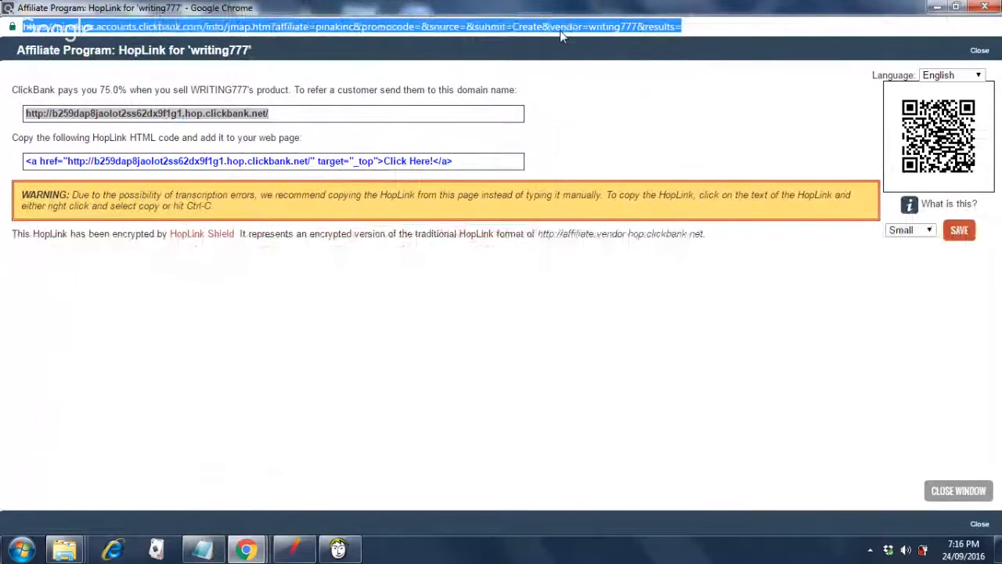
pyautogui.click(979, 12)
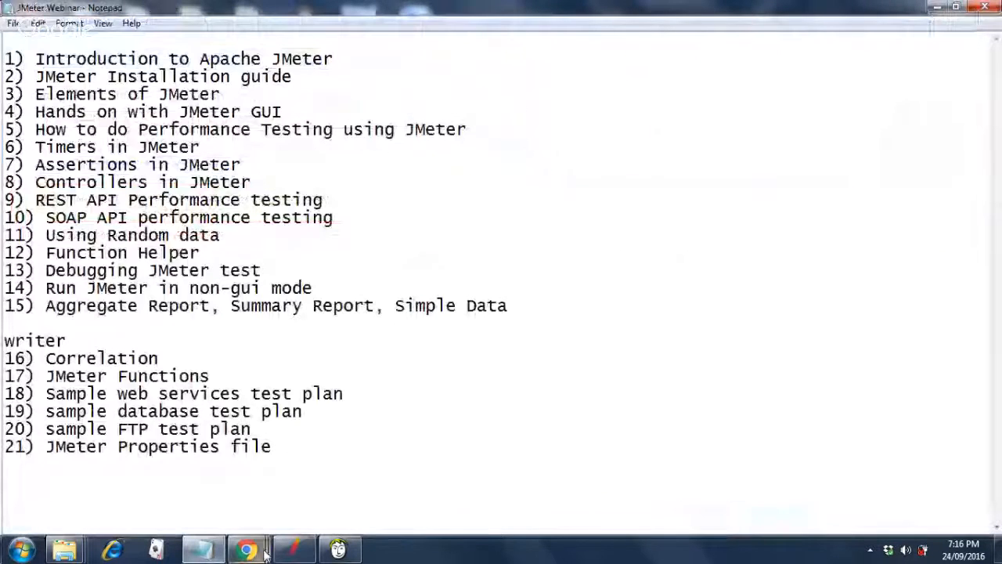
# Open a new maximized Chrome window and dismiss the unusual behavior warning.
pyautogui.rightClick(249, 551)
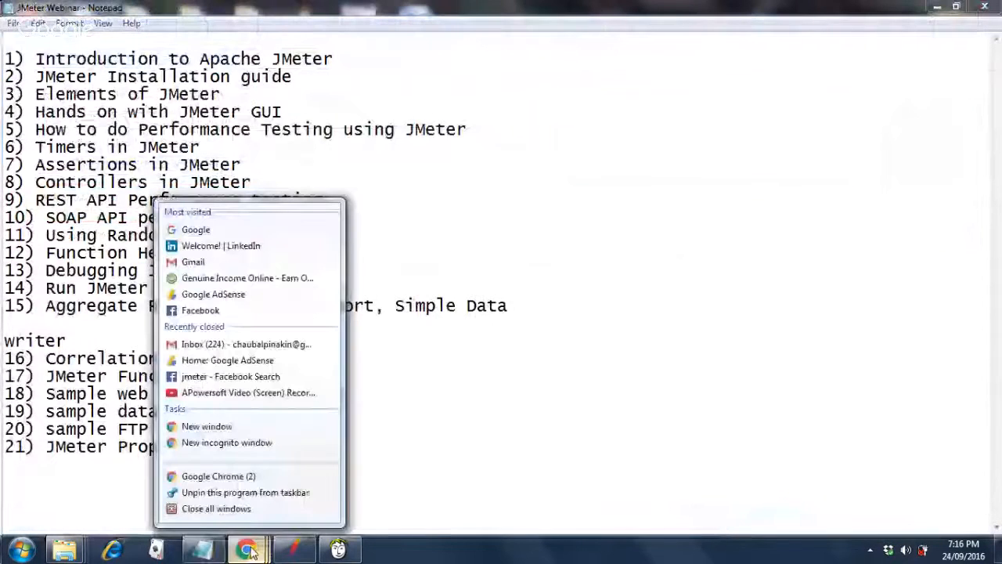
pyautogui.click(251, 476)
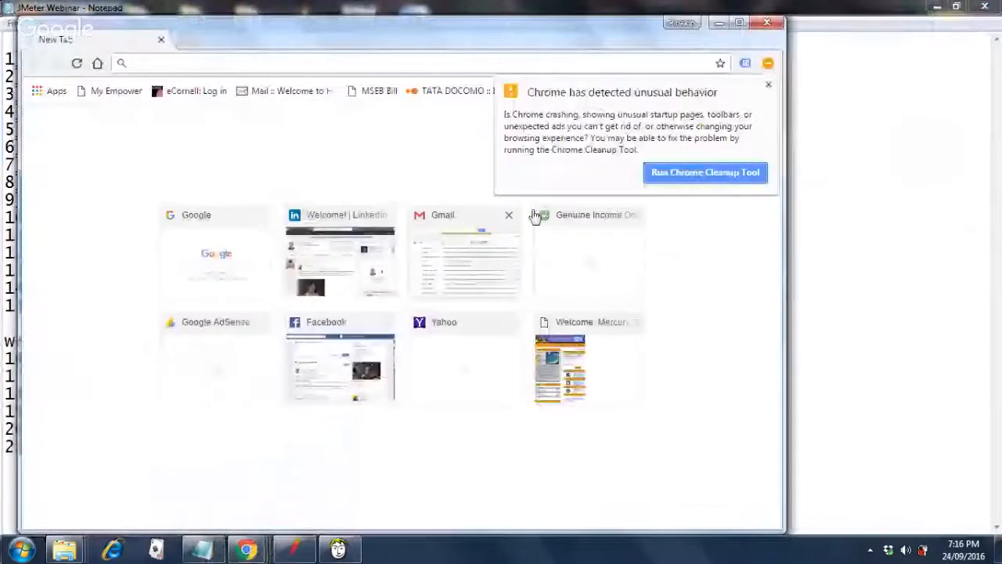
pyautogui.click(739, 23)
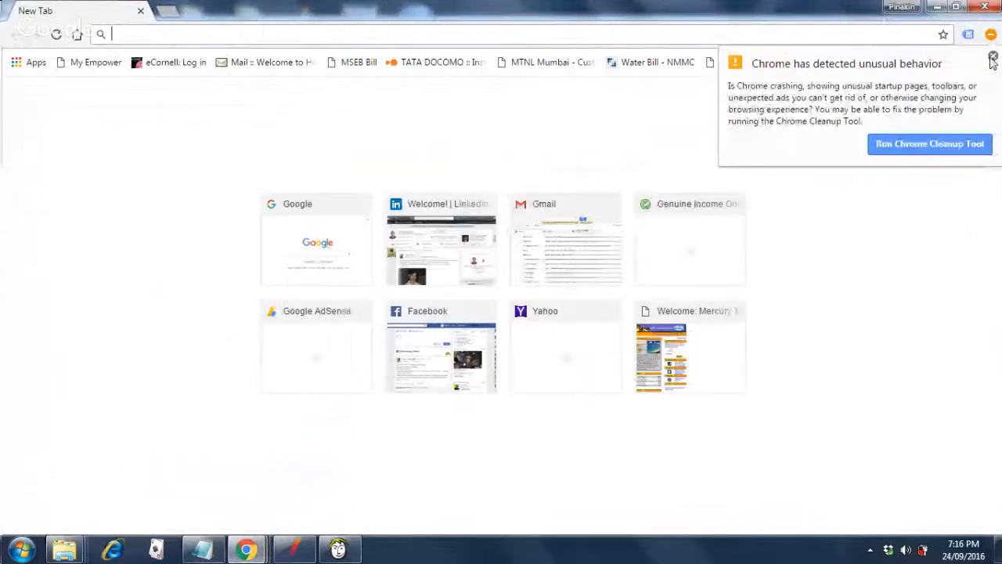
pyautogui.click(992, 60)
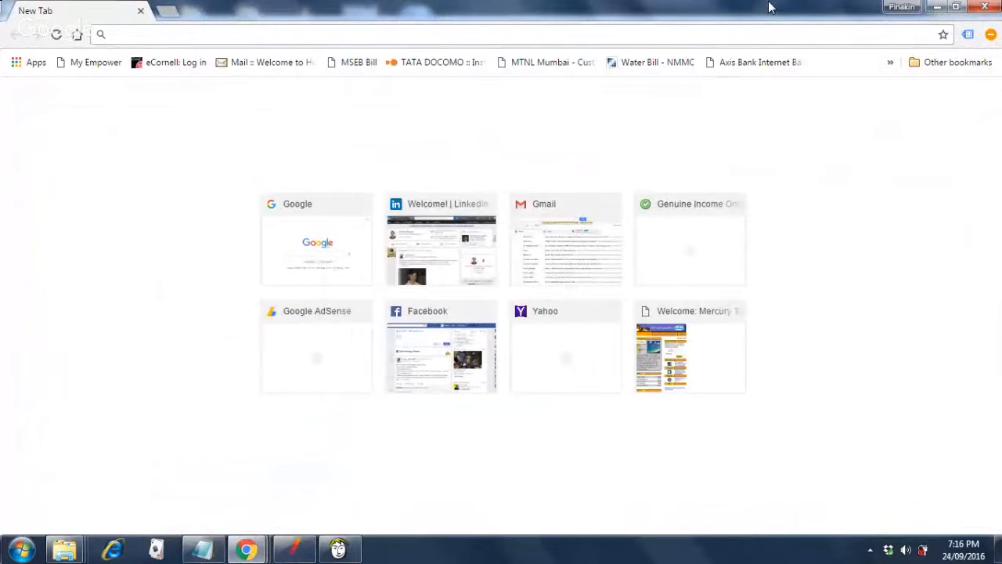
# Google 'download jmeter 3.0' and open the Apache JMeter download page result.
pyautogui.write('google.com')
pyautogui.press('Return')
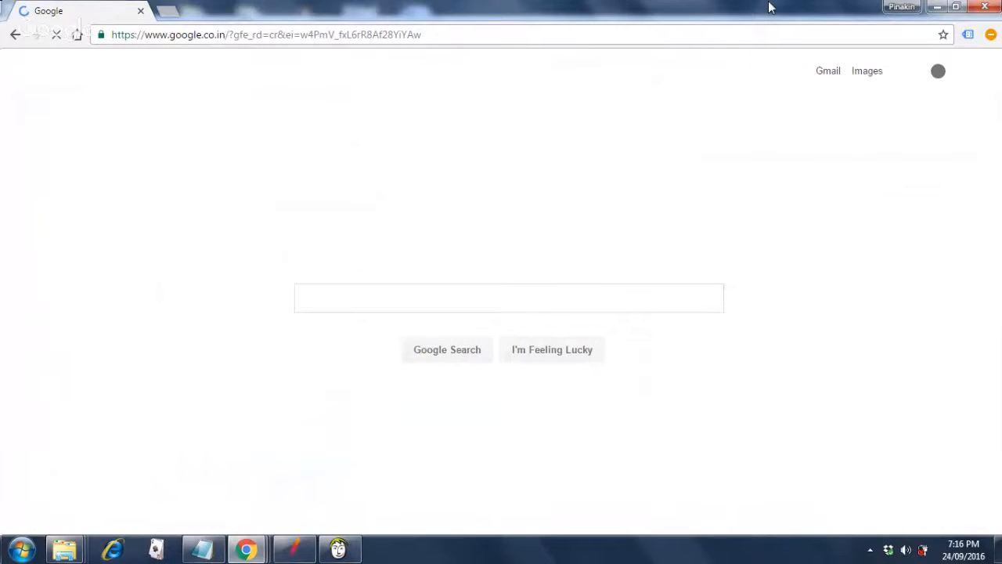
pyautogui.write('dow')
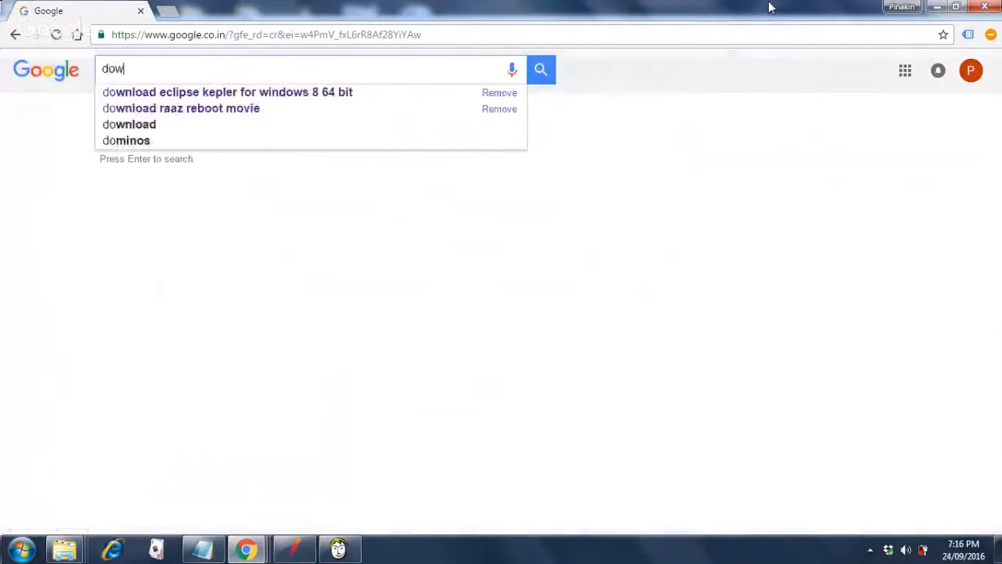
pyautogui.write('nl')
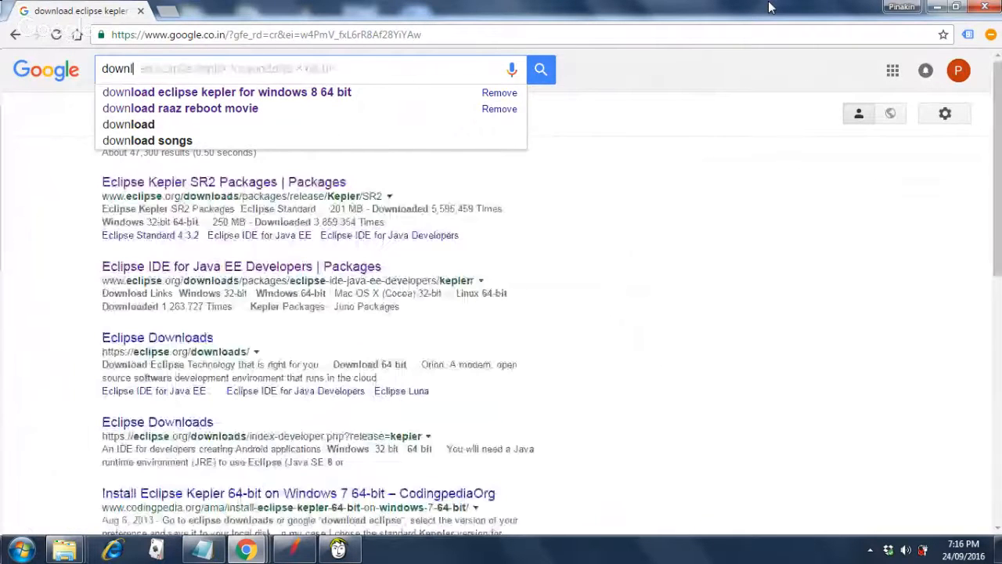
pyautogui.write('oad jmeter')
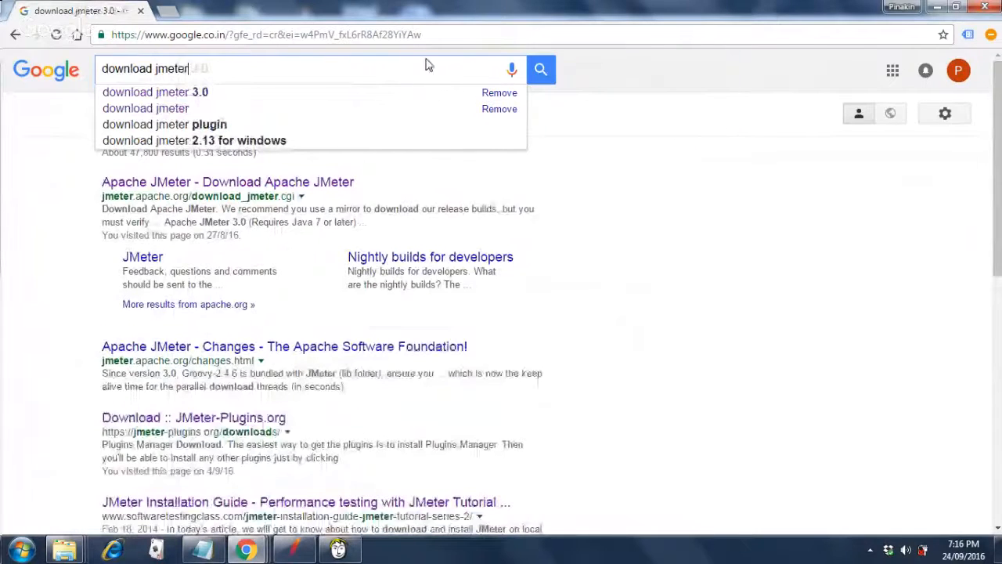
pyautogui.click(217, 94)
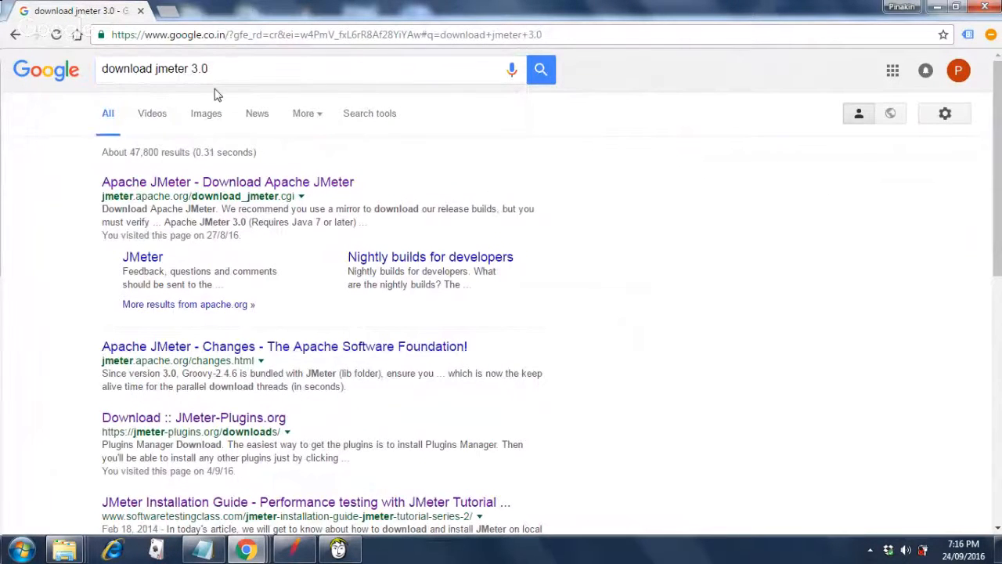
pyautogui.click(312, 193)
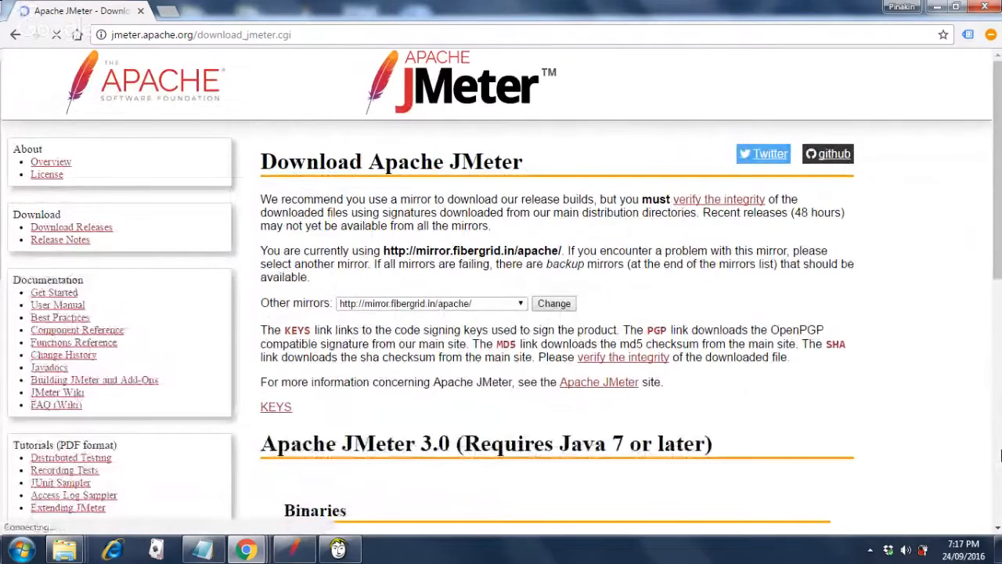
# Scroll the download page down to the JMeter 3.0 Binaries and Source archive links.
pyautogui.click(997, 457)
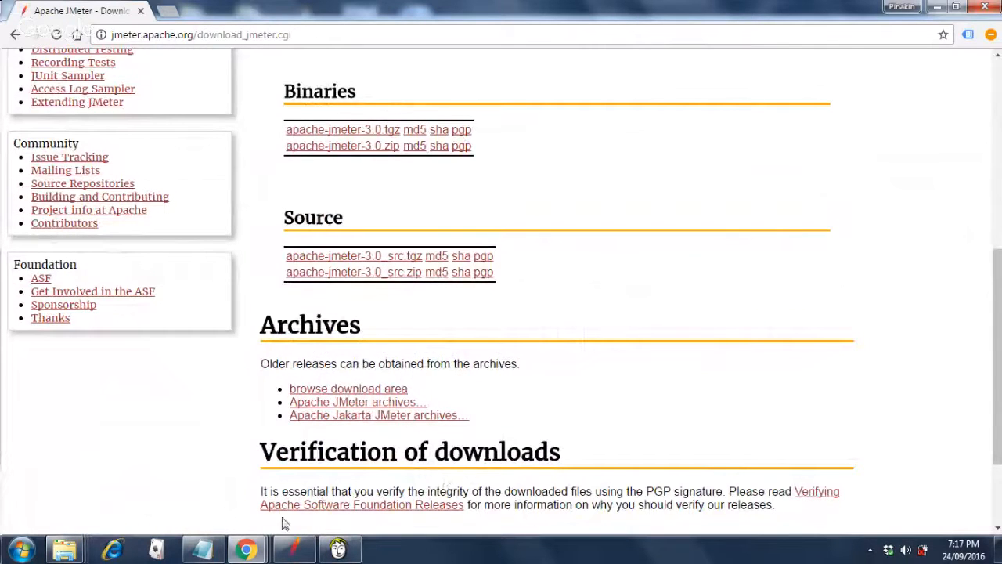
pyautogui.moveTo(289, 550)
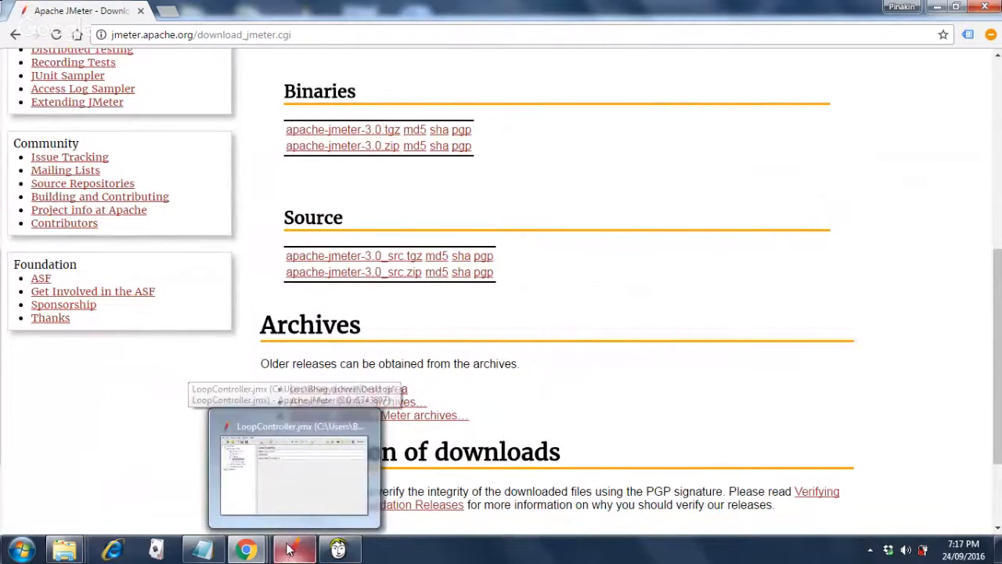
# Maximize the JMeter window, then bring the bin folder Explorer window forward.
pyautogui.click(289, 549)
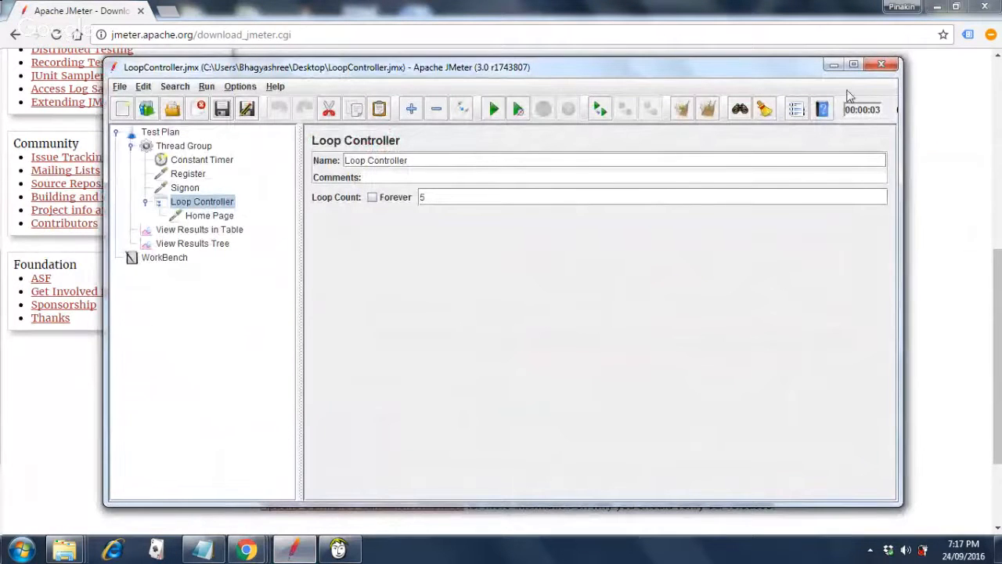
pyautogui.click(853, 65)
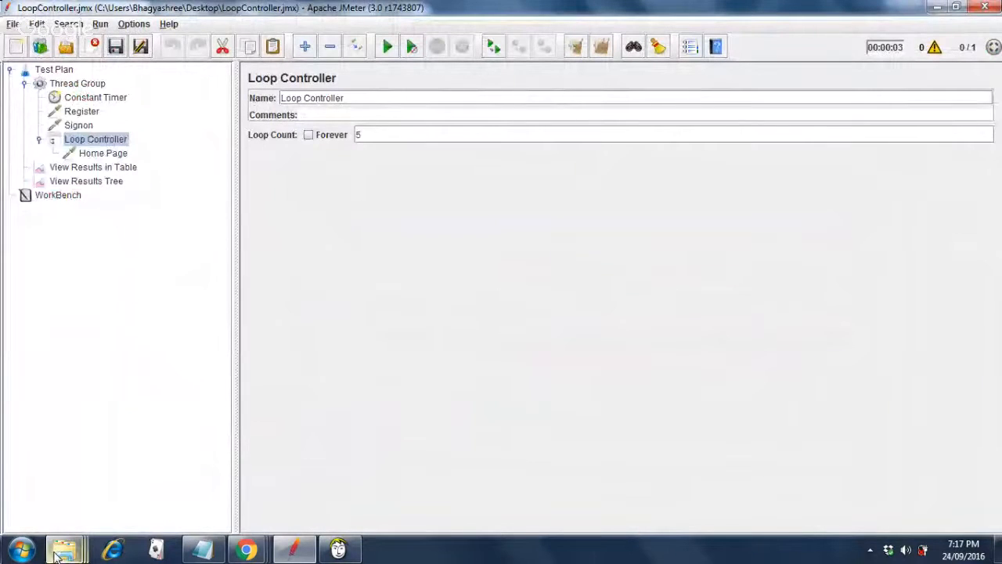
pyautogui.moveTo(57, 555)
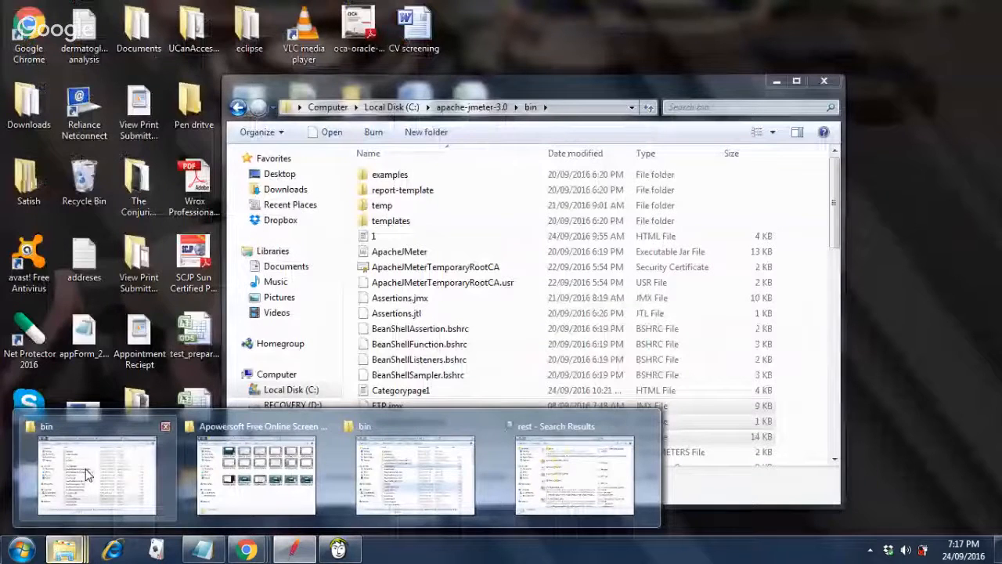
pyautogui.click(88, 475)
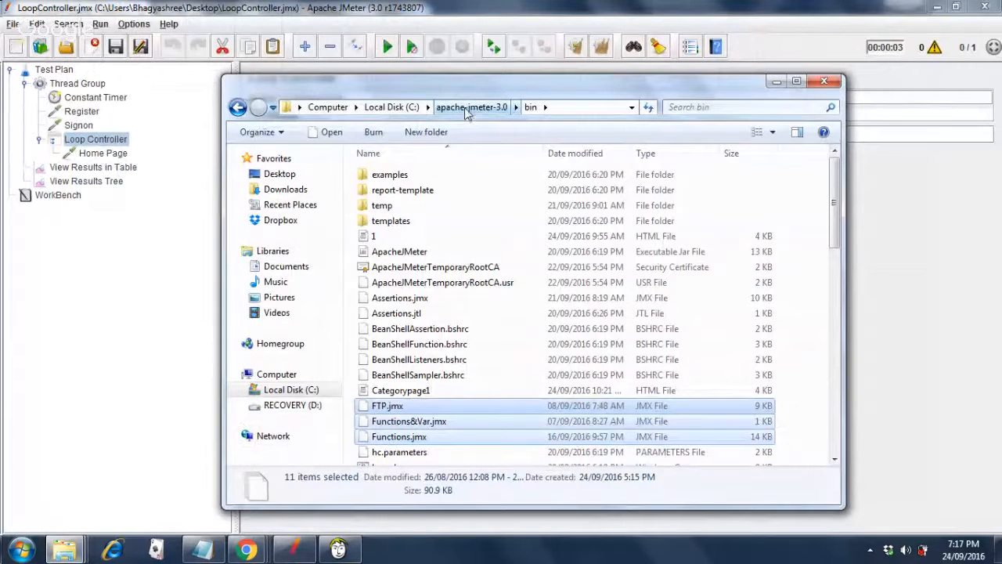
# Go up to apache-jmeter-3.0, reopen bin, select ApacheJMeter, then minimize Explorer.
pyautogui.click(467, 109)
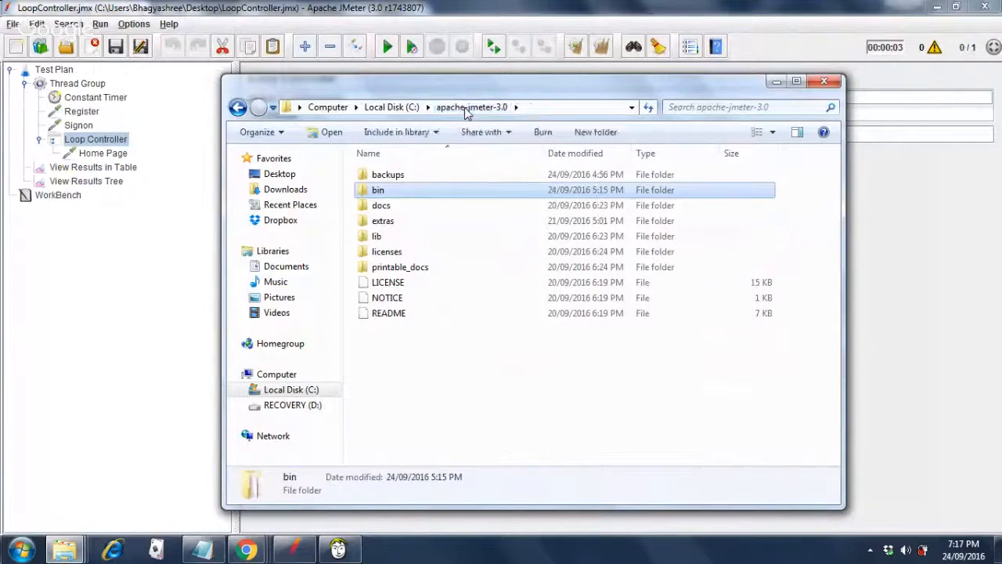
pyautogui.doubleClick(382, 196)
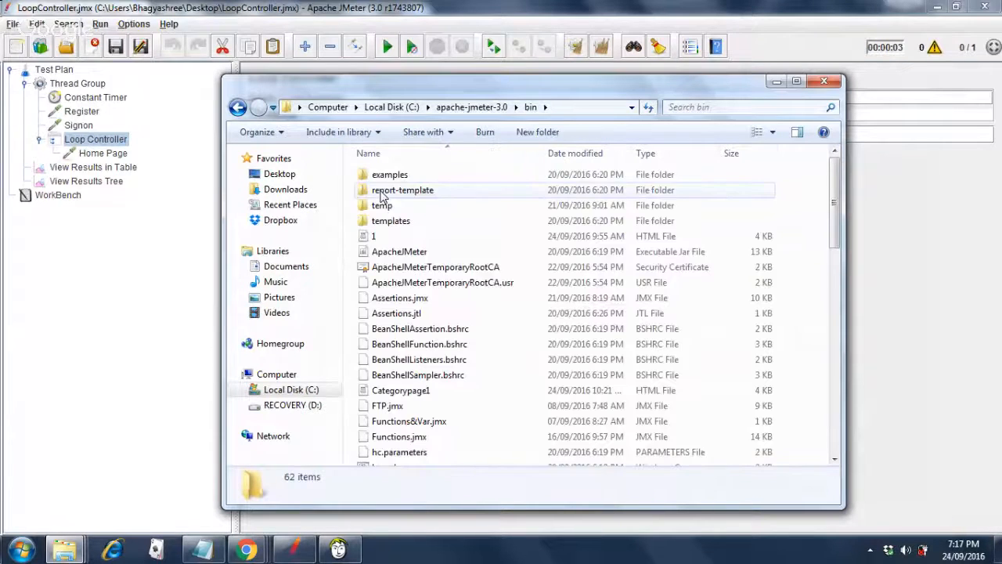
pyautogui.click(405, 254)
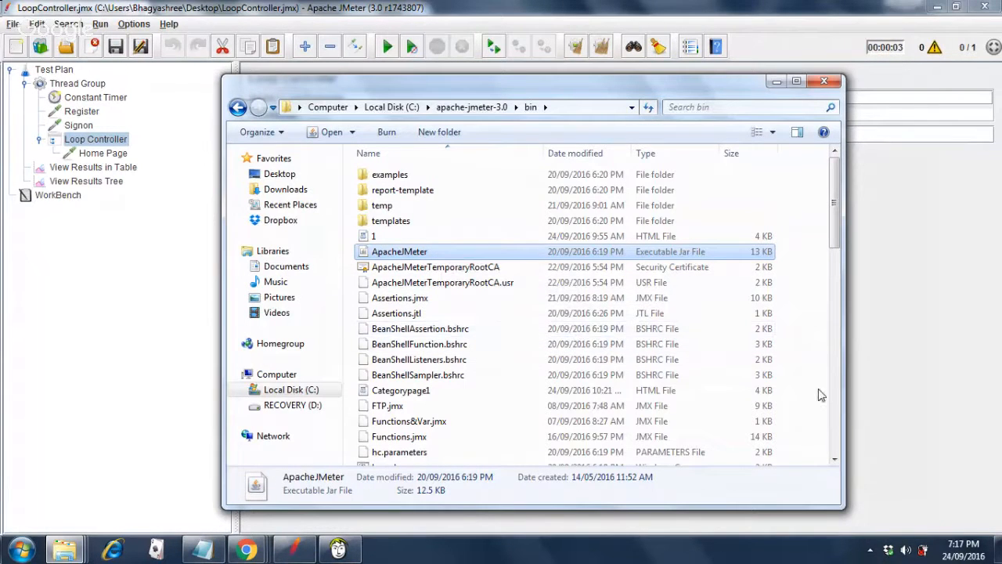
pyautogui.click(835, 428)
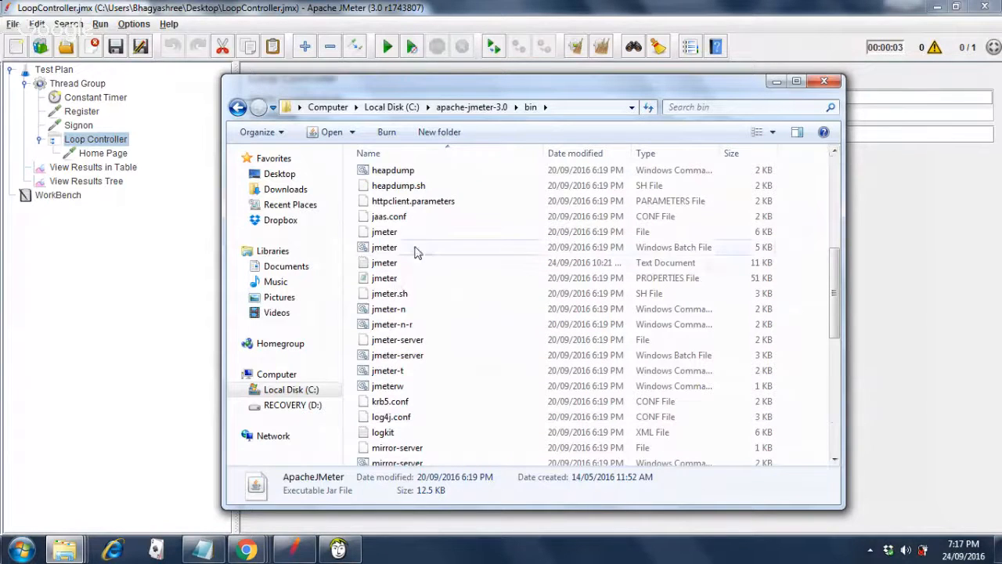
pyautogui.click(774, 85)
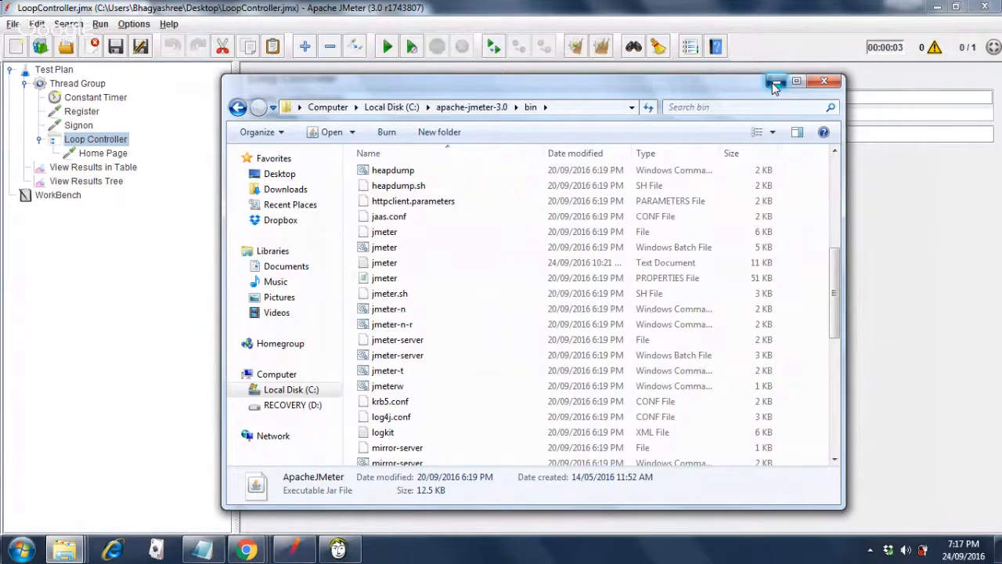
pyautogui.click(202, 555)
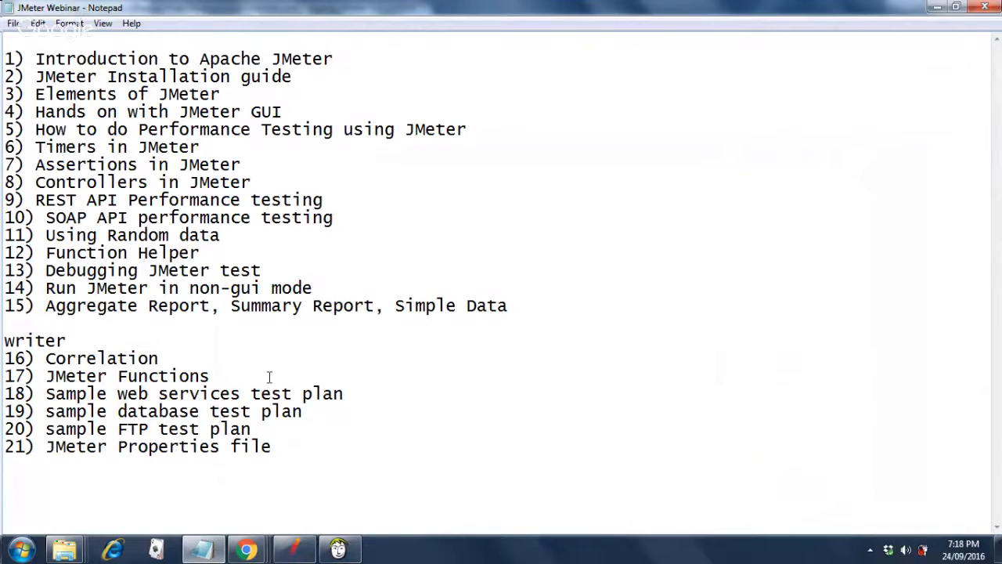
pyautogui.moveTo(292, 547)
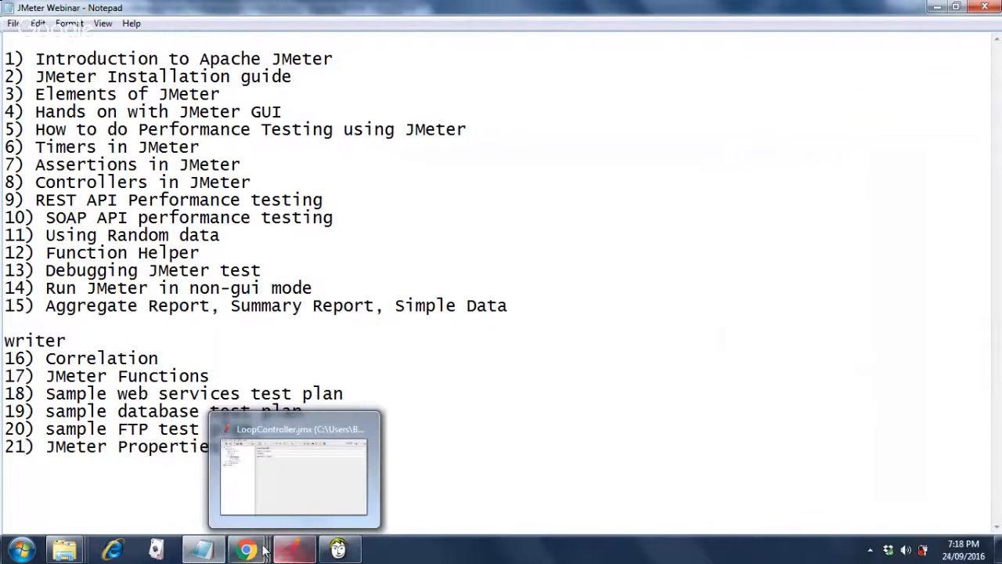
pyautogui.moveTo(245, 548)
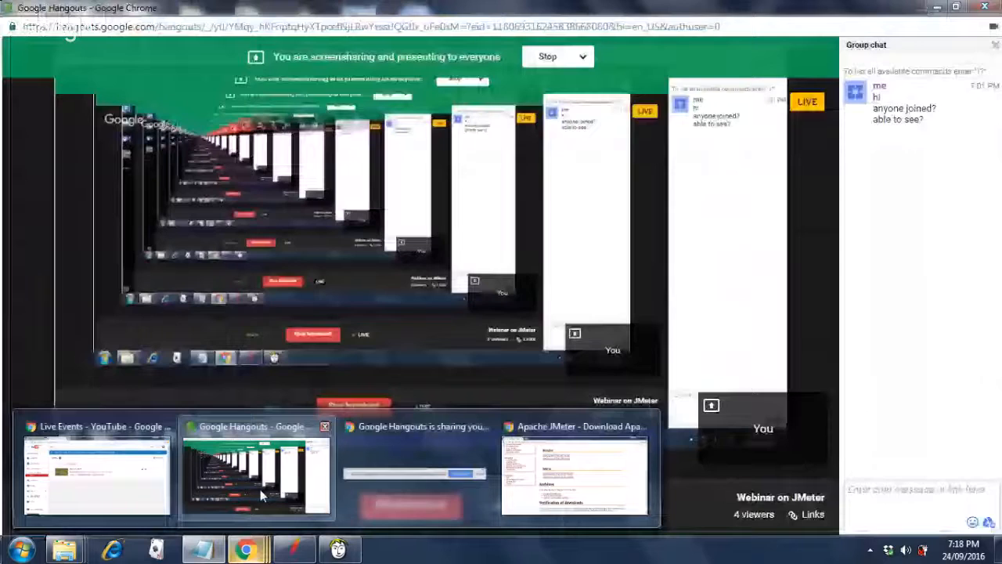
pyautogui.click(298, 549)
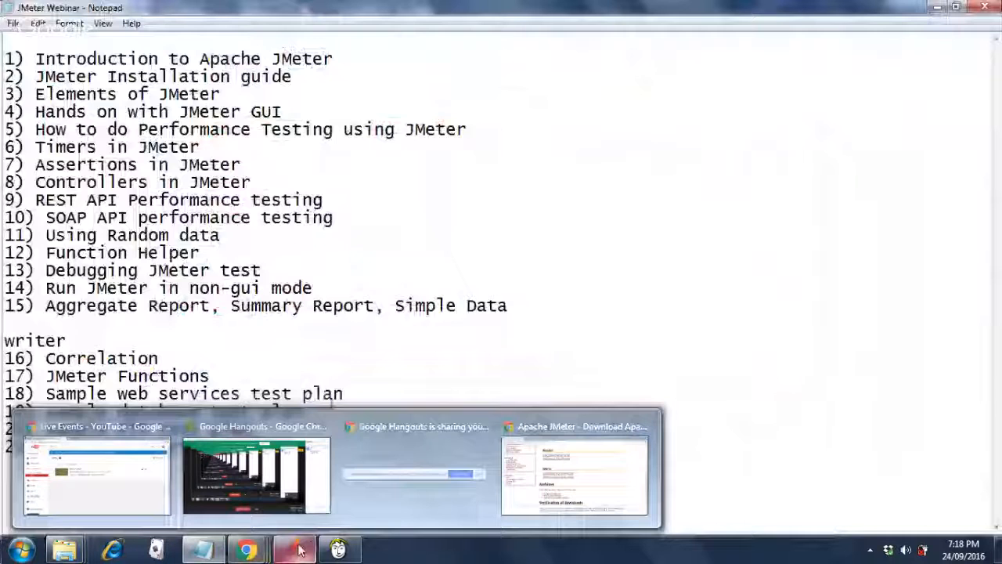
pyautogui.click(298, 549)
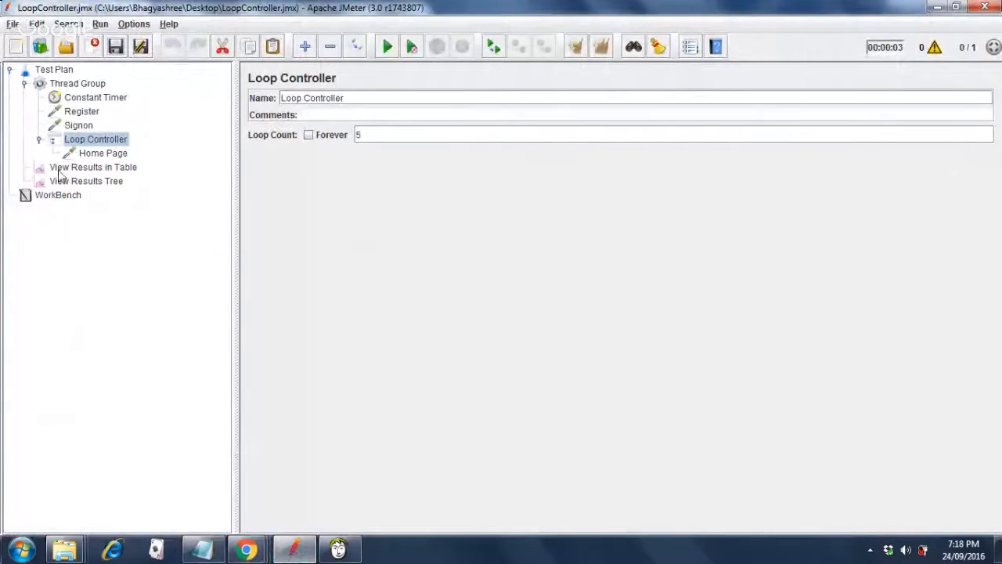
# Start a blank test plan with only Test Plan and WorkBench, replacing LoopController.jmx.
pyautogui.click(14, 24)
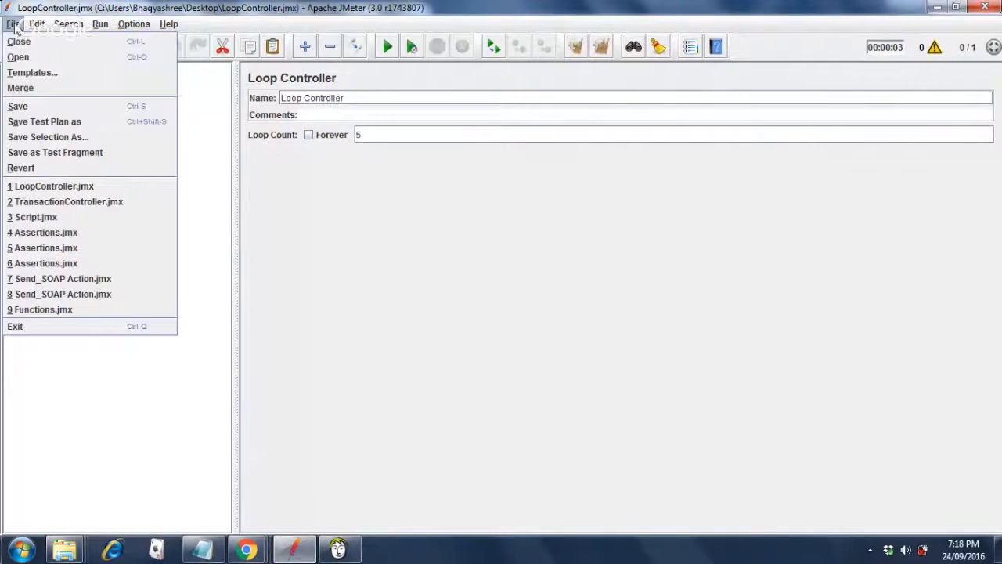
pyautogui.click(186, 222)
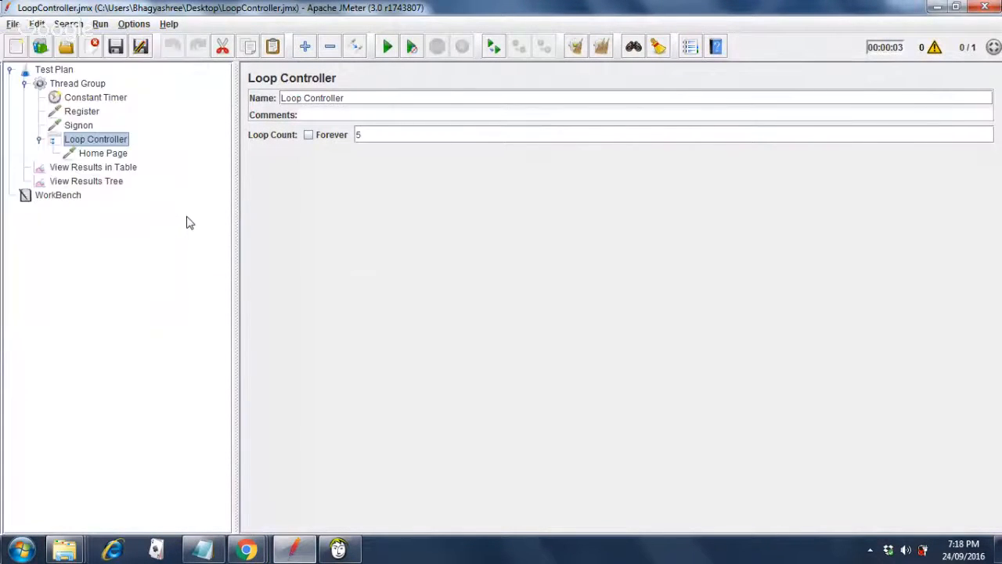
pyautogui.click(15, 48)
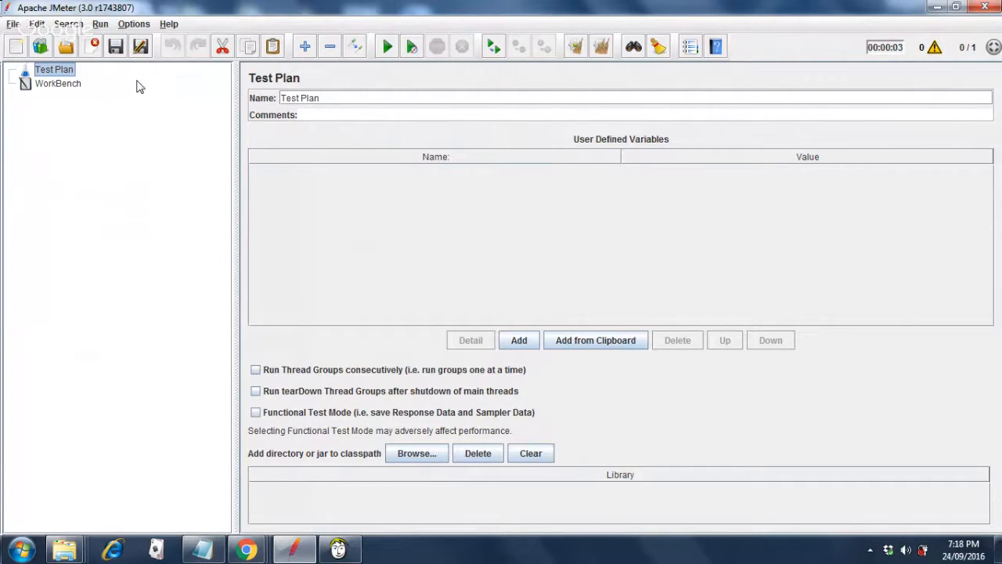
# Add a Thread Group under the Test Plan, keeping 1 thread, 1-second ramp-up and 1 loop.
pyautogui.rightClick(57, 76)
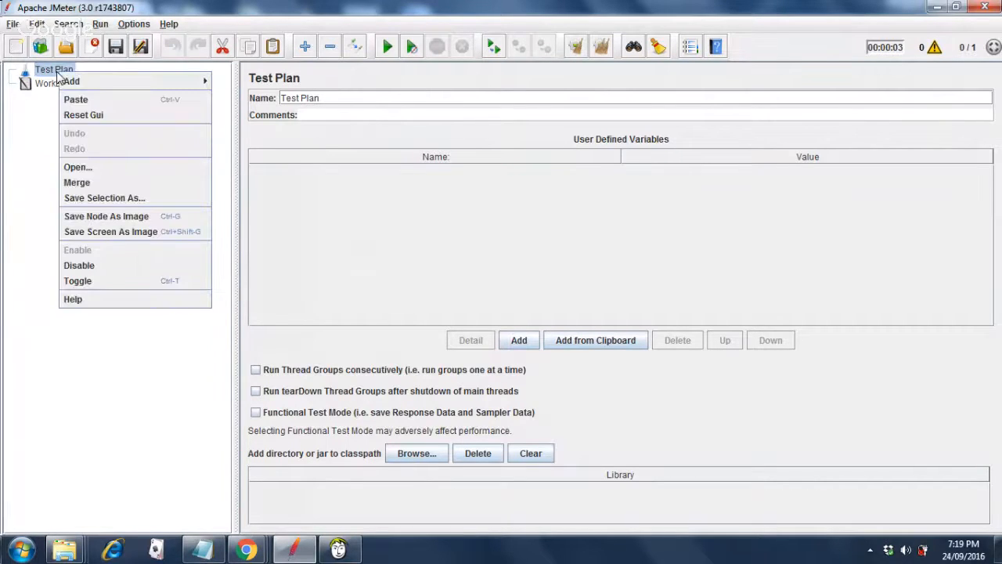
pyautogui.moveTo(118, 81)
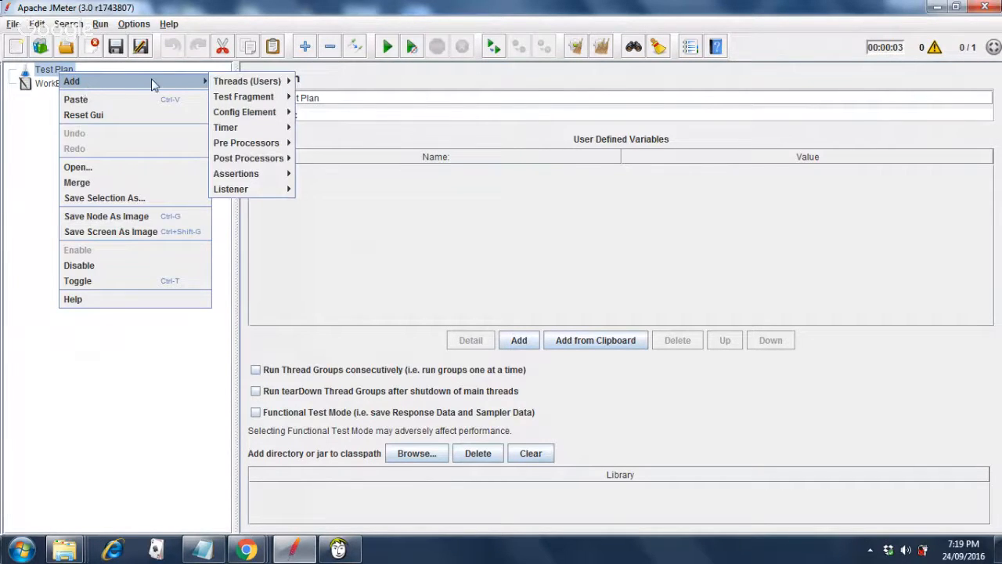
pyautogui.moveTo(232, 85)
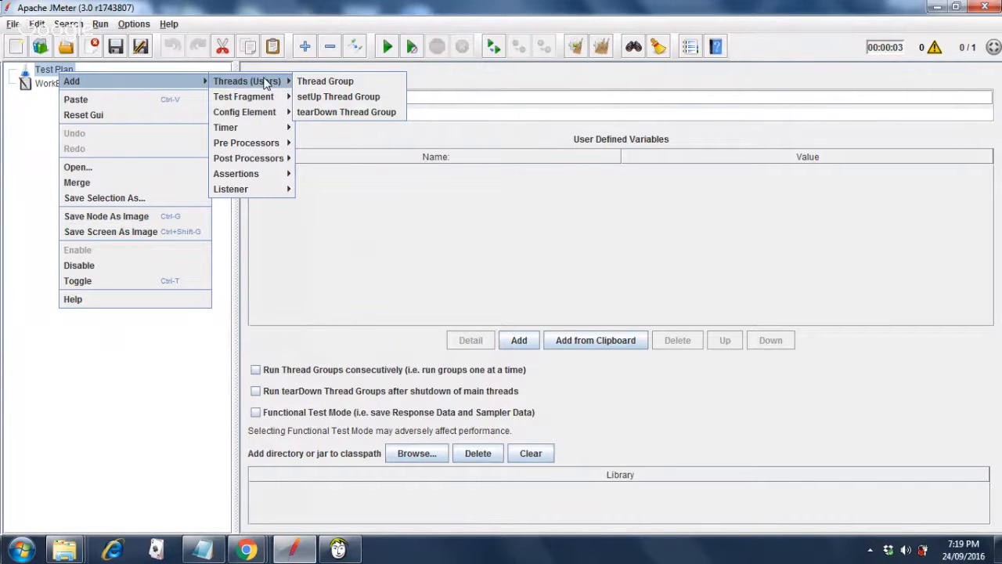
pyautogui.click(307, 83)
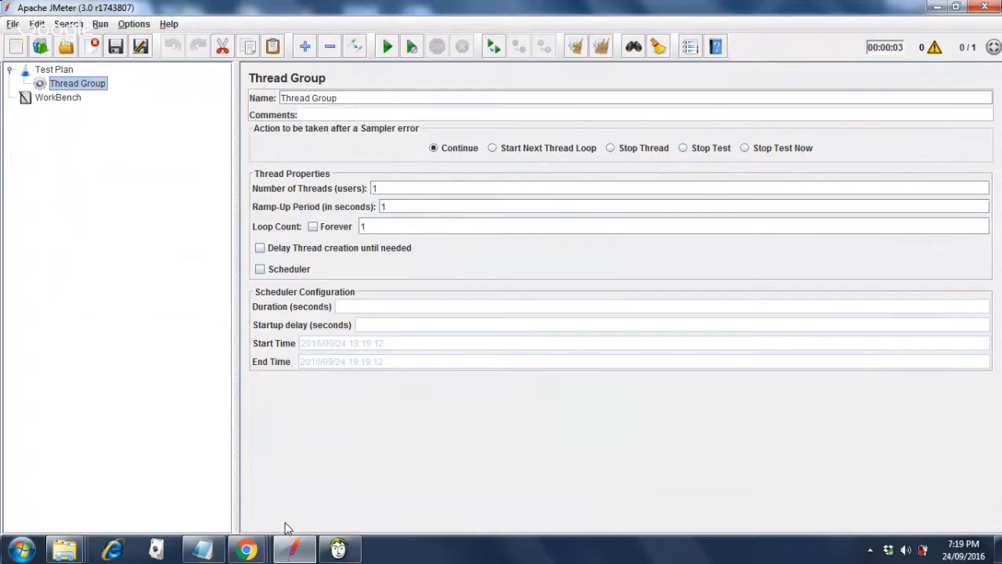
pyautogui.moveTo(257, 553)
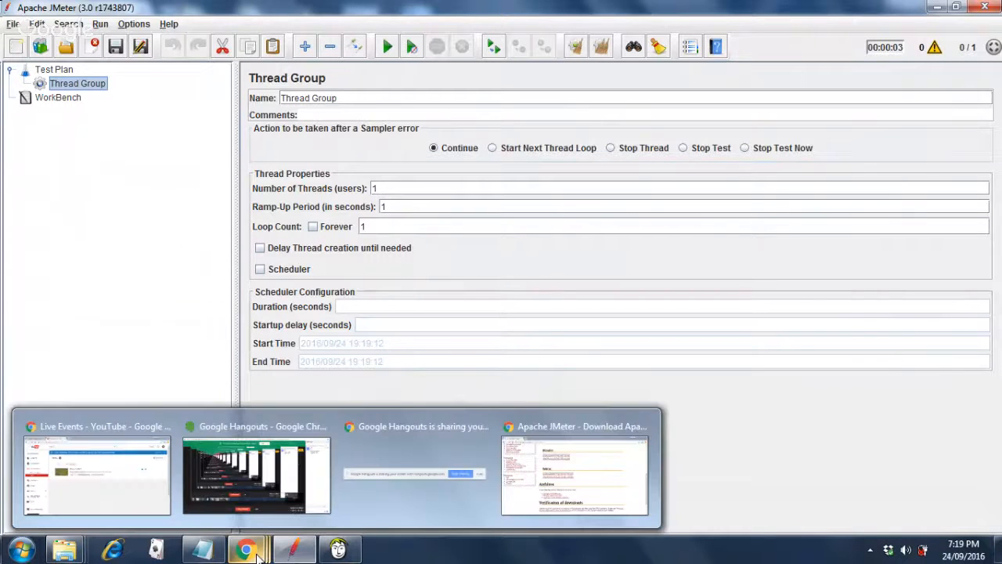
pyautogui.moveTo(297, 500)
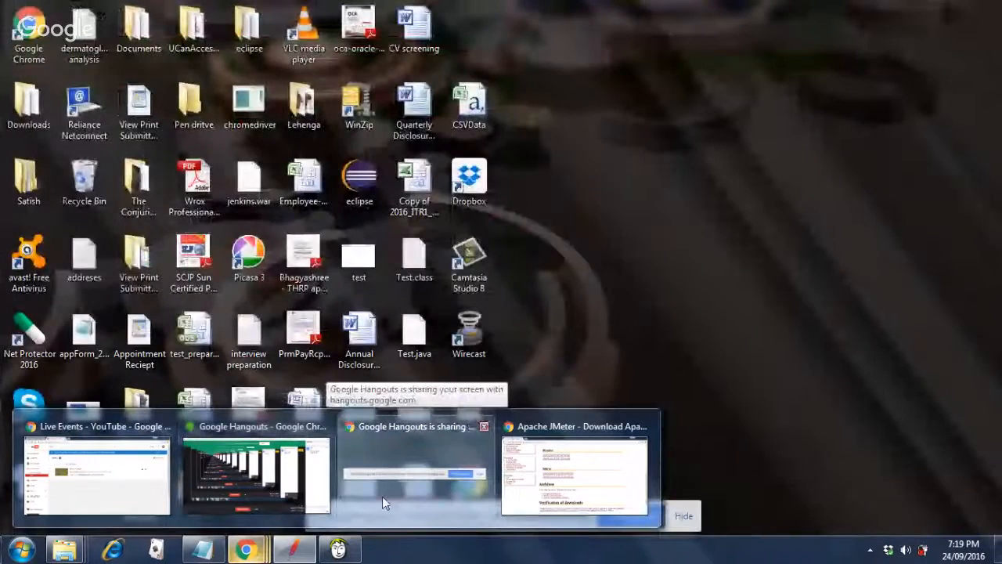
pyautogui.click(296, 550)
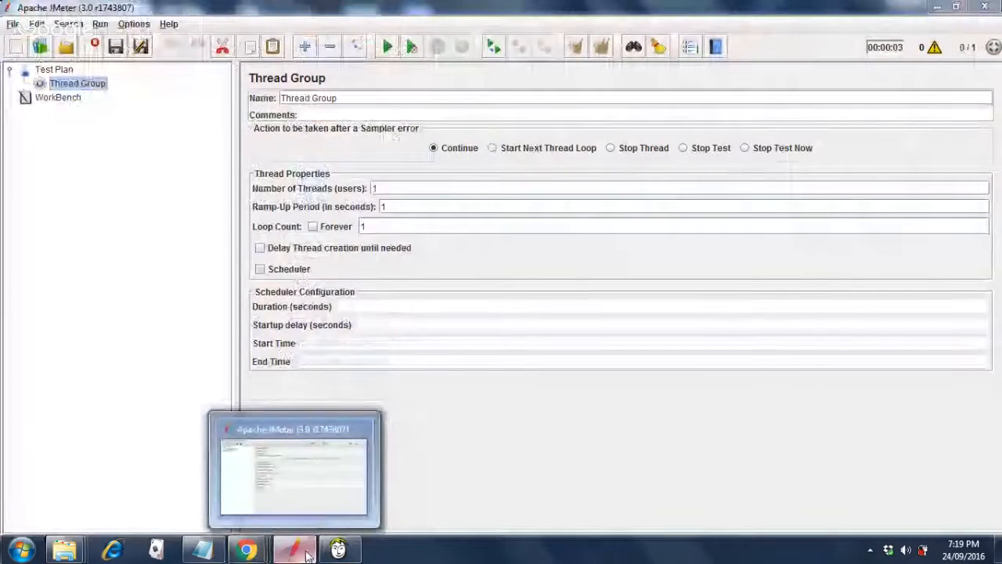
pyautogui.click(307, 554)
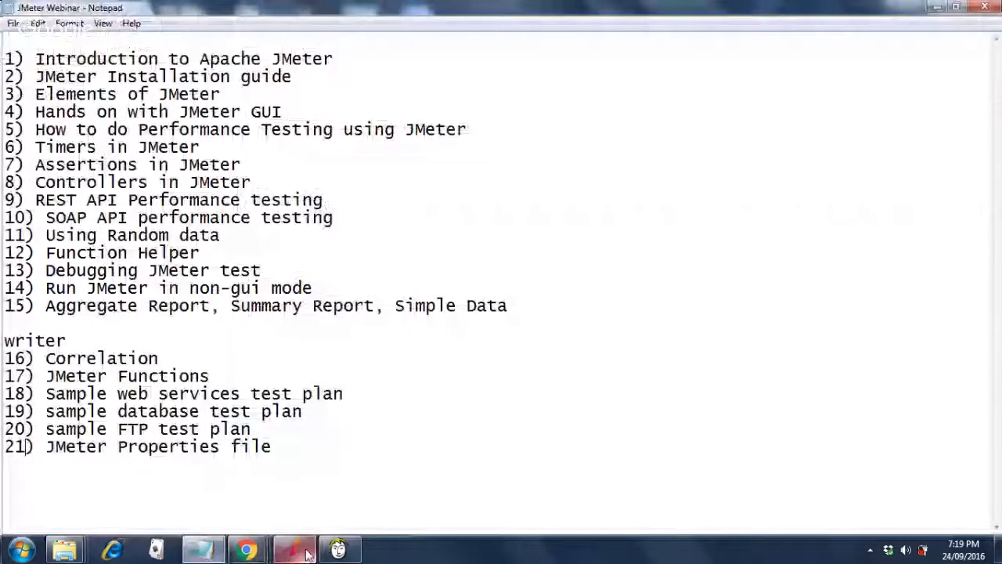
pyautogui.click(304, 555)
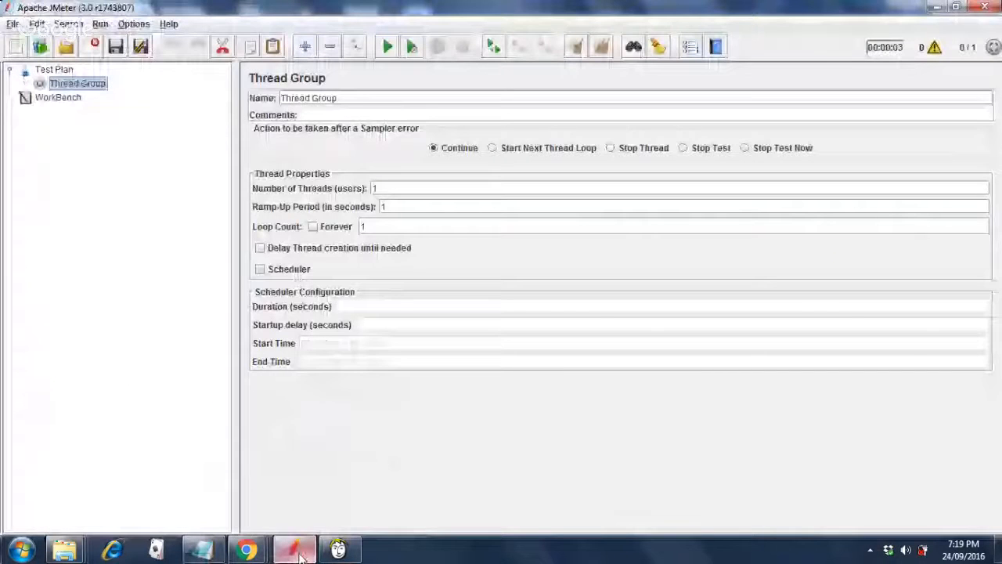
# Add an HTTP Request sampler under the Thread Group.
pyautogui.rightClick(77, 86)
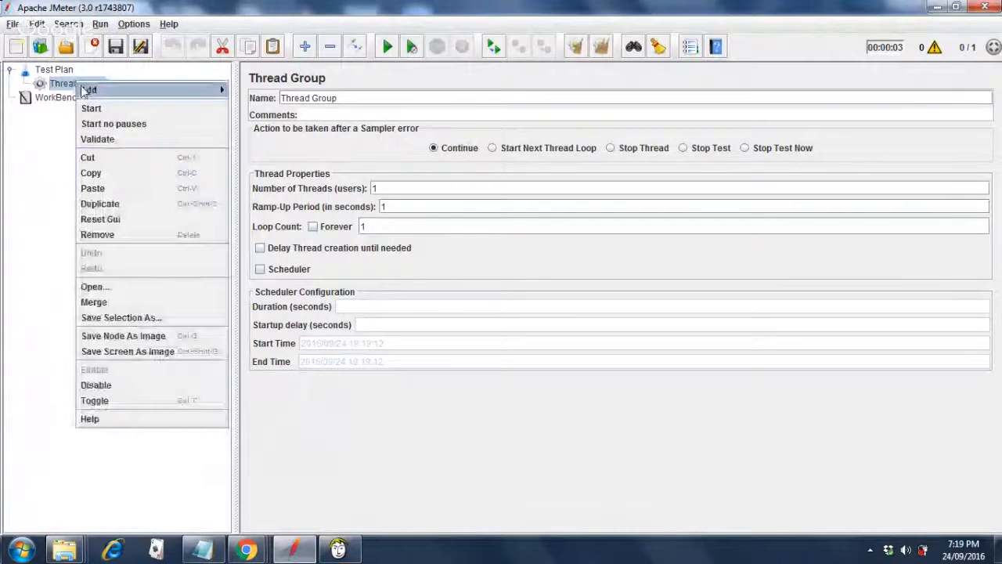
pyautogui.moveTo(86, 90)
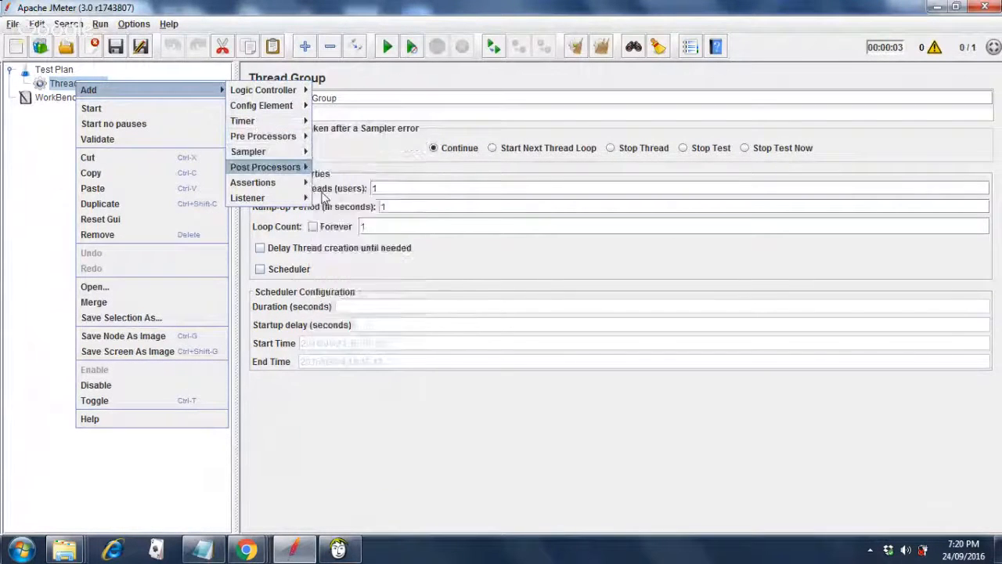
pyautogui.moveTo(266, 151)
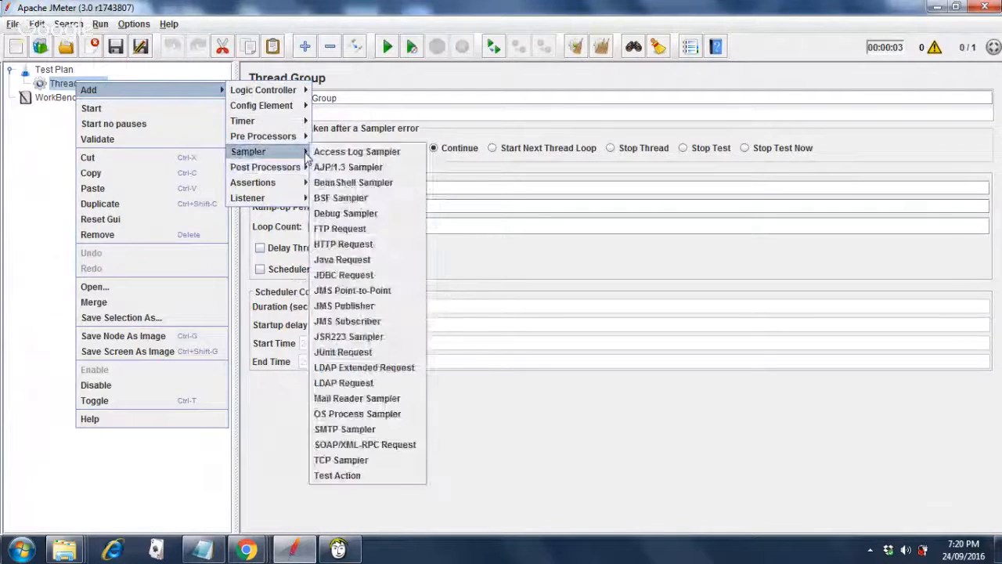
pyautogui.click(341, 244)
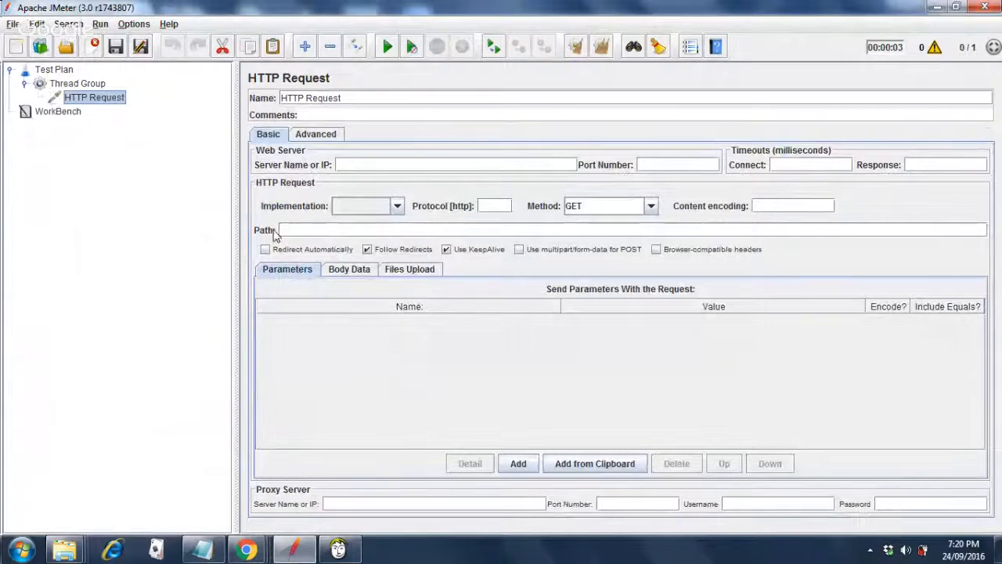
# Enter newtours.demoaut.com as the HTTP Request's Server Name or IP.
pyautogui.click(377, 164)
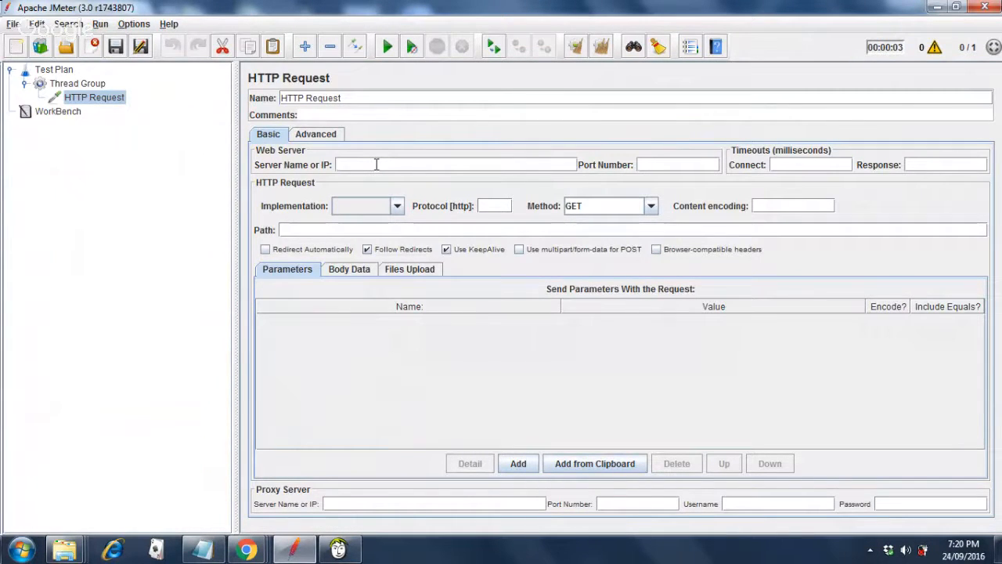
pyautogui.write('www.')
pyautogui.press('BackSpace')
pyautogui.press('BackSpace')
pyautogui.press('BackSpace')
pyautogui.press('BackSpace')
pyautogui.write('newtours.dem')
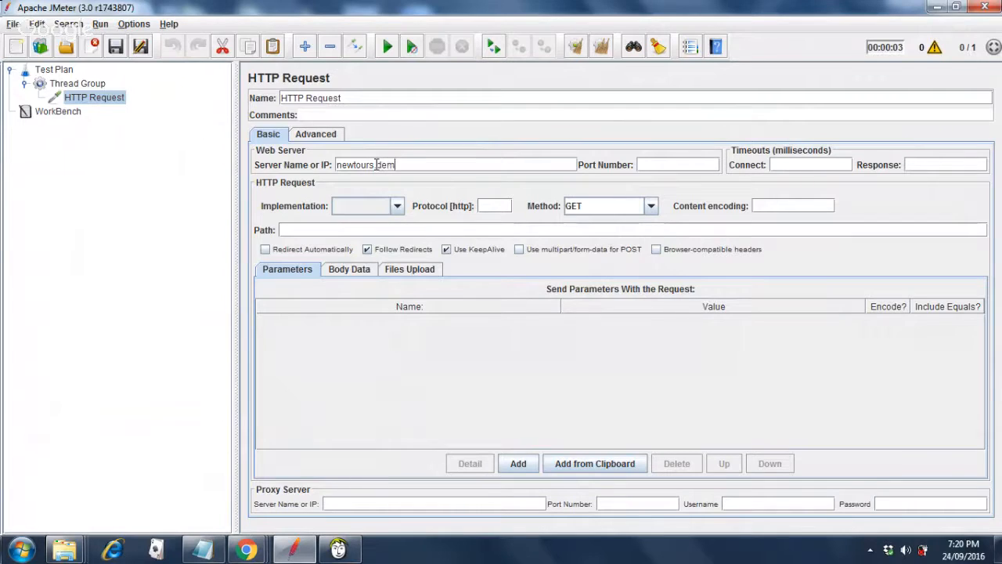
pyautogui.write('oaut.com')
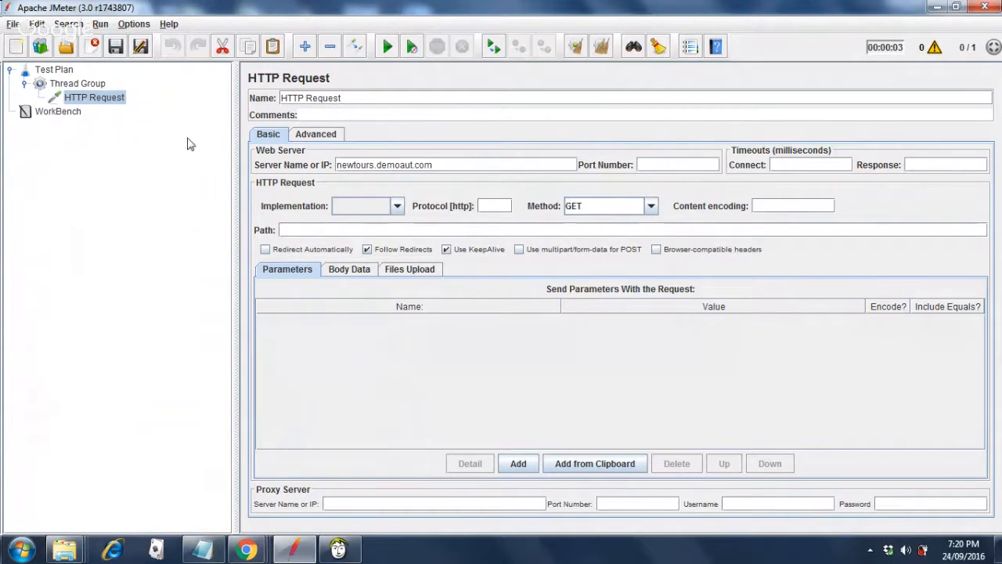
pyautogui.click(96, 83)
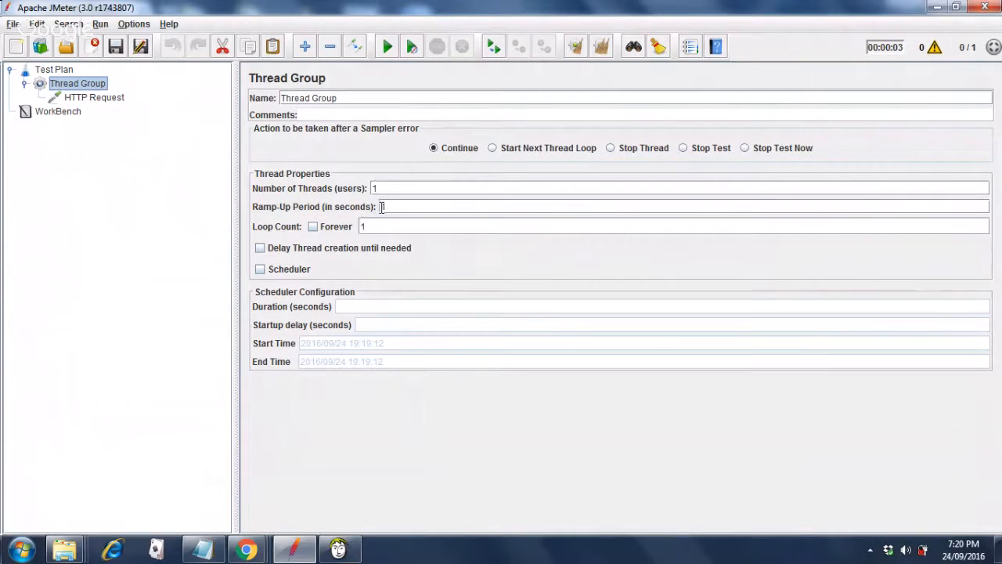
pyautogui.click(101, 101)
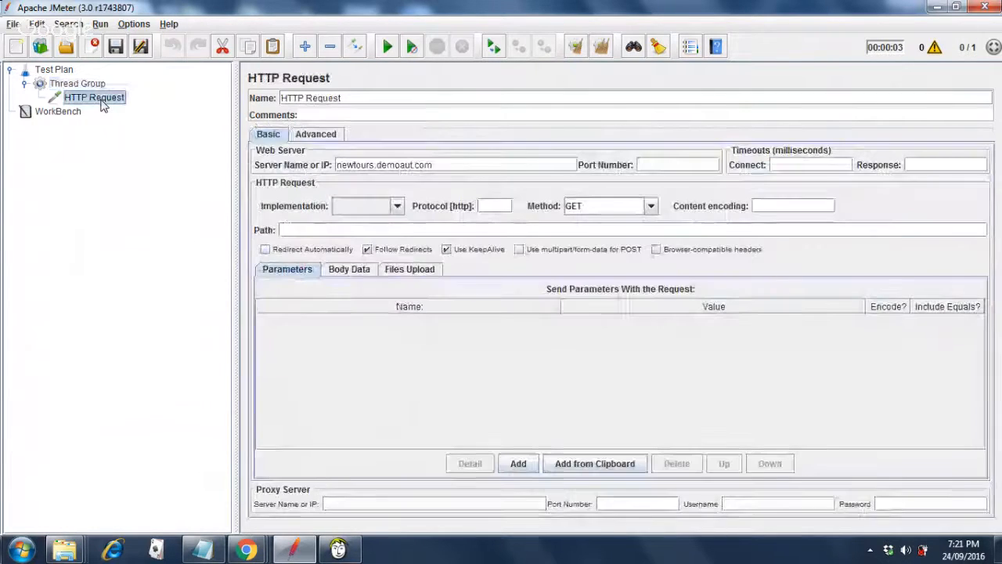
pyautogui.click(87, 85)
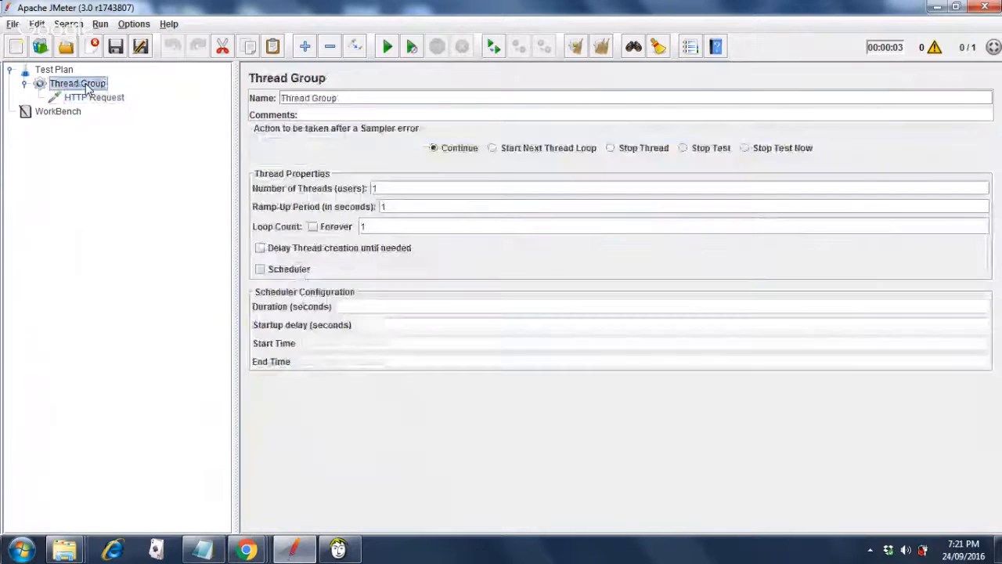
pyautogui.rightClick(88, 86)
pyautogui.moveTo(100, 94)
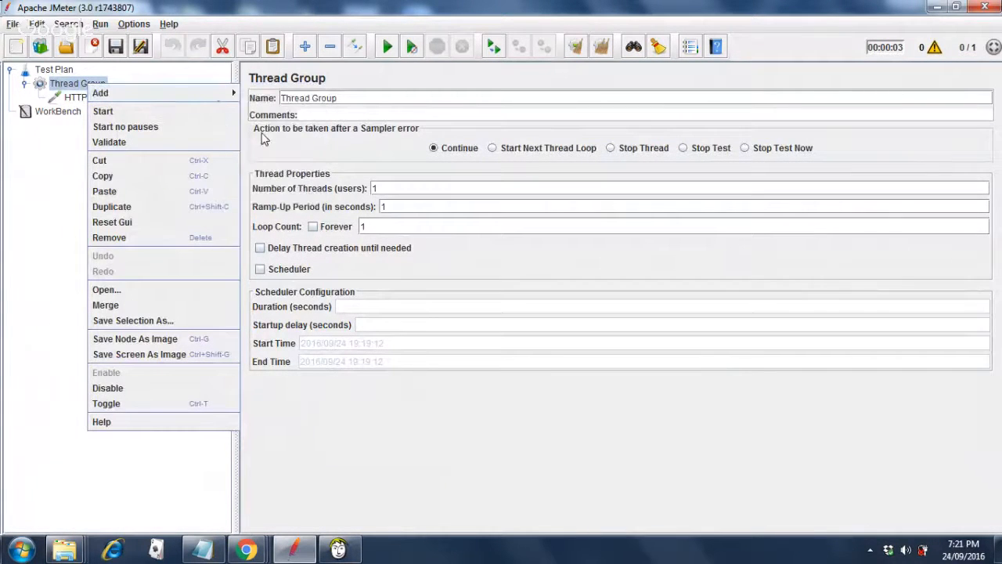
pyautogui.moveTo(265, 159)
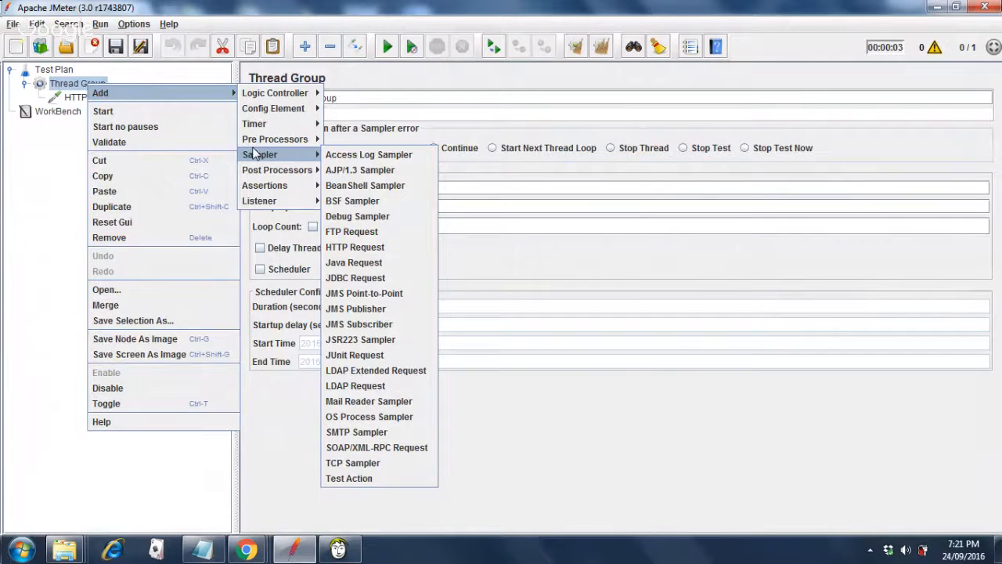
pyautogui.click(235, 12)
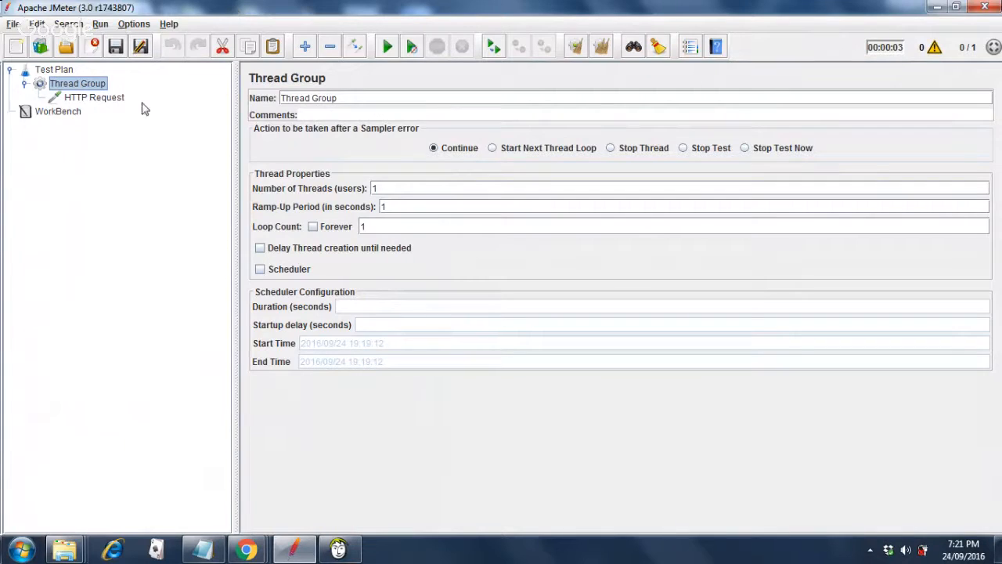
pyautogui.click(94, 98)
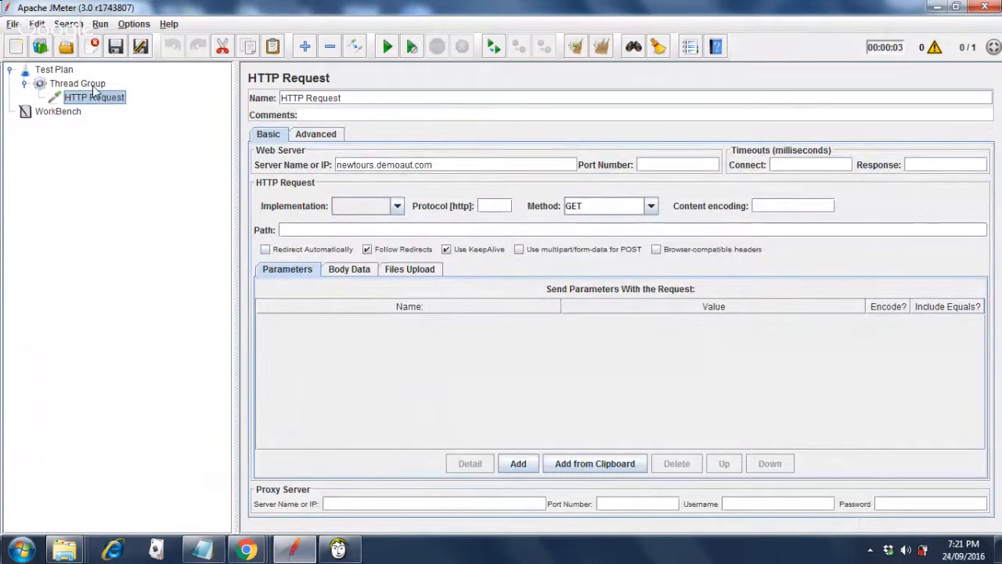
pyautogui.click(93, 84)
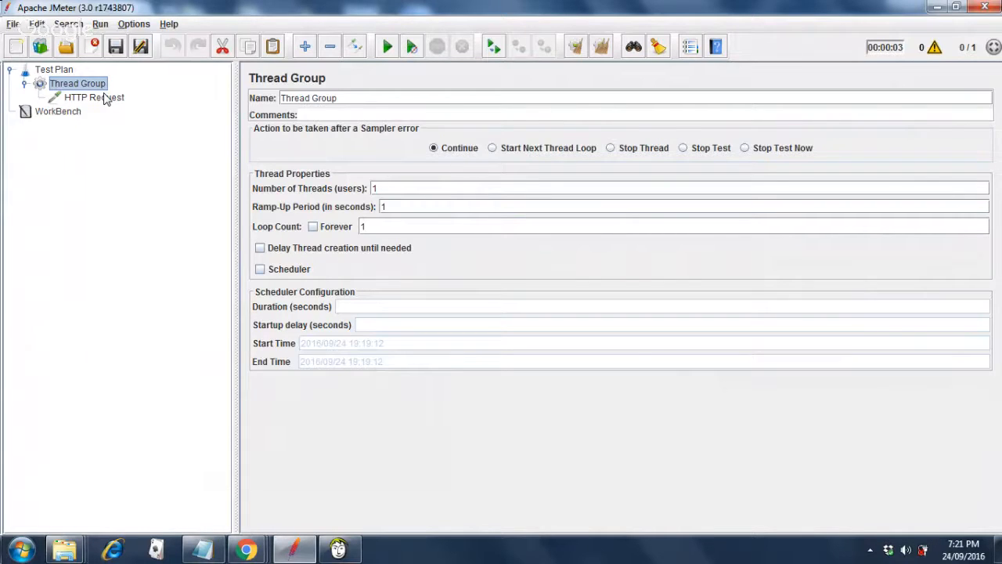
# Add a View Results in Table listener to the Test Plan.
pyautogui.click(62, 72)
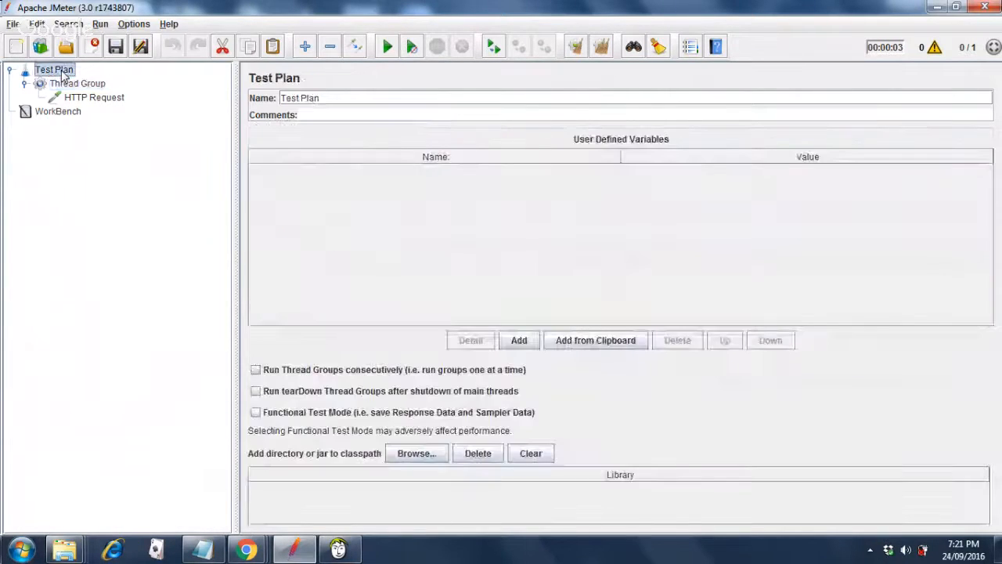
pyautogui.rightClick(63, 73)
pyautogui.moveTo(77, 81)
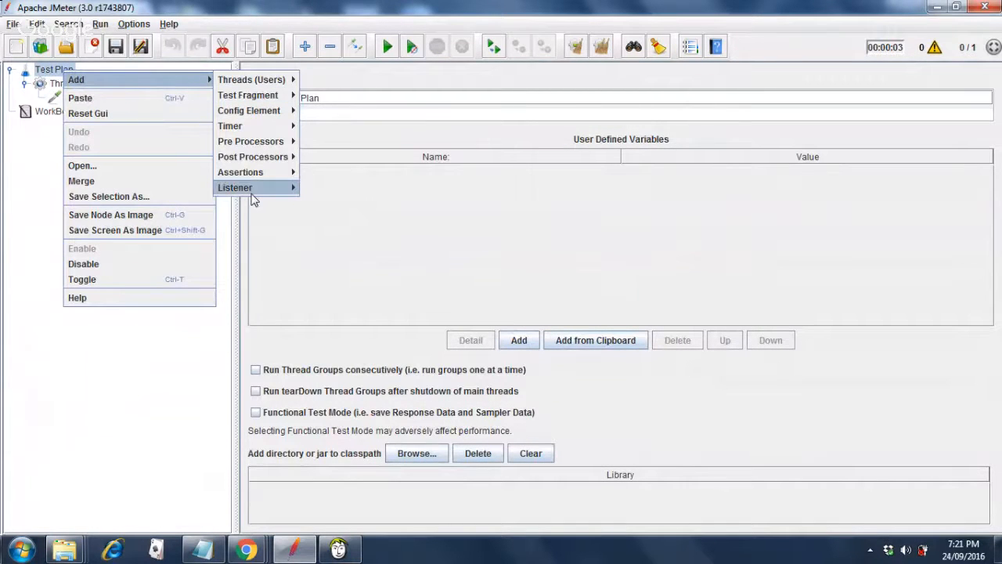
pyautogui.moveTo(255, 193)
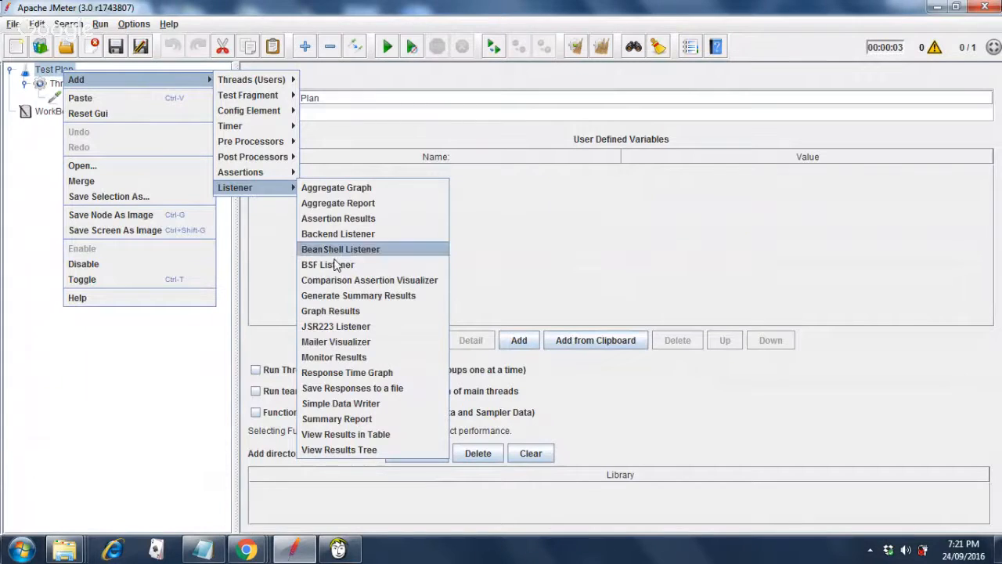
pyautogui.click(371, 437)
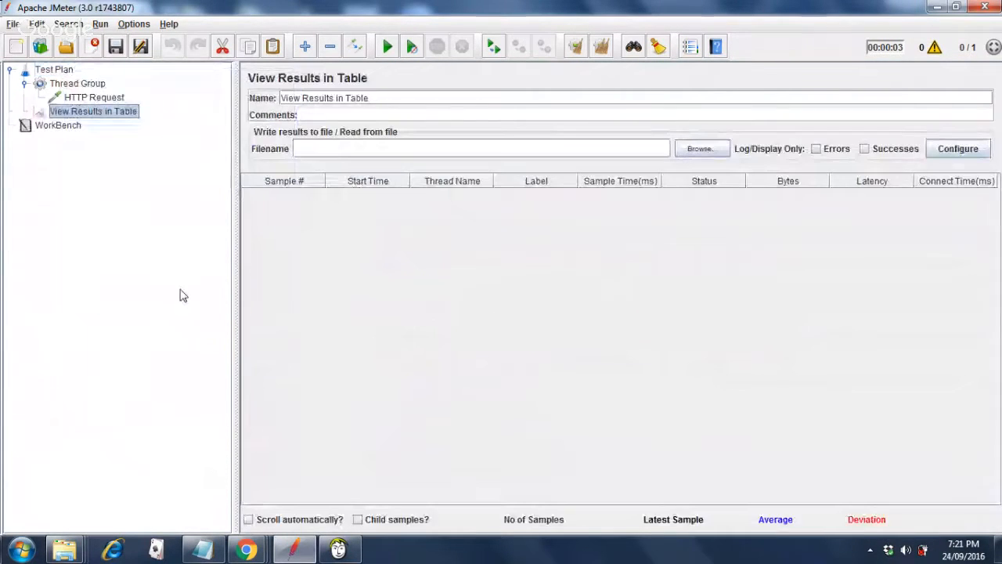
# Add a View Results Tree listener to the Test Plan.
pyautogui.click(66, 72)
pyautogui.rightClick(66, 71)
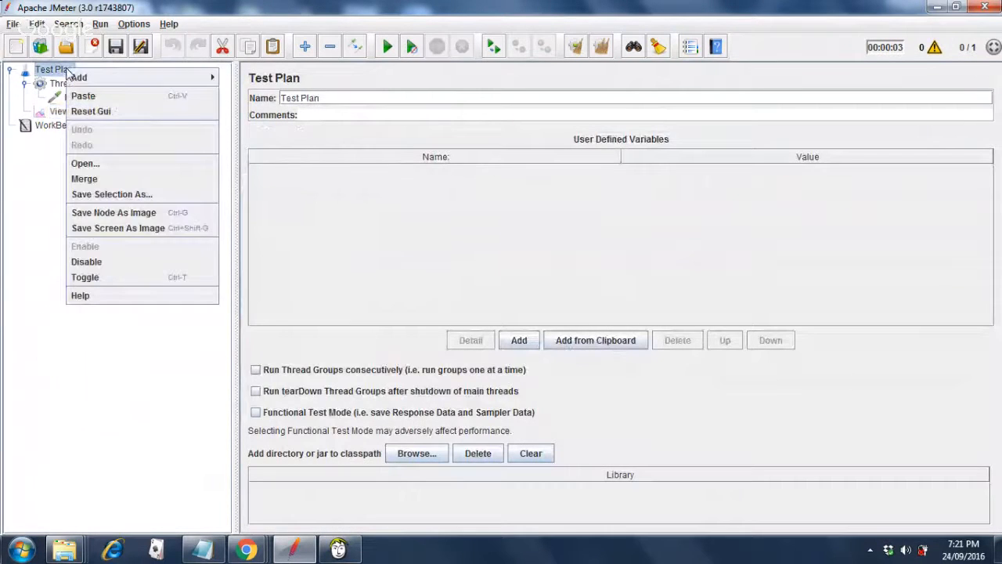
pyautogui.moveTo(94, 78)
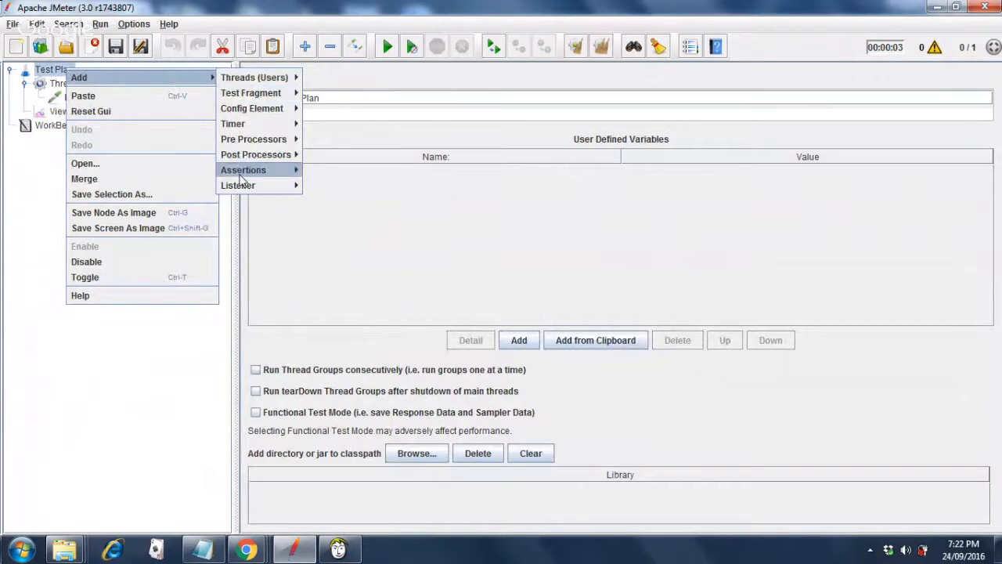
pyautogui.moveTo(239, 186)
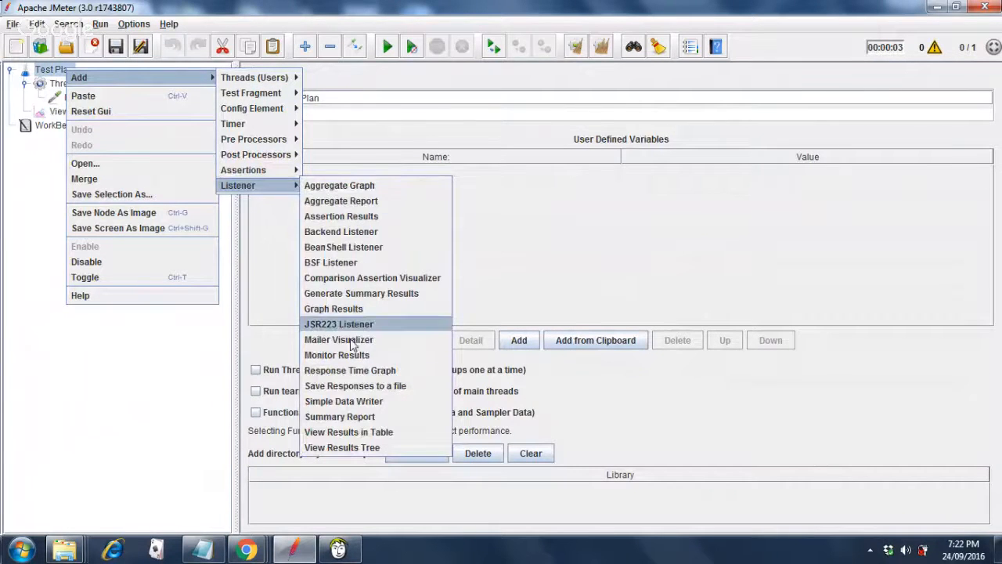
pyautogui.click(360, 452)
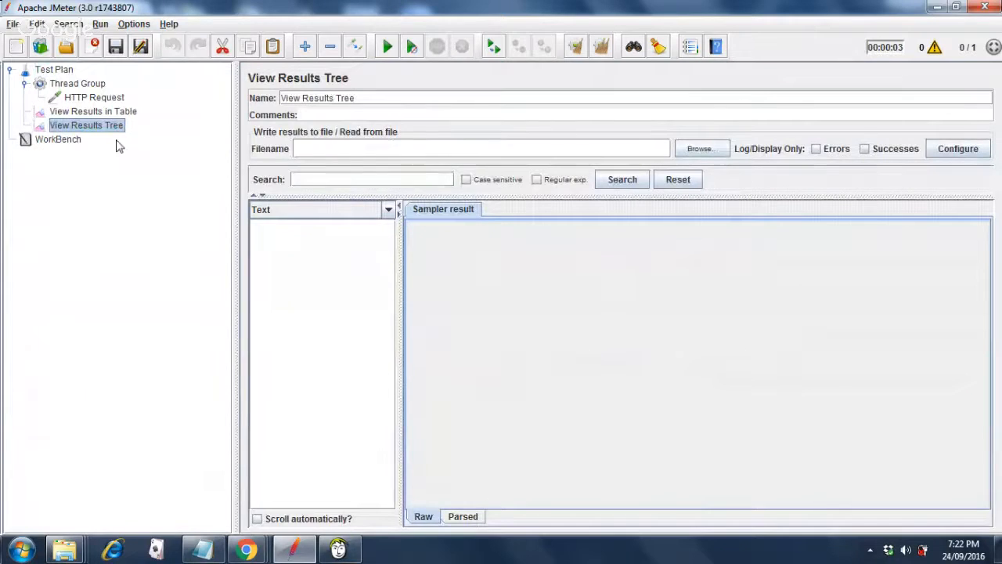
# Review the HTTP Request, Test Plan and Thread Group settings in the tree.
pyautogui.moveTo(245, 552)
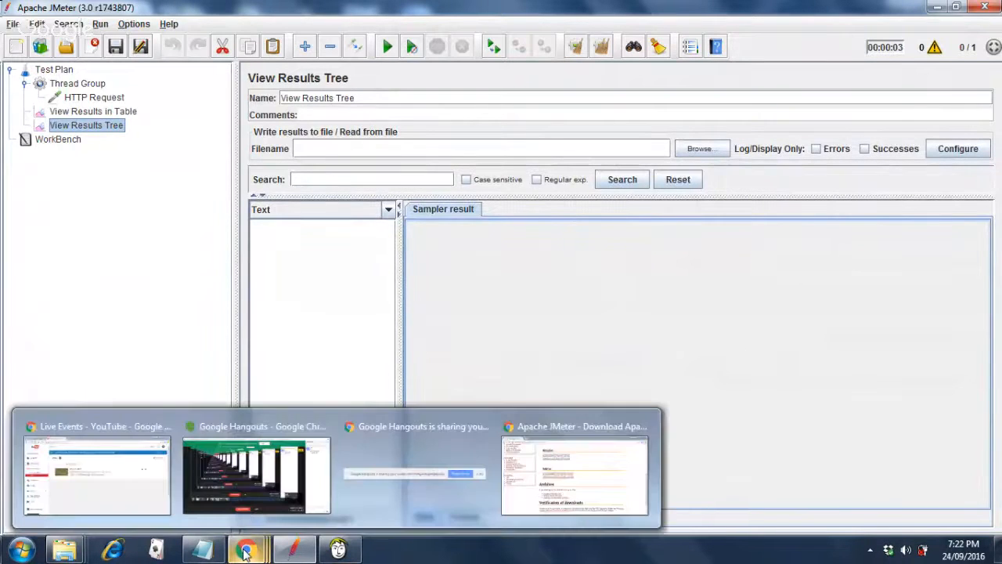
pyautogui.moveTo(265, 477)
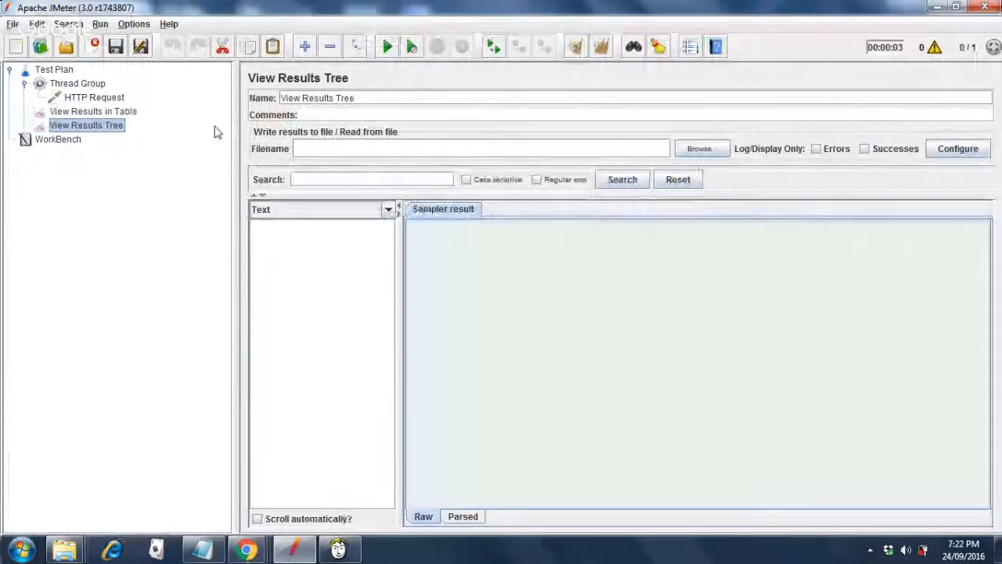
pyautogui.click(114, 99)
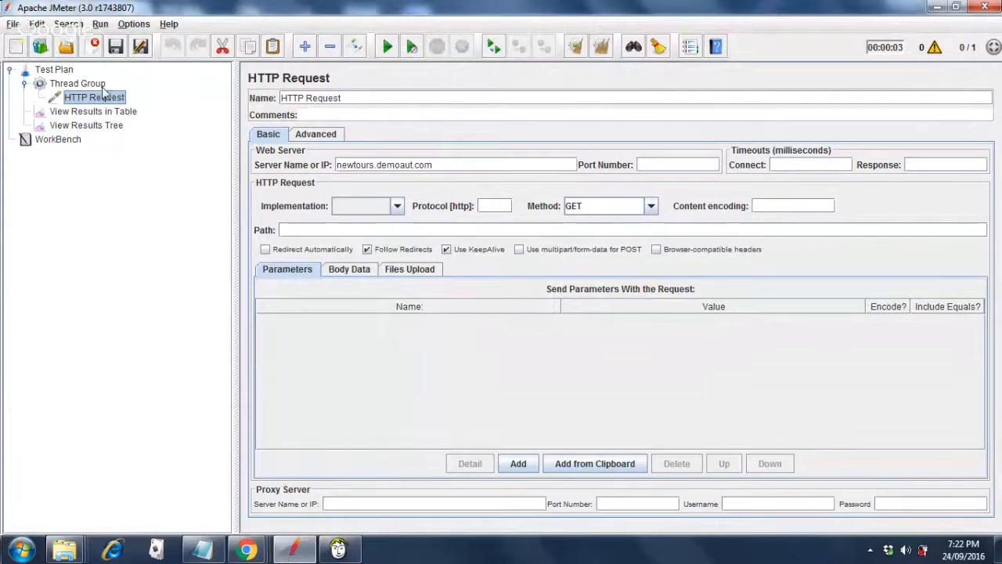
pyautogui.click(56, 70)
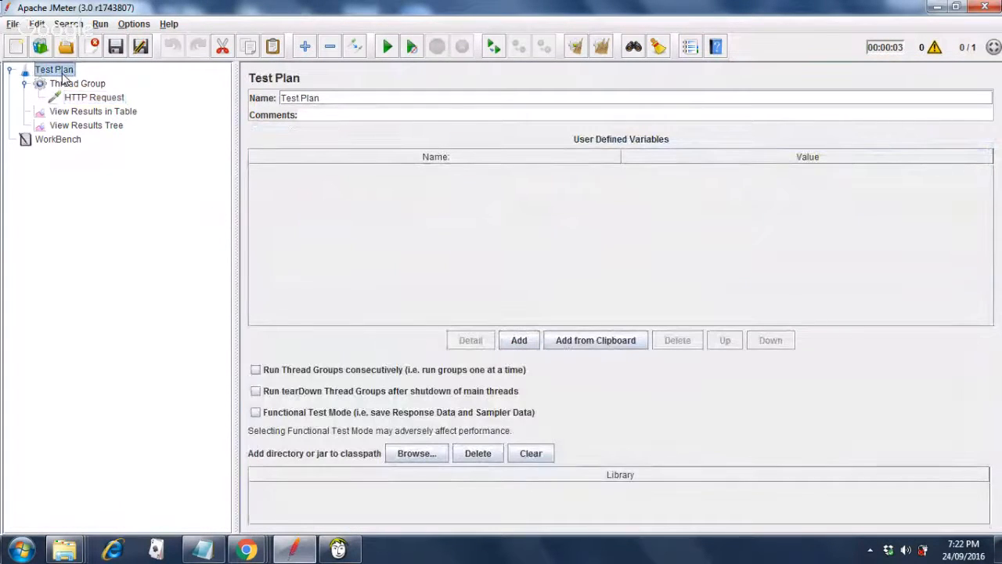
pyautogui.click(70, 83)
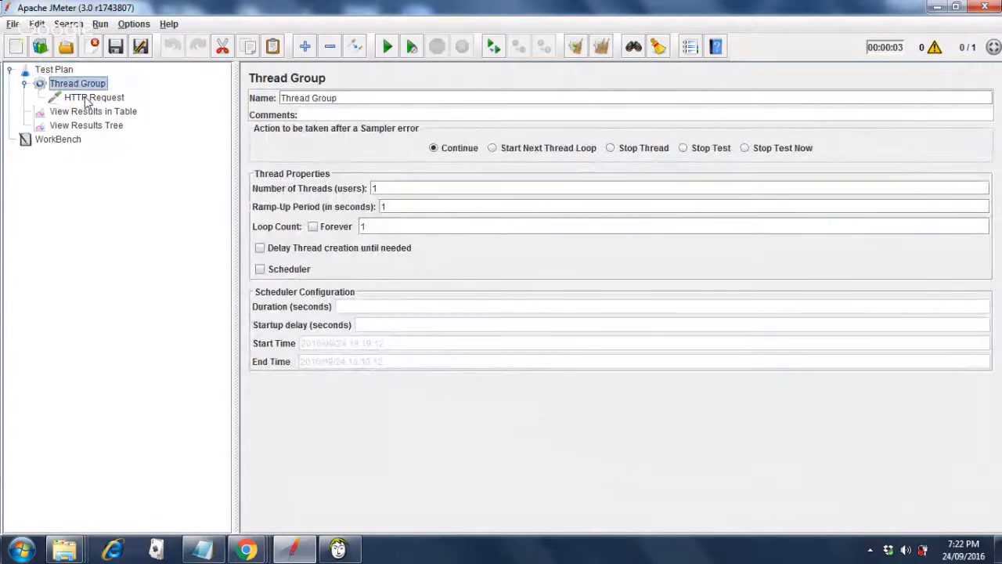
pyautogui.click(88, 100)
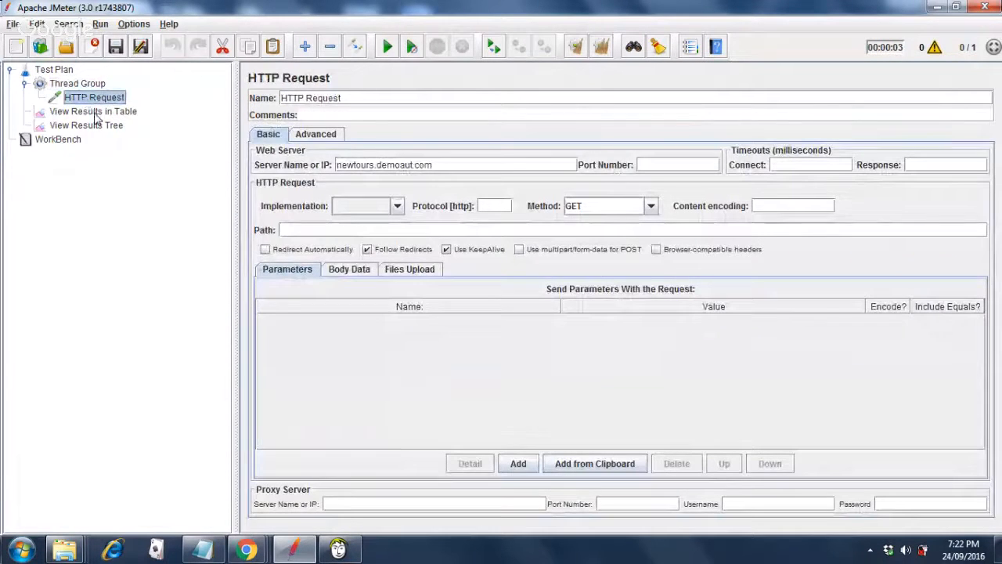
# Check both results listeners, then start the test run, which prompts to save first.
pyautogui.click(96, 113)
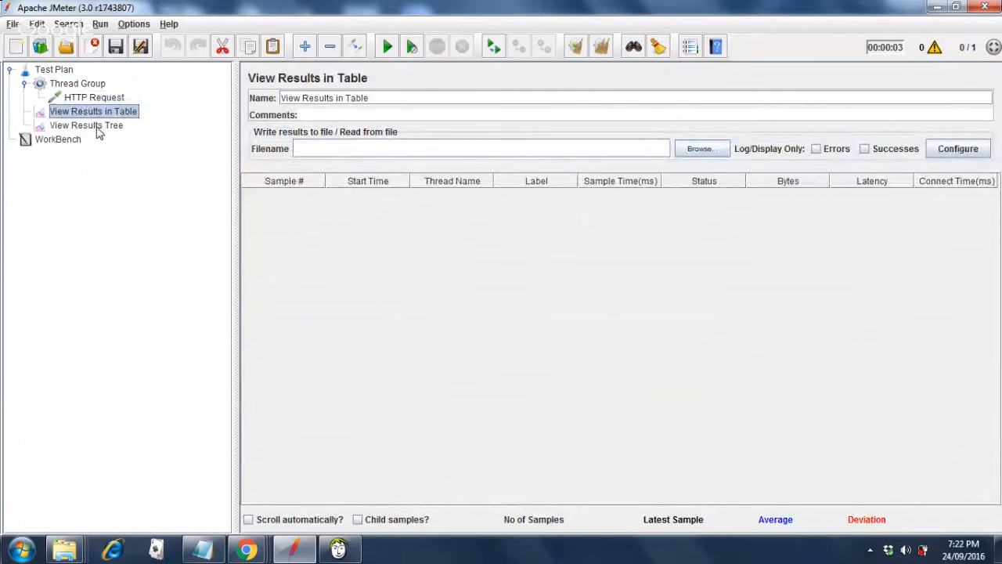
pyautogui.click(88, 126)
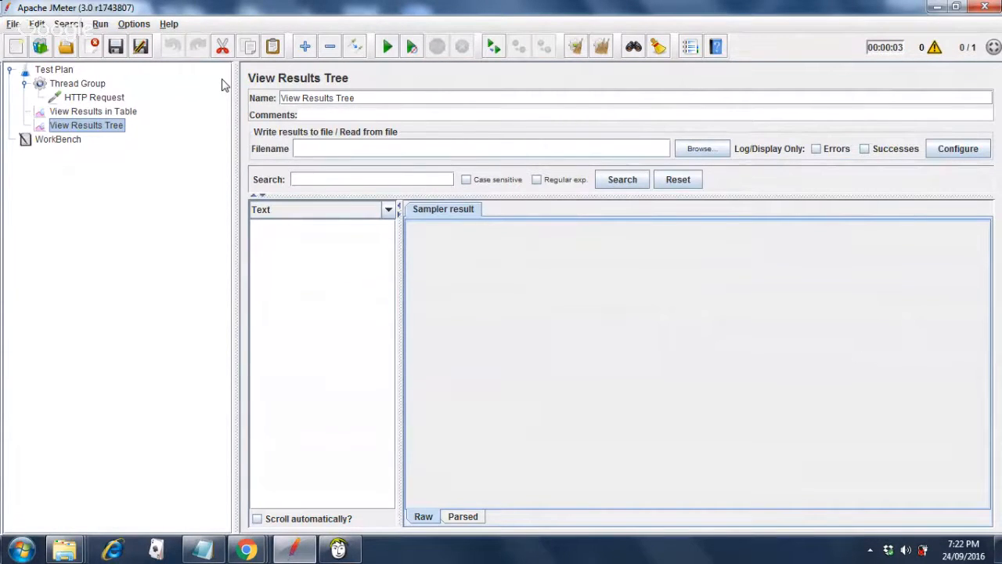
pyautogui.click(386, 47)
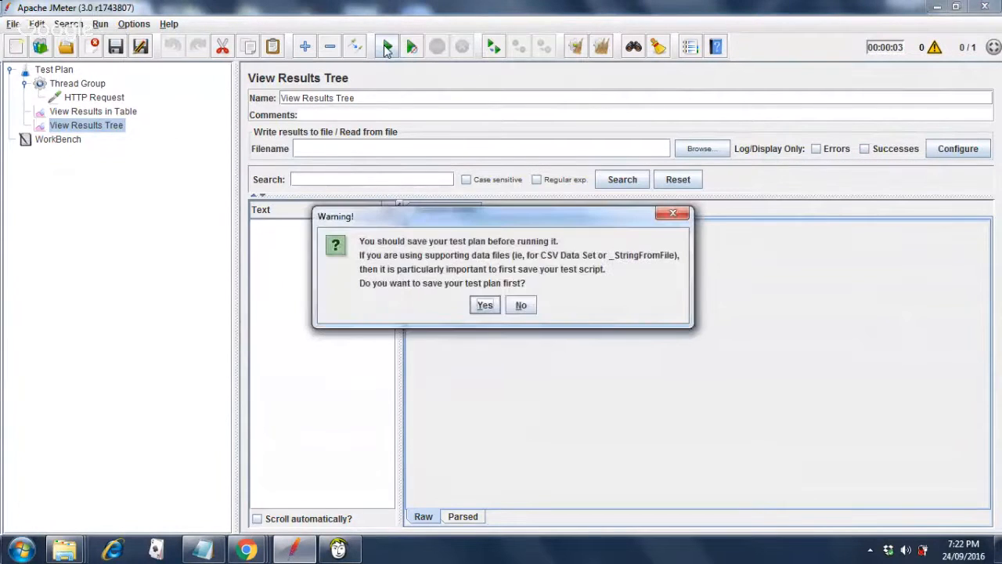
# Agree to save before running and save the plan as FirstTest.jmx.
pyautogui.click(485, 309)
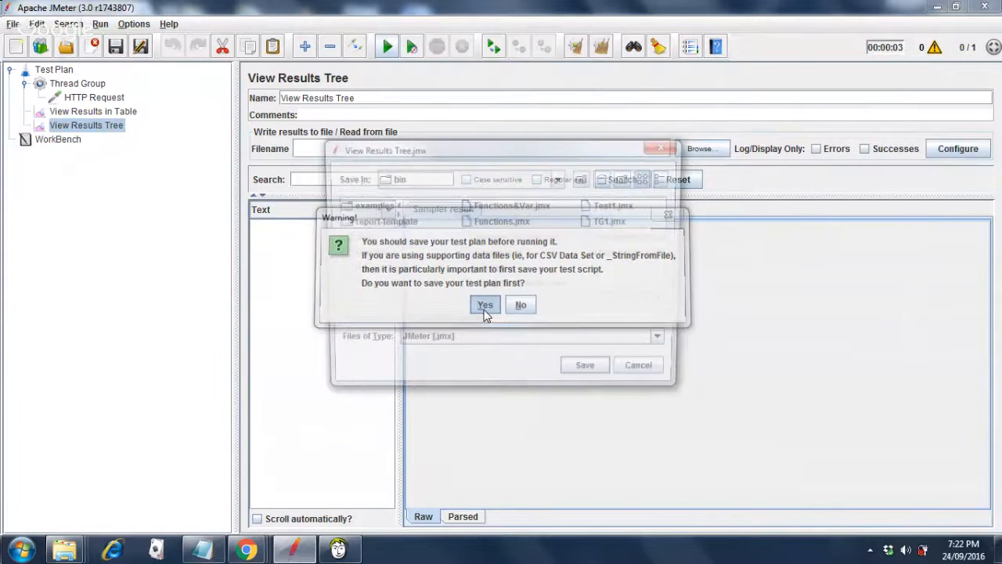
pyautogui.write('Fi')
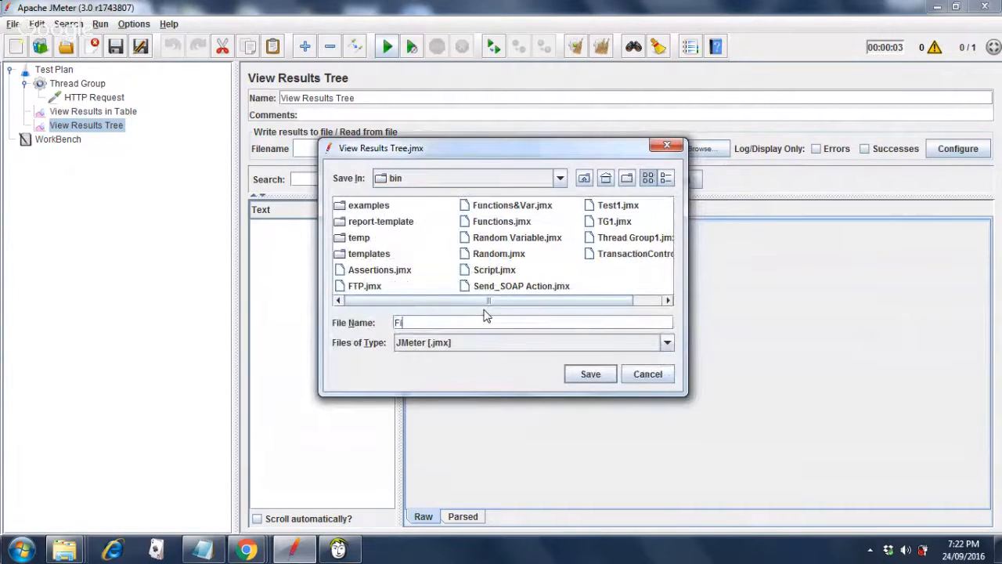
pyautogui.write('rstTest')
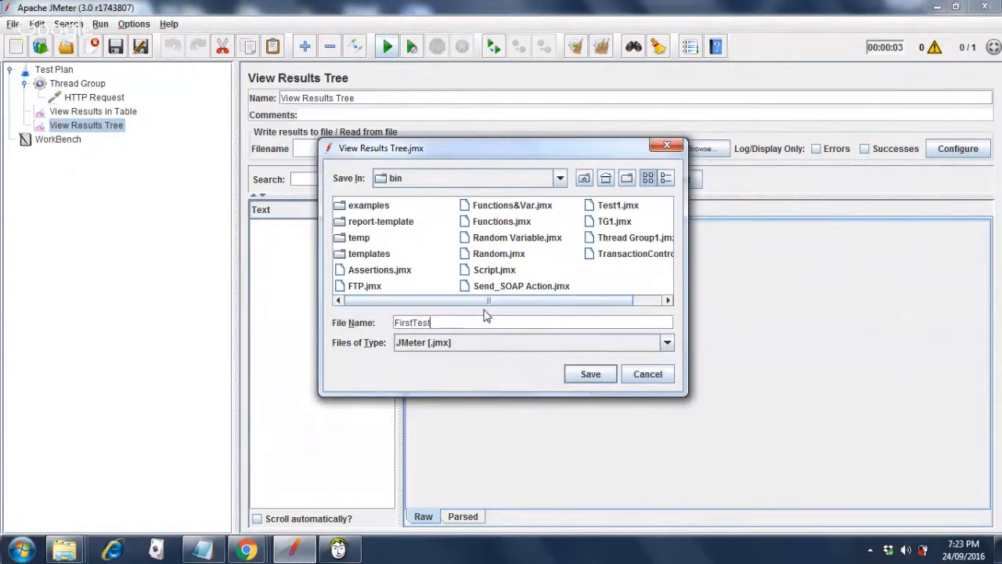
pyautogui.click(584, 375)
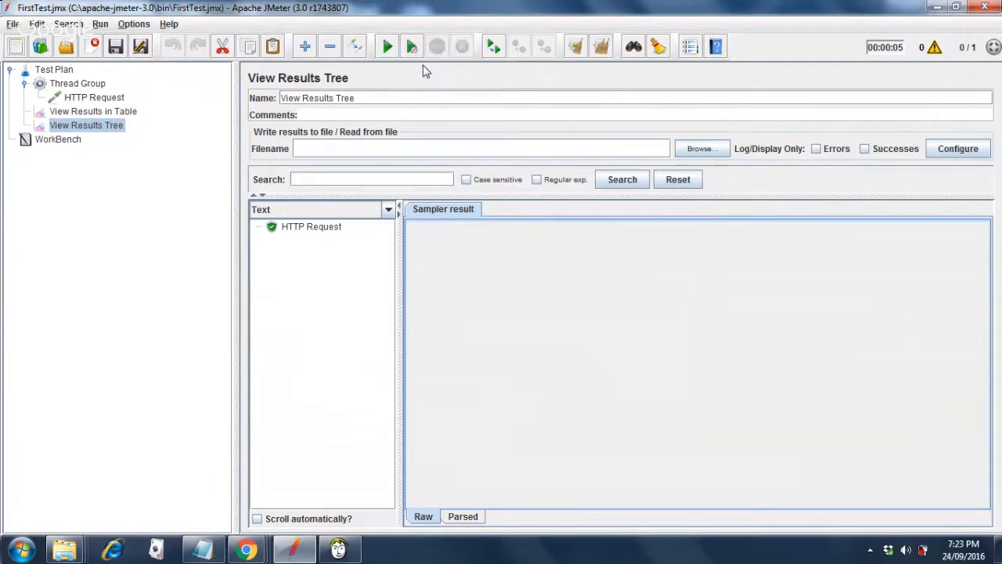
# Inspect the HTTP Request result's Request, HTML Response data and Sampler result showing 200 OK.
pyautogui.click(291, 233)
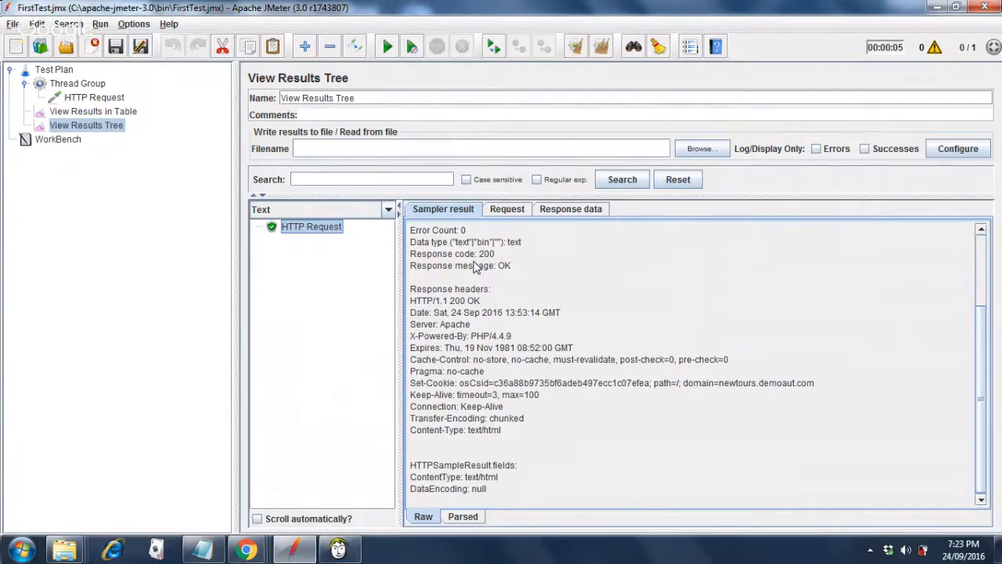
pyautogui.click(508, 213)
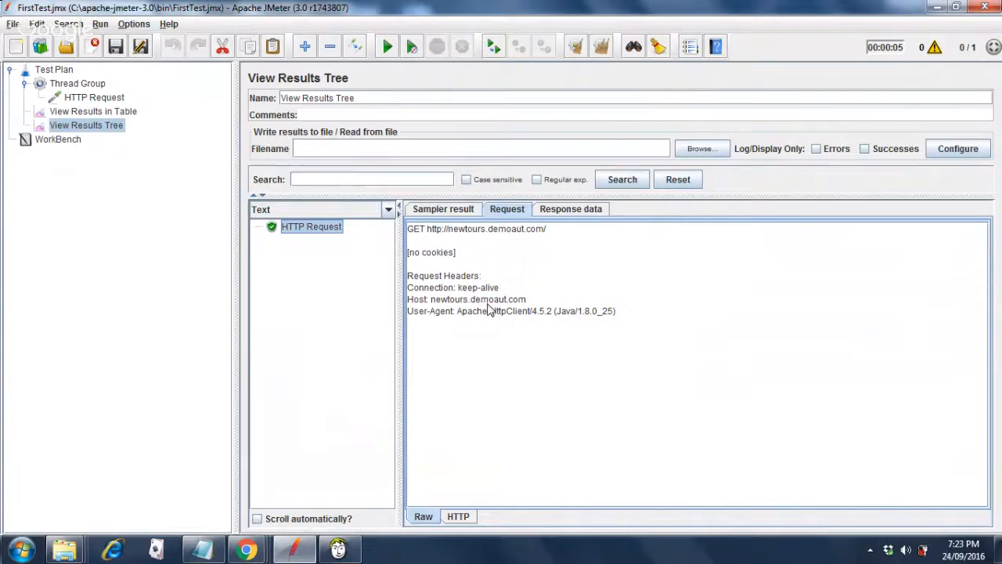
pyautogui.click(567, 213)
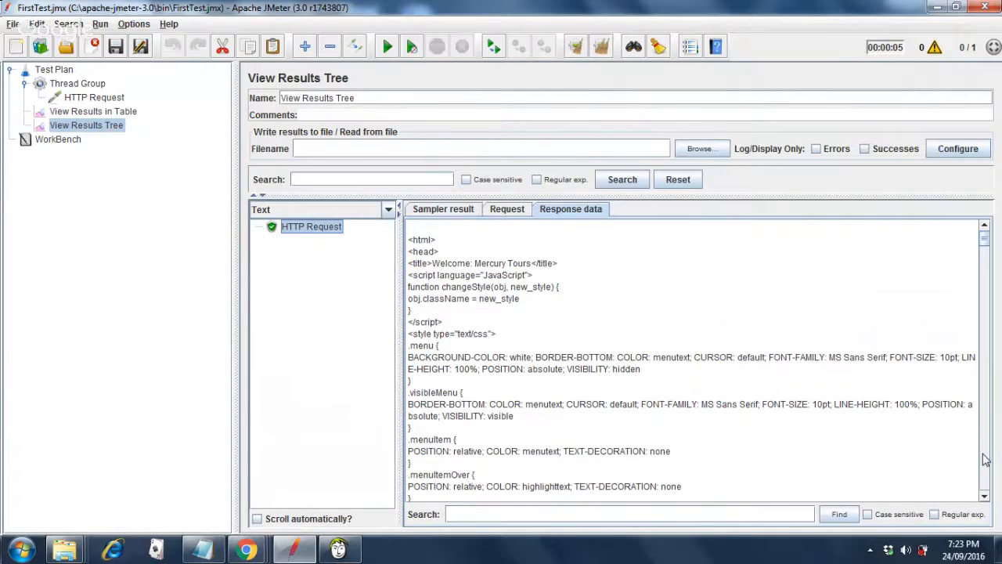
pyautogui.scroll(-8, 986, 460)
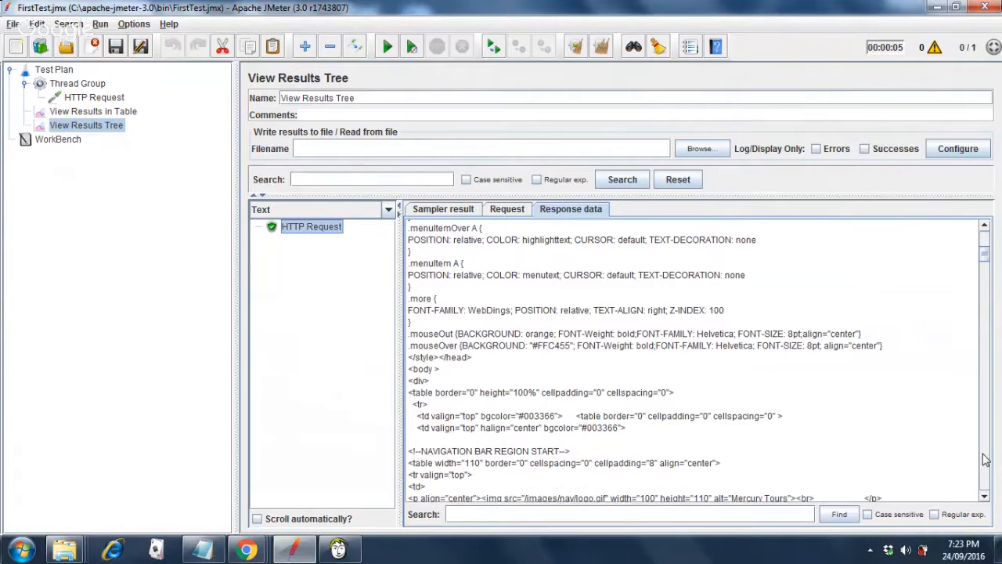
pyautogui.scroll(-8, 985, 460)
pyautogui.scroll(-8, 985, 461)
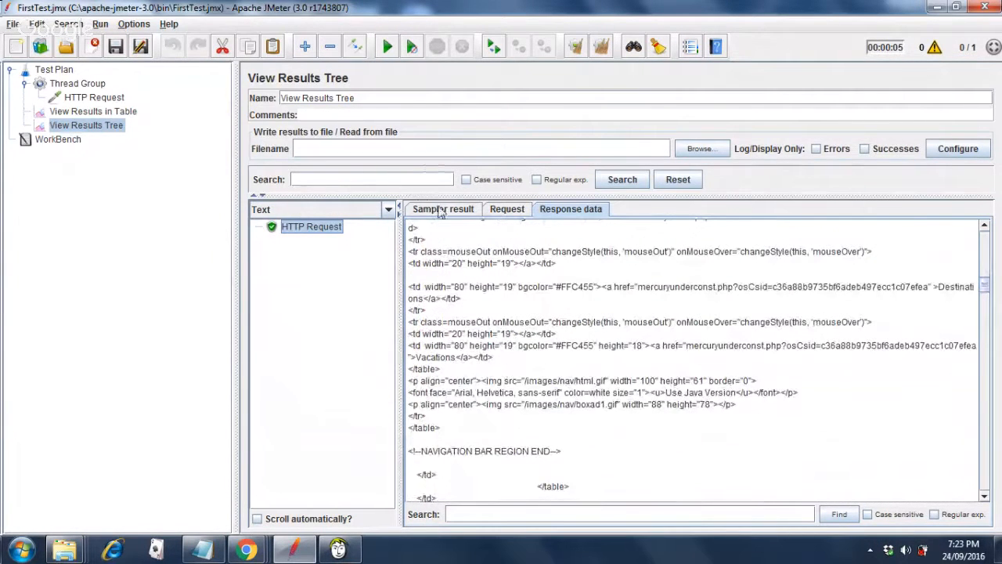
pyautogui.click(440, 212)
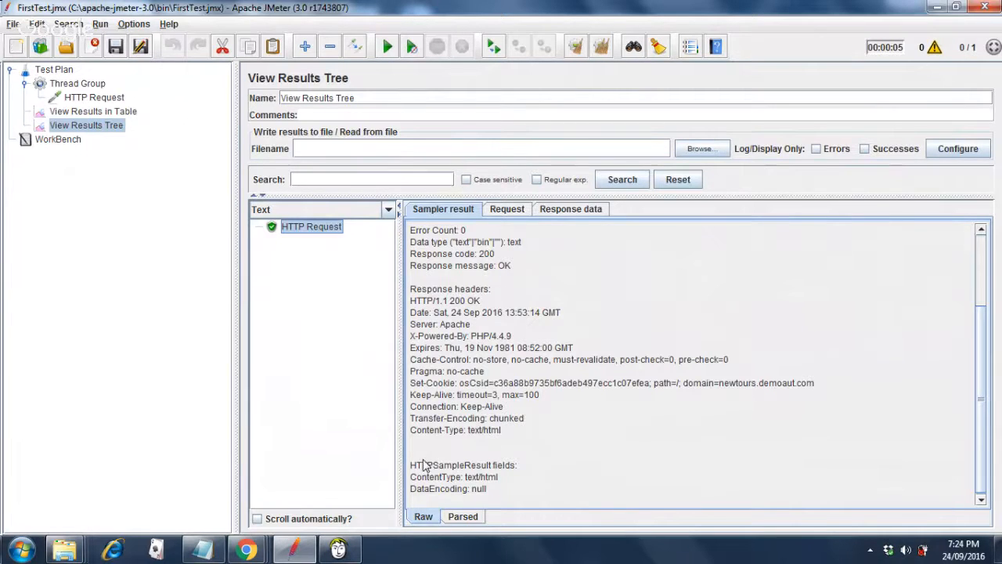
pyautogui.moveTo(267, 548)
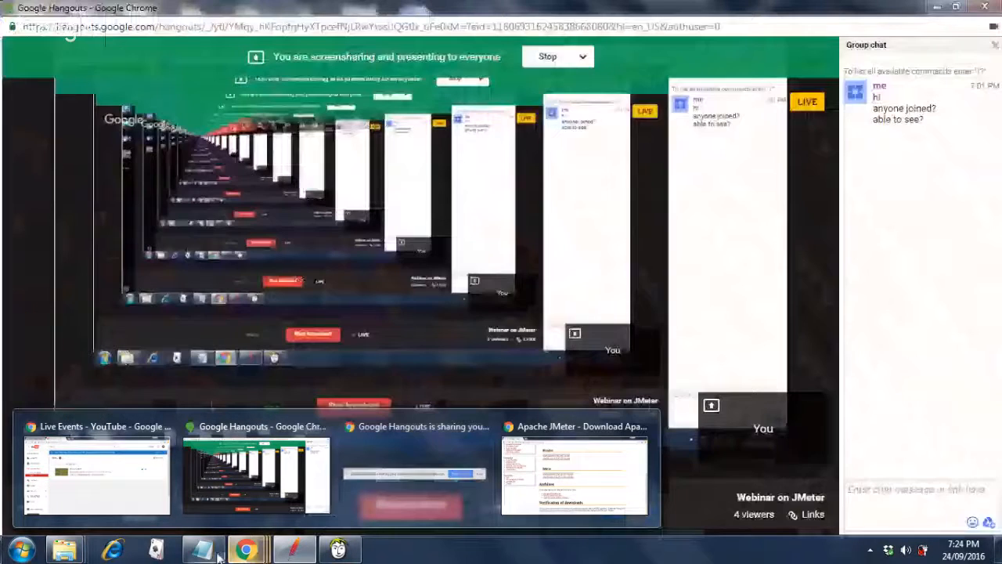
pyautogui.moveTo(207, 556)
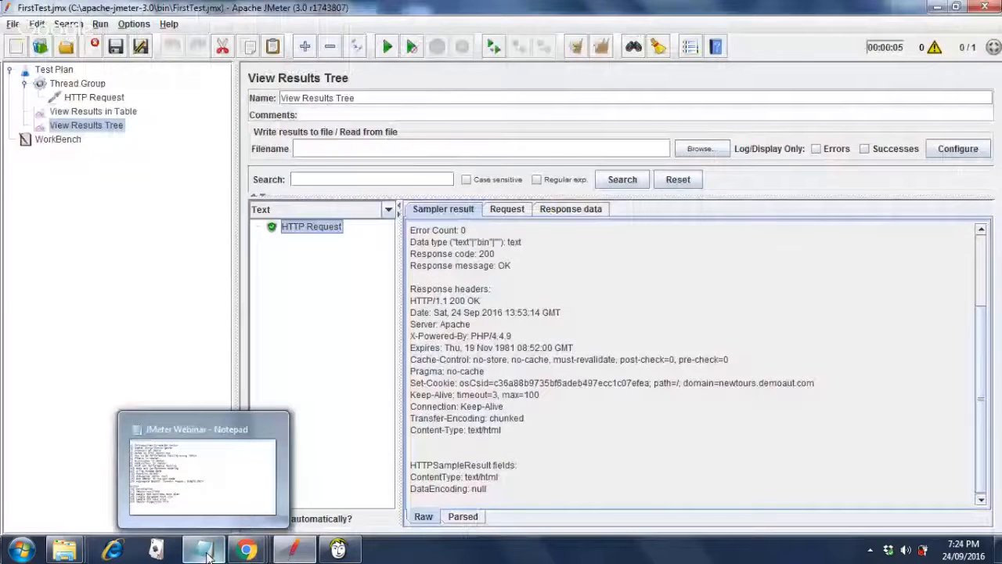
pyautogui.click(209, 477)
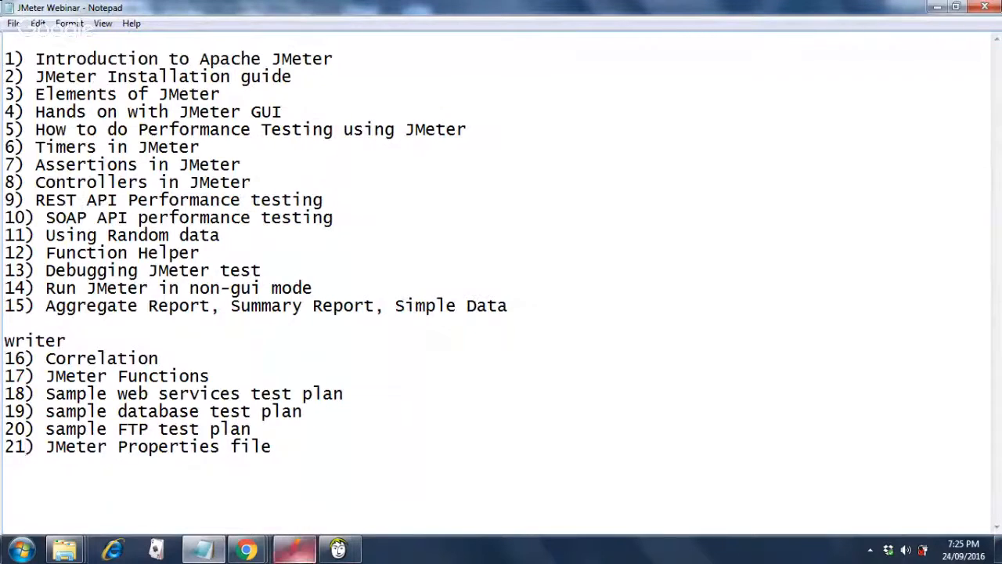
pyautogui.click(296, 550)
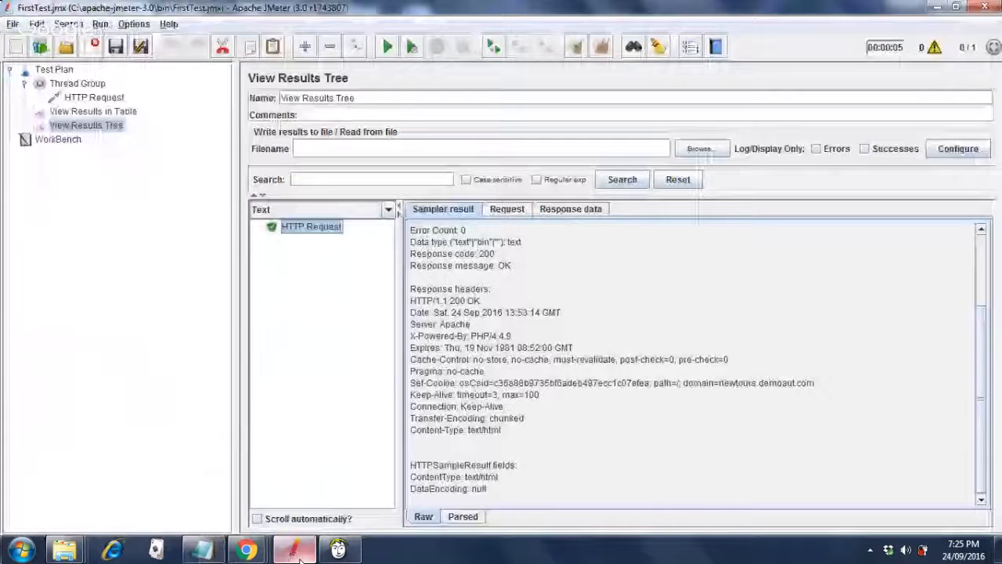
# Show View Results in Table with the single passing HTTP Request sample at 4227 ms.
pyautogui.click(94, 111)
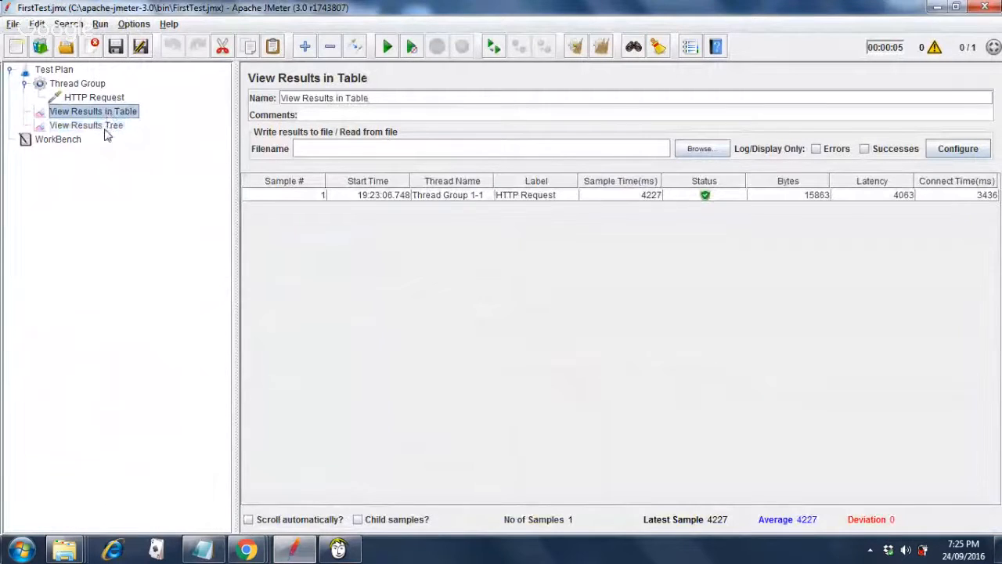
pyautogui.click(105, 127)
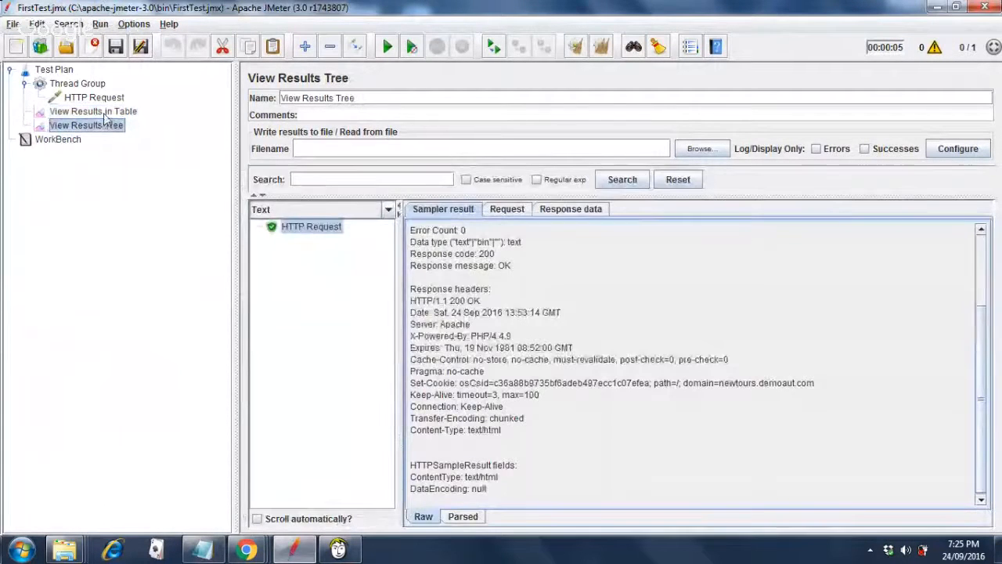
pyautogui.click(107, 114)
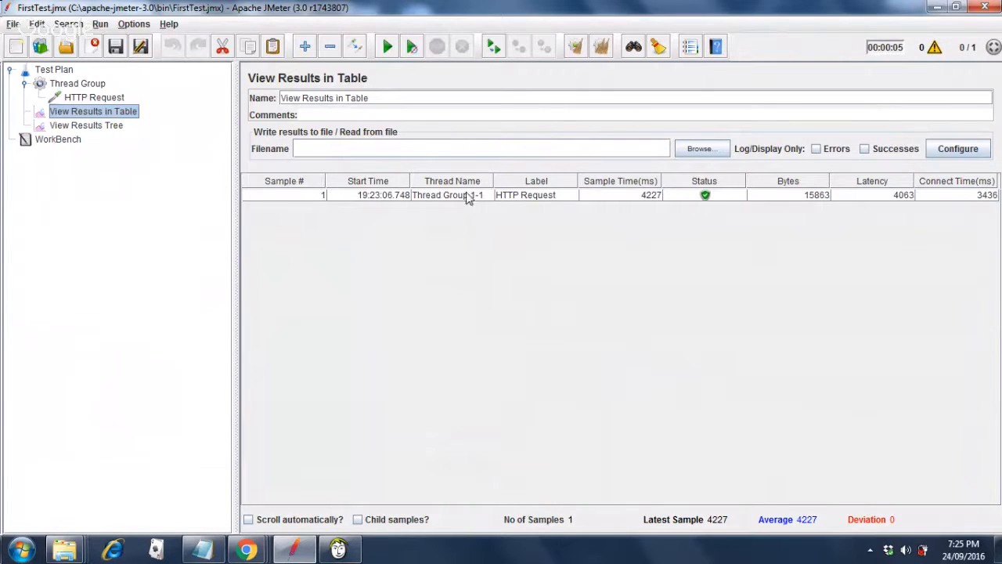
# Change the Thread Group's Number of Threads to 5 and Loop Count to 2.
pyautogui.click(107, 101)
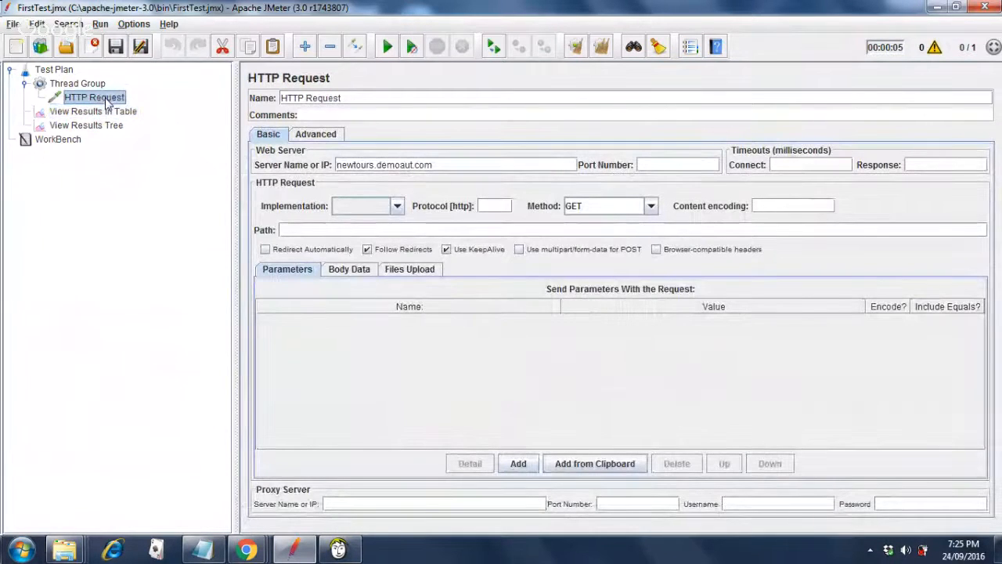
pyautogui.click(95, 86)
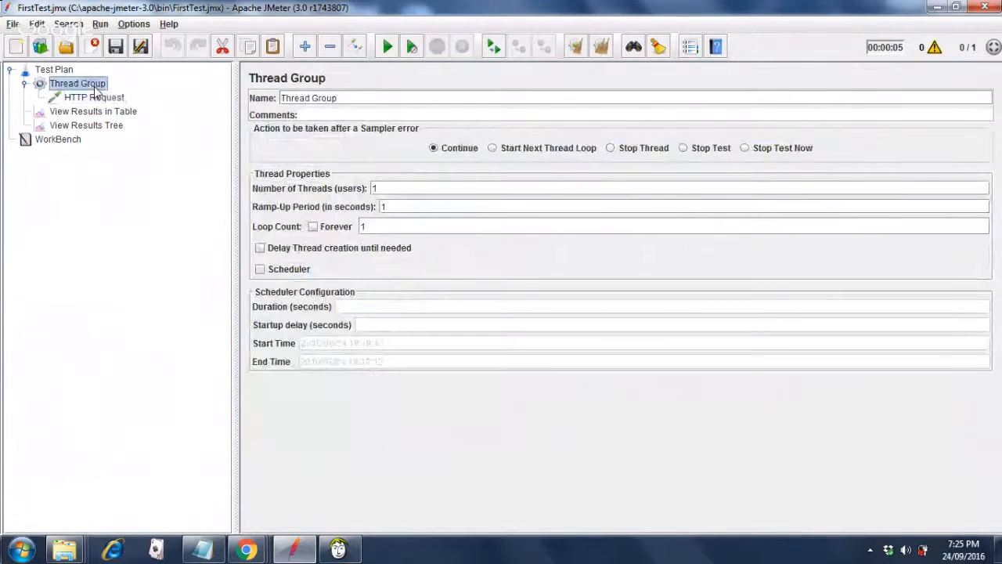
pyautogui.click(393, 190)
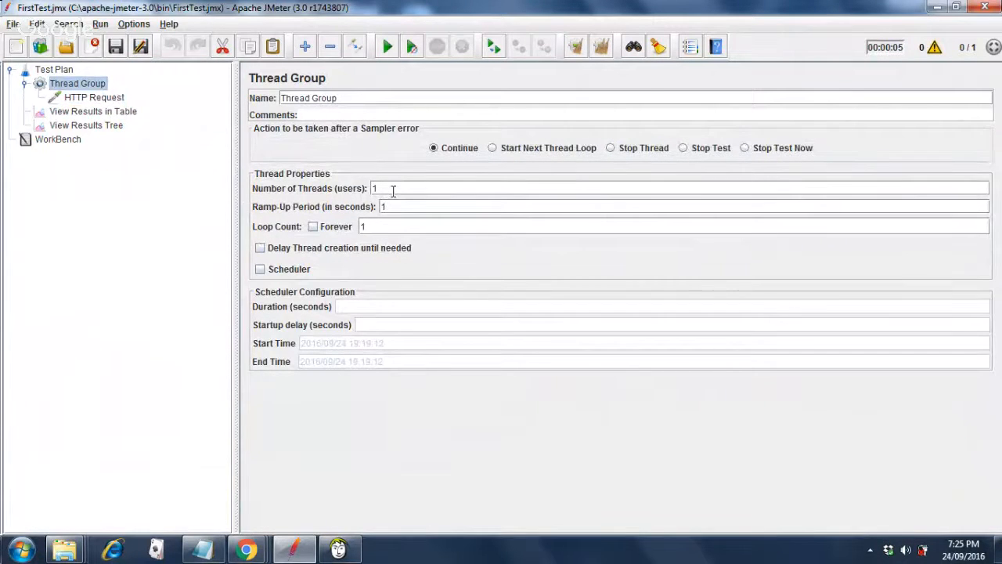
pyautogui.press('BackSpace')
pyautogui.write('5')
pyautogui.click(385, 227)
pyautogui.press('BackSpace')
pyautogui.write('2')
pyautogui.click(87, 126)
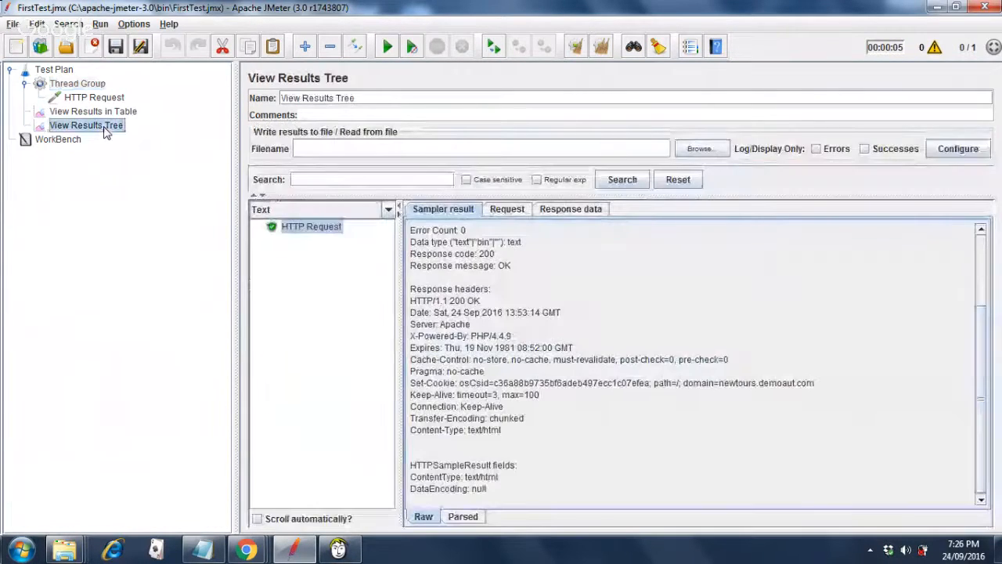
# Clear old results from View Results Tree and View Results in Table, leaving 0 samples.
pyautogui.click(603, 49)
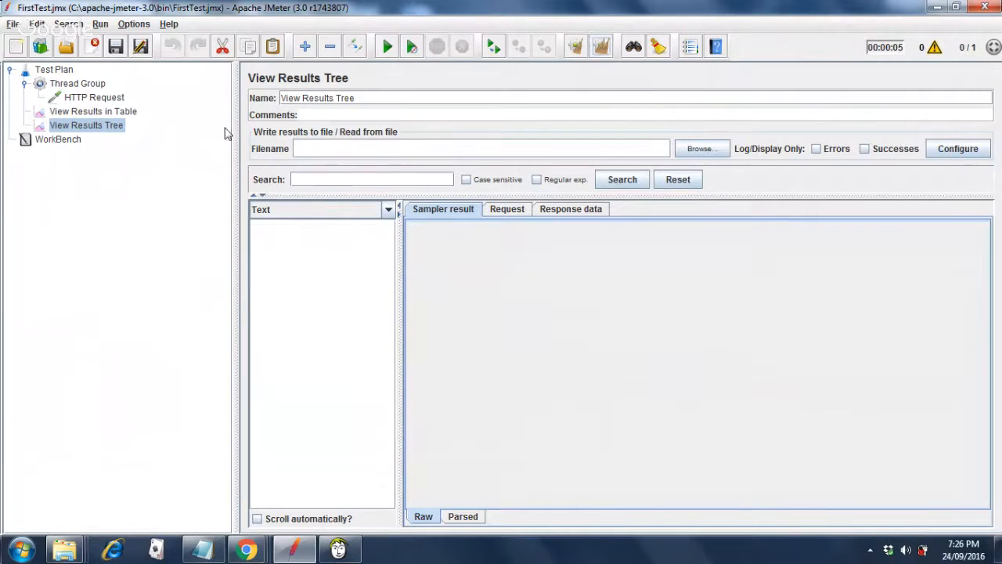
pyautogui.click(114, 112)
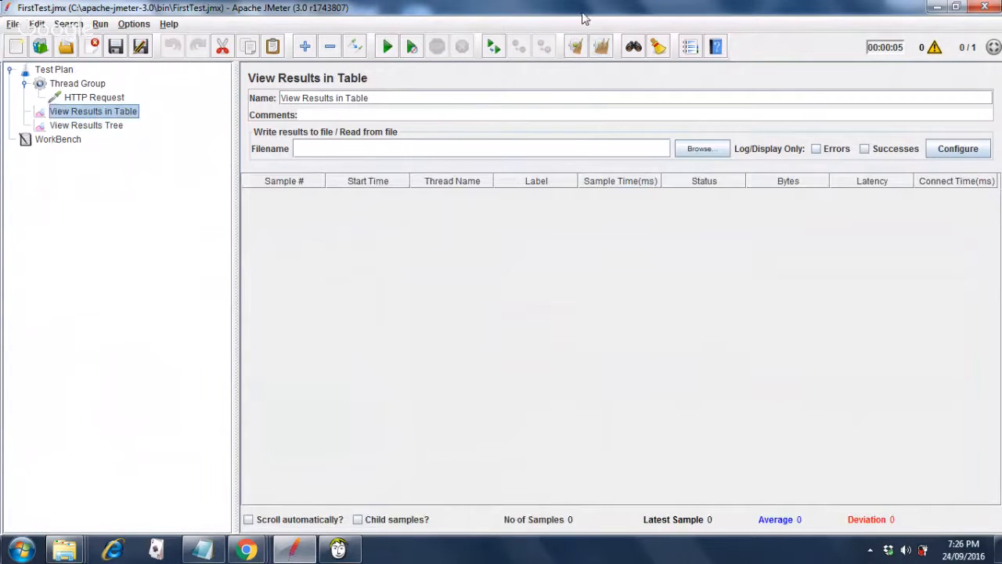
pyautogui.click(599, 49)
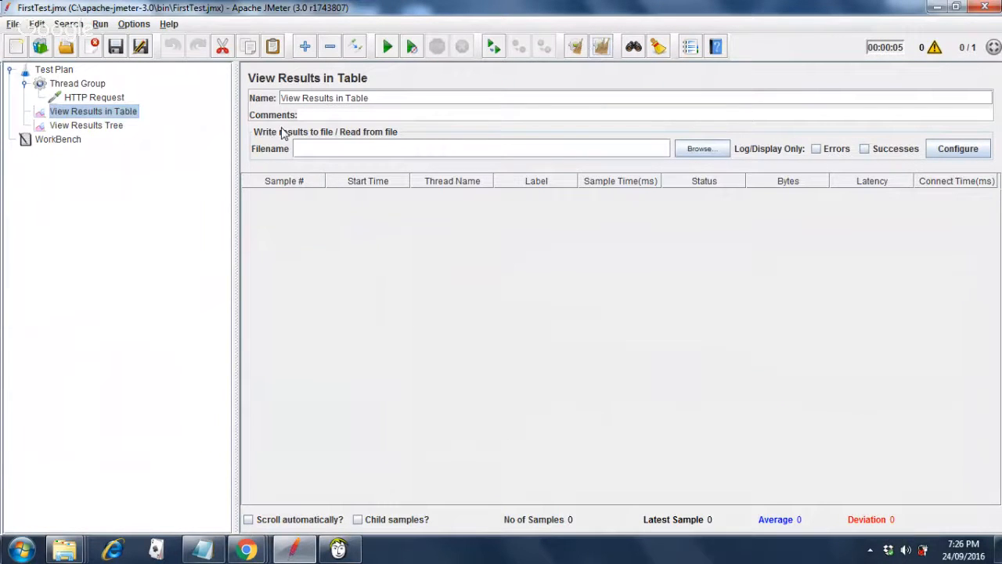
pyautogui.click(104, 97)
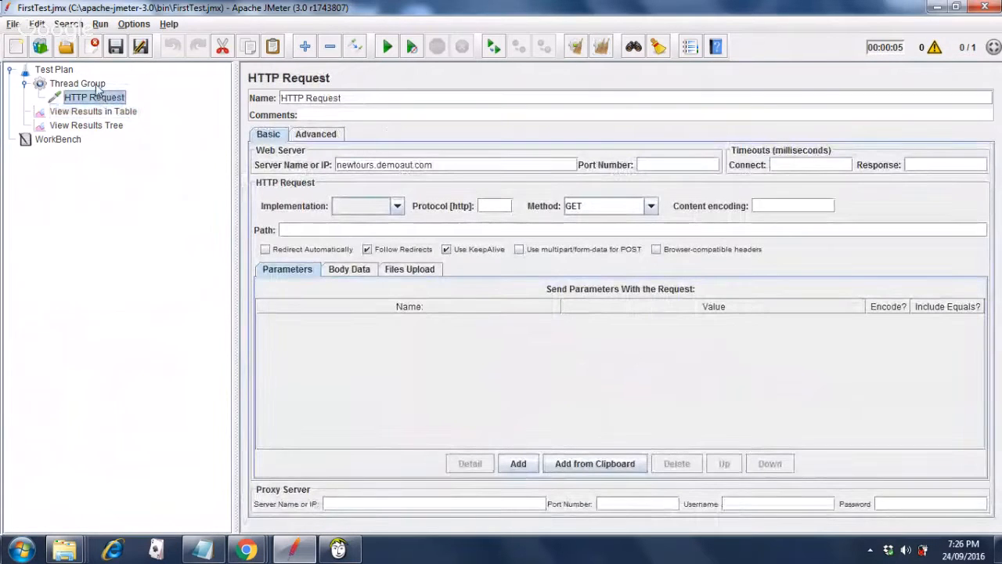
pyautogui.click(95, 84)
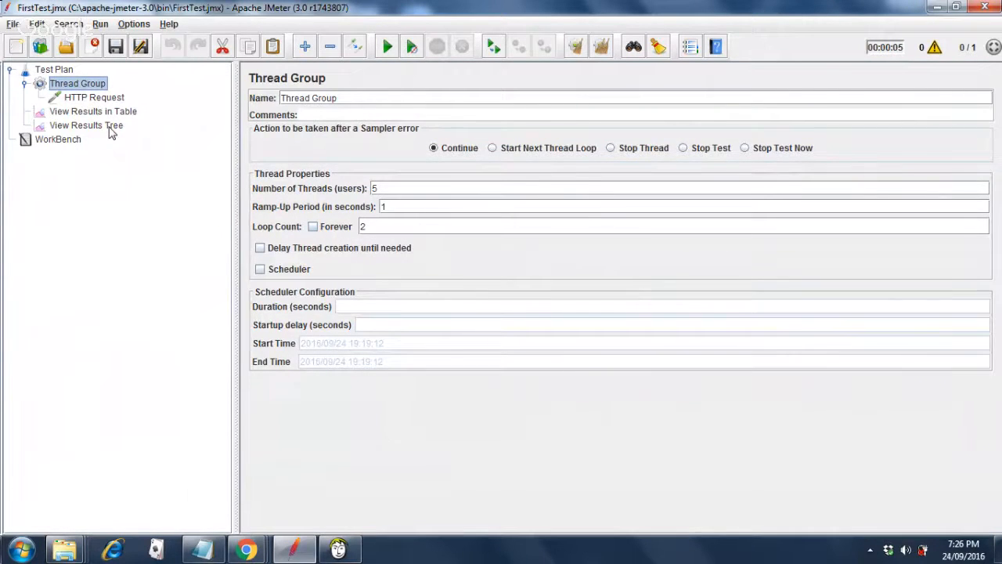
pyautogui.click(110, 127)
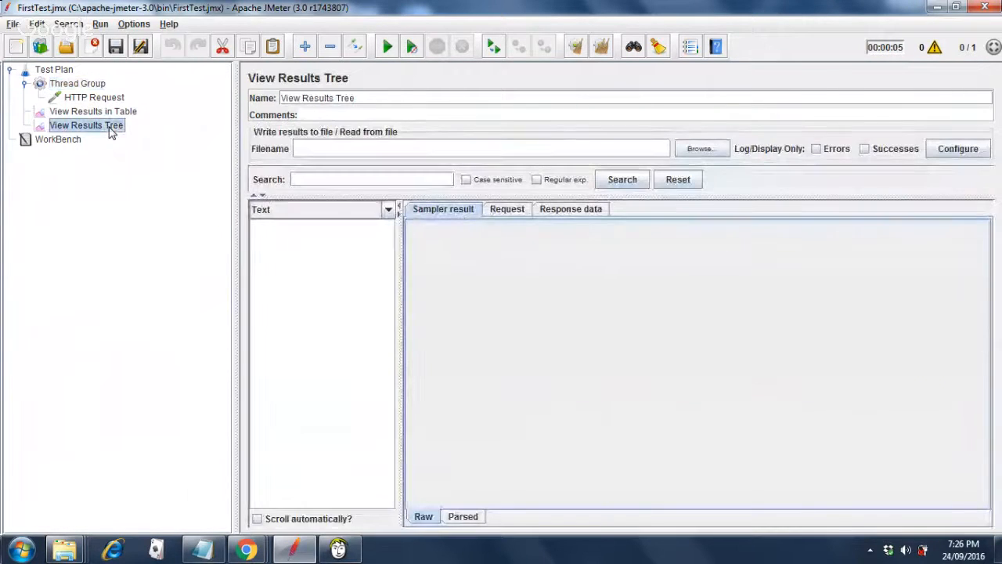
# Run the test and view the first HTTP Request sample's 200 OK response.
pyautogui.click(388, 48)
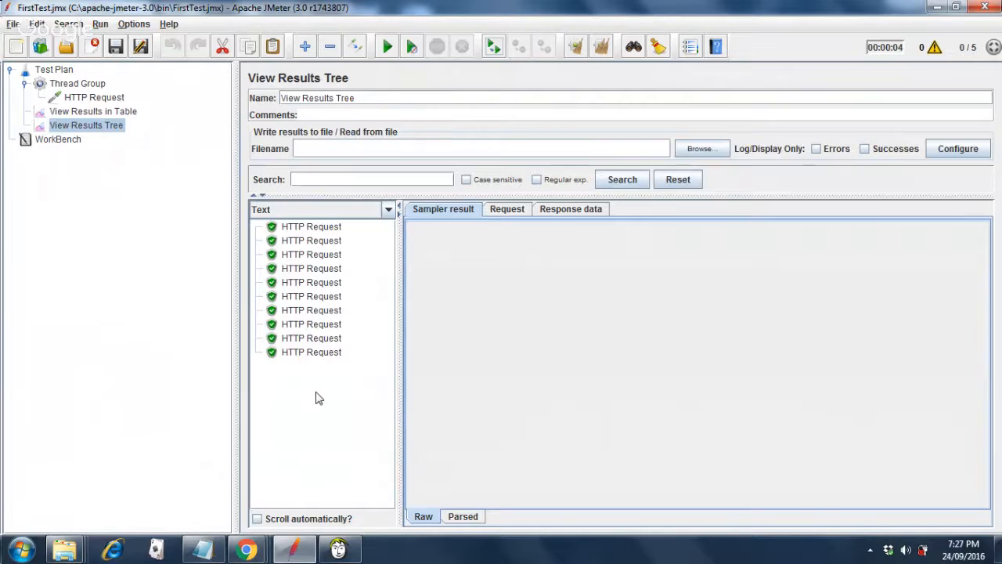
pyautogui.click(326, 232)
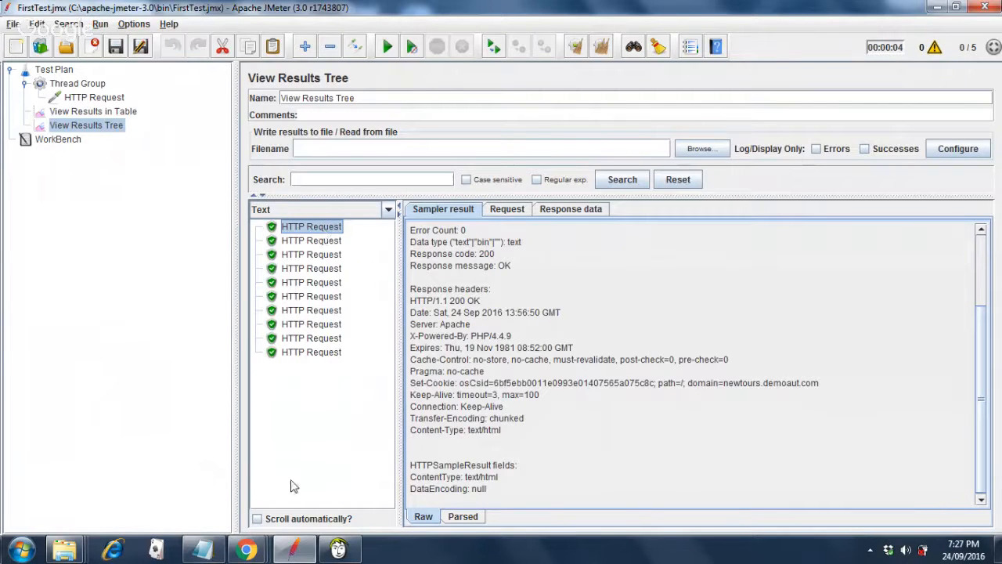
pyautogui.moveTo(252, 553)
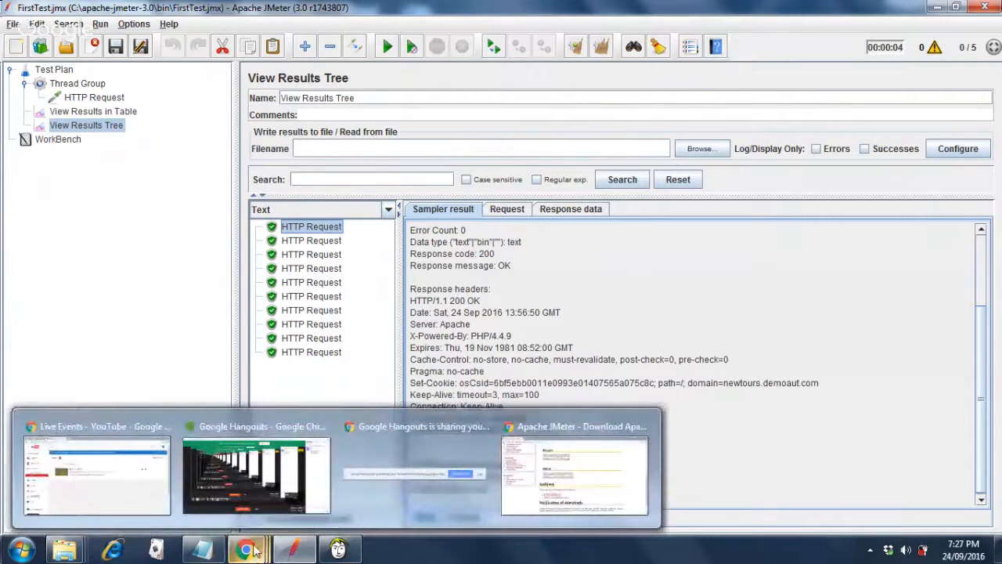
pyautogui.moveTo(261, 490)
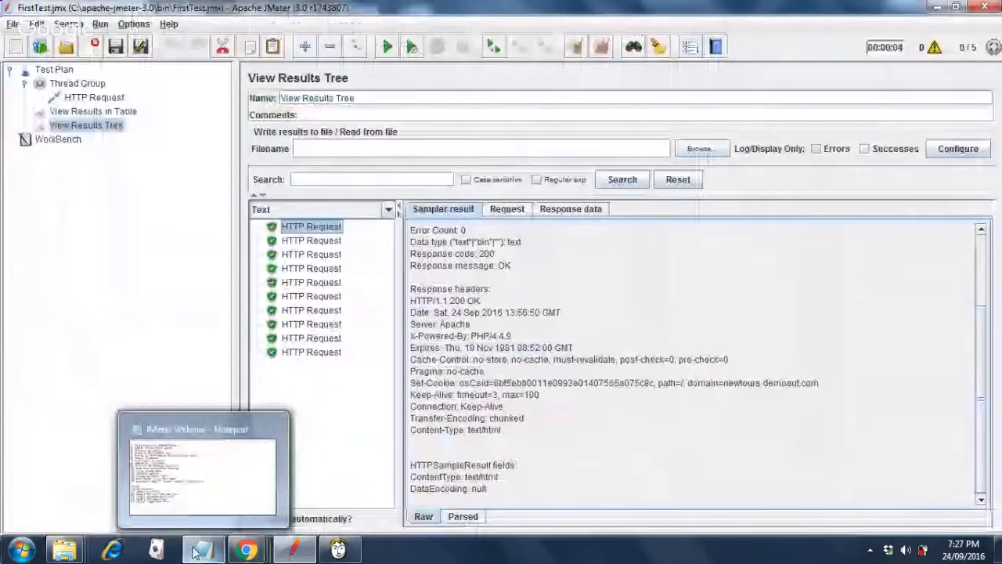
pyautogui.click(196, 552)
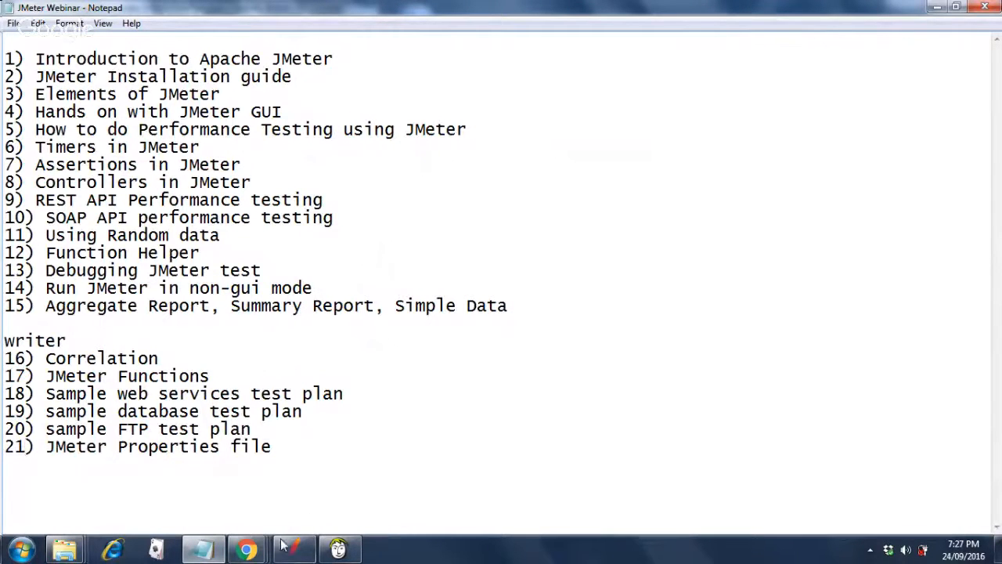
pyautogui.moveTo(290, 551)
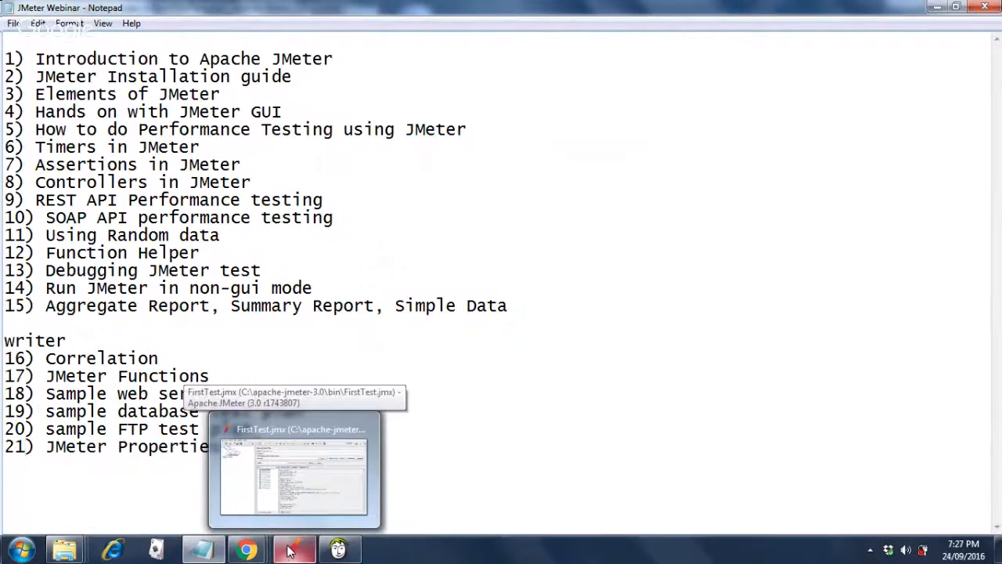
pyautogui.click(290, 550)
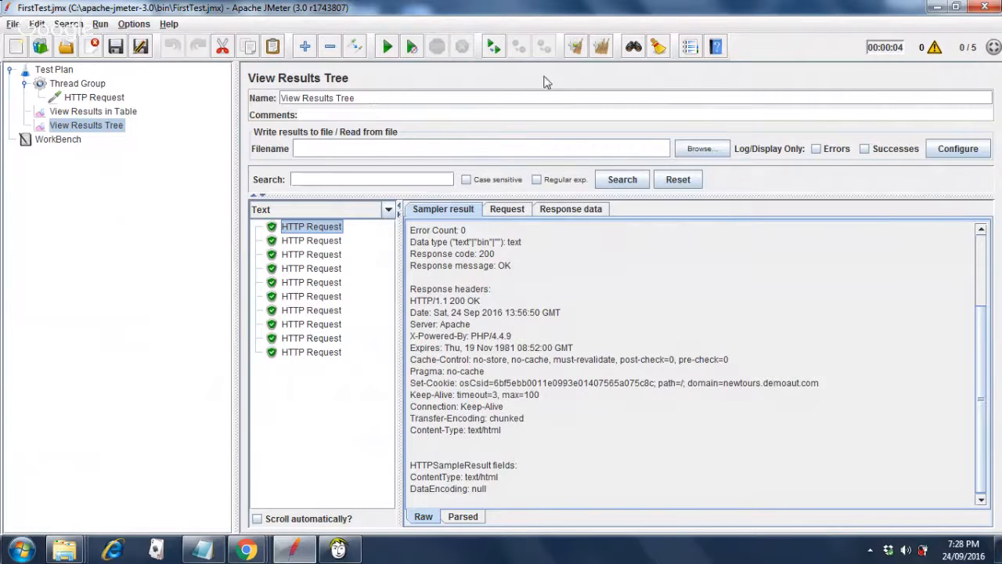
# Clear the ten earlier samples from the results tree and select the Test Plan.
pyautogui.click(601, 47)
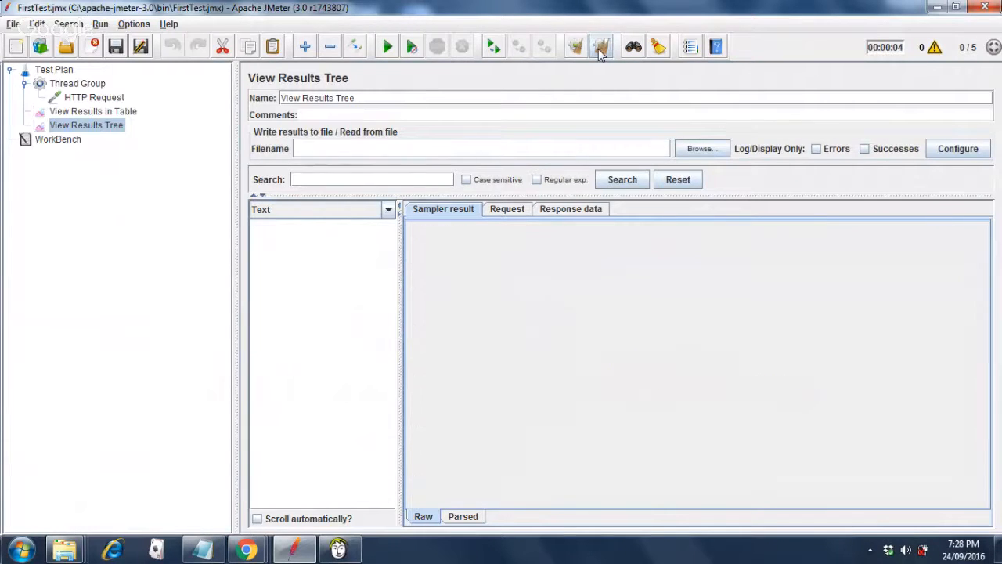
pyautogui.click(90, 100)
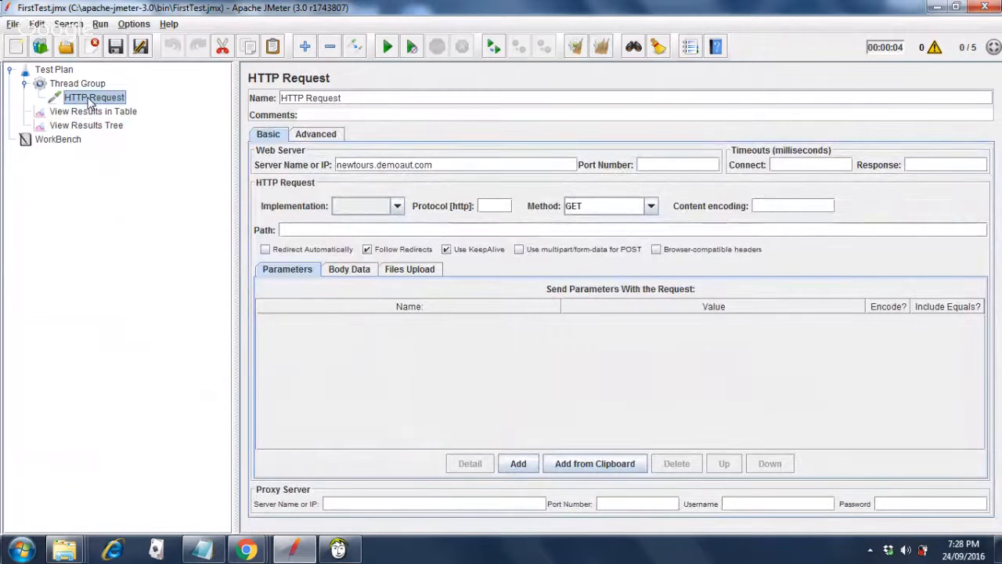
pyautogui.click(54, 70)
# Add a Constant Timer to the Test Plan with a 300 ms thread delay.
pyautogui.rightClick(70, 72)
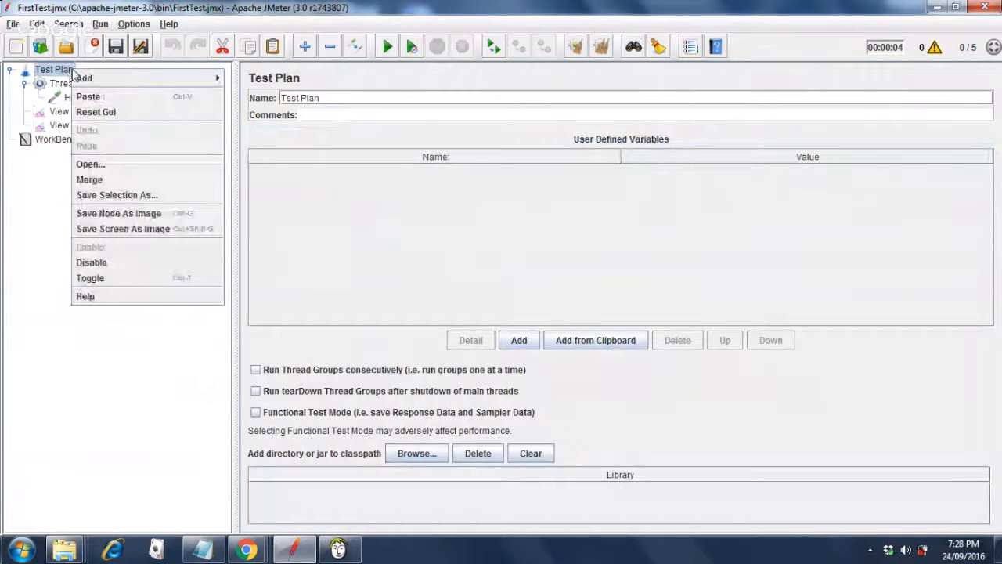
pyautogui.moveTo(171, 78)
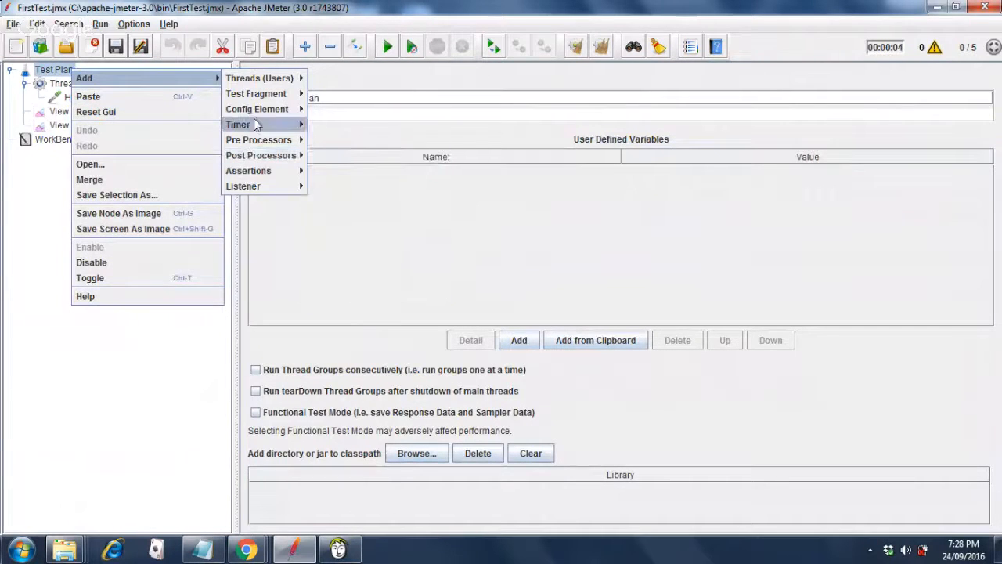
pyautogui.moveTo(259, 124)
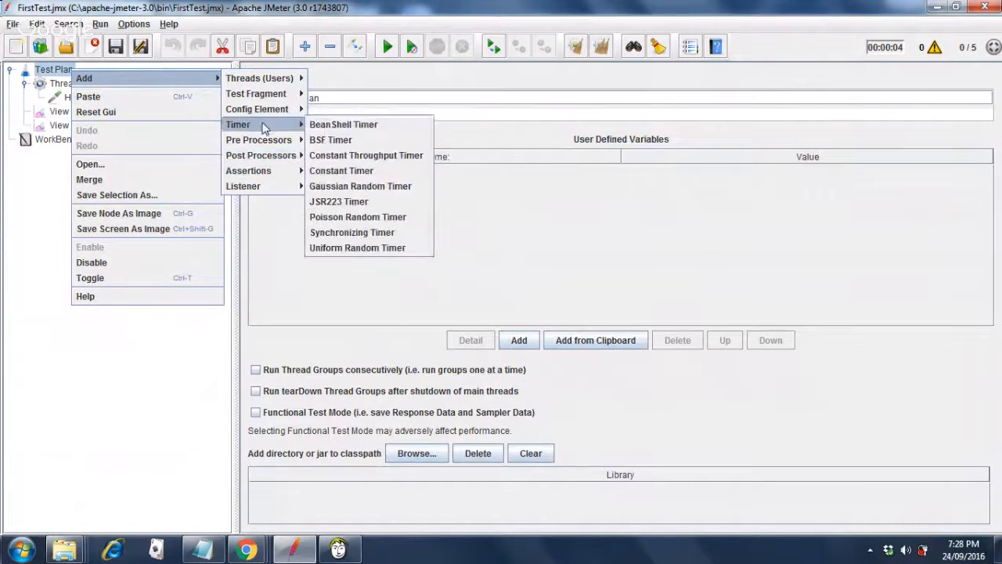
pyautogui.click(324, 174)
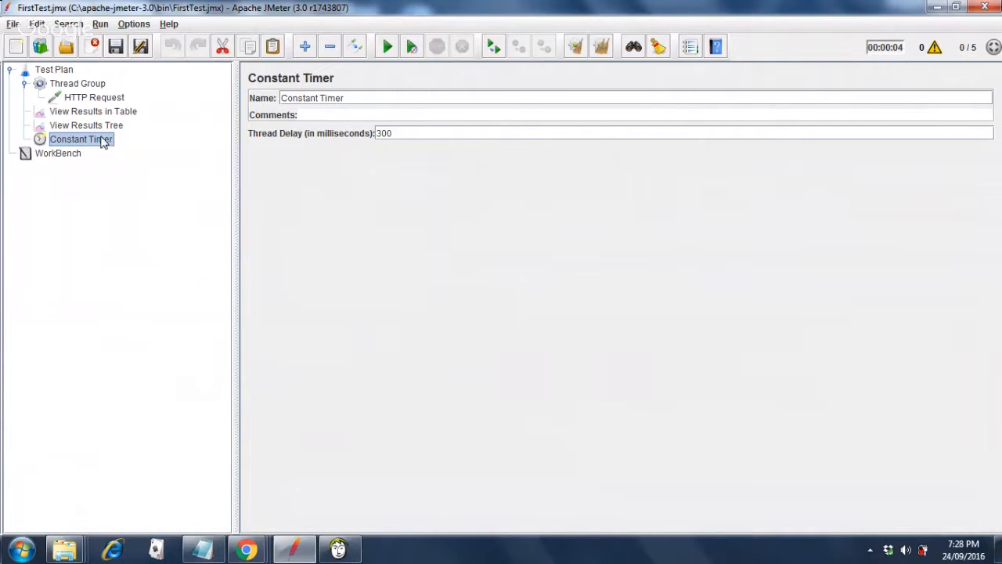
pyautogui.click(399, 134)
pyautogui.click(120, 114)
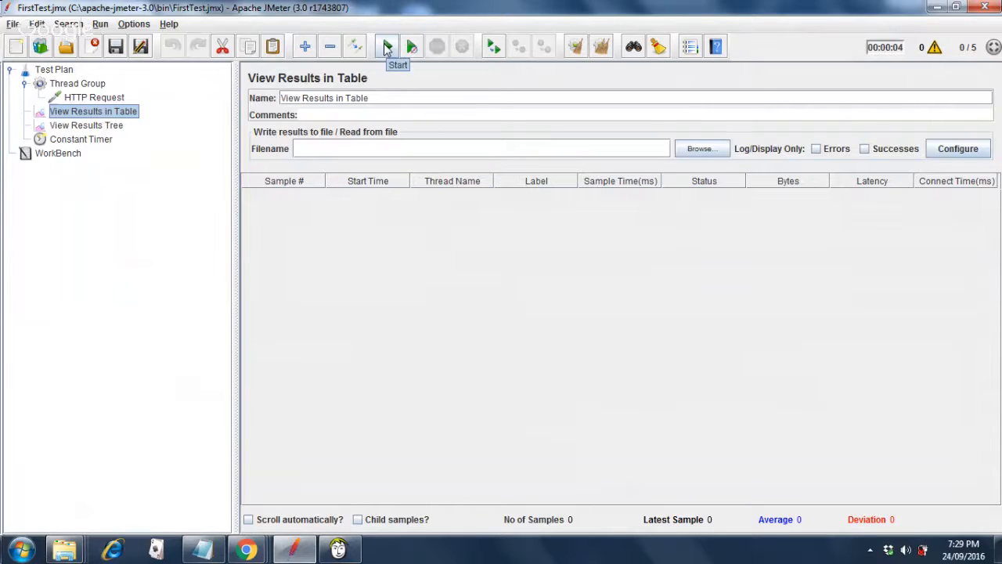
# Run the test with the 300 ms timer, then change its thread delay to 2000 ms.
pyautogui.click(386, 48)
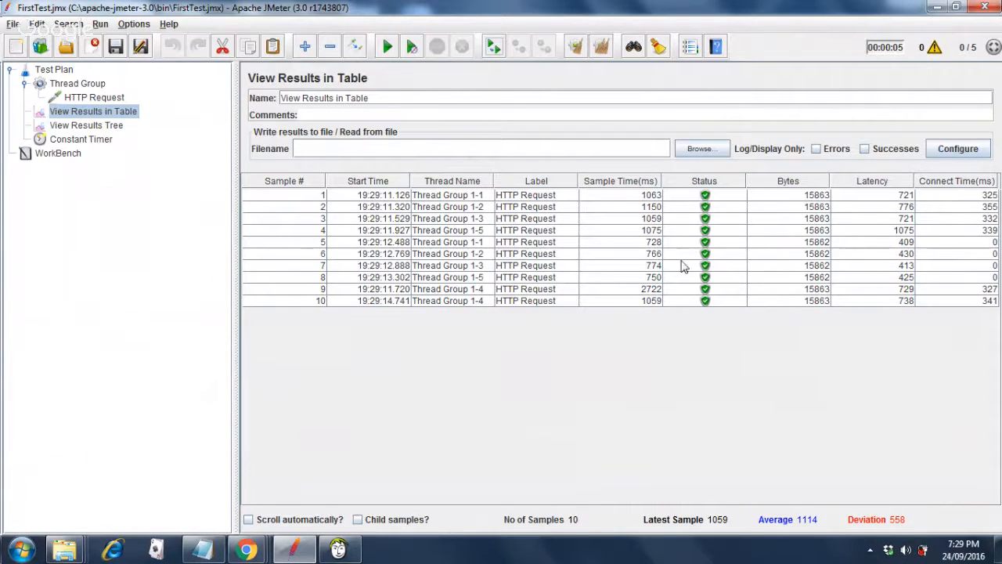
pyautogui.click(101, 144)
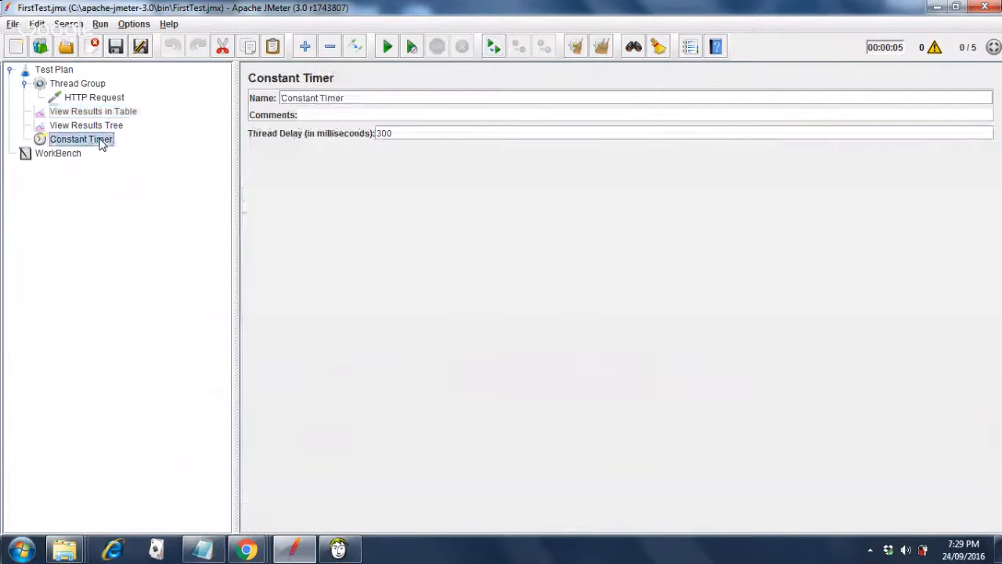
pyautogui.click(407, 131)
pyautogui.doubleClick(408, 131)
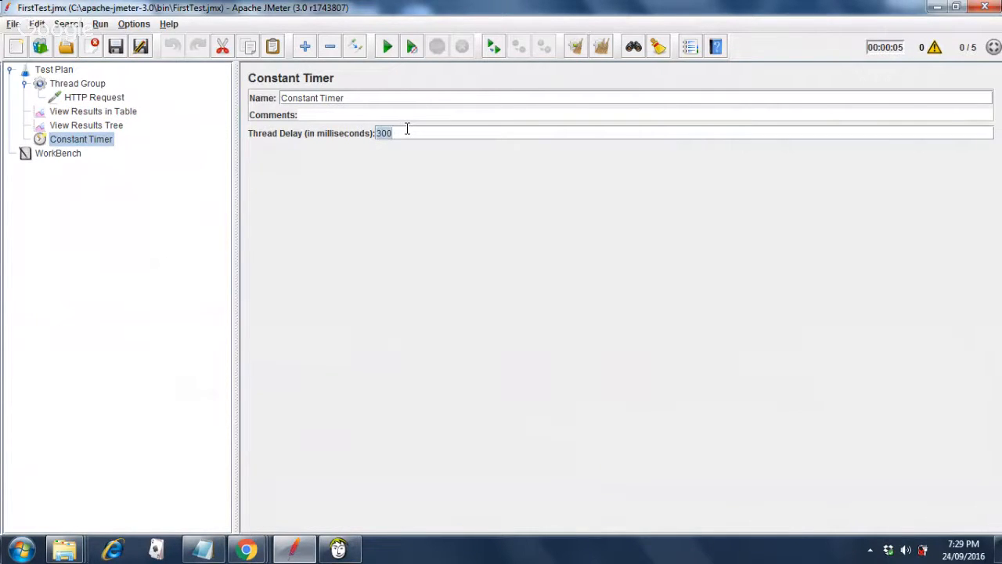
pyautogui.write('2000')
# Save the plan, clear the results tree, and rerun with the 2000 ms delay.
pyautogui.click(114, 49)
pyautogui.click(86, 125)
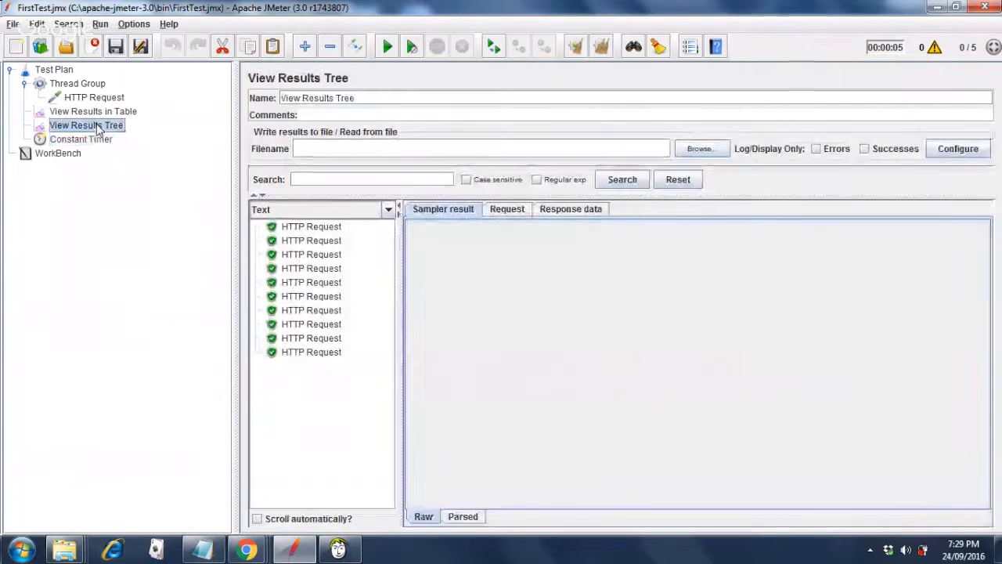
pyautogui.click(595, 50)
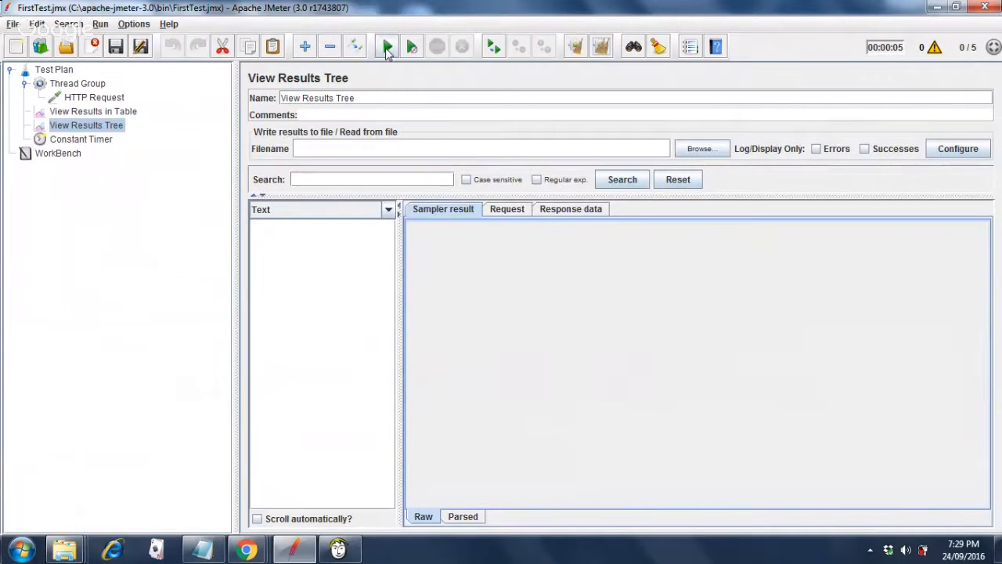
pyautogui.click(386, 48)
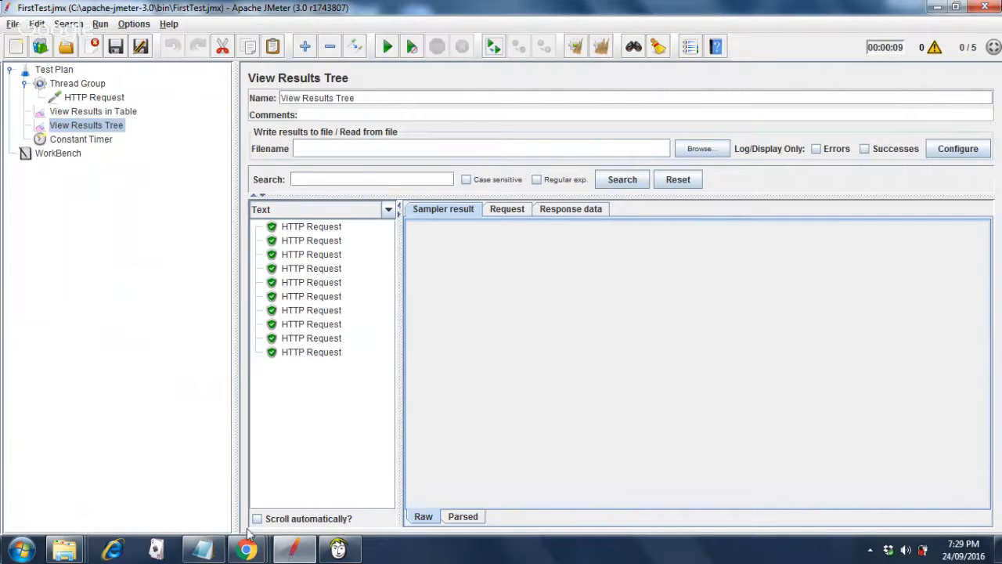
pyautogui.moveTo(200, 553)
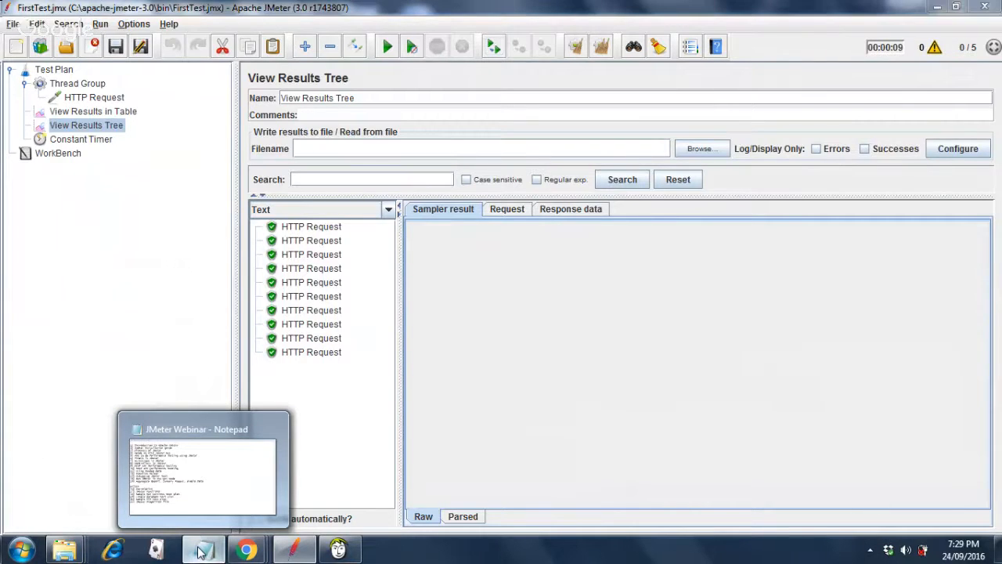
# Switch from the Notepad webinar notes back to the JMeter FirstTest window.
pyautogui.click(202, 550)
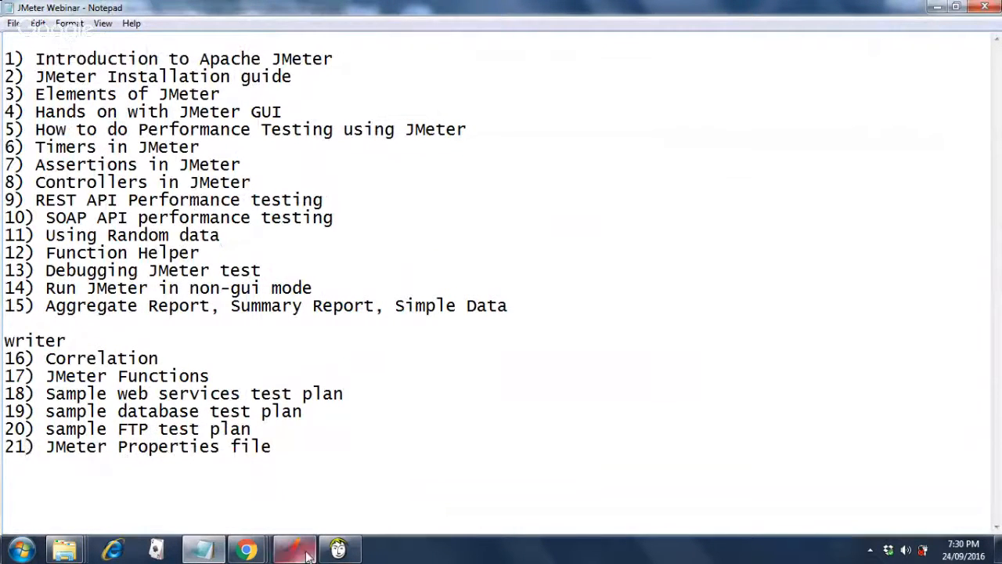
pyautogui.moveTo(245, 551)
pyautogui.moveTo(282, 491)
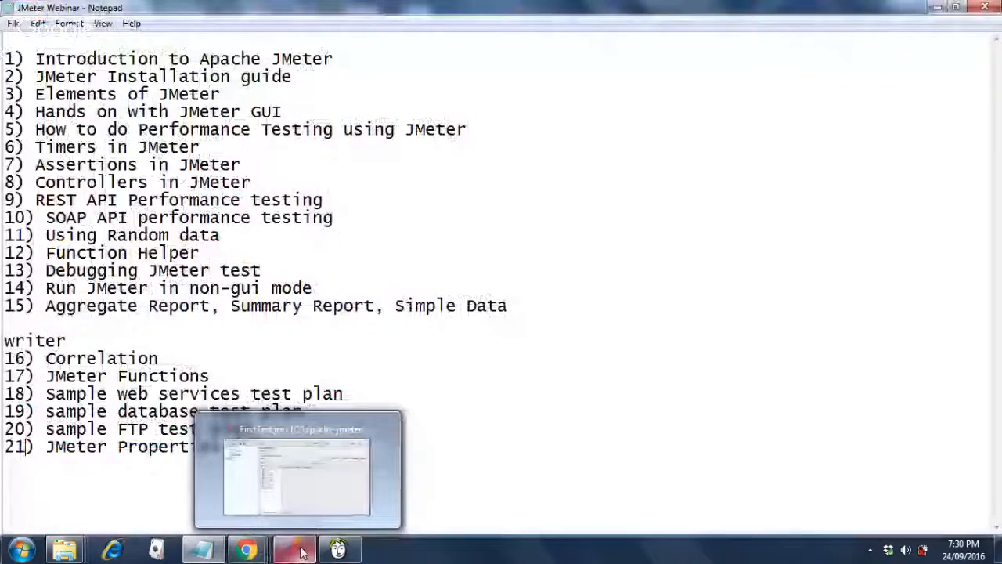
pyautogui.click(301, 552)
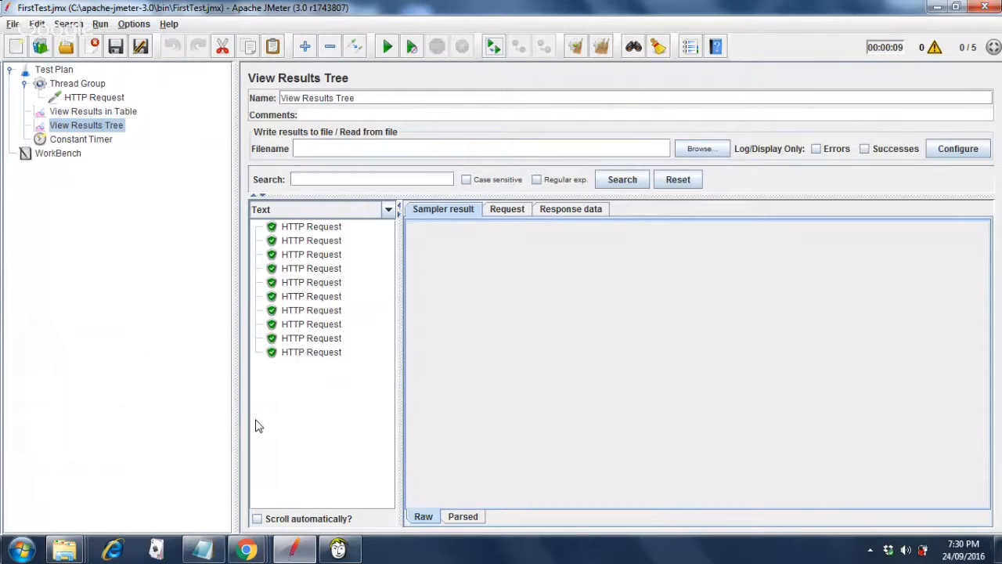
# Add a Response Assertion under the HTTP Request sampler via Add > Assertions.
pyautogui.click(90, 97)
pyautogui.rightClick(90, 98)
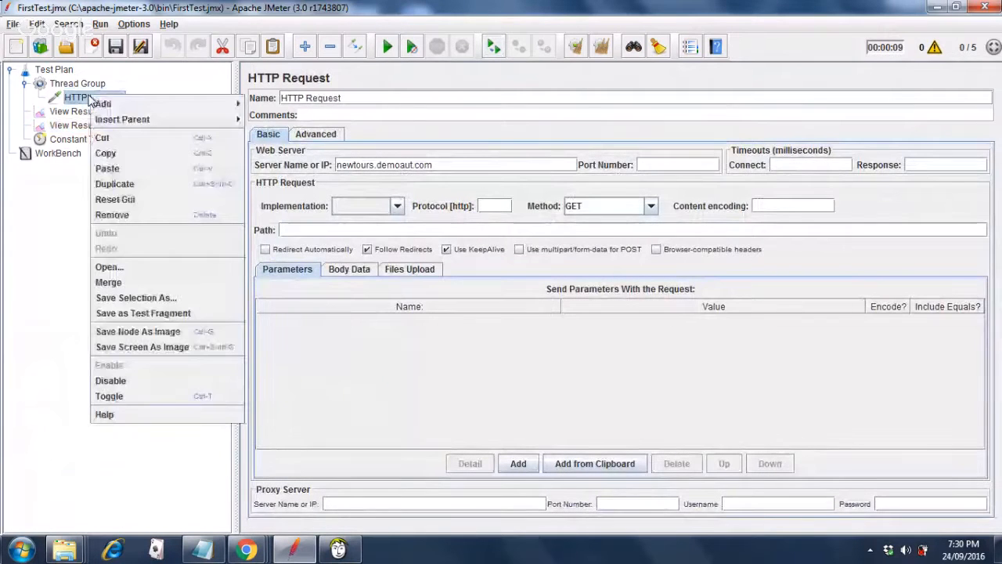
pyautogui.moveTo(103, 107)
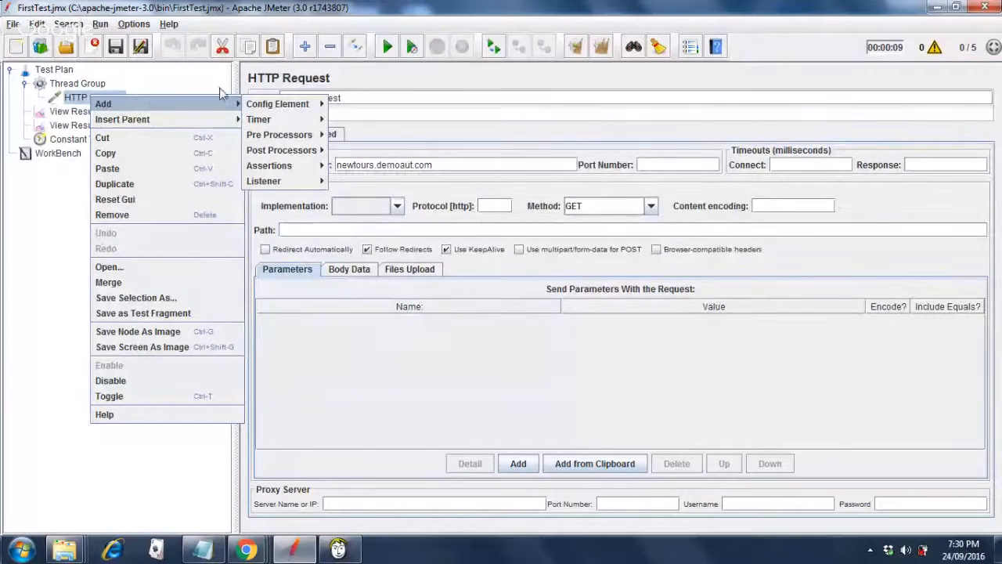
pyautogui.moveTo(275, 167)
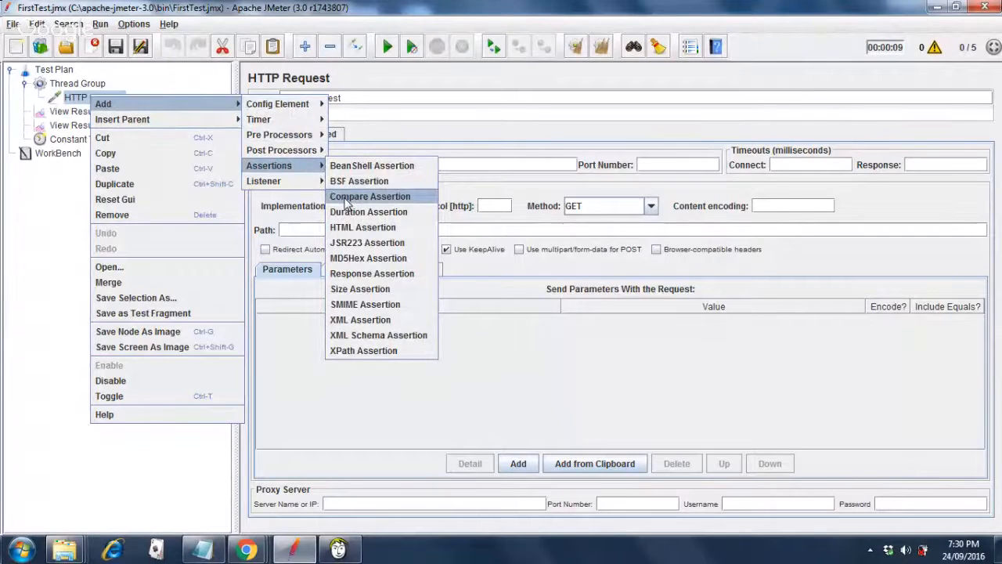
pyautogui.click(362, 280)
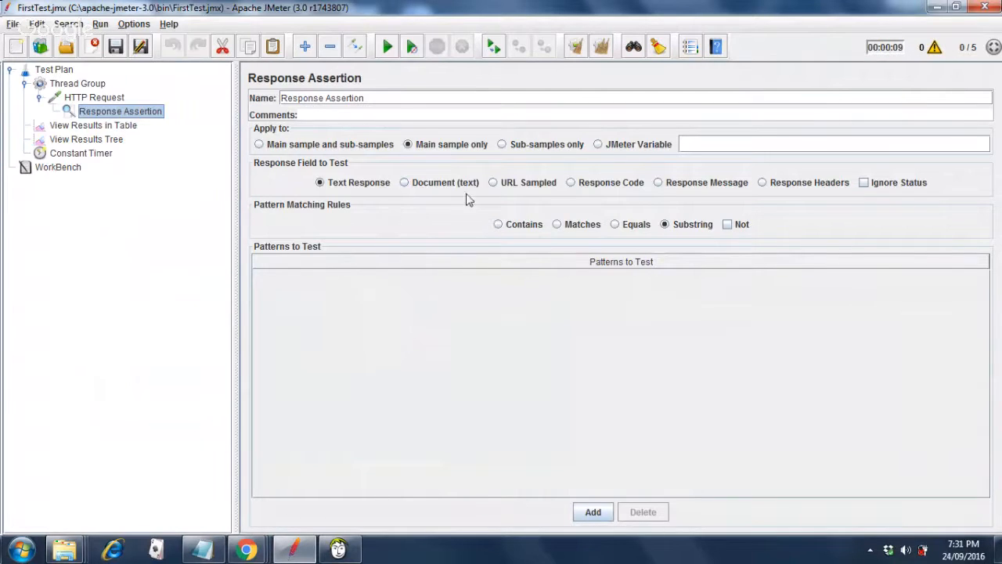
# Set the Response Assertion to check that Response Code contains the pattern 200.
pyautogui.click(572, 185)
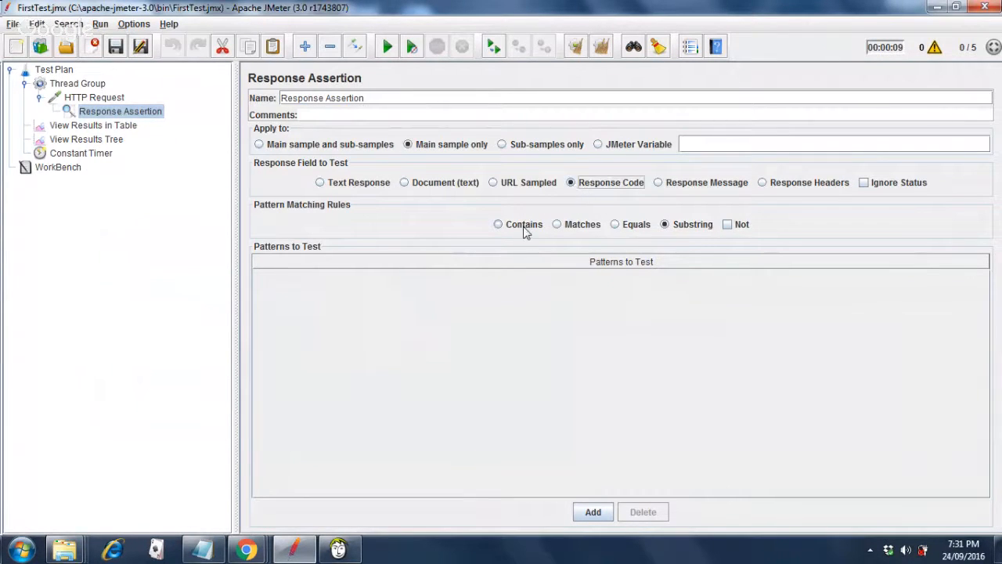
pyautogui.click(498, 225)
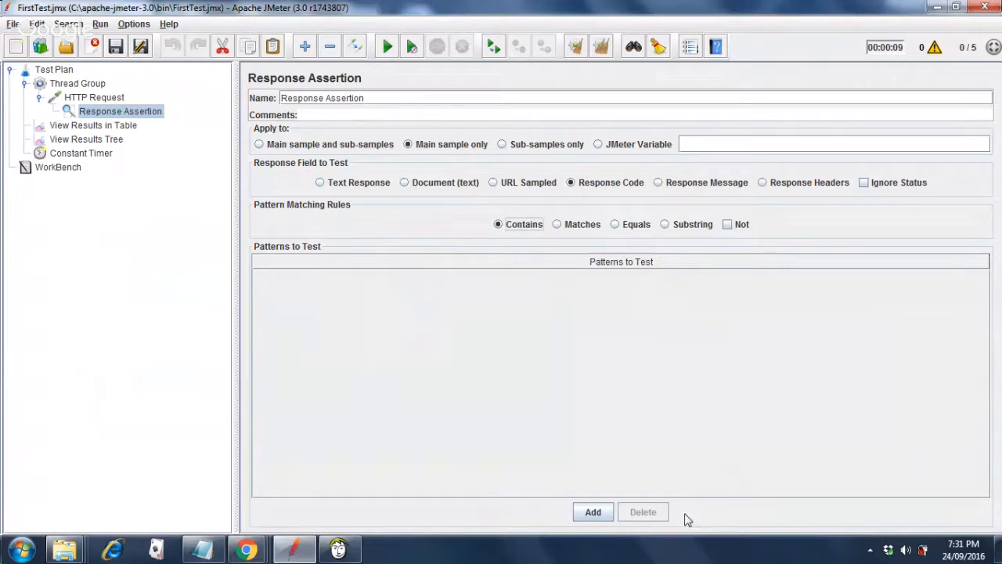
pyautogui.click(594, 512)
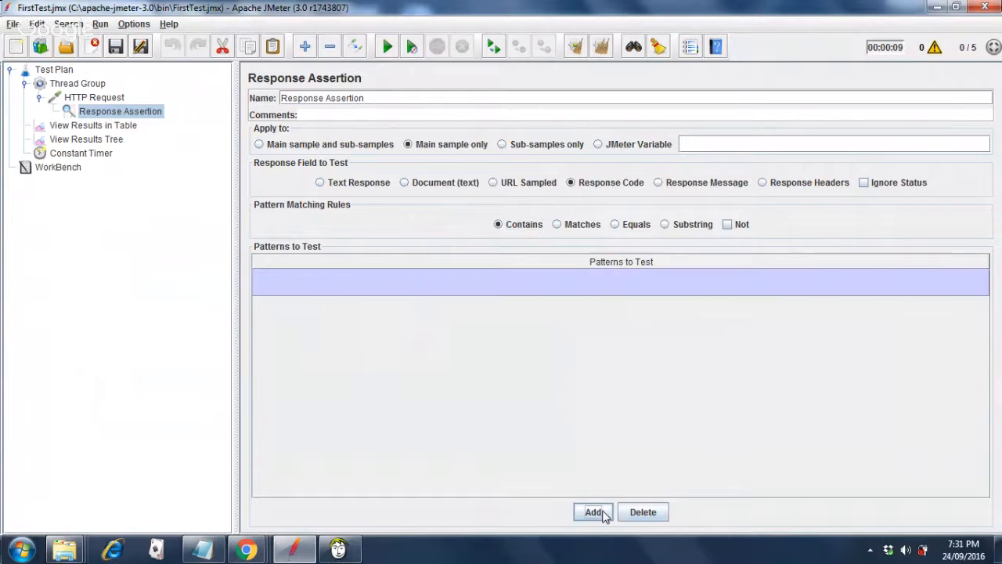
pyautogui.doubleClick(525, 283)
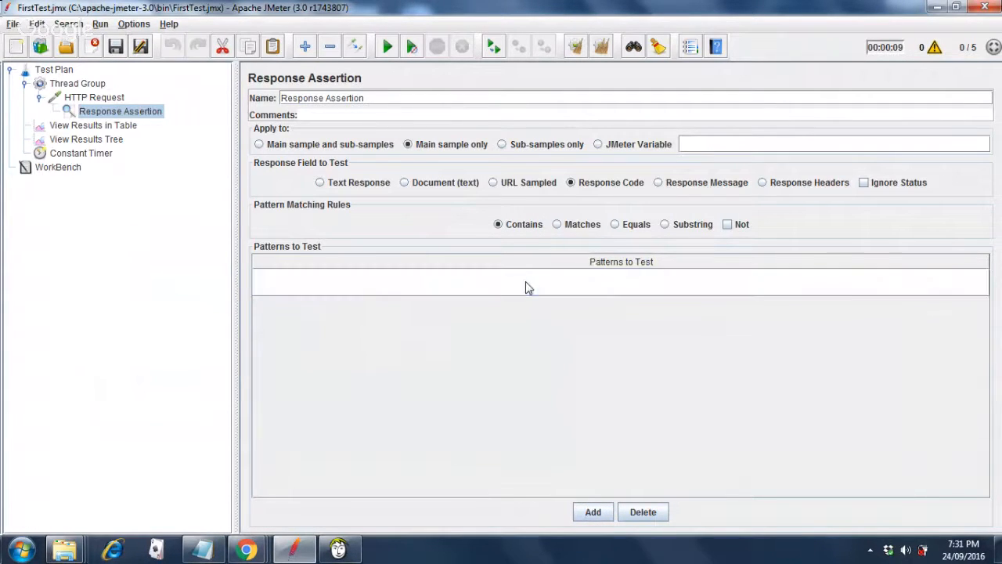
pyautogui.write('200')
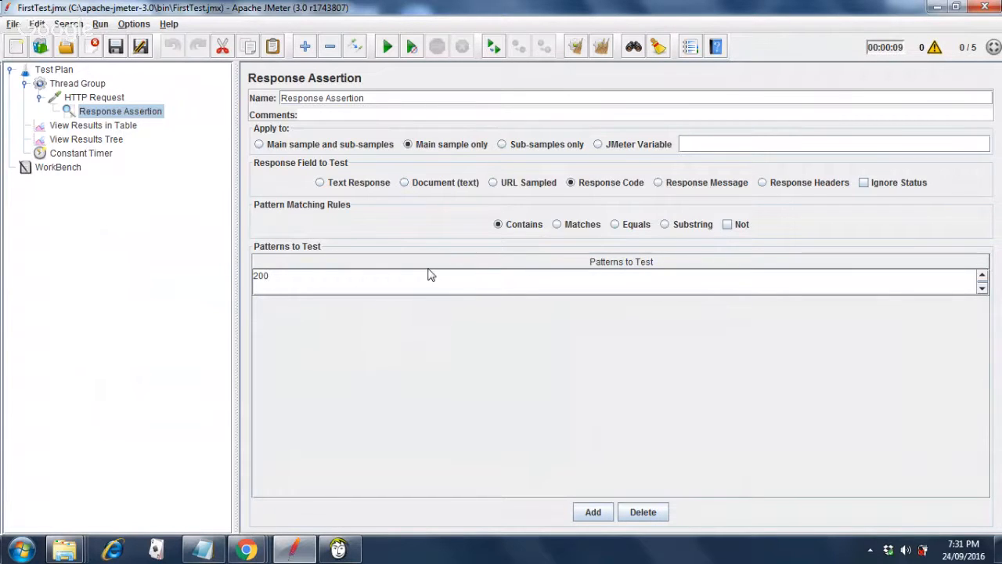
pyautogui.click(81, 86)
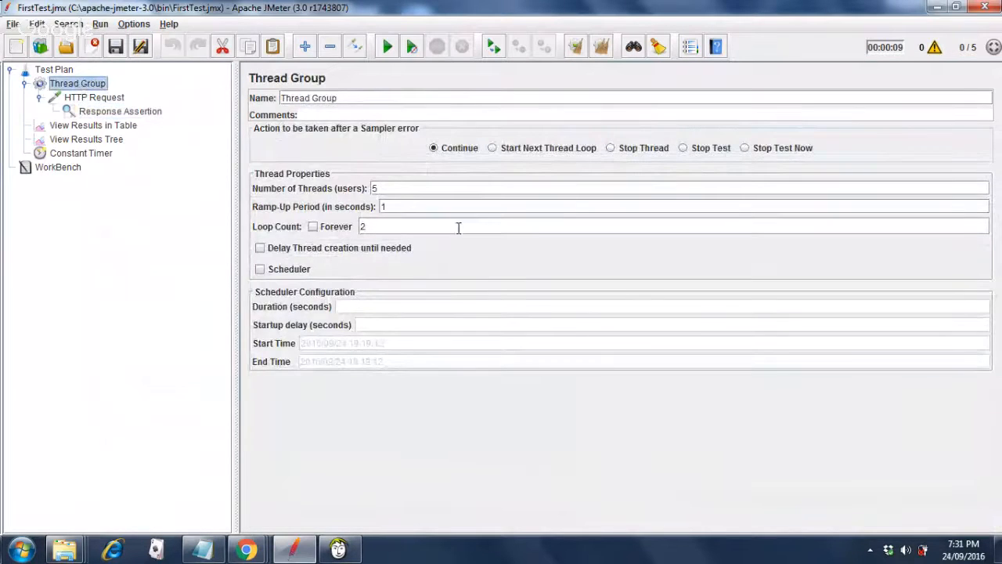
# Change the Thread Group from 5 threads and 2 loops to 1 and 1, save, and reselect the Response Assertion.
pyautogui.click(404, 188)
pyautogui.press('BackSpace')
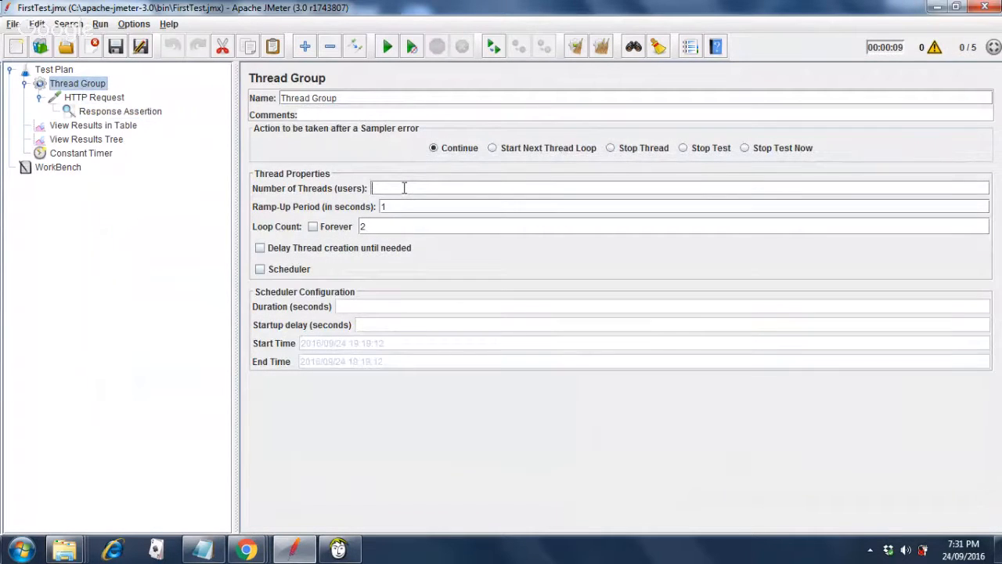
pyautogui.write('1')
pyautogui.press('BackSpace')
pyautogui.write('1')
pyautogui.click(115, 47)
pyautogui.click(107, 114)
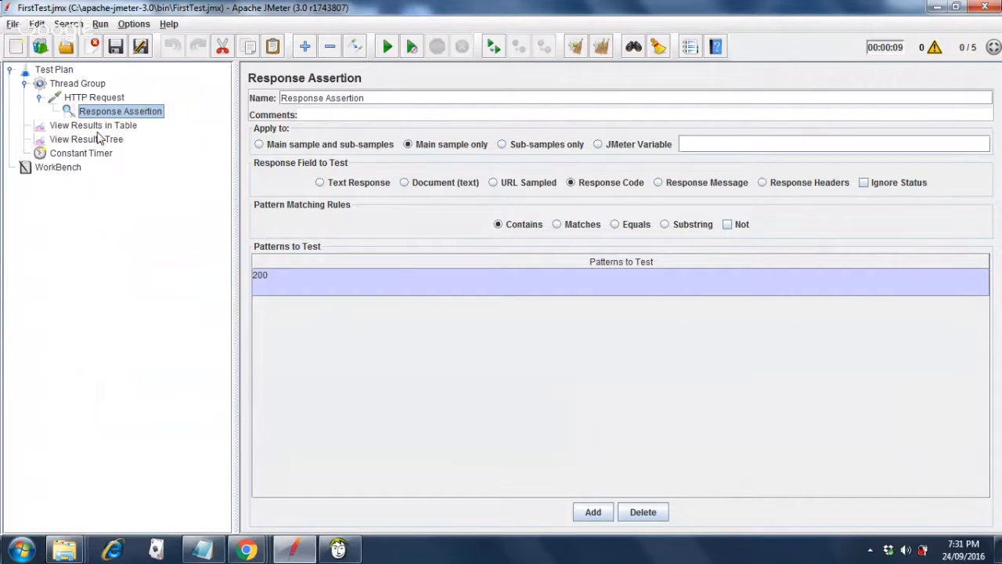
# Clear View Results Tree, run once, confirm the HTTP Request returned code 200, then reselect the Response Assertion.
pyautogui.click(98, 141)
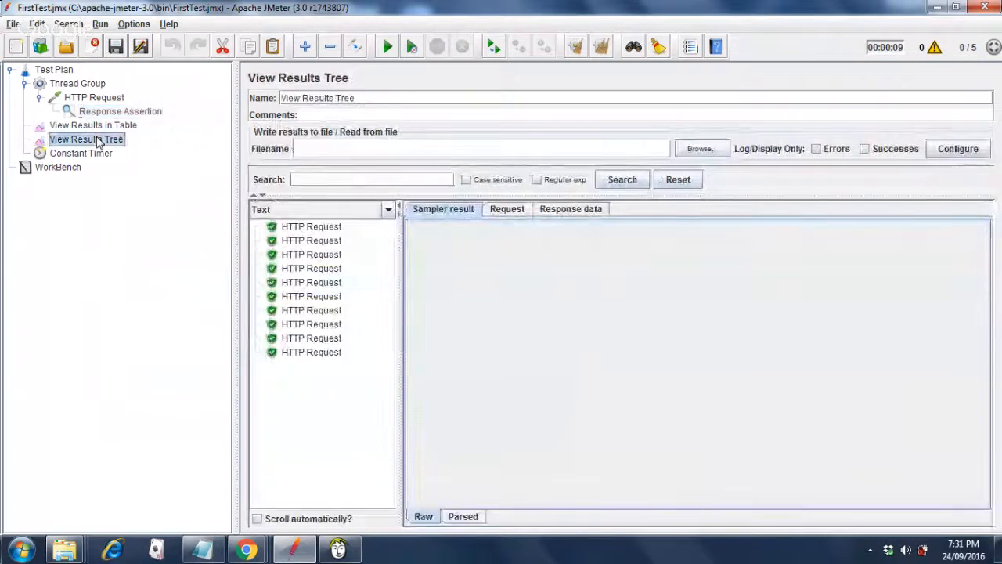
pyautogui.click(602, 48)
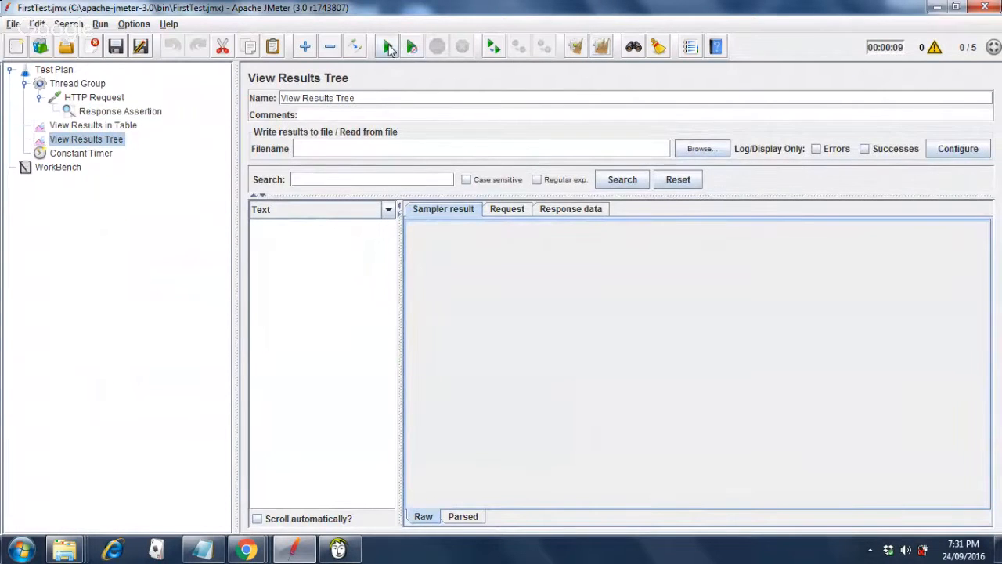
pyautogui.click(389, 48)
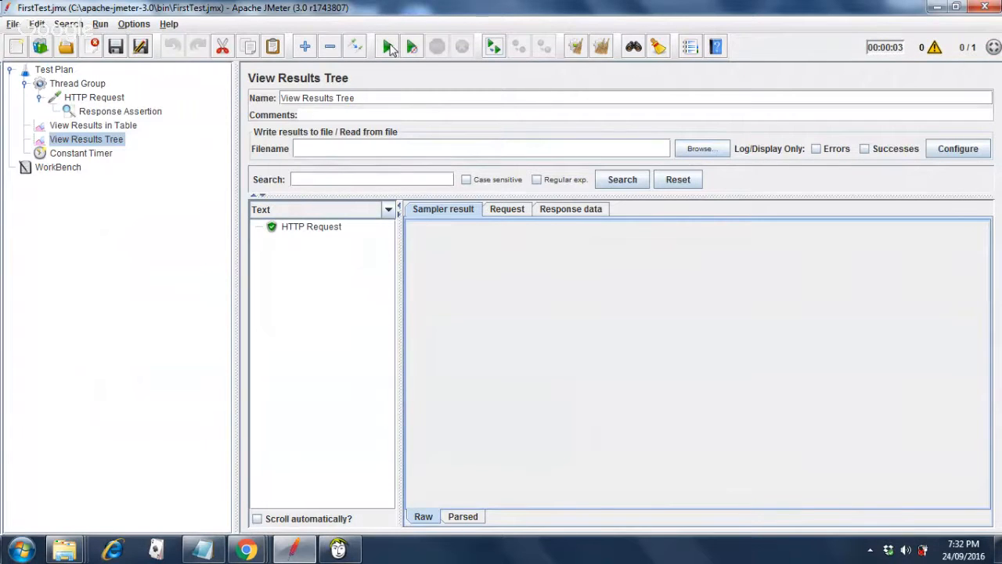
pyautogui.click(297, 231)
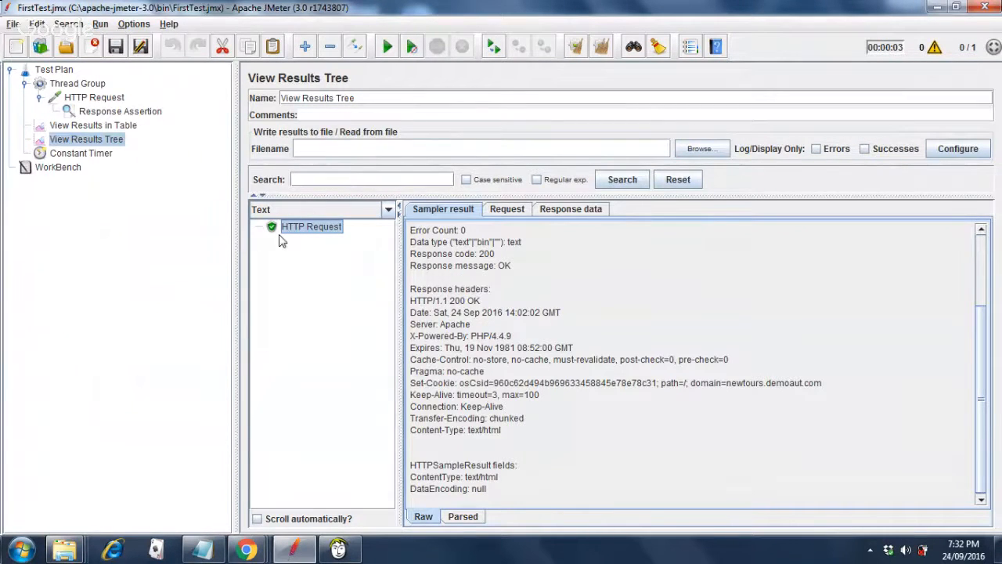
pyautogui.click(99, 114)
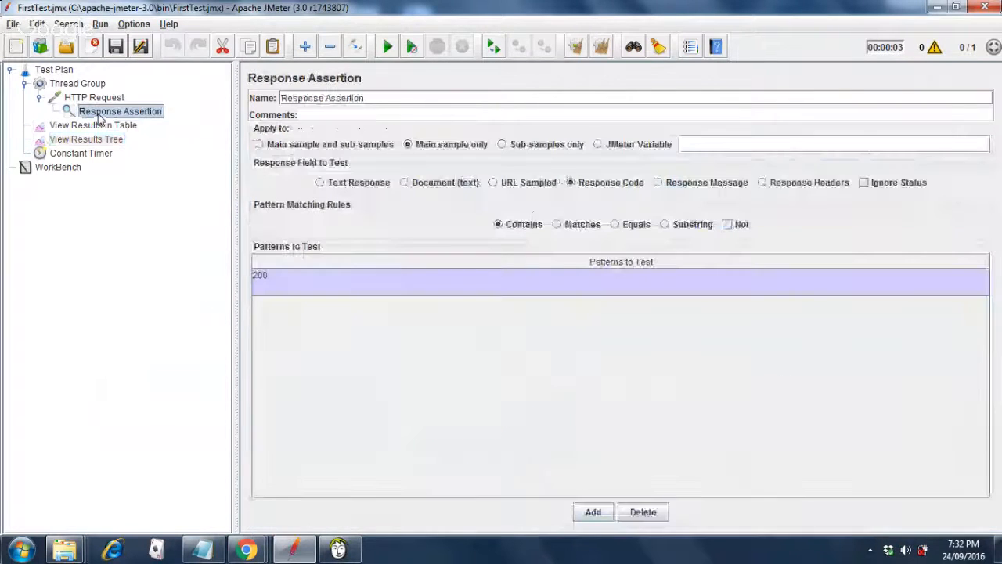
# Edit the Response Assertion pattern from 200 to 201 and save FirstTest.jmx.
pyautogui.doubleClick(276, 280)
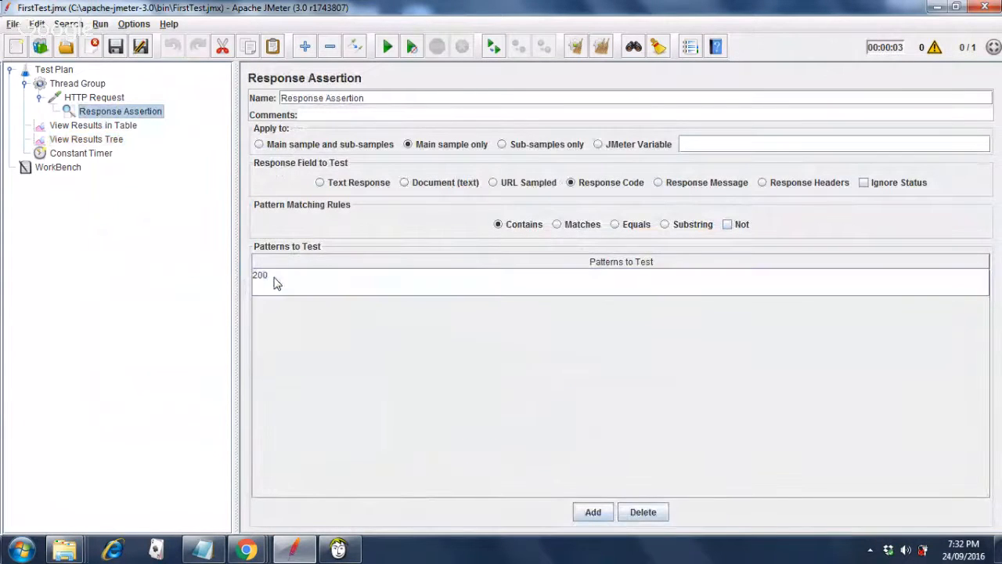
pyautogui.press('BackSpace')
pyautogui.write('1')
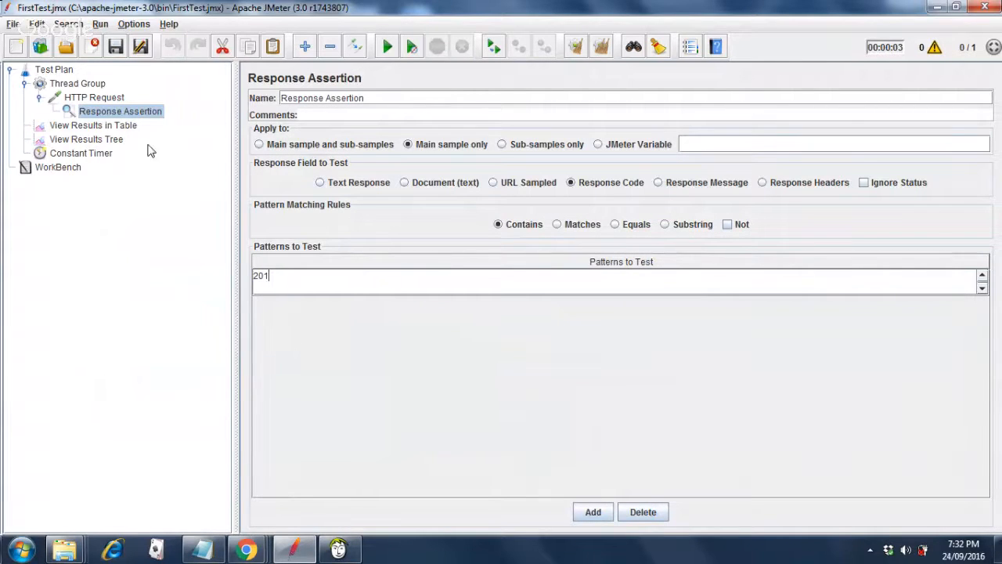
pyautogui.click(116, 47)
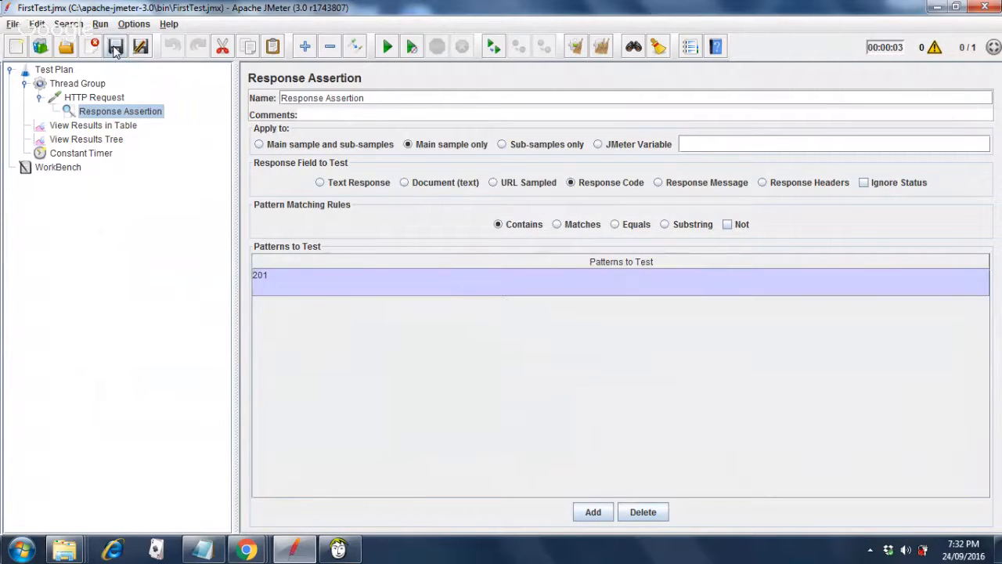
pyautogui.click(108, 142)
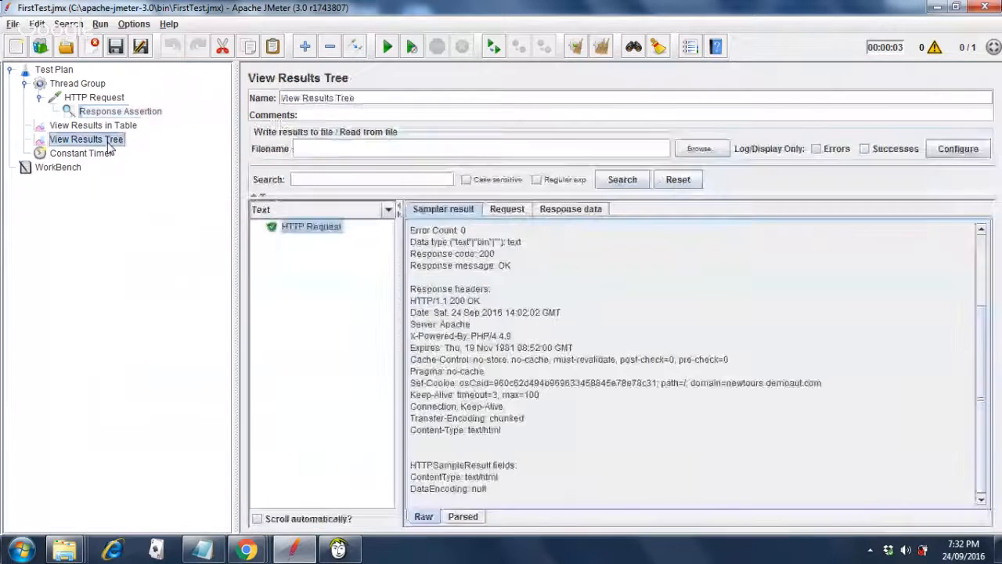
# Clear old results, rerun the test, and view the failed assertion expecting code to contain /201/.
pyautogui.click(602, 48)
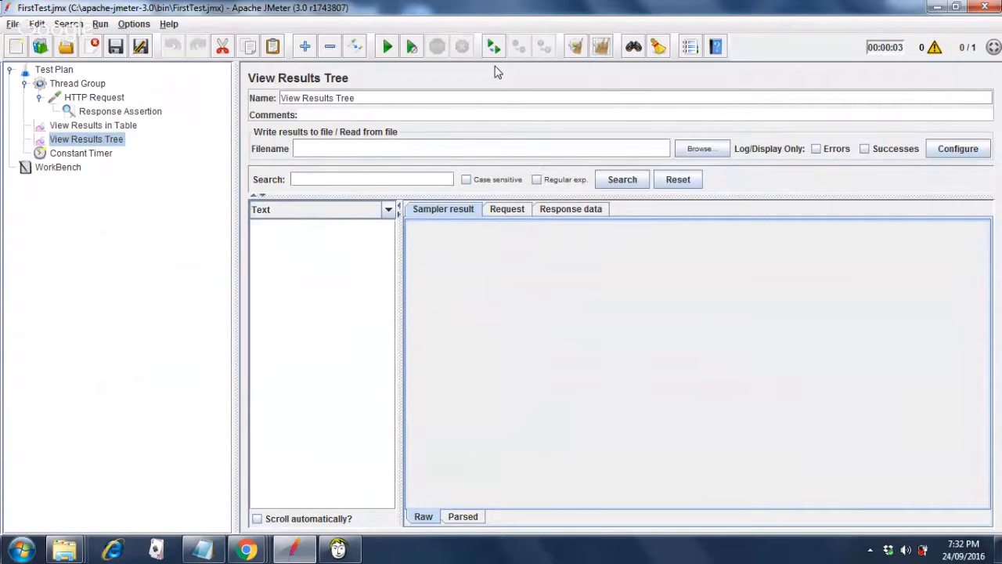
pyautogui.click(387, 48)
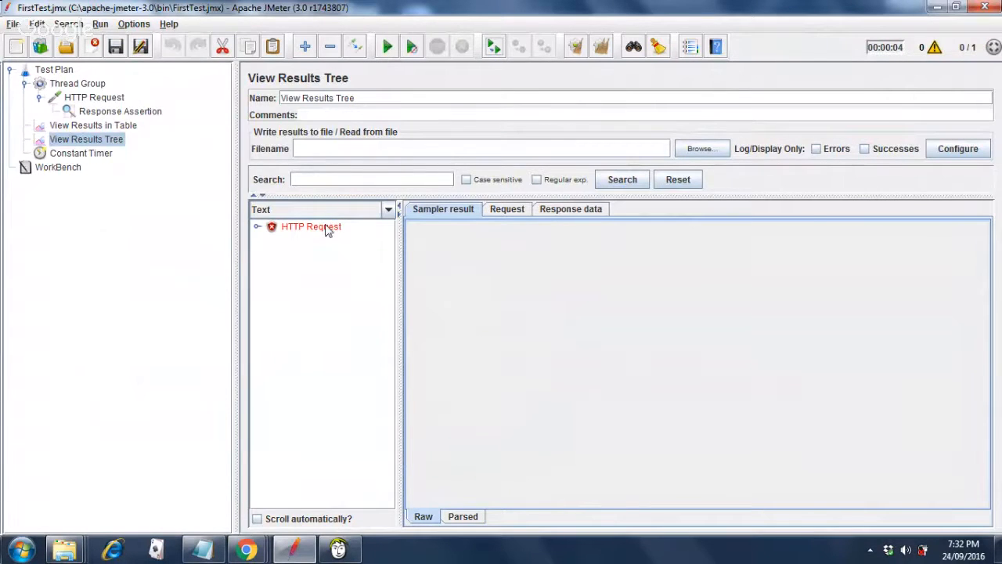
pyautogui.click(257, 226)
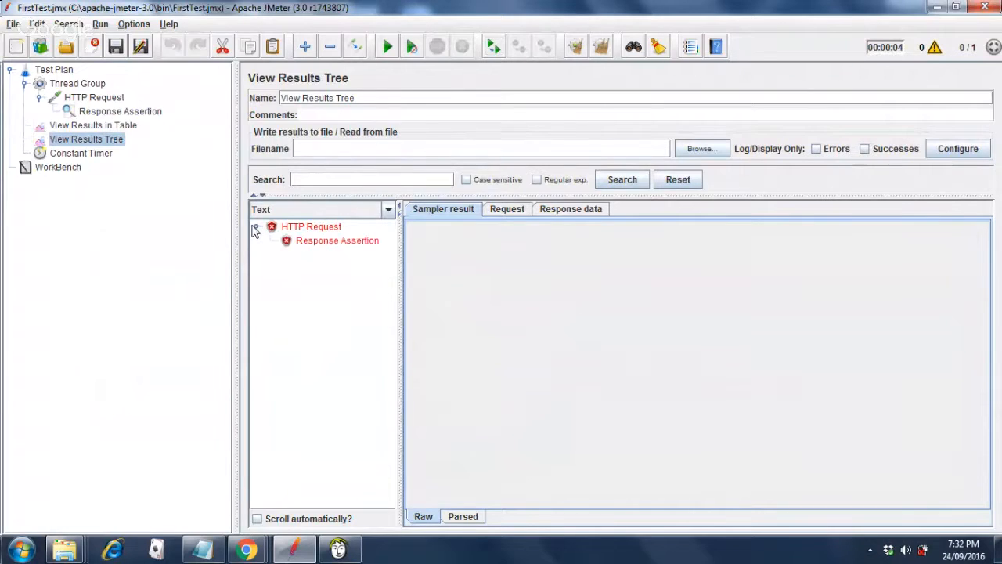
pyautogui.click(323, 246)
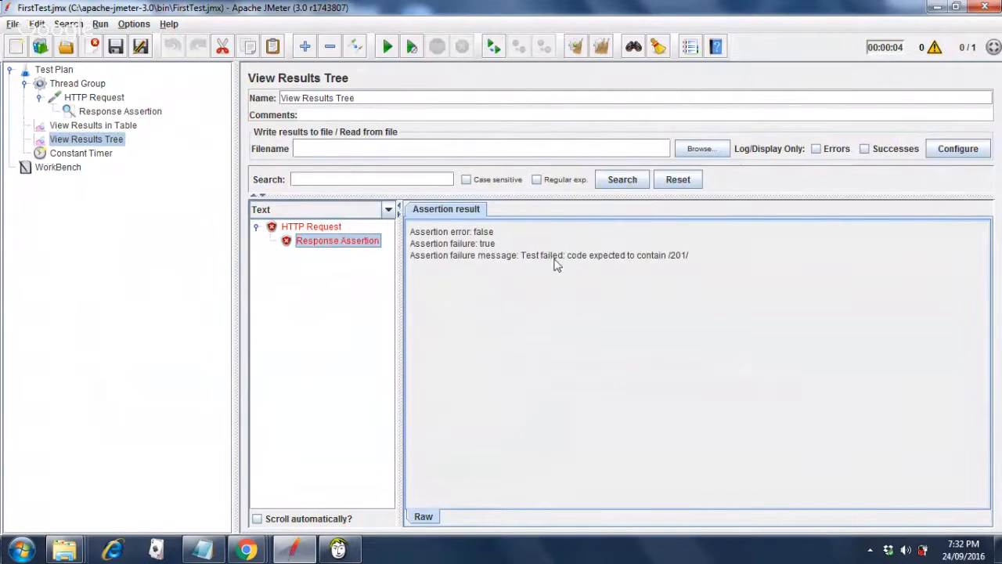
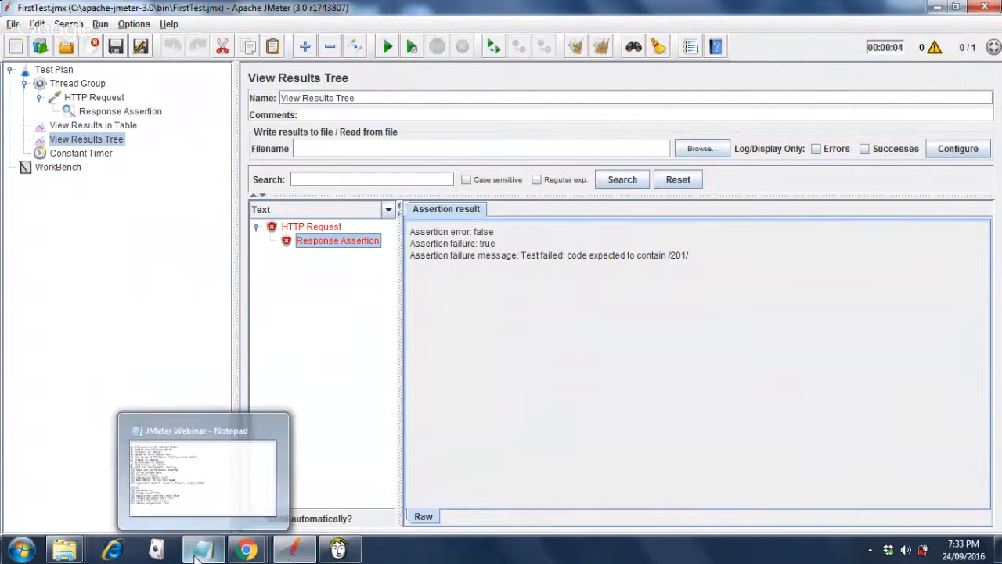
# Glance at the webinar notes in Notepad, then select the newtours.demoaut.com HTTP Request in JMeter.
pyautogui.click(199, 551)
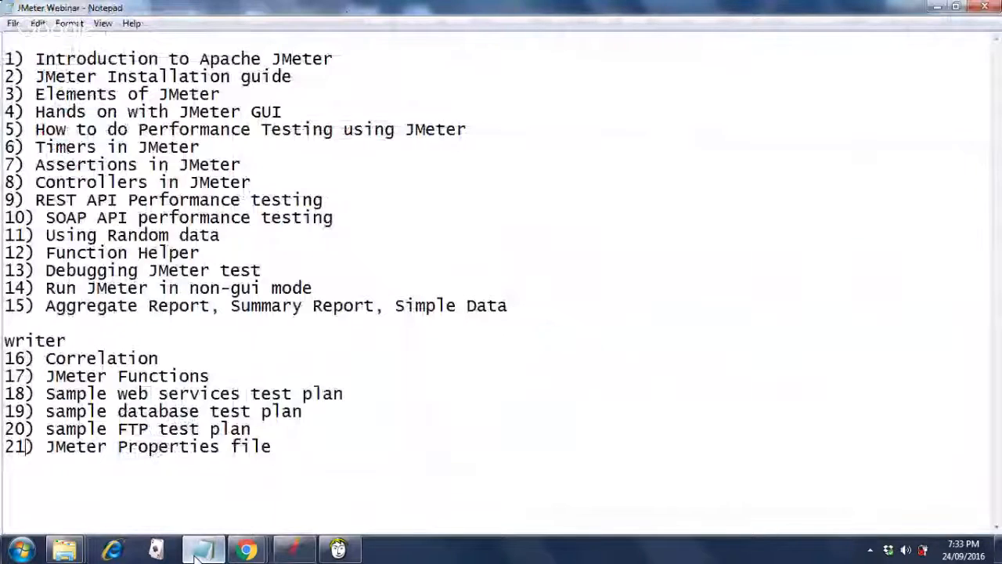
pyautogui.moveTo(280, 559)
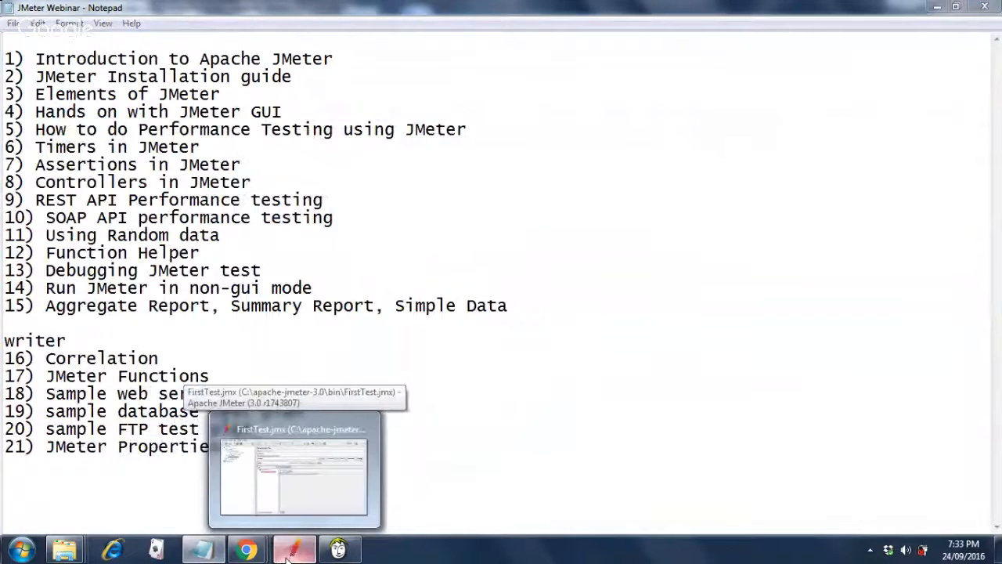
pyautogui.click(287, 554)
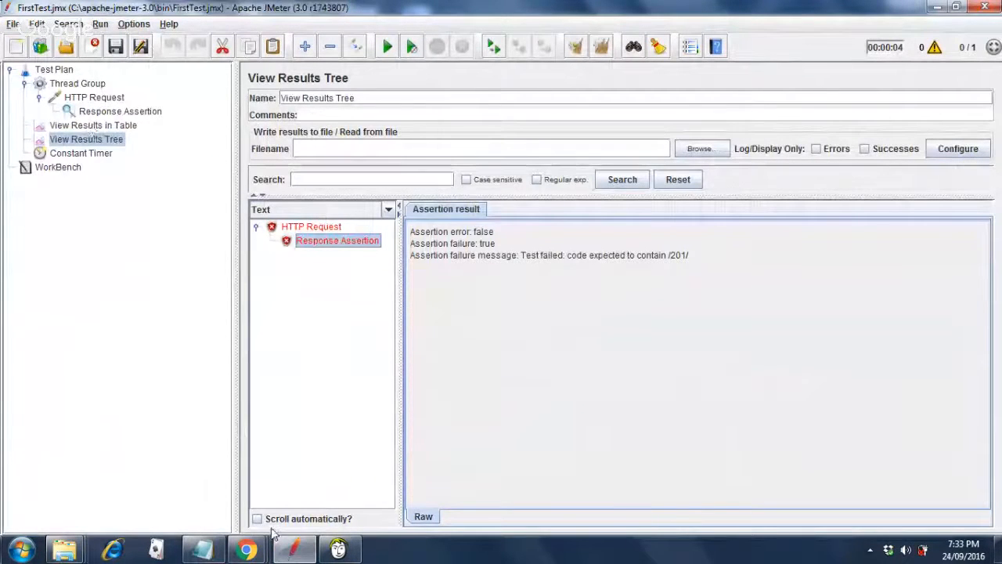
pyautogui.moveTo(247, 548)
pyautogui.moveTo(275, 492)
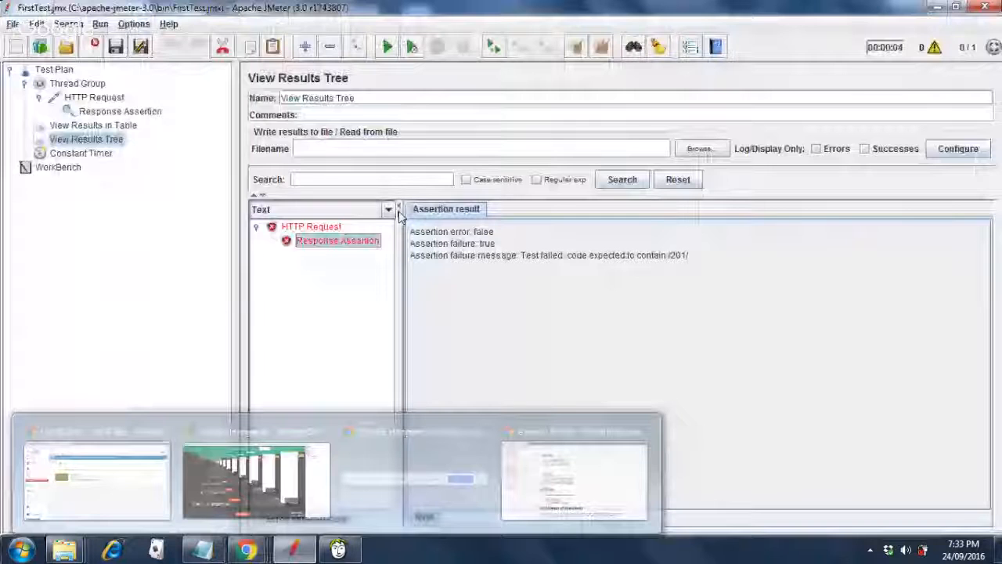
pyautogui.click(94, 97)
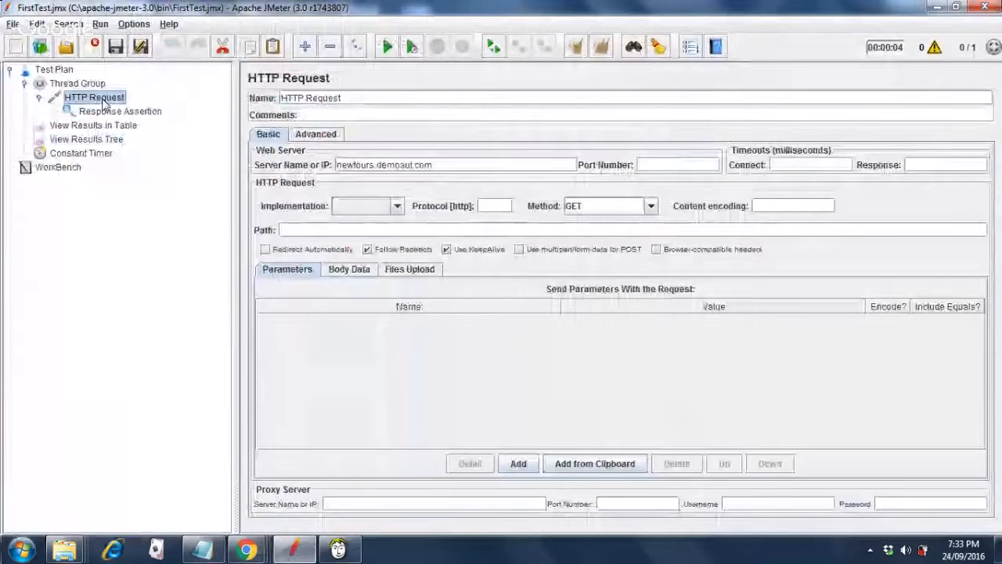
# Add a Size Assertion under the HTTP Request.
pyautogui.rightClick(104, 104)
pyautogui.moveTo(118, 108)
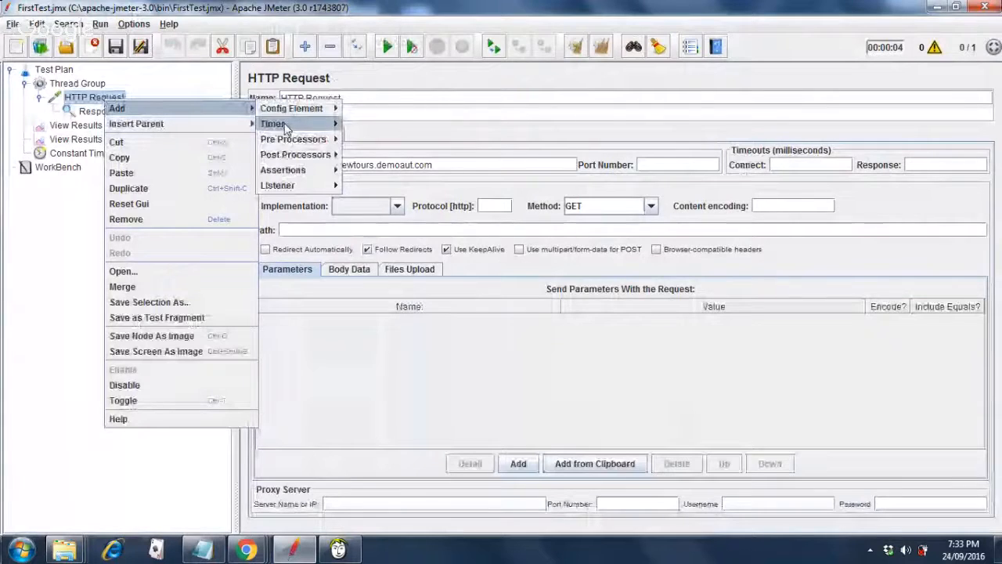
pyautogui.moveTo(307, 159)
pyautogui.moveTo(321, 191)
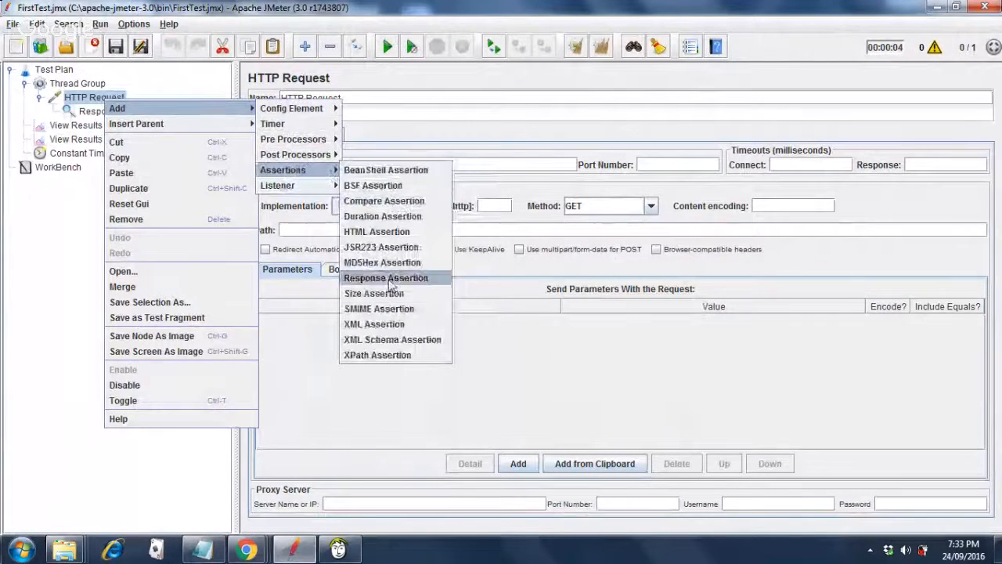
pyautogui.click(384, 294)
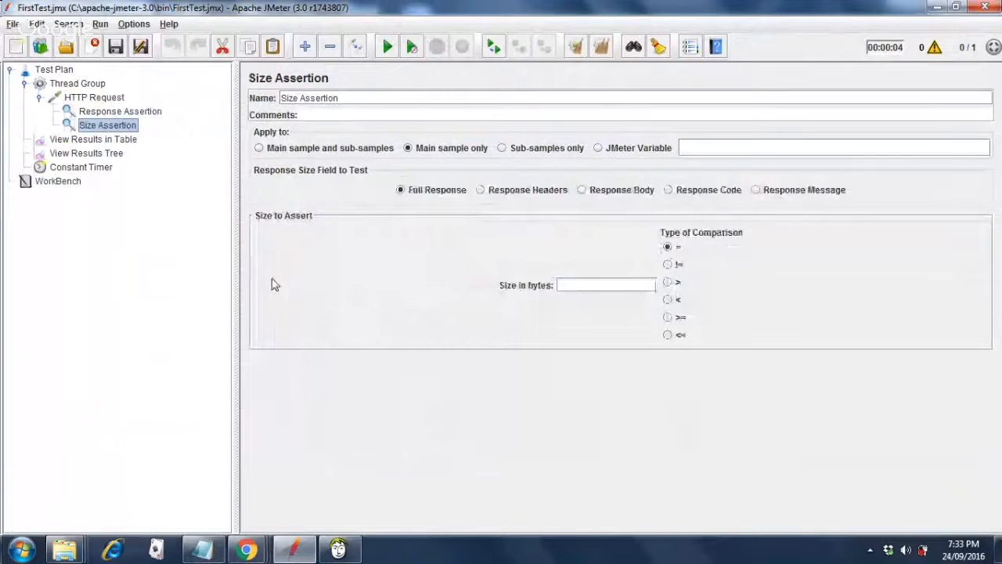
# Add a Duration Assertion under the HTTP Request as well.
pyautogui.click(112, 112)
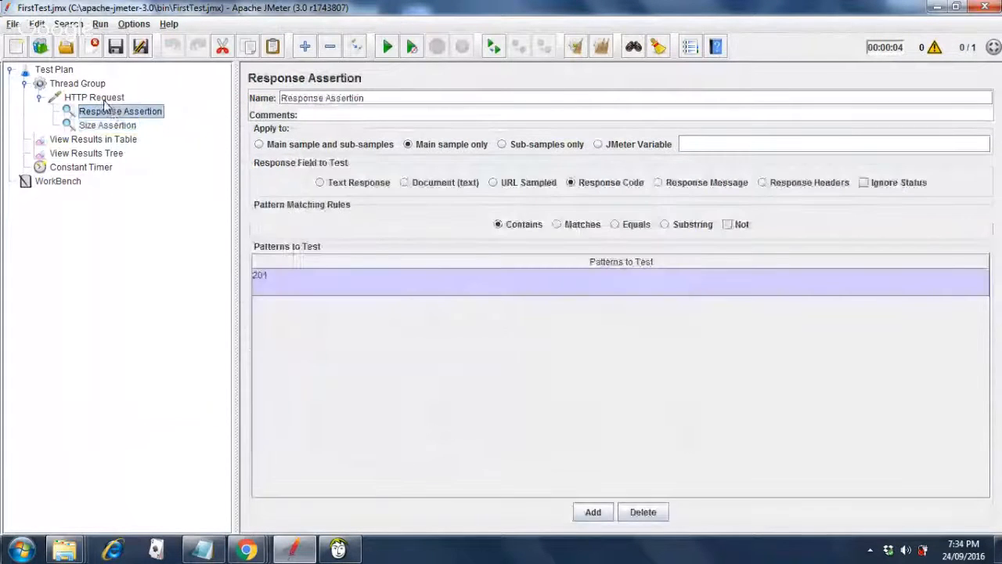
pyautogui.click(104, 99)
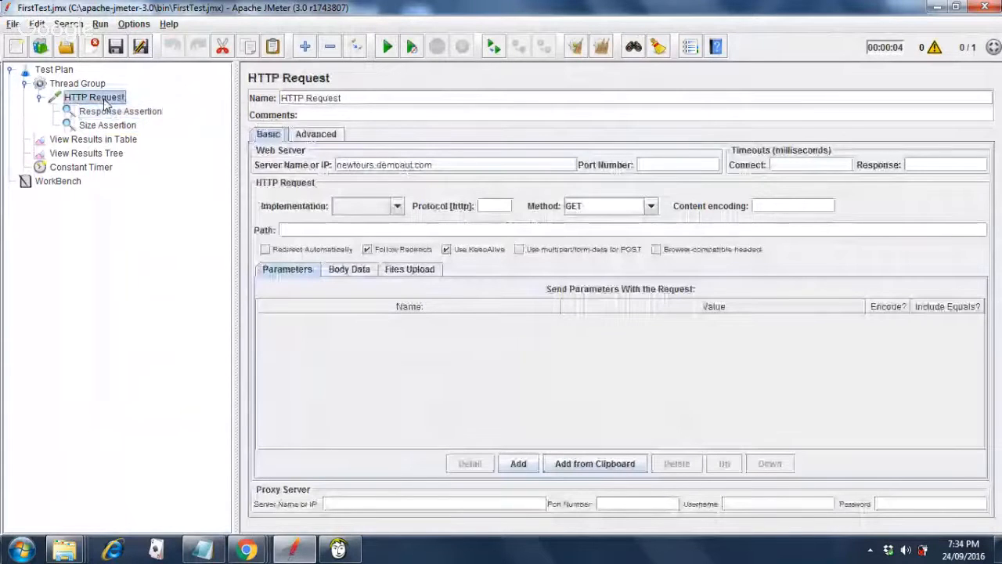
pyautogui.rightClick(106, 102)
pyautogui.moveTo(269, 117)
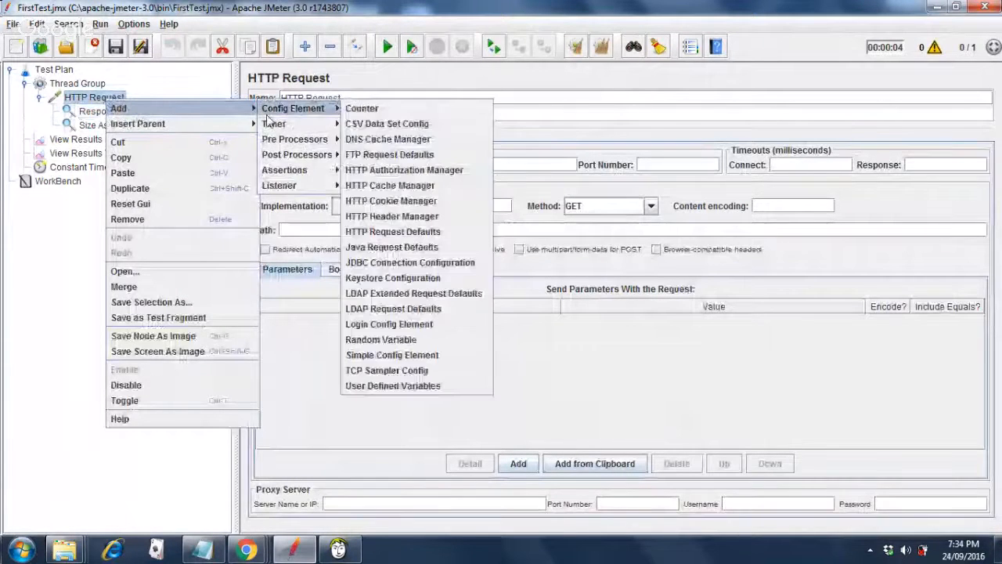
pyautogui.moveTo(281, 169)
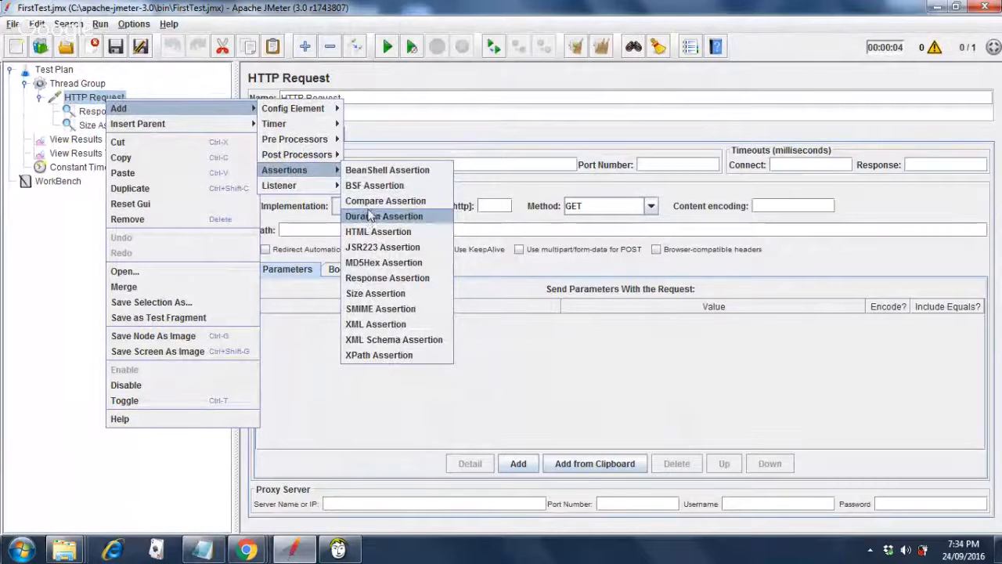
pyautogui.click(368, 217)
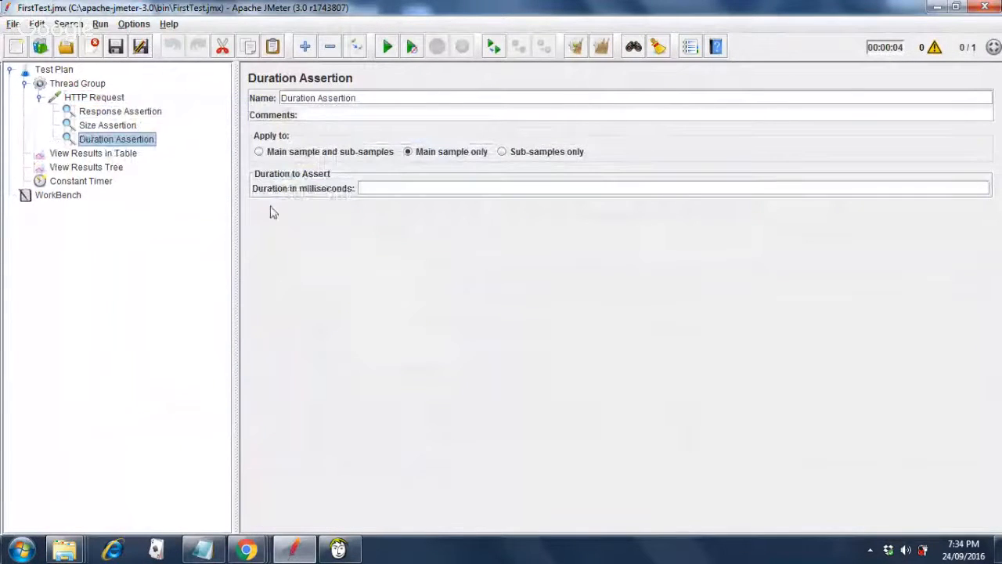
# Enter 100 bytes in the Size Assertion and change the Response Assertion pattern from 201 to 200.
pyautogui.click(114, 125)
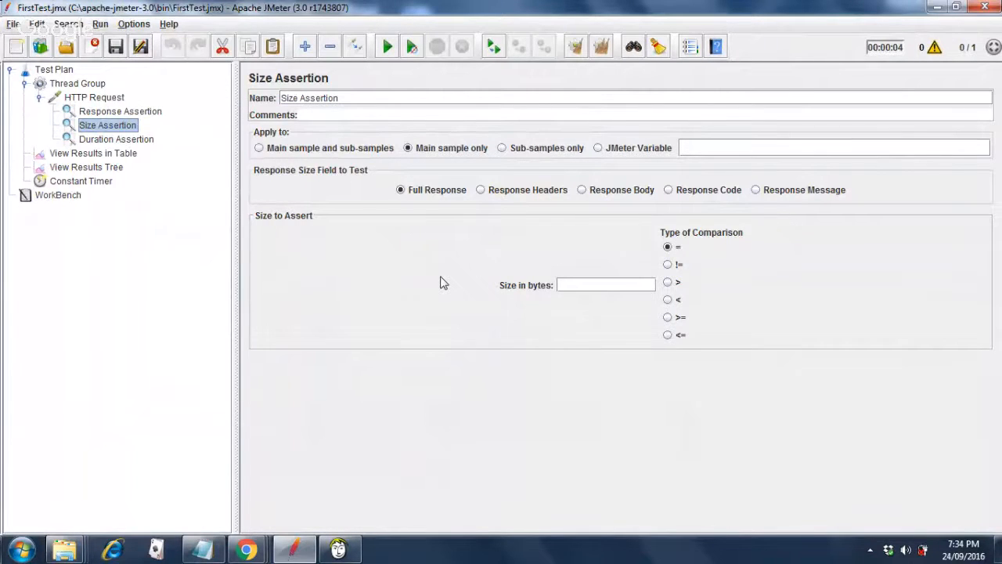
pyautogui.click(583, 284)
pyautogui.click(125, 112)
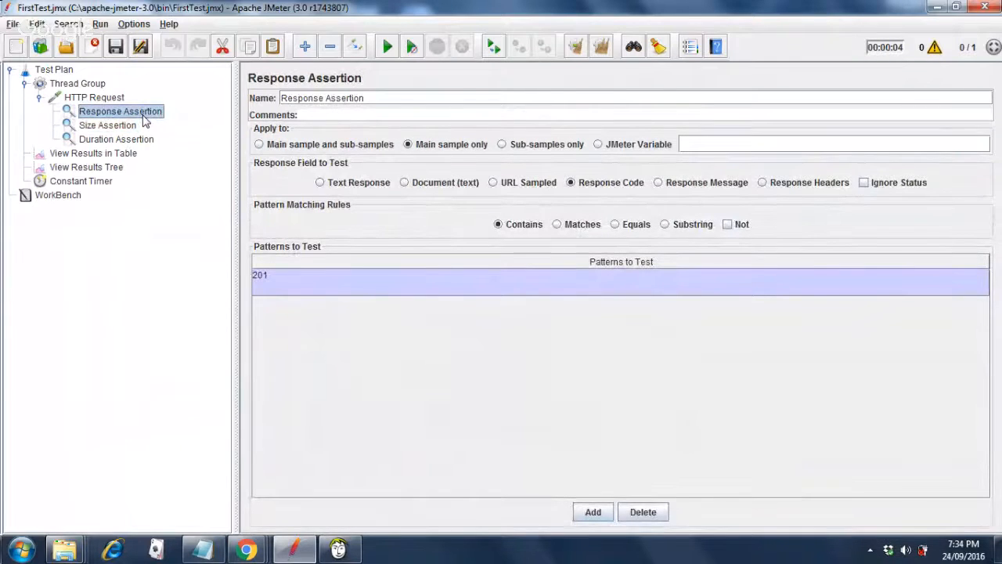
pyautogui.doubleClick(283, 278)
pyautogui.press('BackSpace')
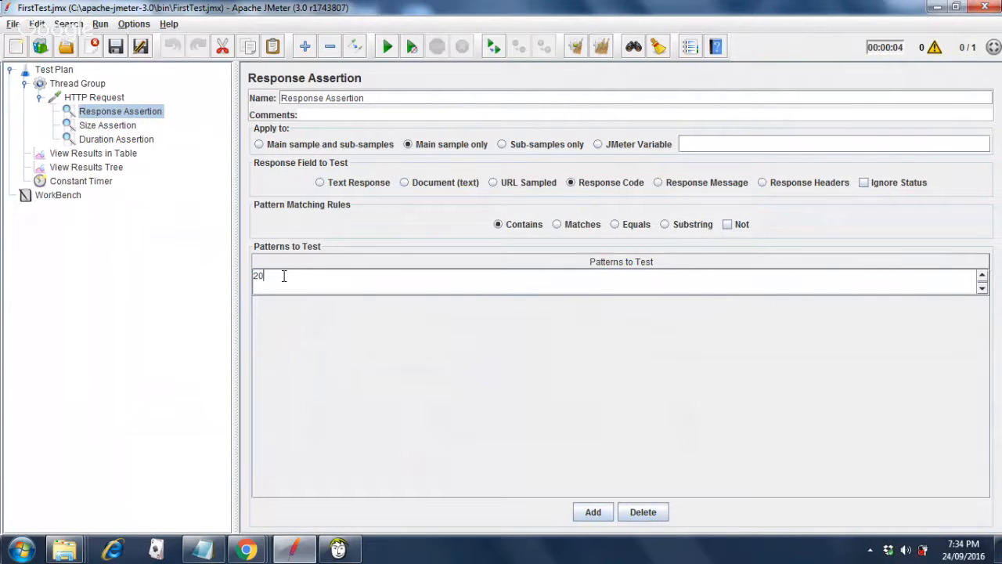
pyautogui.write('0')
# Set the Duration Assertion to 100 milliseconds and save the test plan.
pyautogui.click(88, 128)
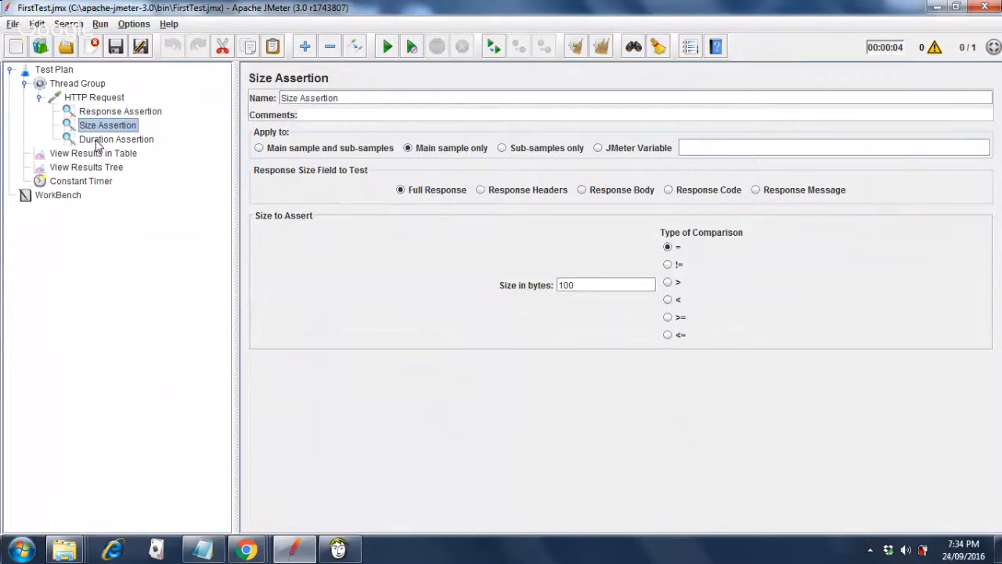
pyautogui.click(97, 139)
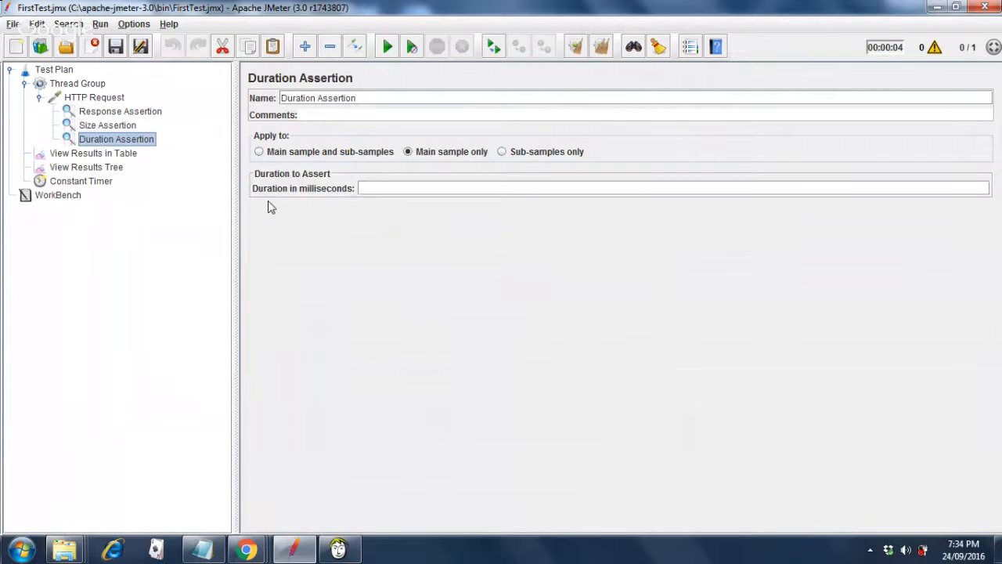
pyautogui.click(394, 188)
pyautogui.write('100')
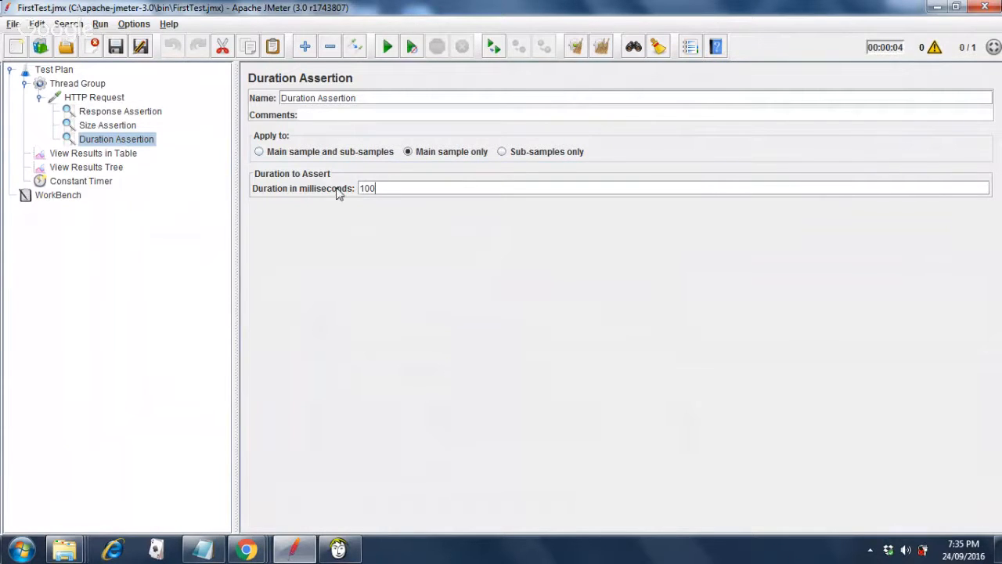
pyautogui.click(115, 47)
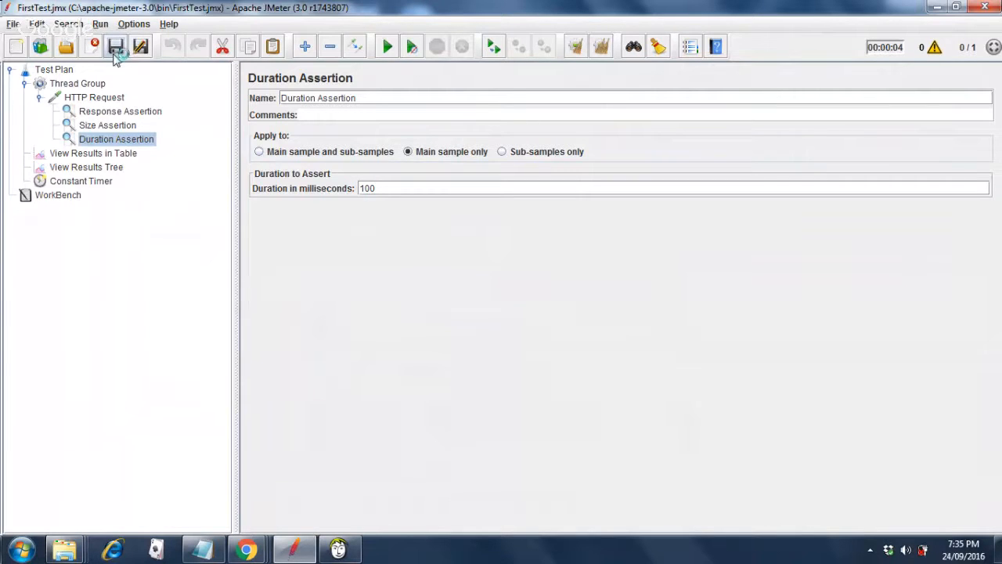
# Rerun on cleared results: Size Assertion got 15,863 bytes instead of 100, Duration took 1,264 ms.
pyautogui.click(98, 171)
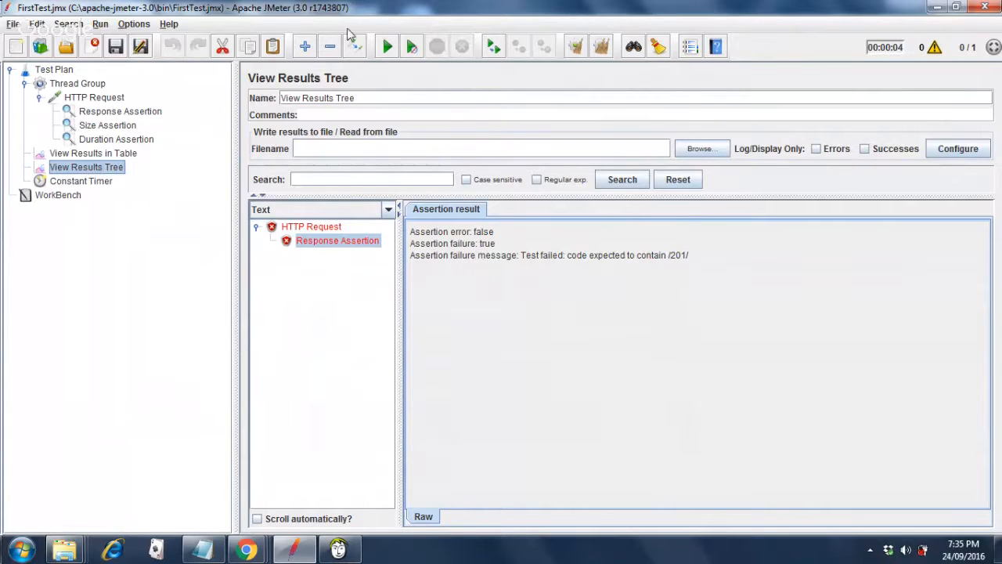
pyautogui.click(603, 49)
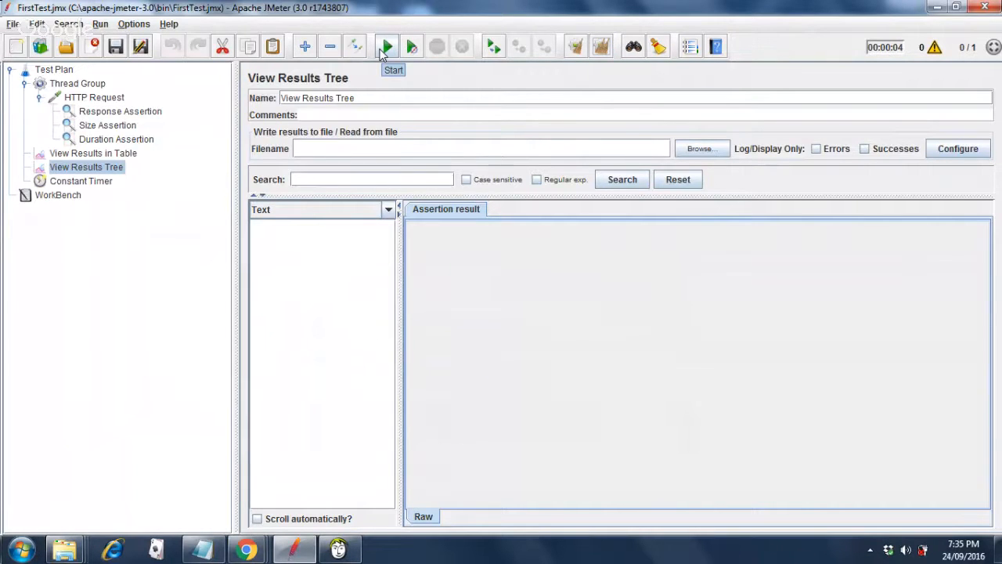
pyautogui.click(383, 48)
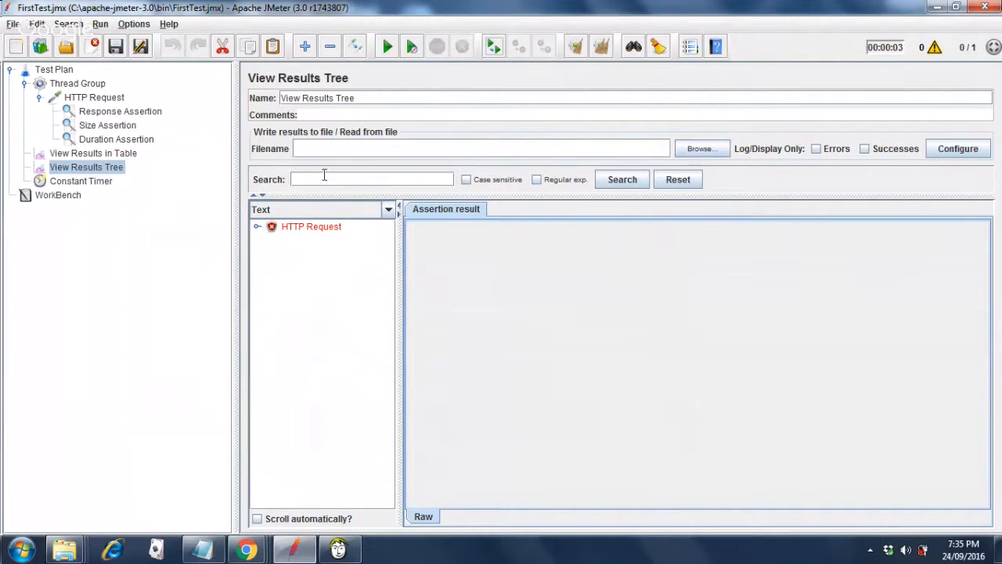
pyautogui.click(256, 229)
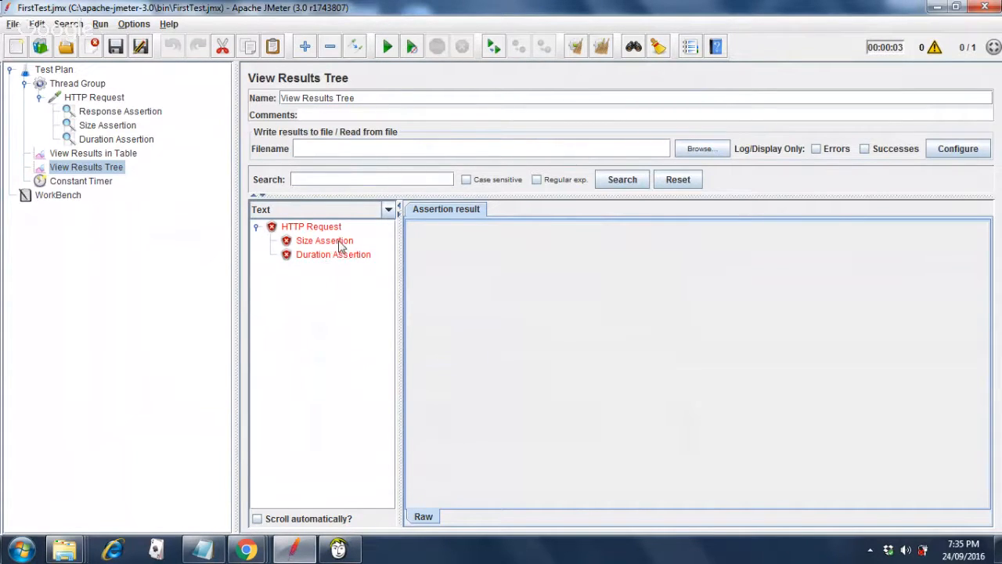
pyautogui.click(341, 246)
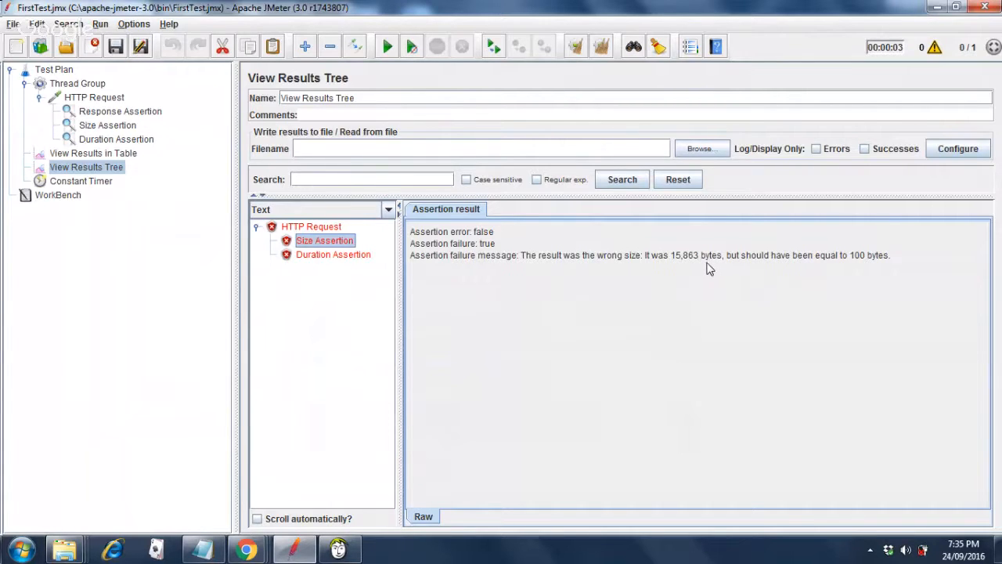
pyautogui.click(318, 256)
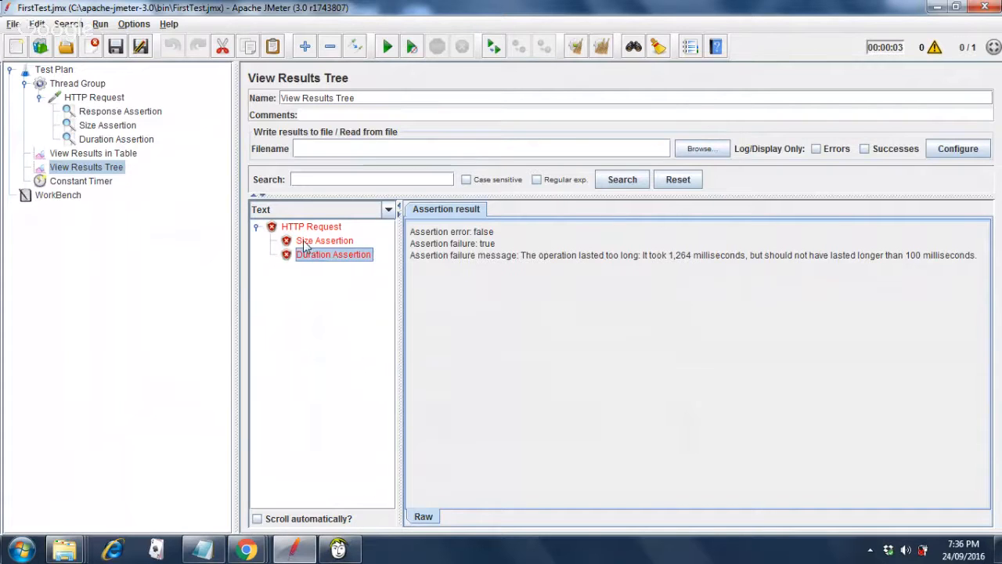
pyautogui.click(305, 244)
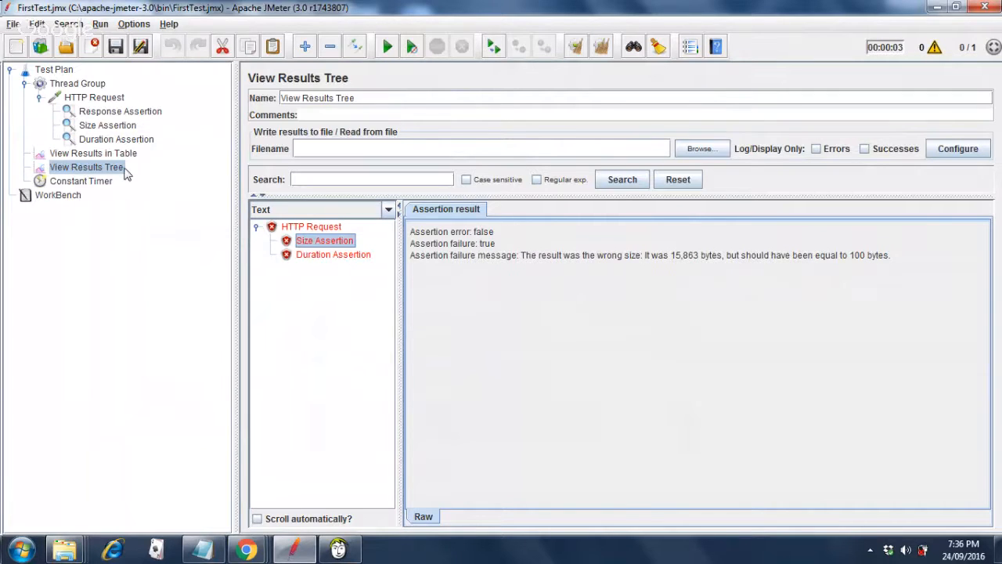
# Change the Size Assertion to 5000 bytes with a greater-than-or-equal comparison.
pyautogui.click(110, 128)
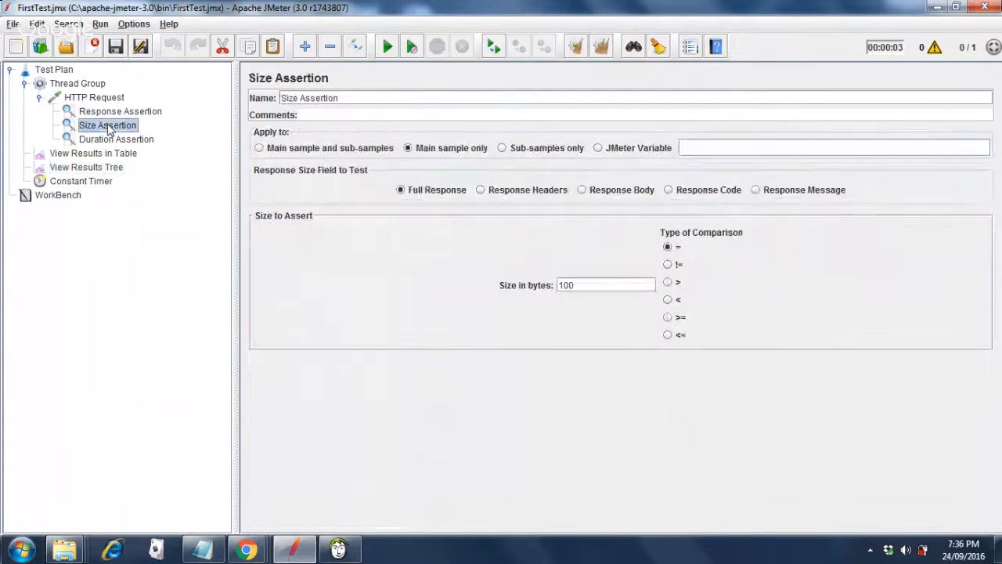
pyautogui.click(600, 286)
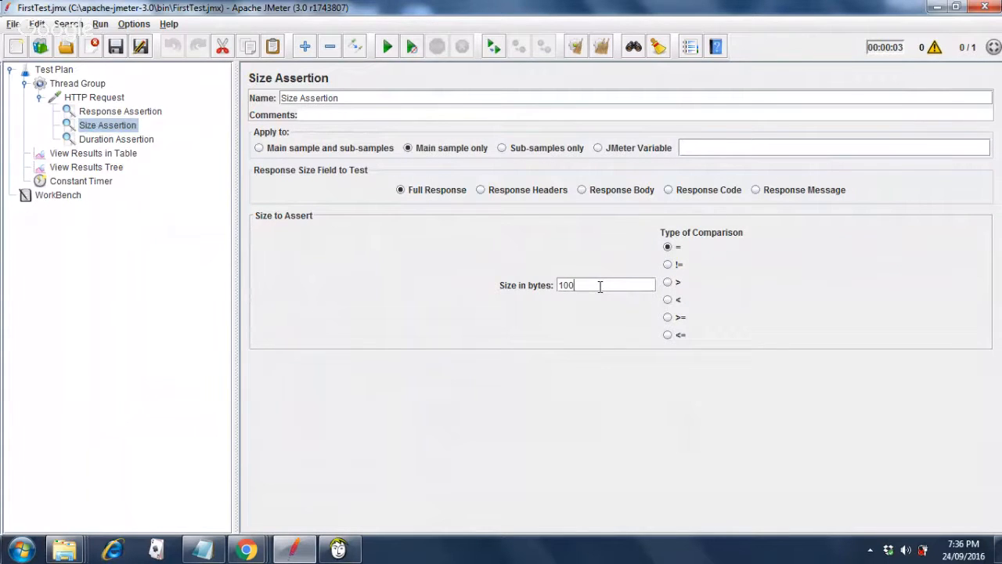
pyautogui.press('BackSpace')
pyautogui.press('BackSpace')
pyautogui.write('5000')
pyautogui.click(667, 319)
# Recheck the Duration failure, raise the limit from 100 to 2000 ms, save, and show View Results Tree.
pyautogui.click(122, 140)
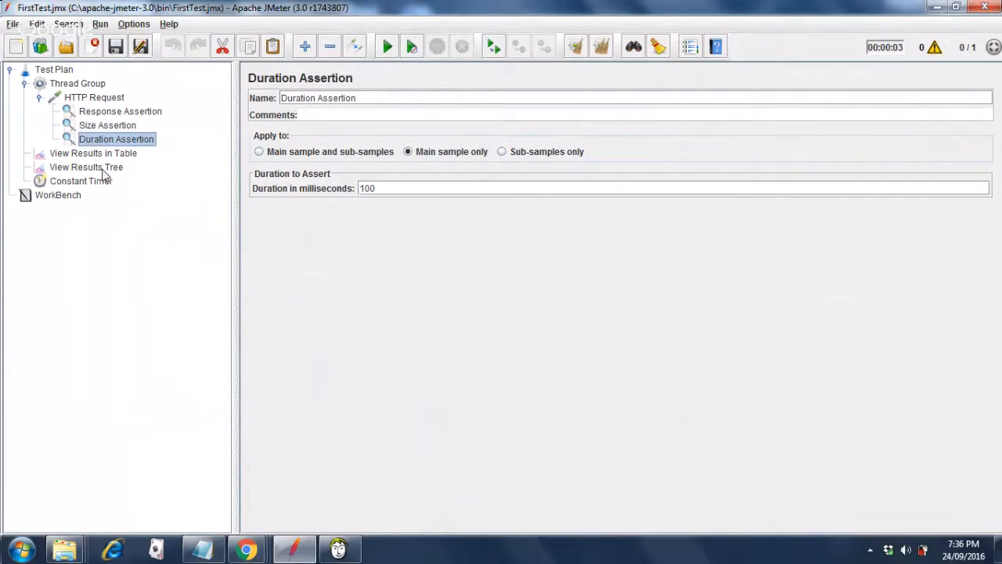
pyautogui.click(105, 171)
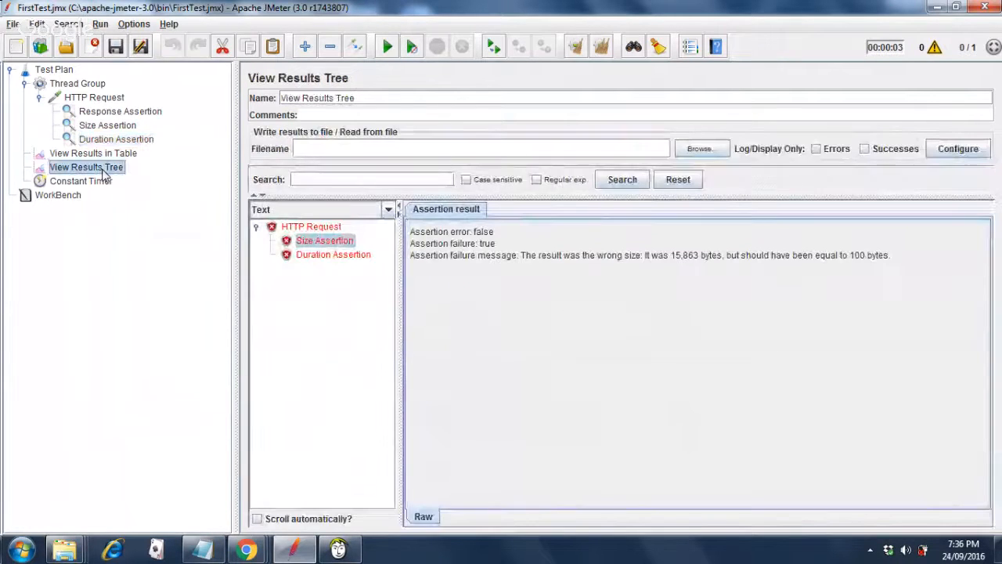
pyautogui.click(357, 255)
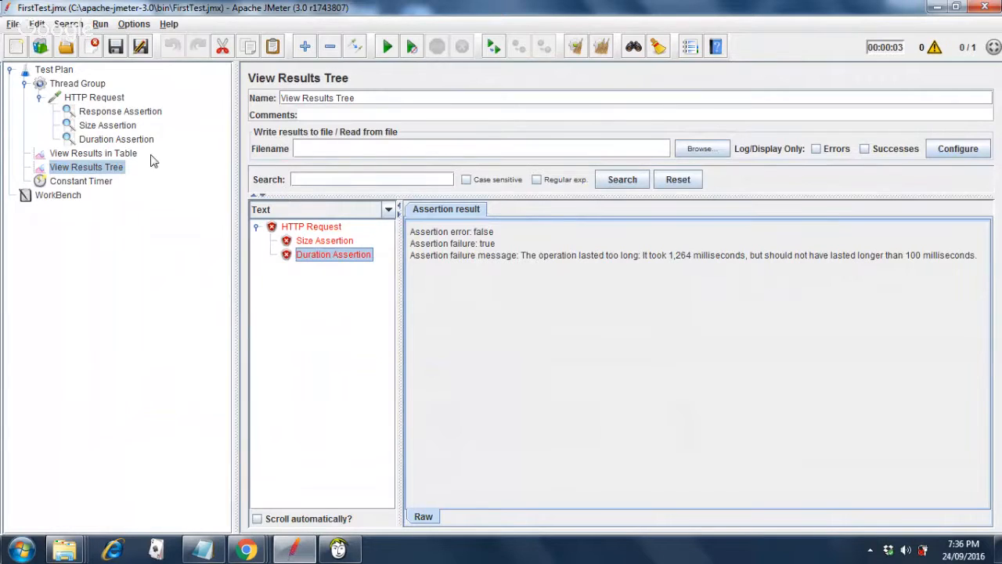
pyautogui.click(125, 139)
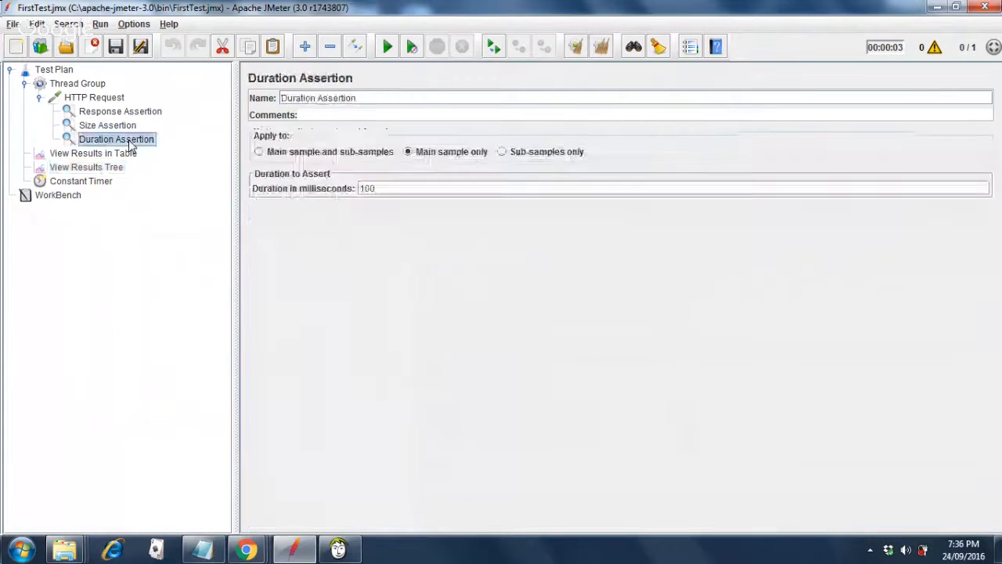
pyautogui.click(412, 190)
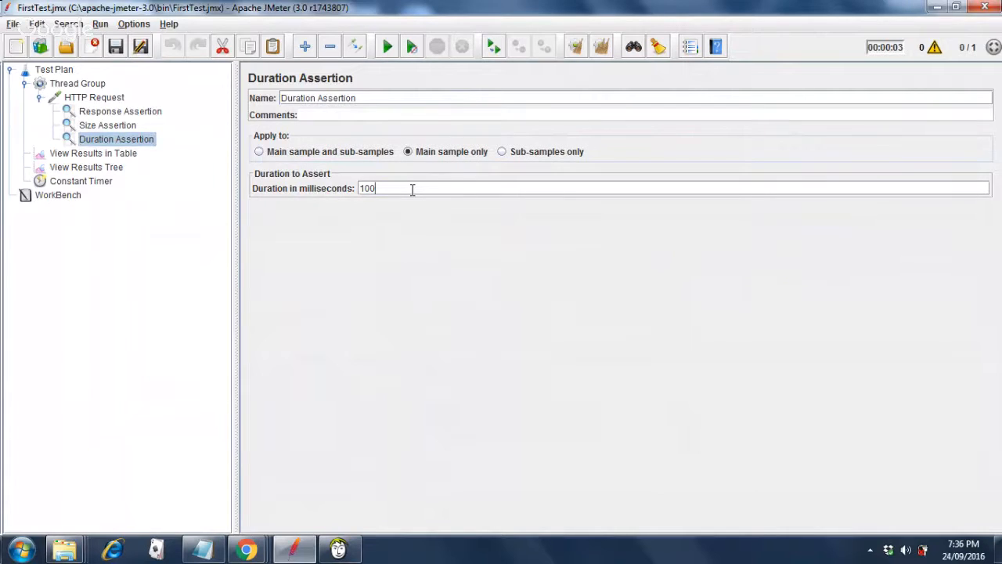
pyautogui.press('BackSpace')
pyautogui.press('BackSpace')
pyautogui.press('BackSpace')
pyautogui.write('2000')
pyautogui.click(115, 48)
pyautogui.click(104, 169)
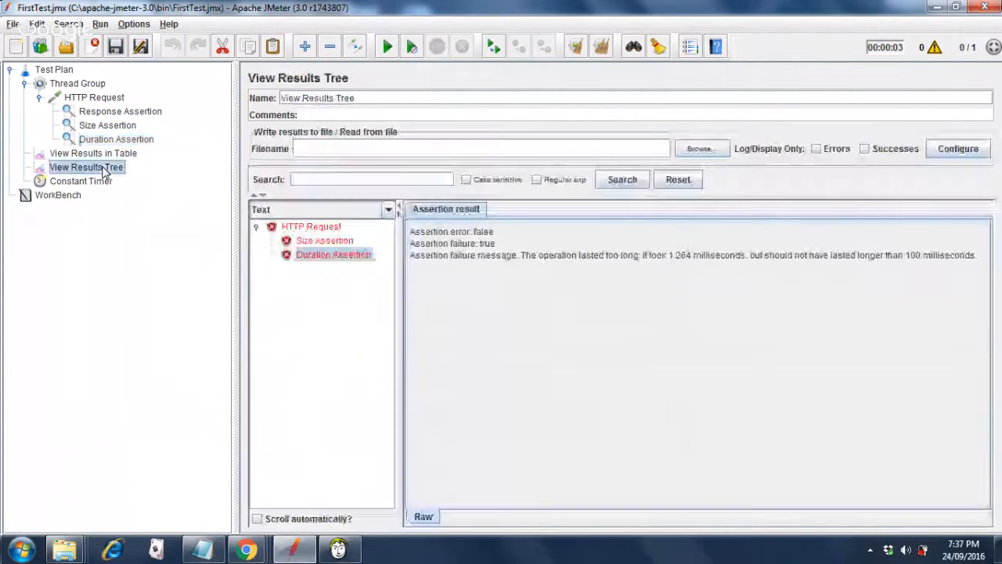
# Rerun on cleared results, read the 2,354 ms Duration failure, then reopen its 2000 ms settings.
pyautogui.click(602, 49)
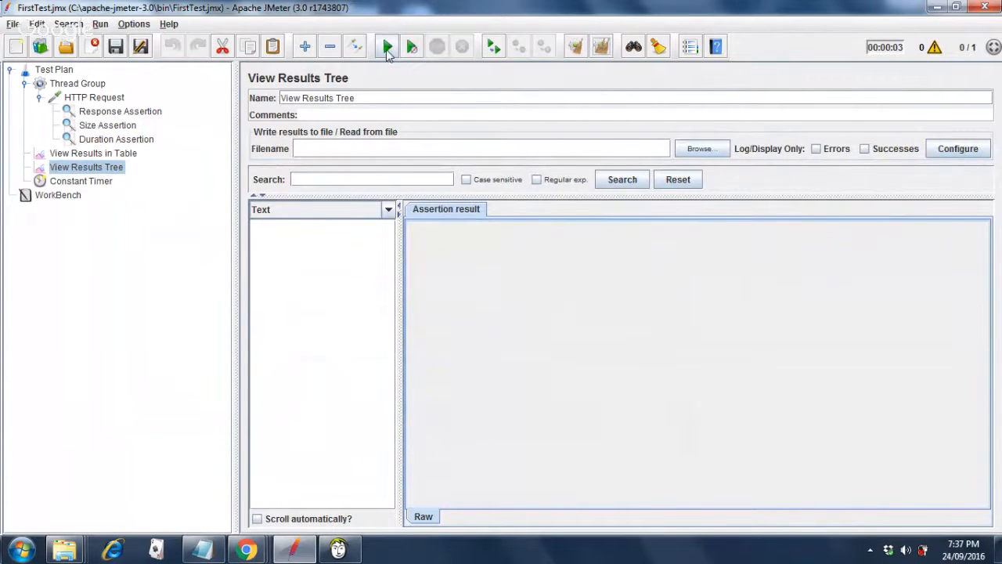
pyautogui.click(388, 49)
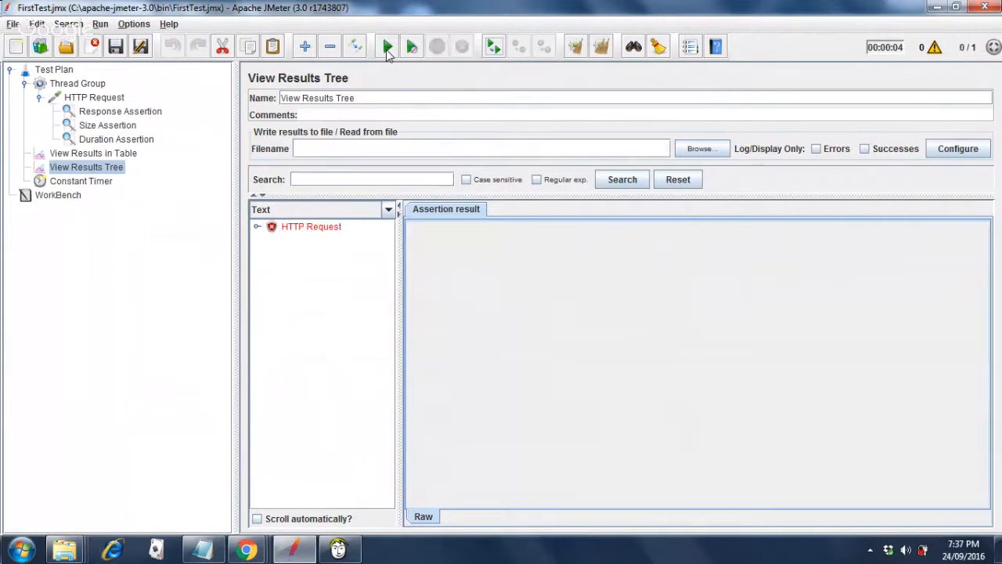
pyautogui.click(256, 229)
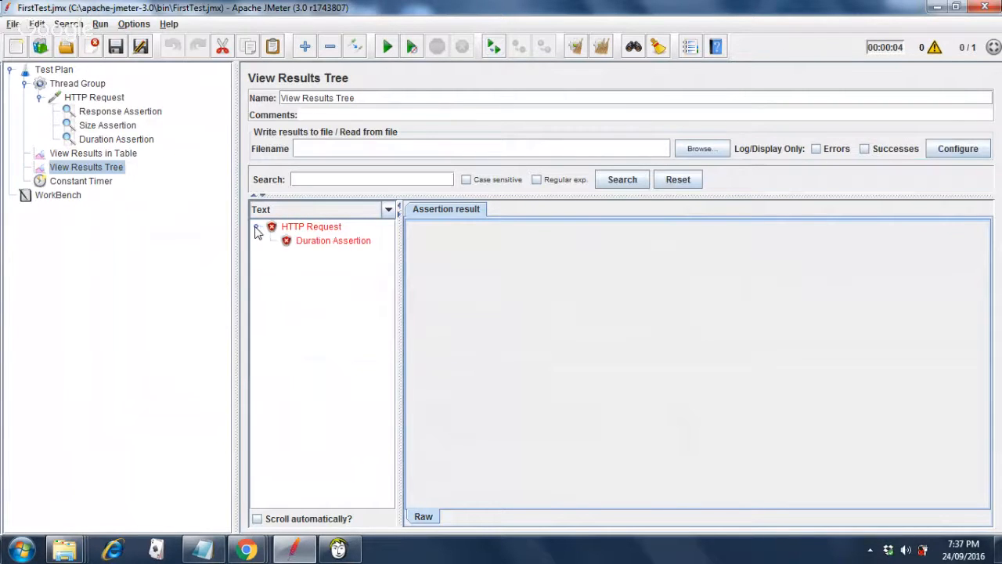
pyautogui.click(326, 241)
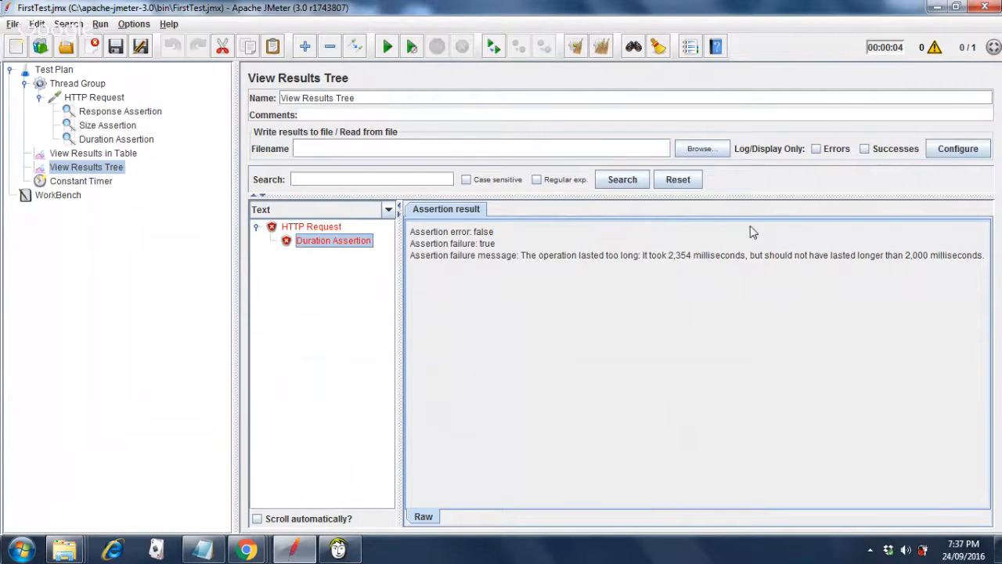
pyautogui.click(125, 140)
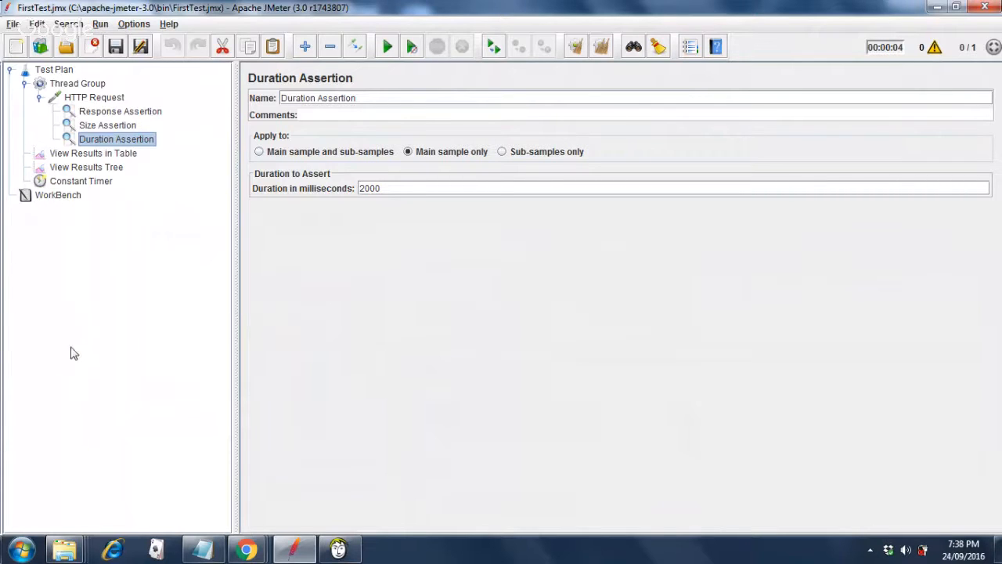
# Check the Notepad notes, then try recent LoopController.jmx and dismiss the file-not-found error.
pyautogui.click(206, 551)
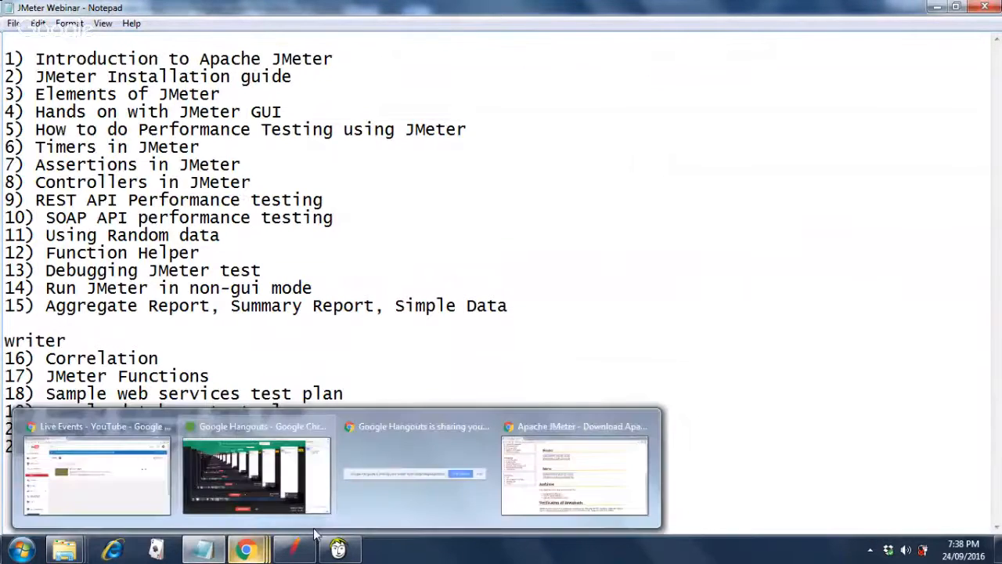
pyautogui.moveTo(305, 553)
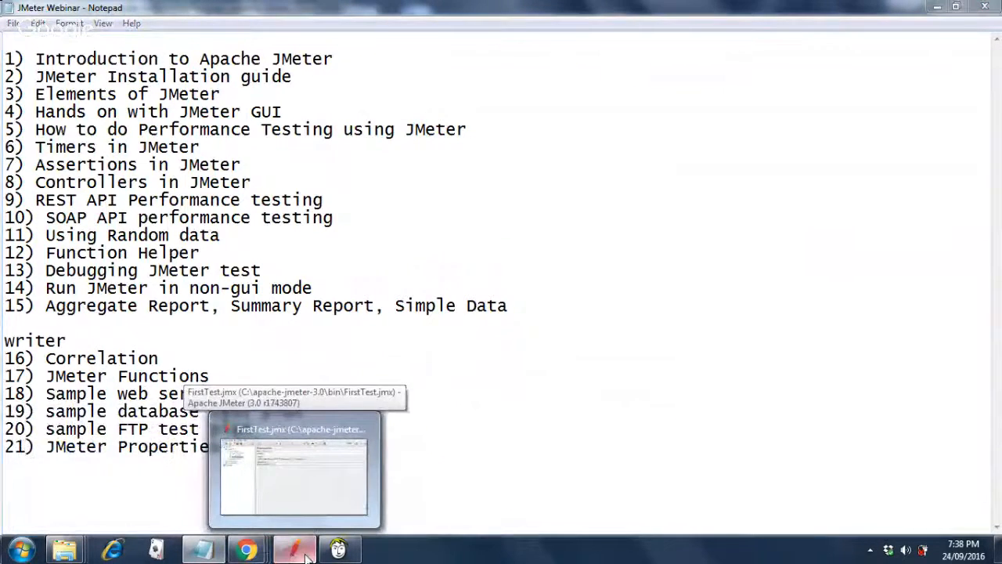
pyautogui.click(305, 553)
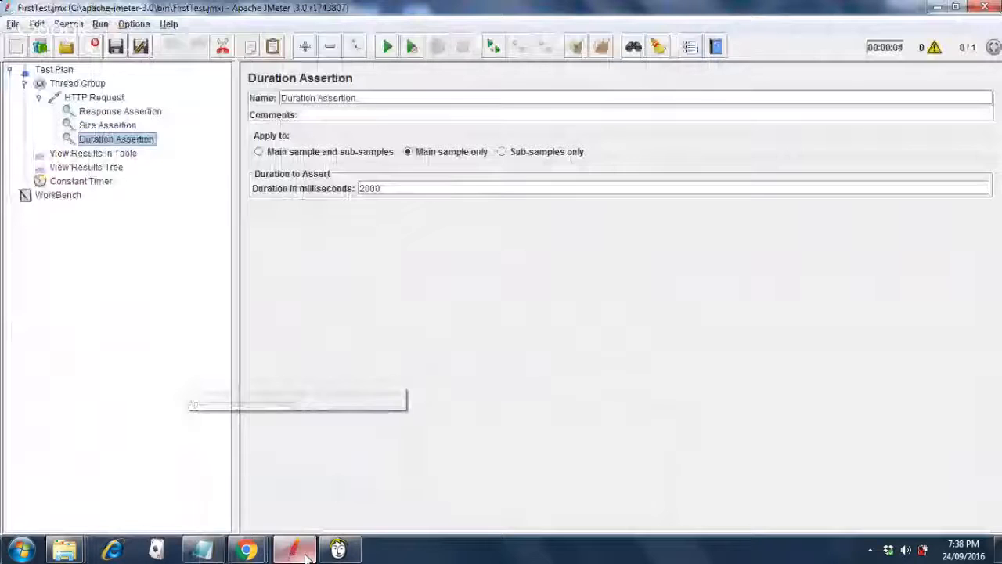
pyautogui.click(13, 25)
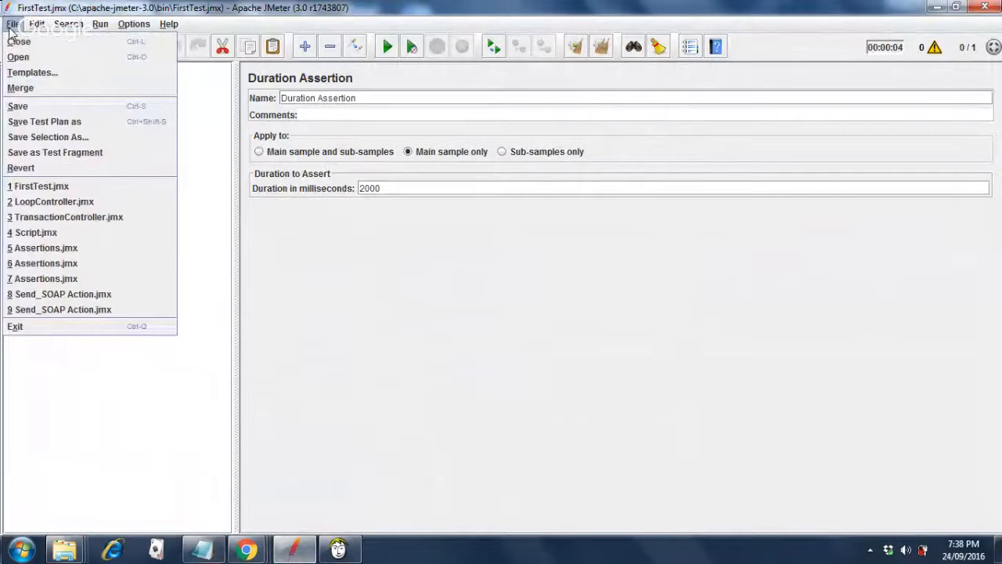
pyautogui.click(69, 203)
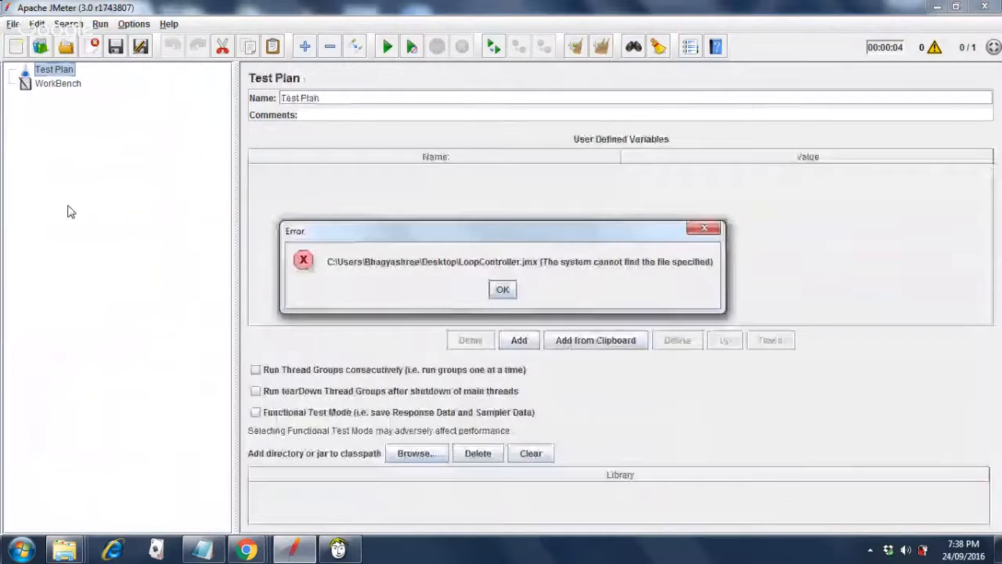
pyautogui.click(503, 292)
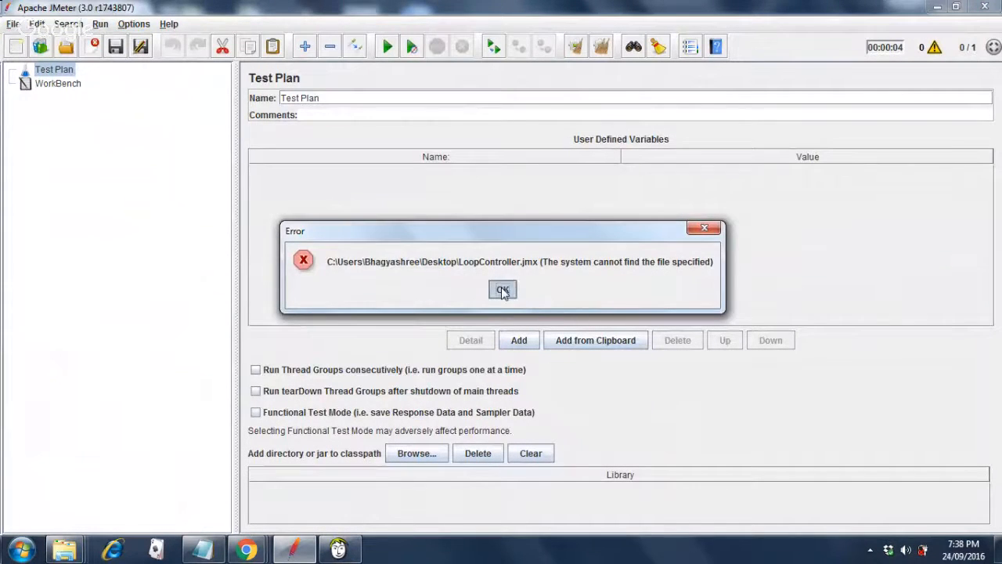
pyautogui.click(13, 24)
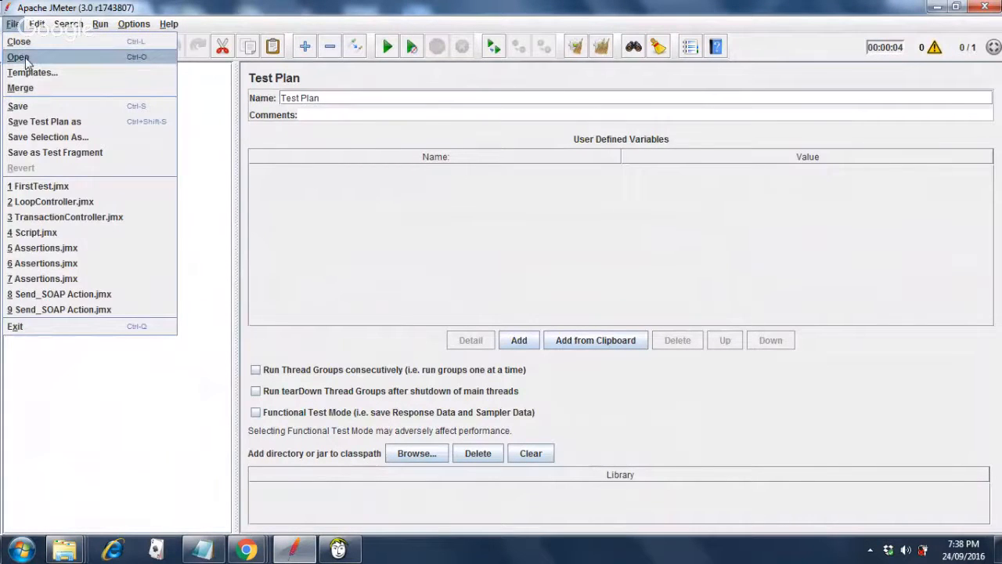
# In the Open dialog, browse to Local Disk (C:) > apache-jmeter-3.0 > bin with FirstTest as file name.
pyautogui.click(23, 60)
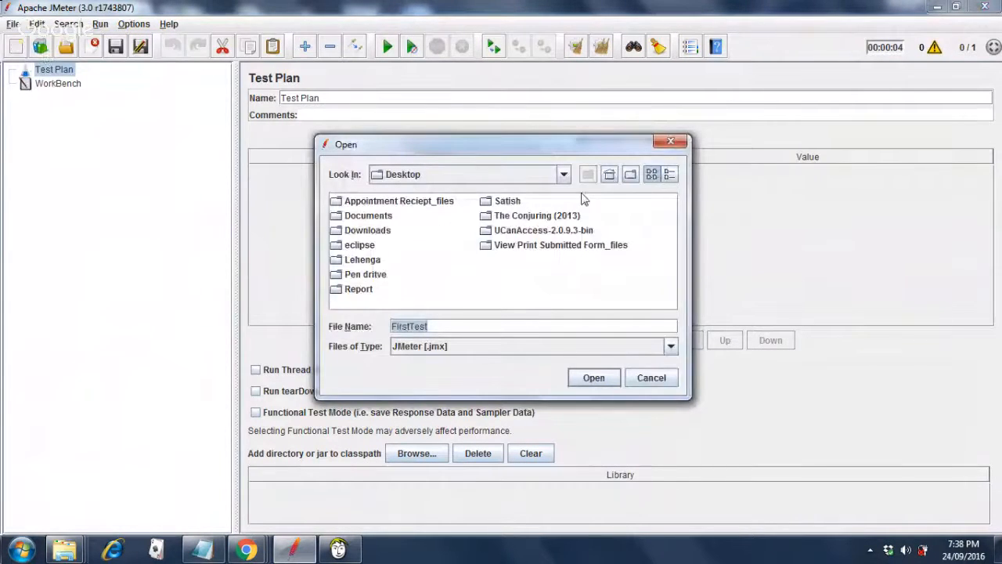
pyautogui.click(563, 174)
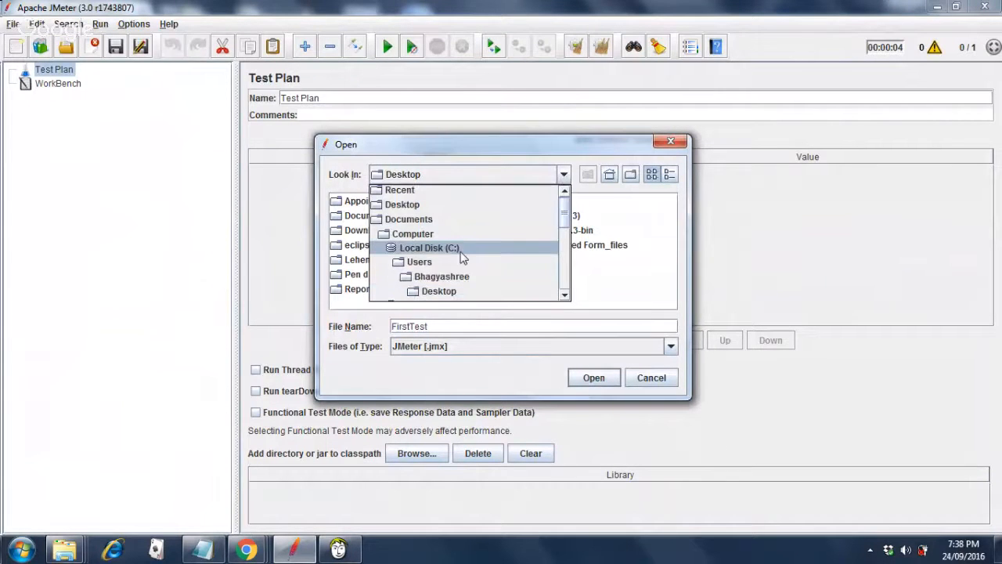
pyautogui.click(462, 249)
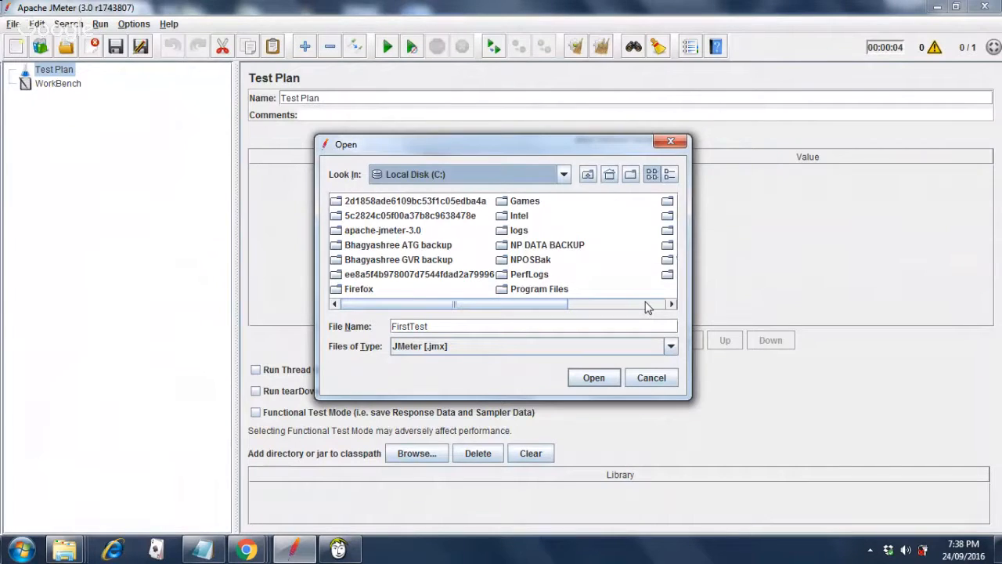
pyautogui.doubleClick(419, 233)
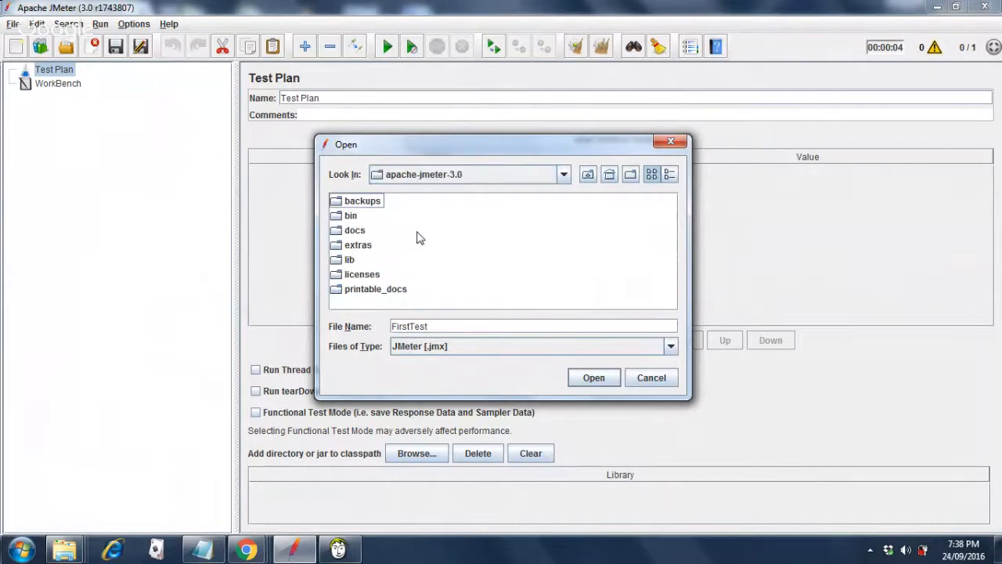
pyautogui.click(342, 221)
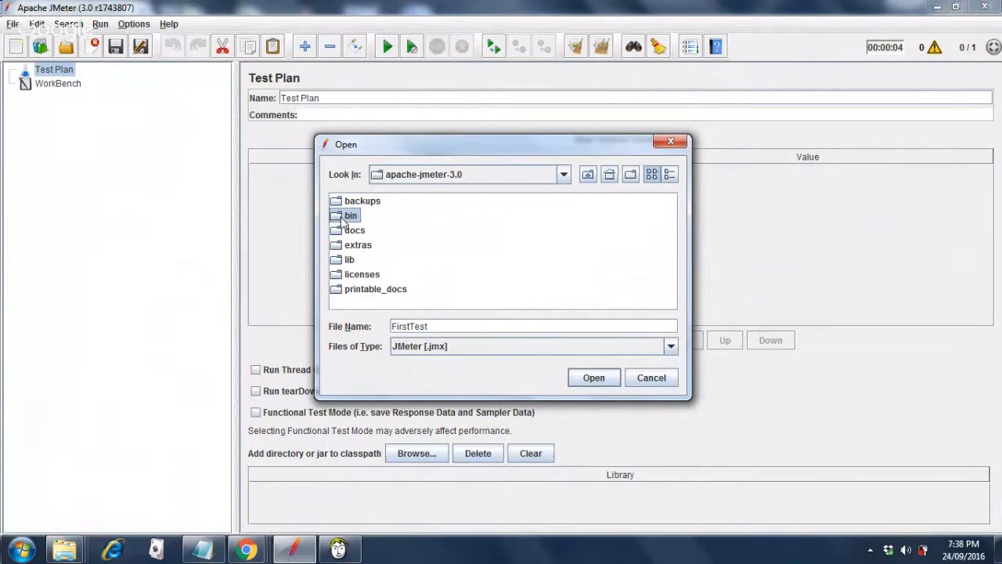
pyautogui.doubleClick(342, 221)
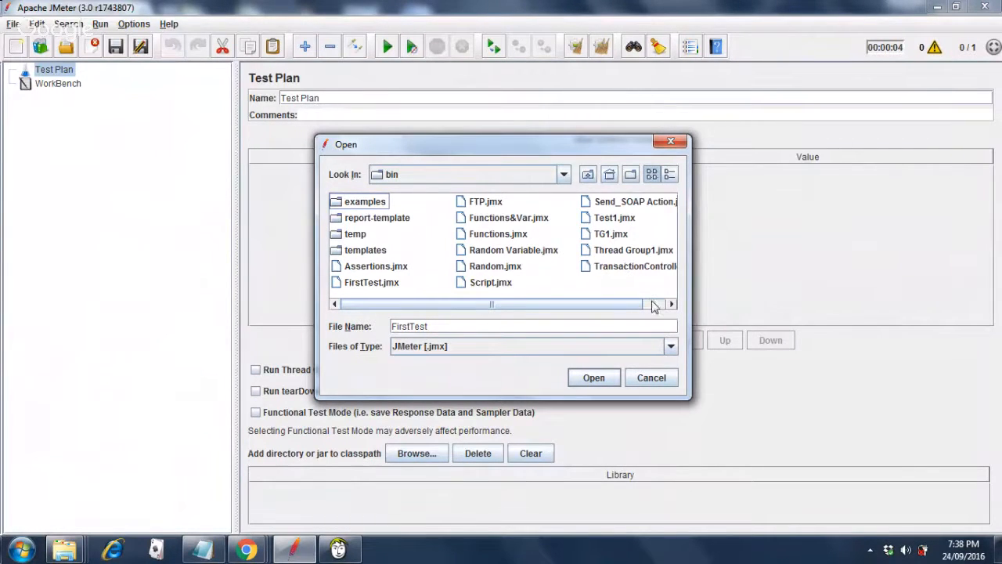
pyautogui.click(654, 304)
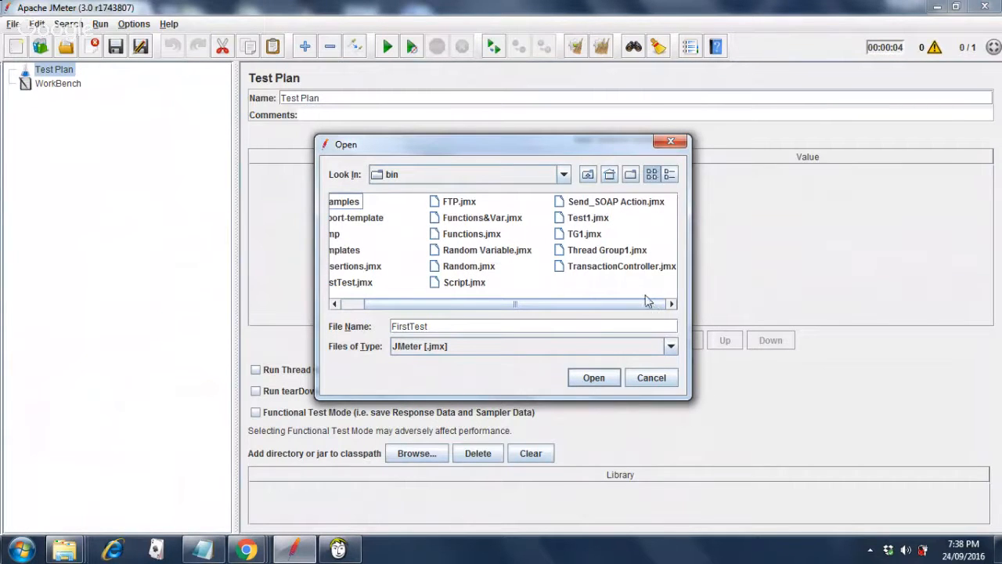
pyautogui.click(356, 305)
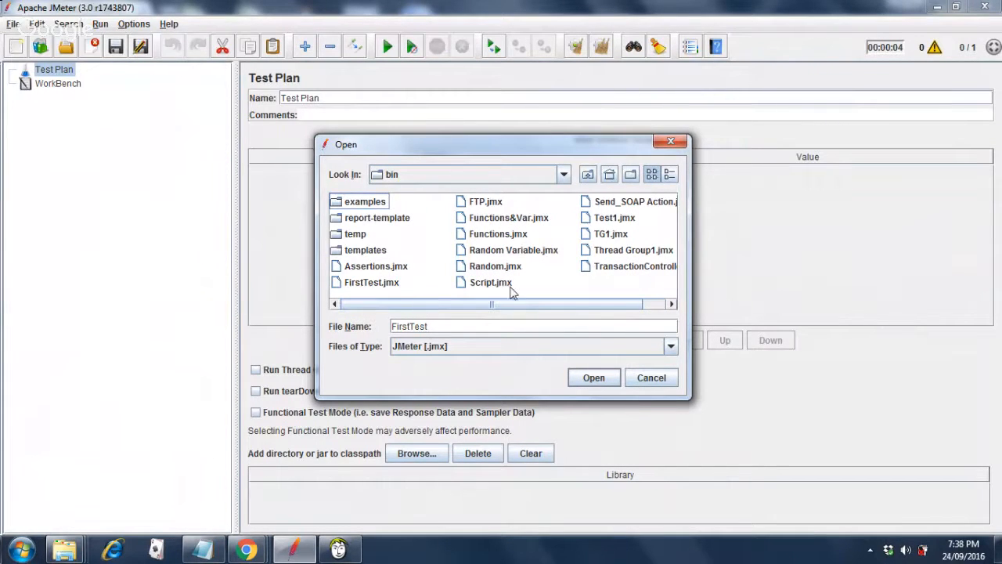
pyautogui.click(33, 536)
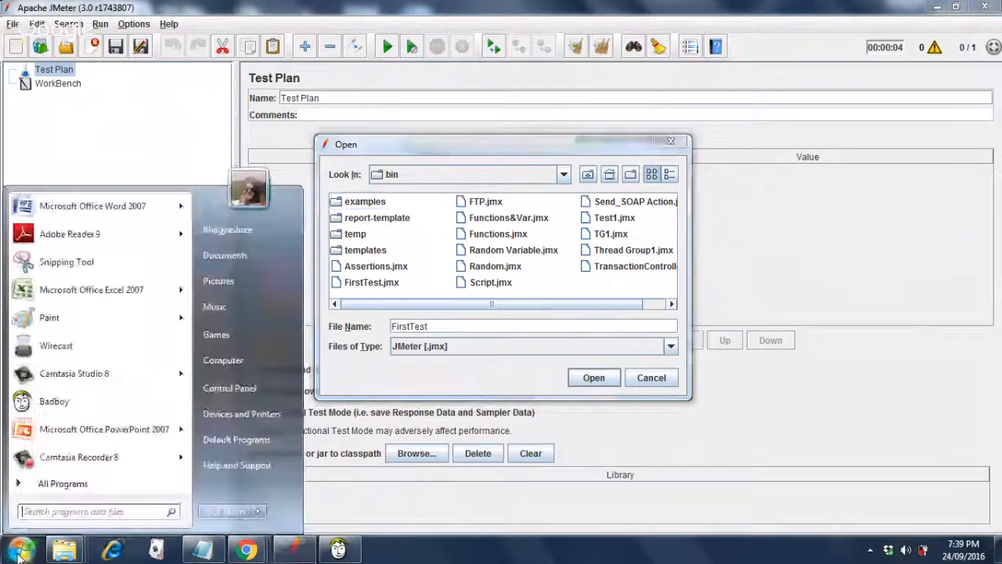
pyautogui.click(75, 511)
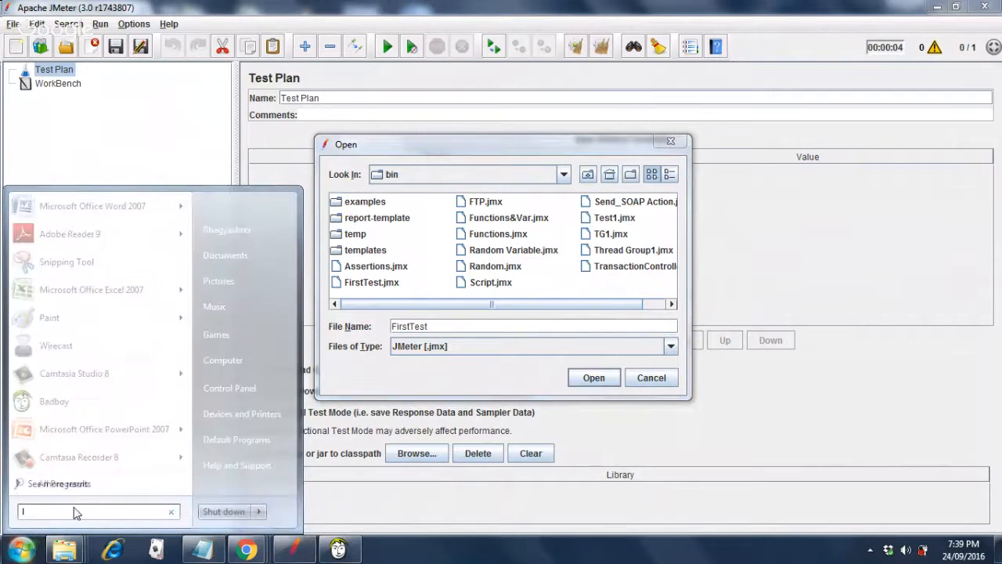
pyautogui.write('loop')
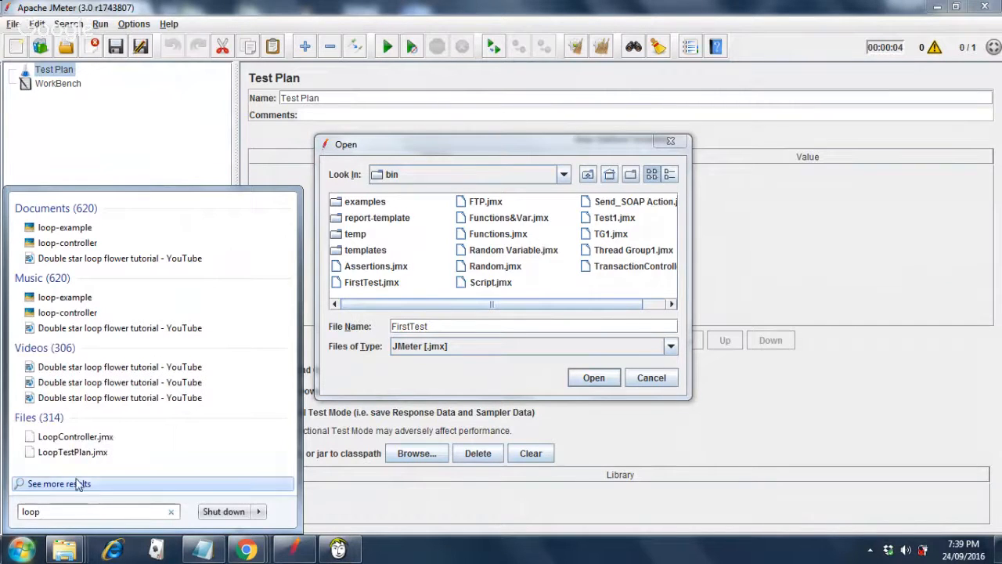
pyautogui.rightClick(80, 439)
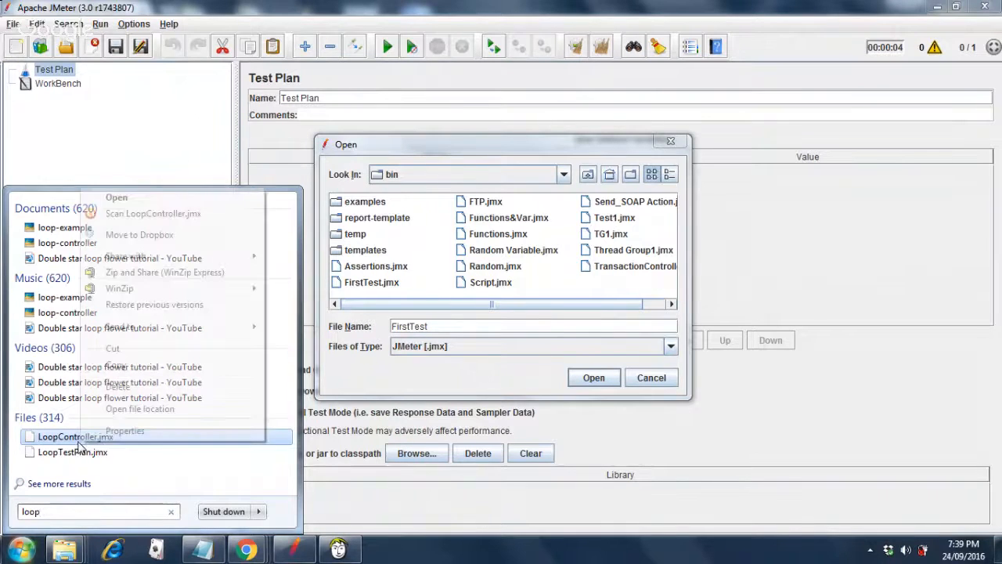
pyautogui.click(104, 432)
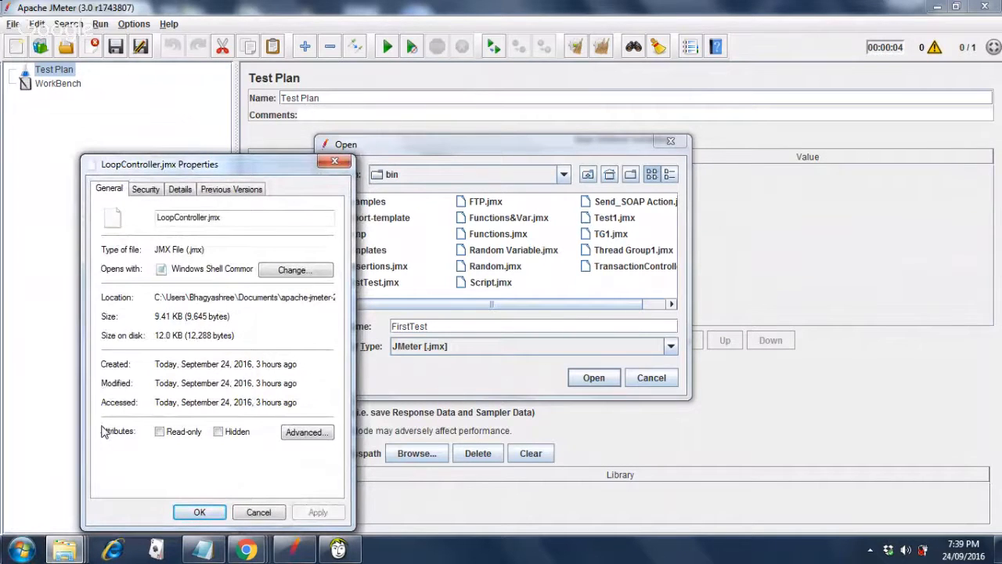
pyautogui.click(259, 513)
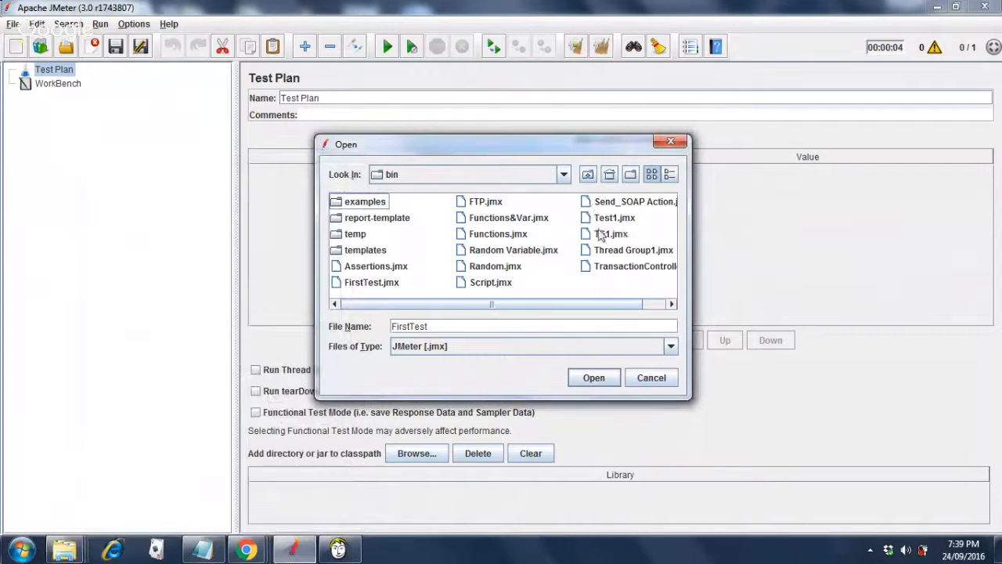
# Open LoopController.jmx from Documents > apache-jmeter-2.11 > apache-jmeter-2.11 > bin.
pyautogui.click(562, 176)
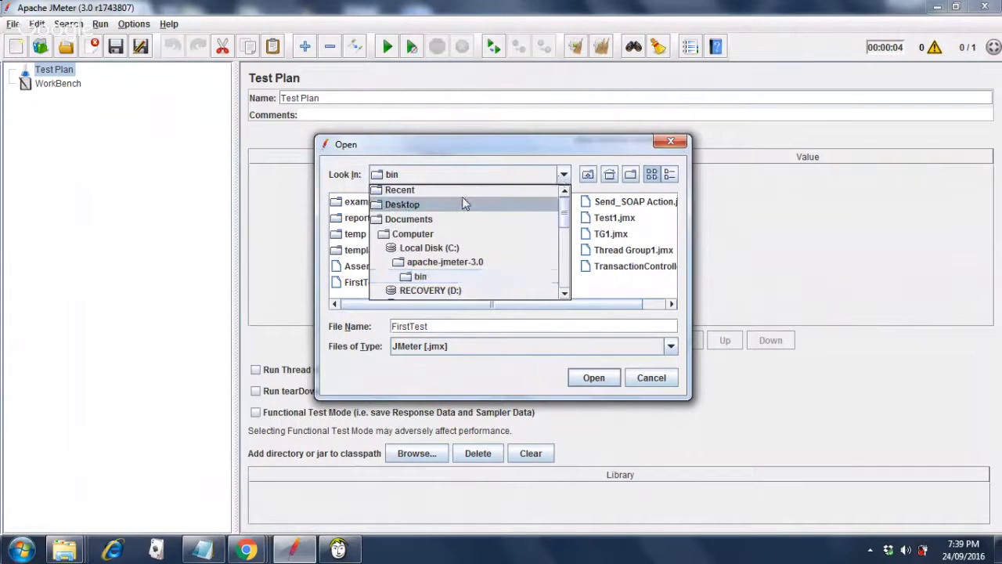
pyautogui.click(437, 220)
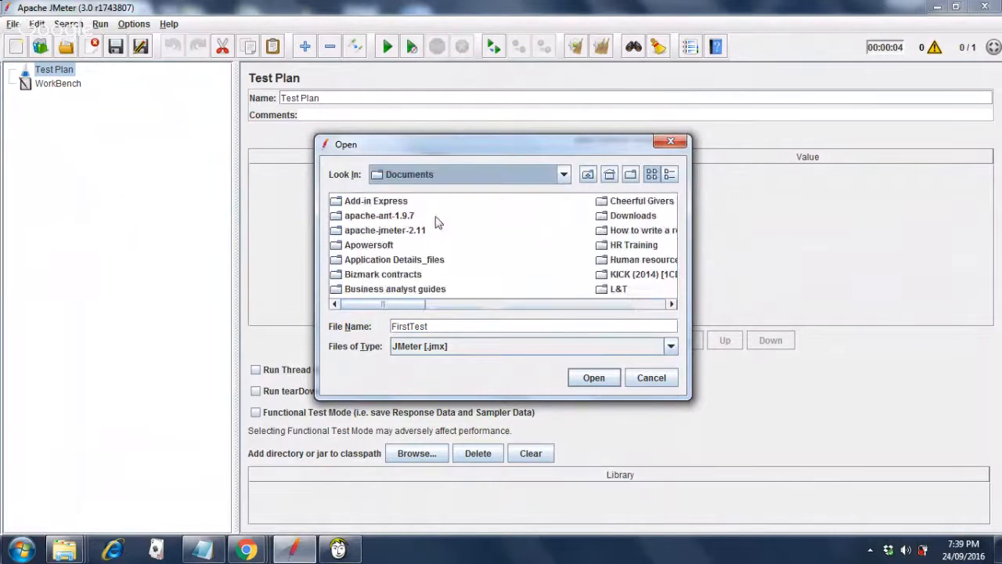
pyautogui.click(402, 237)
pyautogui.doubleClick(403, 237)
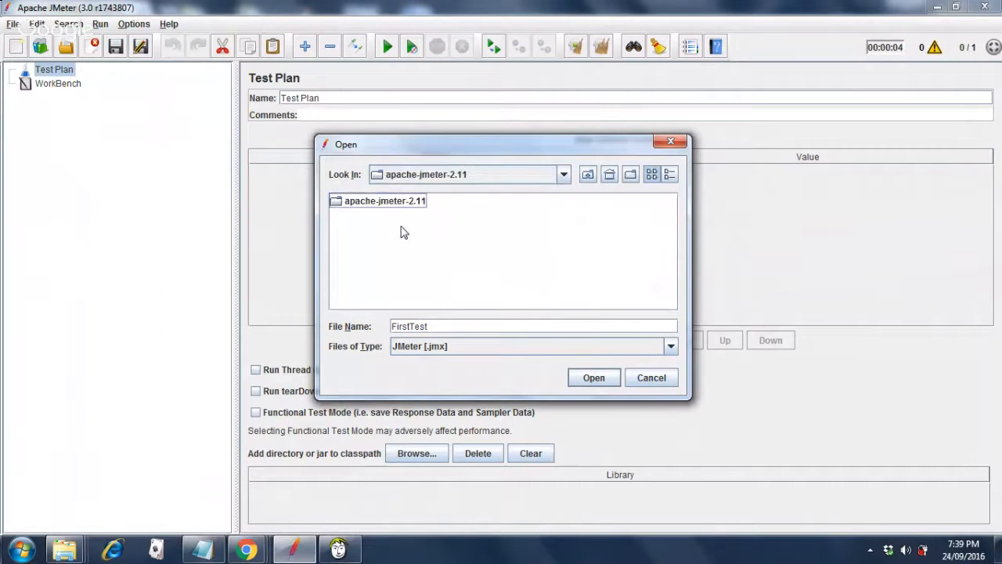
pyautogui.click(404, 203)
pyautogui.doubleClick(404, 203)
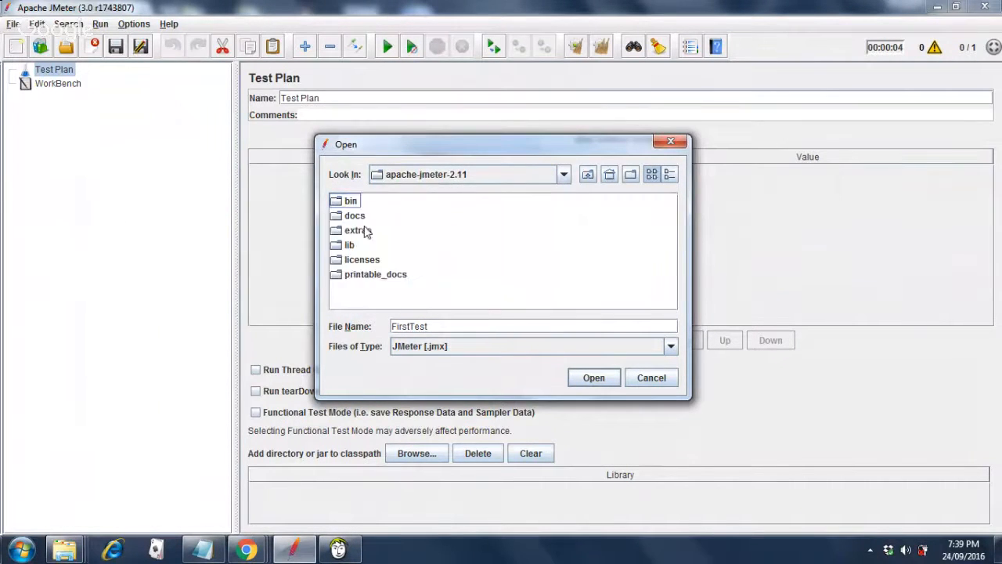
pyautogui.click(349, 205)
pyautogui.doubleClick(350, 210)
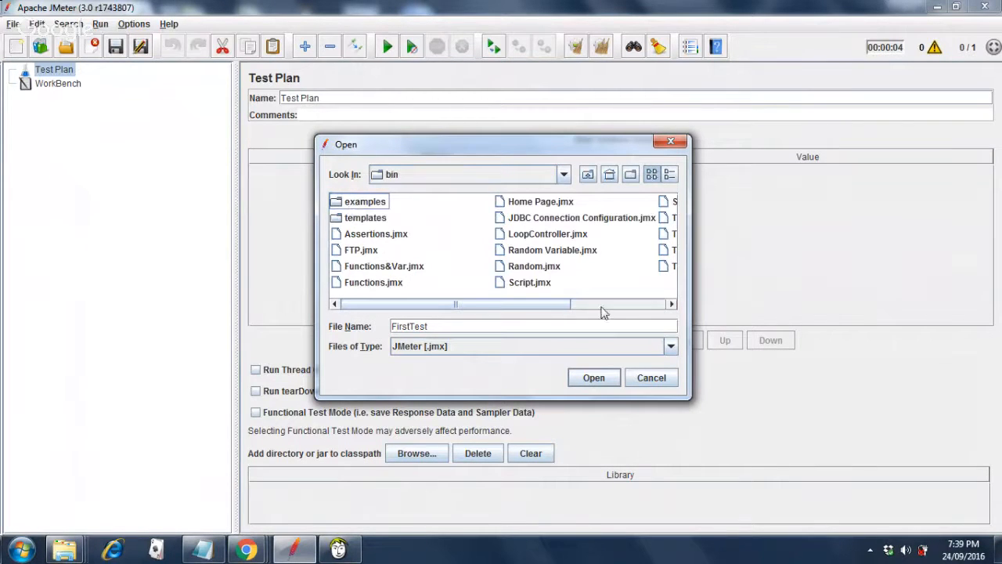
pyautogui.click(552, 236)
pyautogui.rightClick(552, 236)
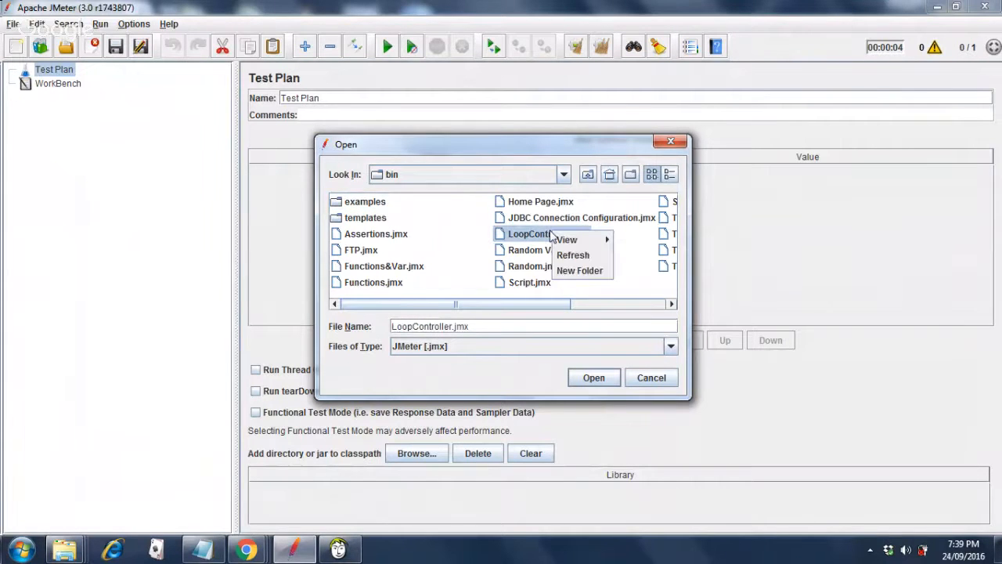
pyautogui.click(602, 383)
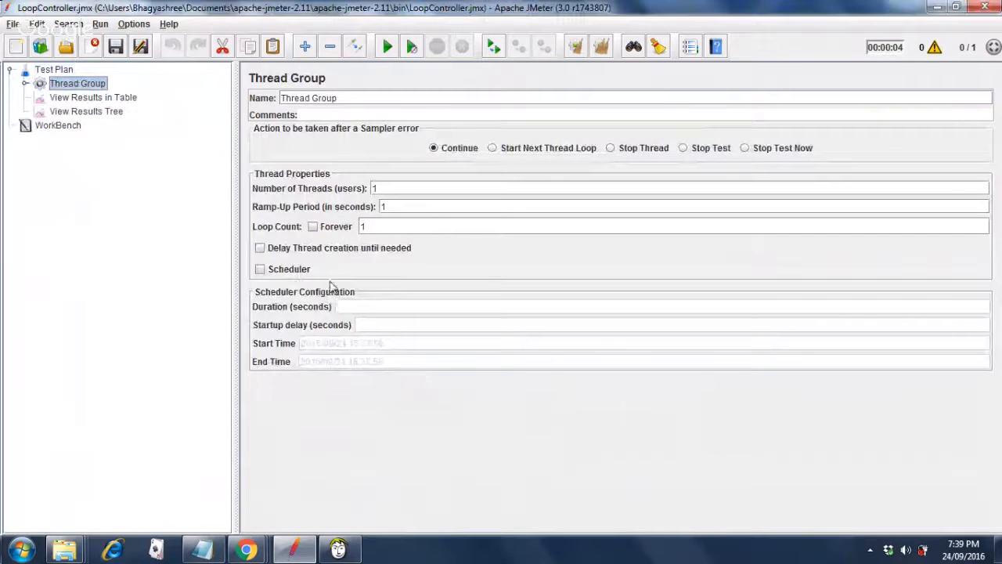
# Expand the Thread Group and Loop Controller and review the Register, Signon and Home Page requests.
pyautogui.click(25, 84)
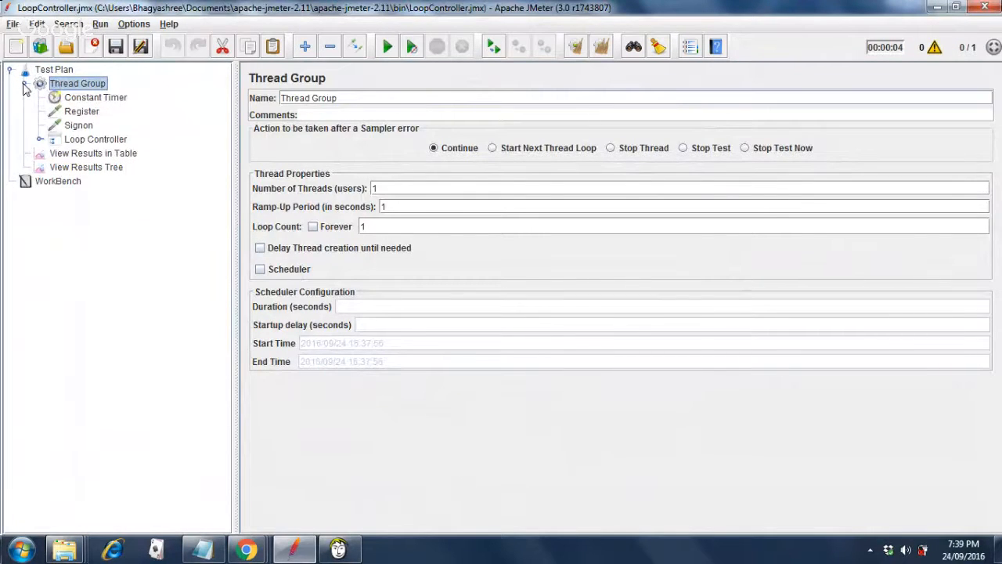
pyautogui.click(81, 115)
pyautogui.click(79, 128)
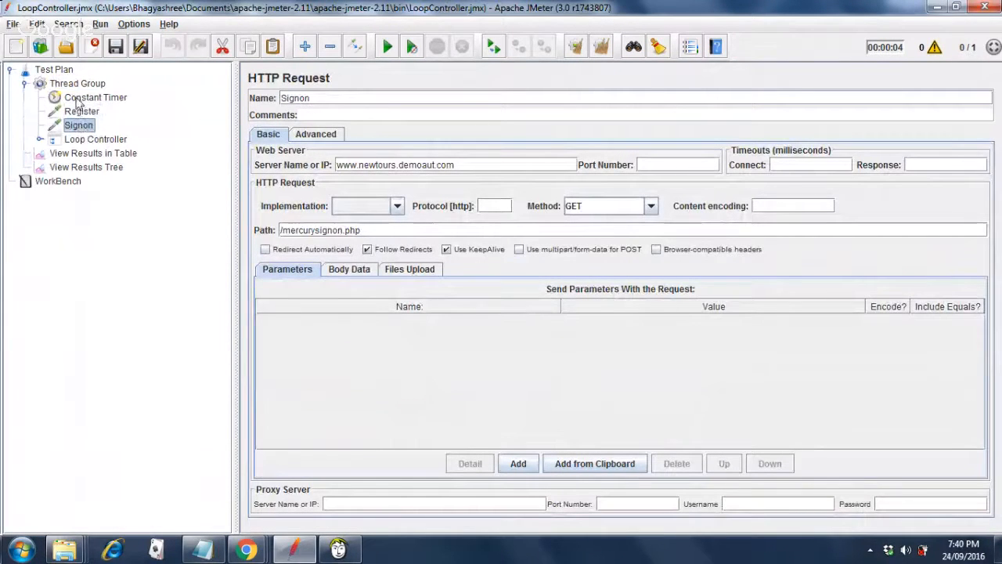
pyautogui.click(39, 139)
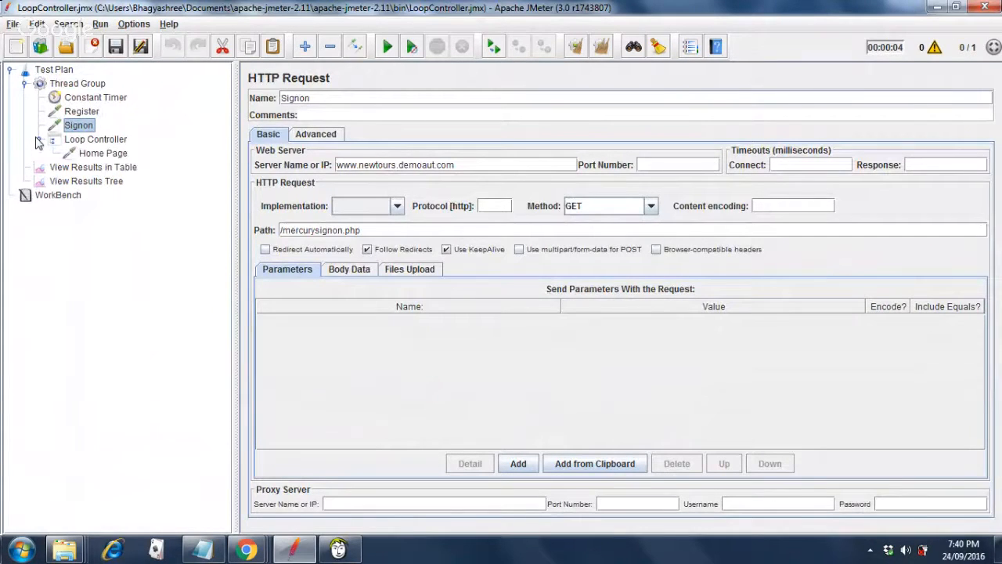
pyautogui.click(109, 156)
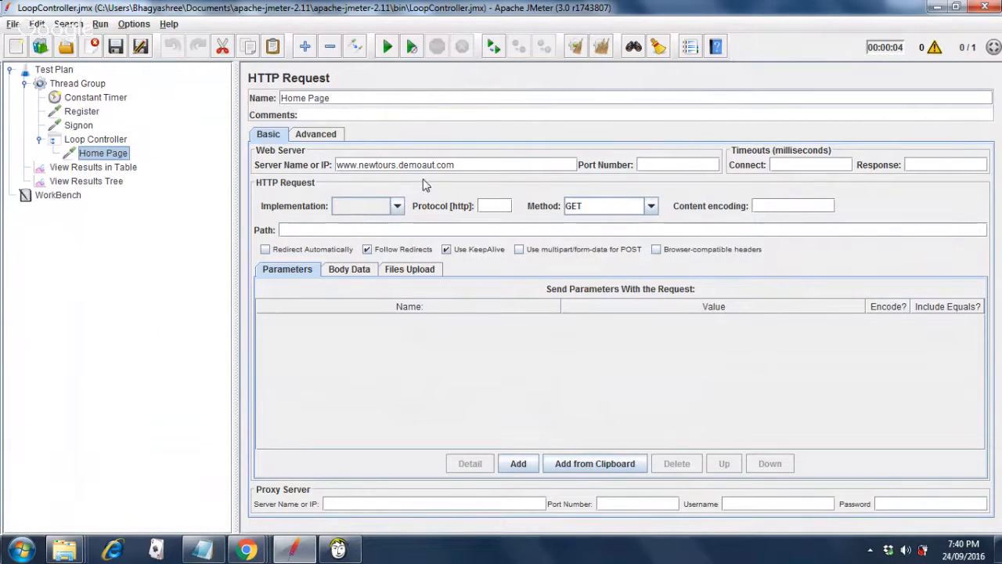
# Check the Loop Controller's loop count, revisit the requests, and view the Constant Timer's 2000 ms delay.
pyautogui.click(117, 142)
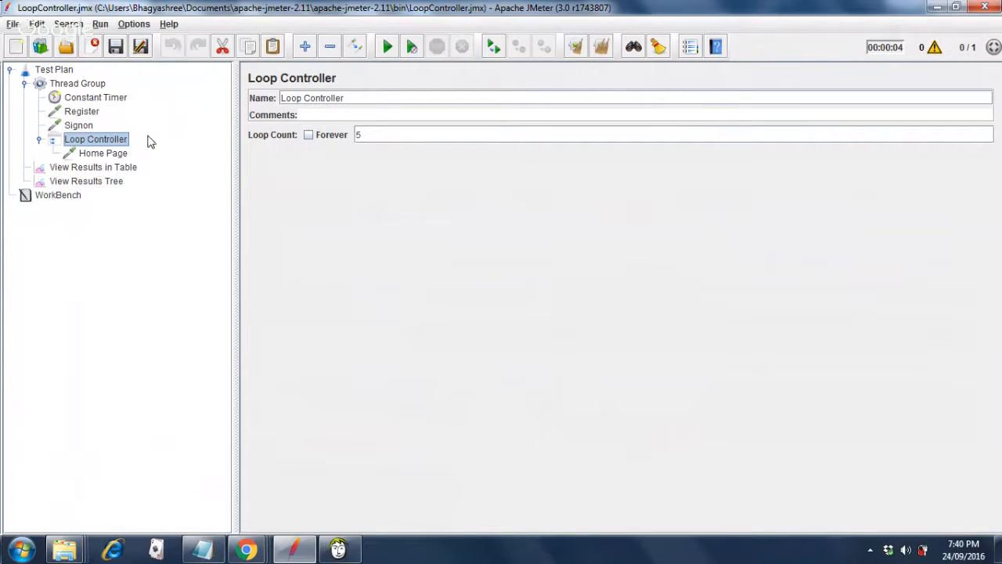
pyautogui.click(116, 156)
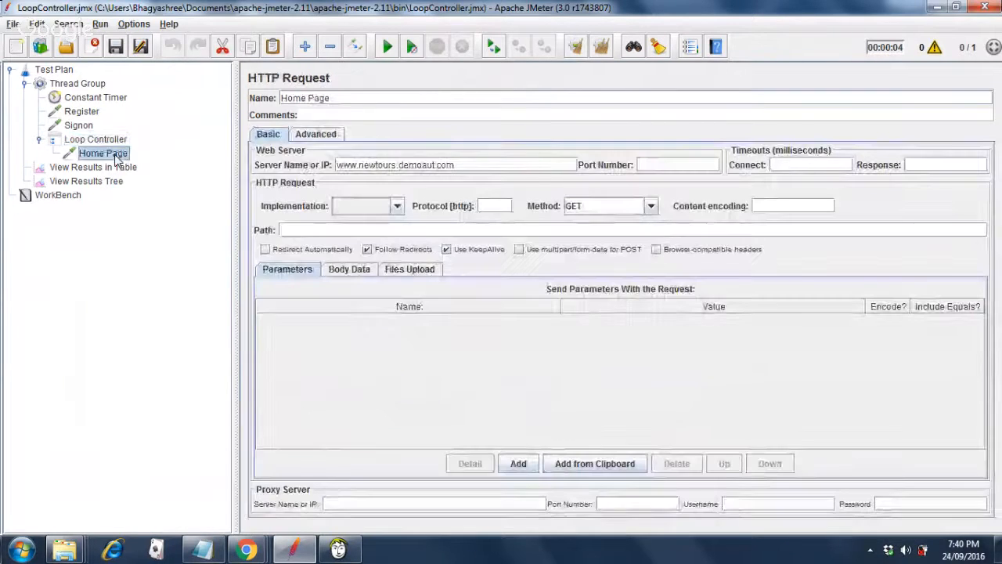
pyautogui.click(88, 116)
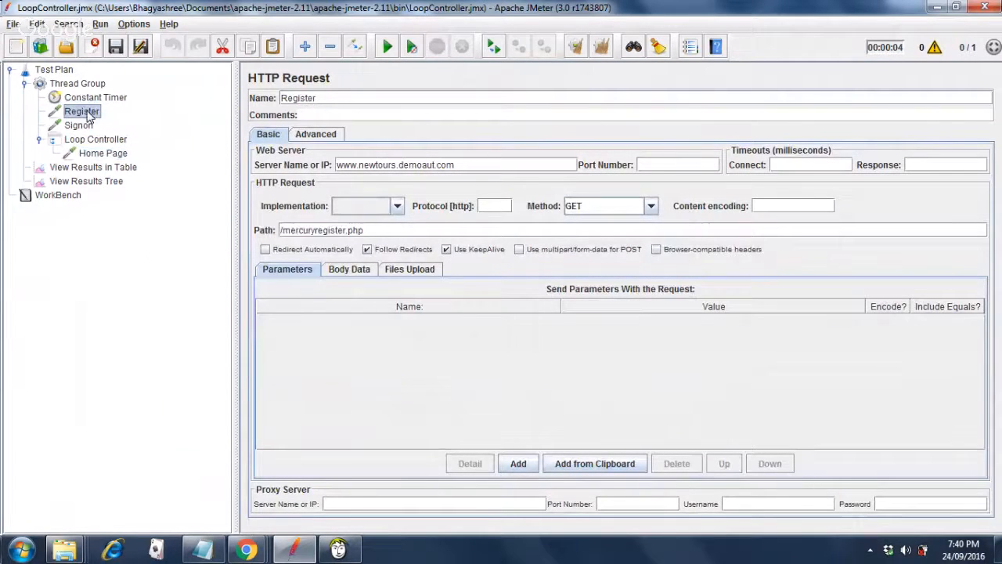
pyautogui.click(82, 127)
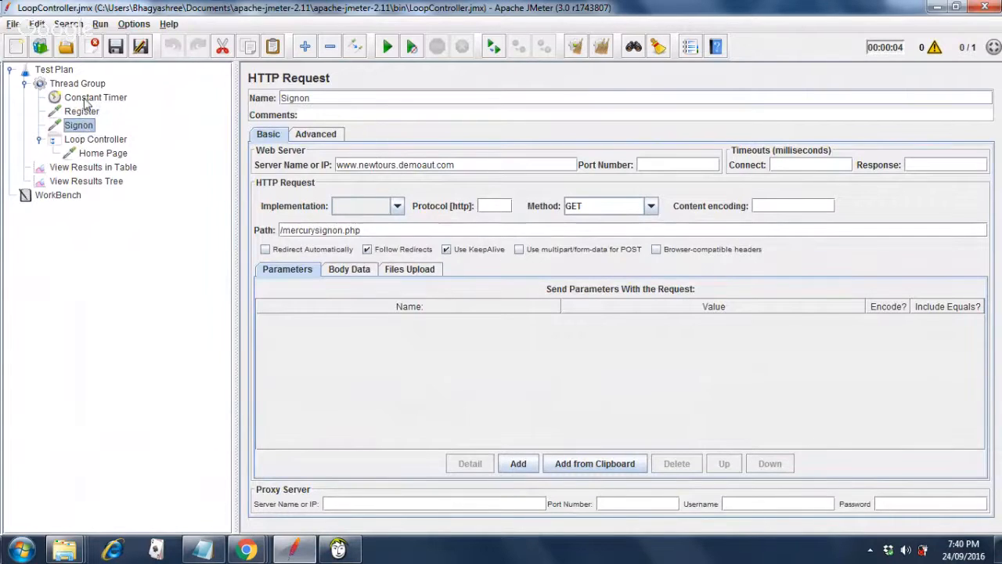
pyautogui.click(87, 100)
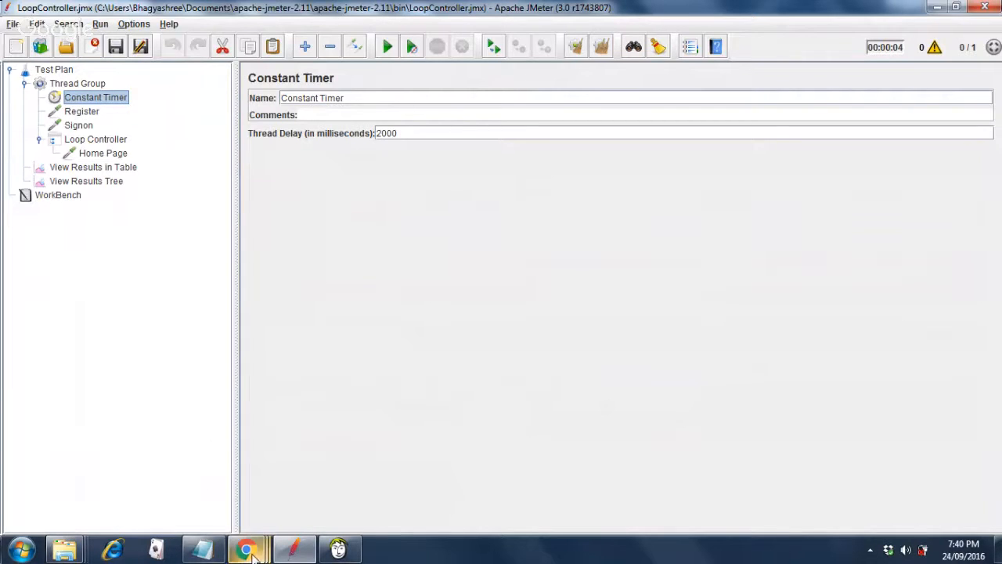
pyautogui.moveTo(252, 553)
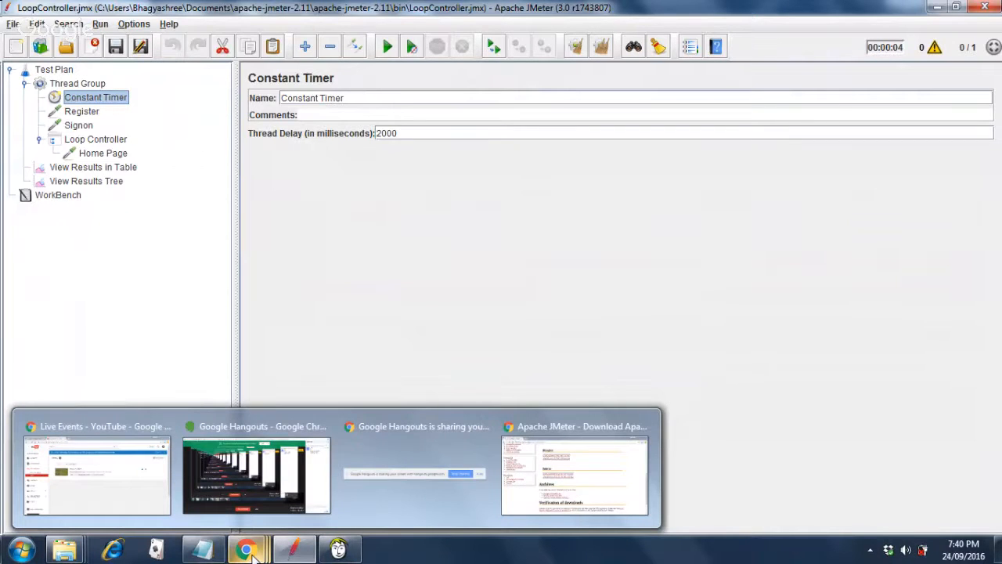
pyautogui.moveTo(257, 503)
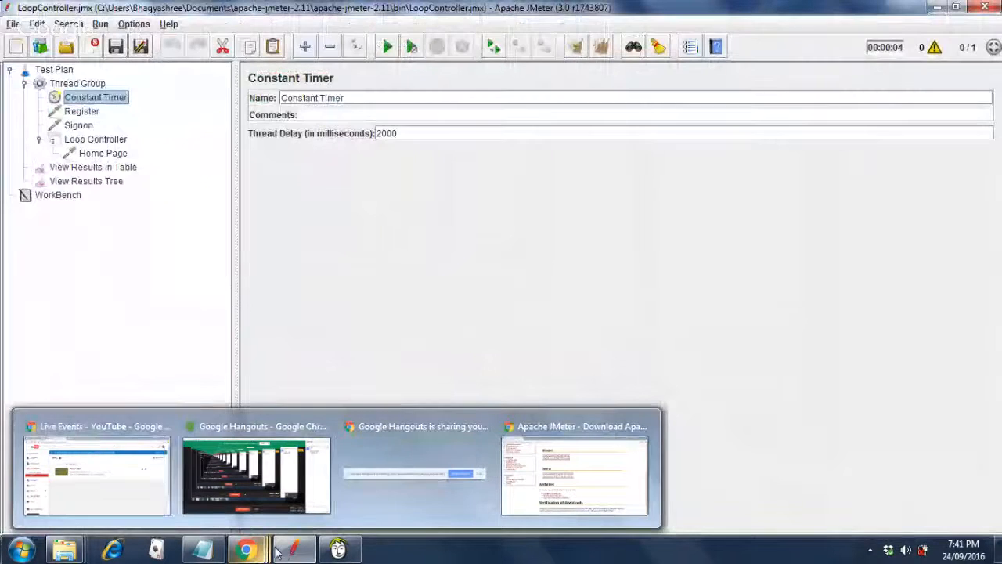
pyautogui.moveTo(295, 553)
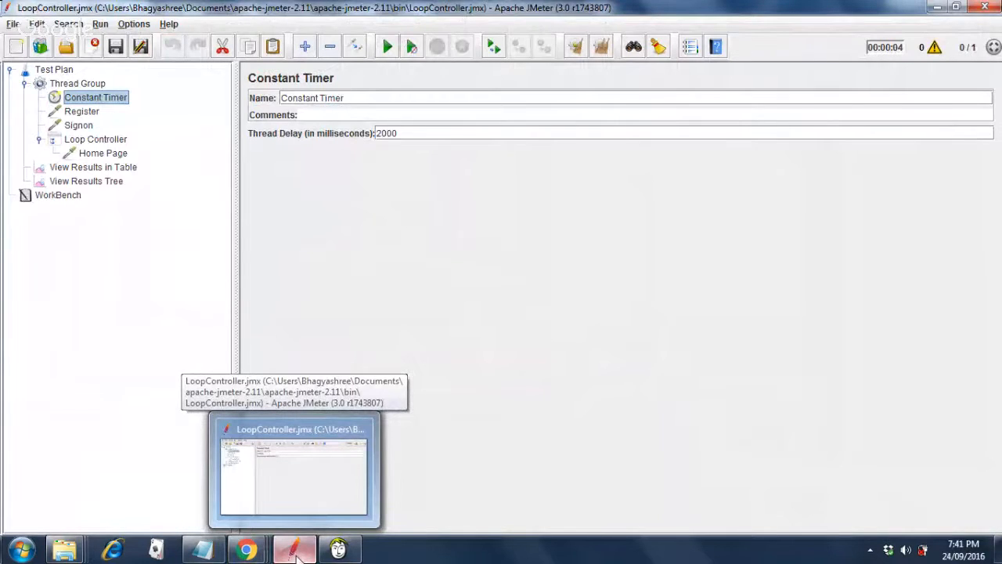
# Run the test plan from the View Results Tree listener to watch the samples come in.
pyautogui.click(82, 182)
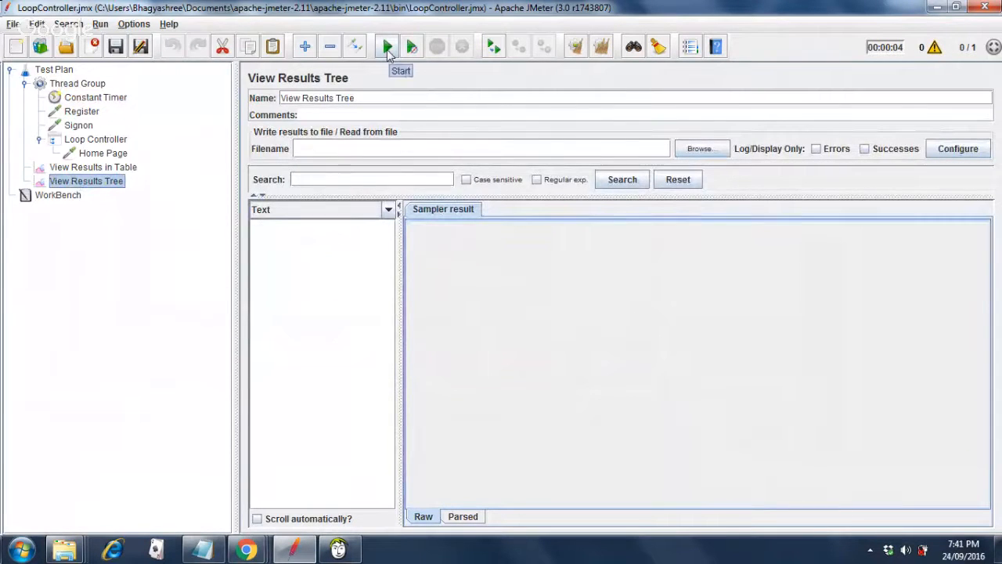
pyautogui.click(387, 47)
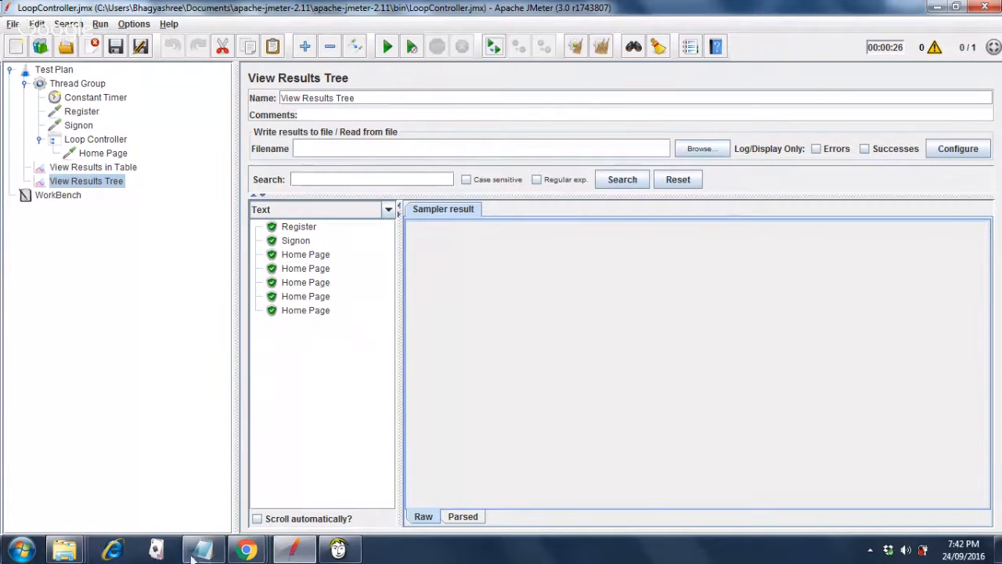
# Glance at the webinar notes in Notepad, then return to JMeter.
pyautogui.moveTo(203, 553)
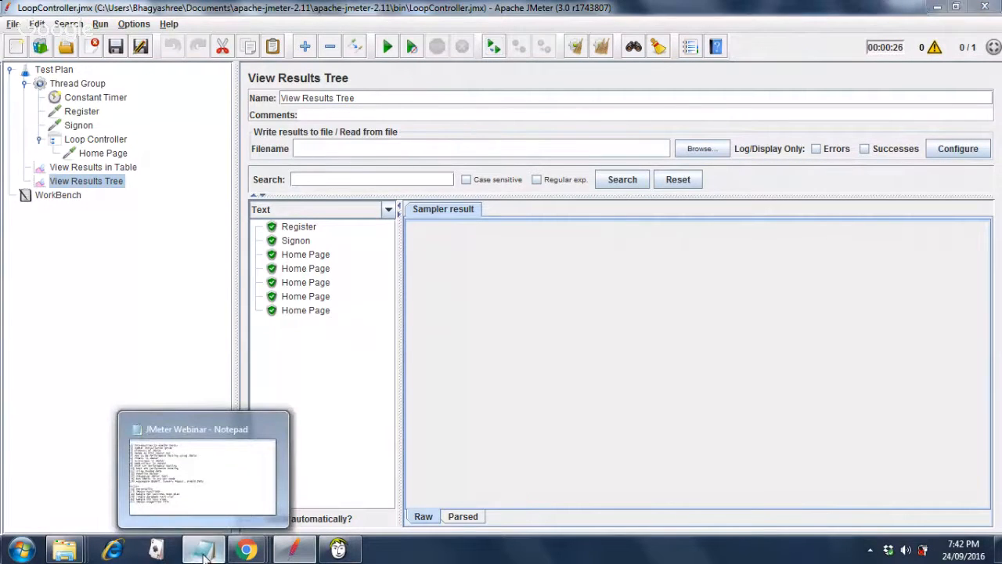
pyautogui.click(203, 553)
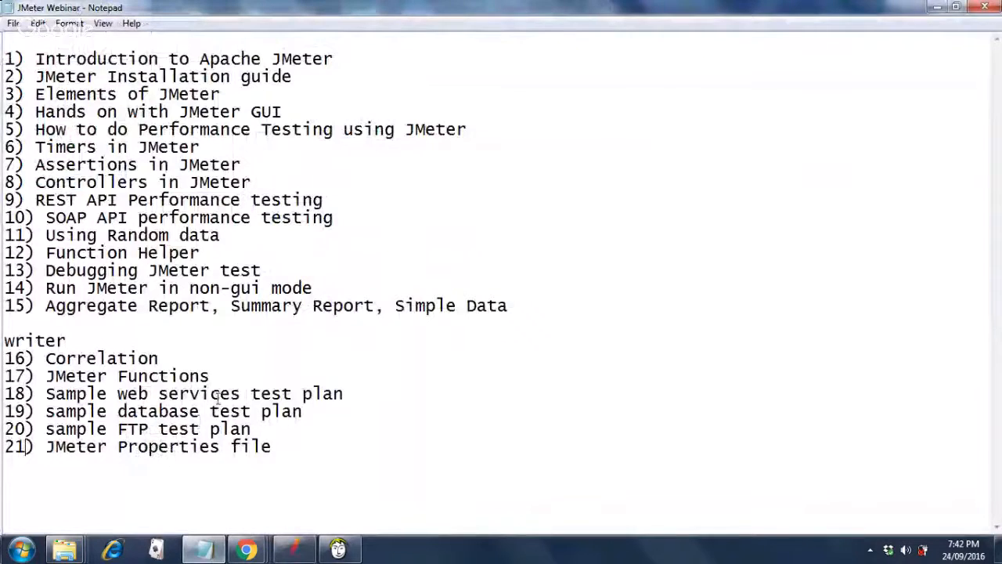
pyautogui.click(293, 554)
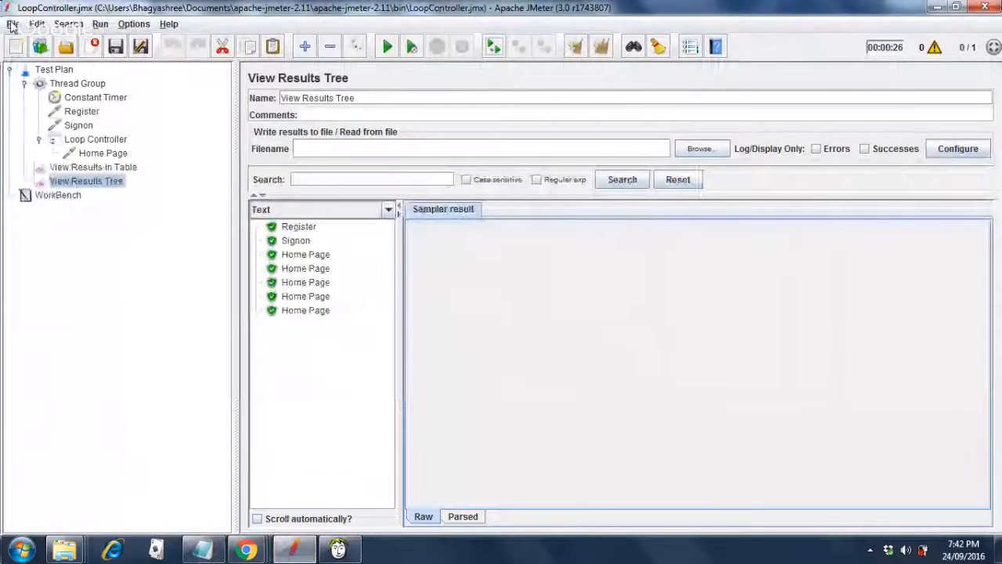
# Try reopening recent TransactionController.jmx and dismiss the file-not-found error.
pyautogui.click(12, 24)
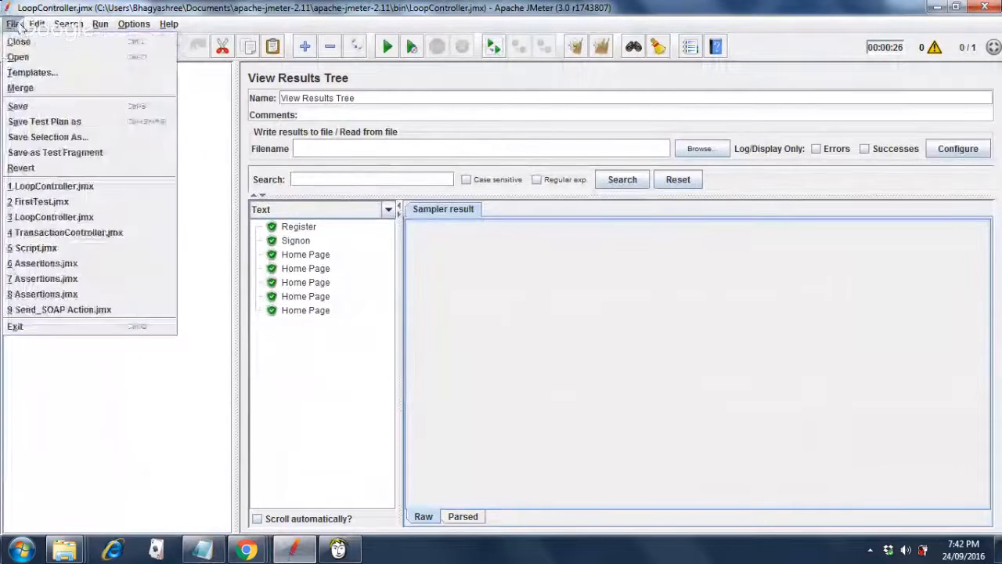
pyautogui.click(43, 239)
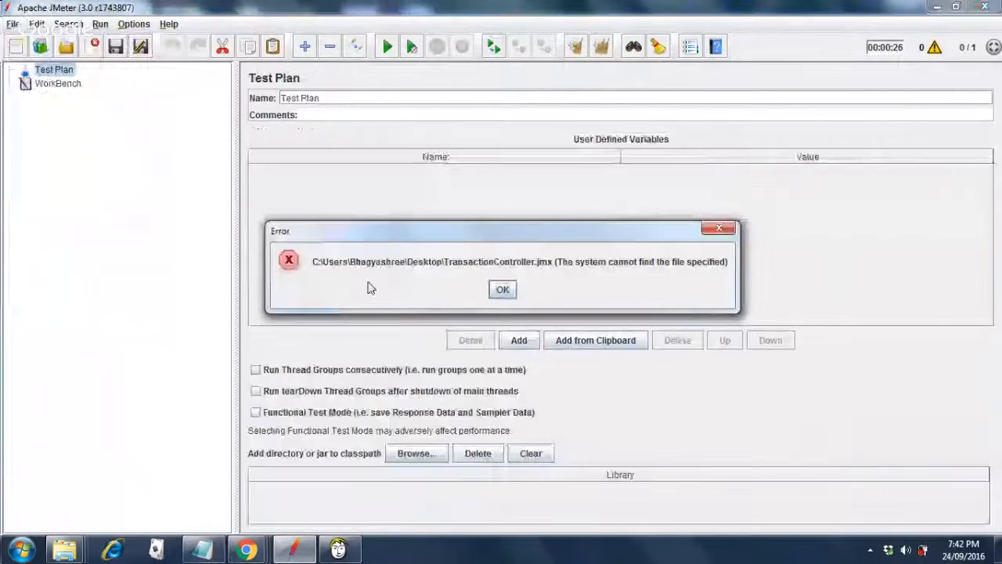
pyautogui.click(502, 291)
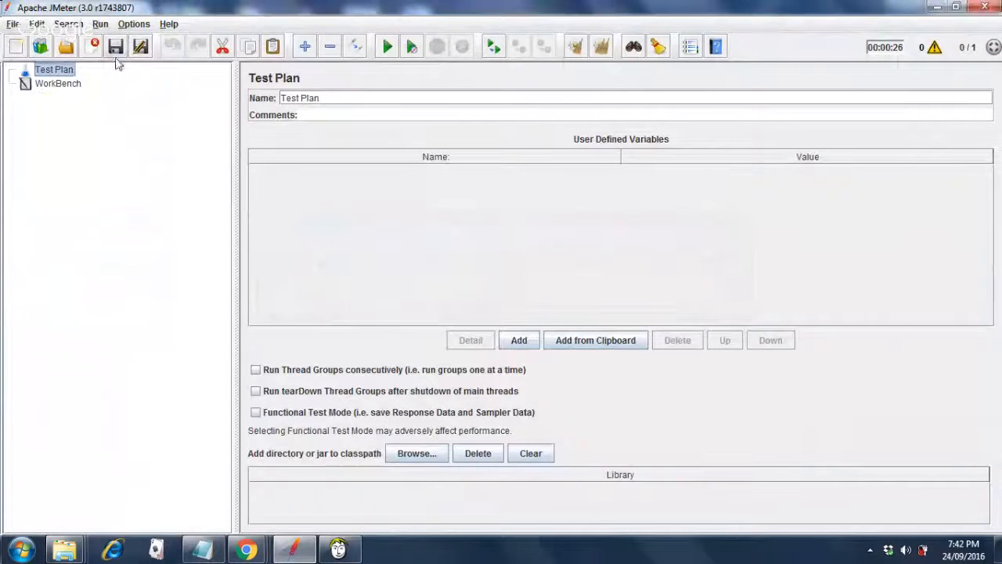
# In the Open dialog, browse from Documents into apache-jmeter-2.11's bin folder.
pyautogui.click(13, 25)
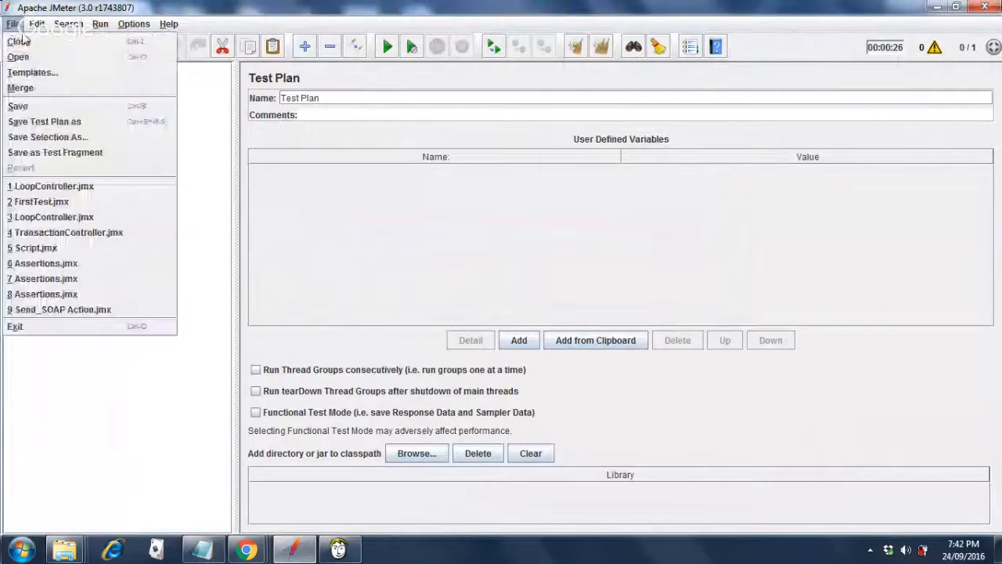
pyautogui.click(17, 57)
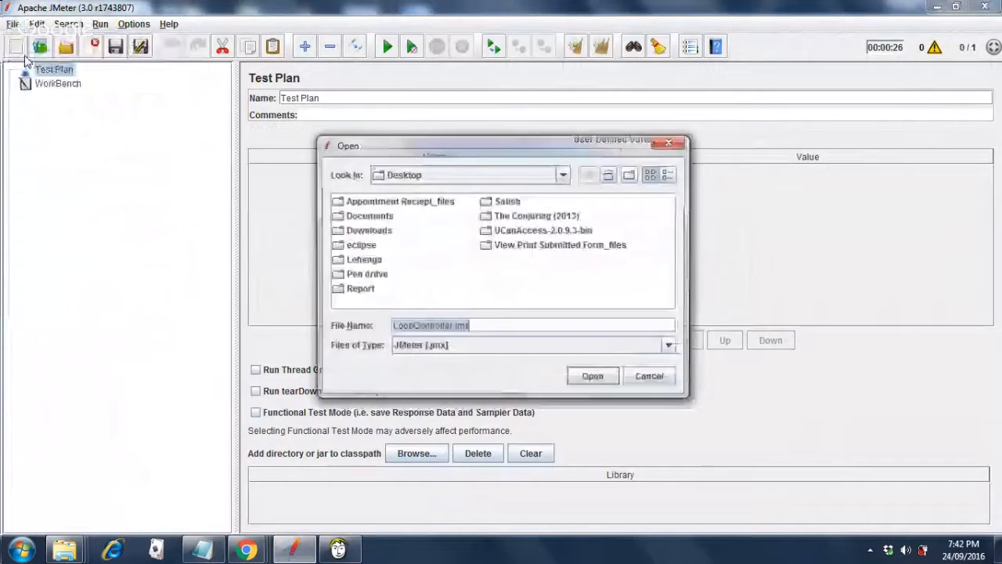
pyautogui.click(567, 175)
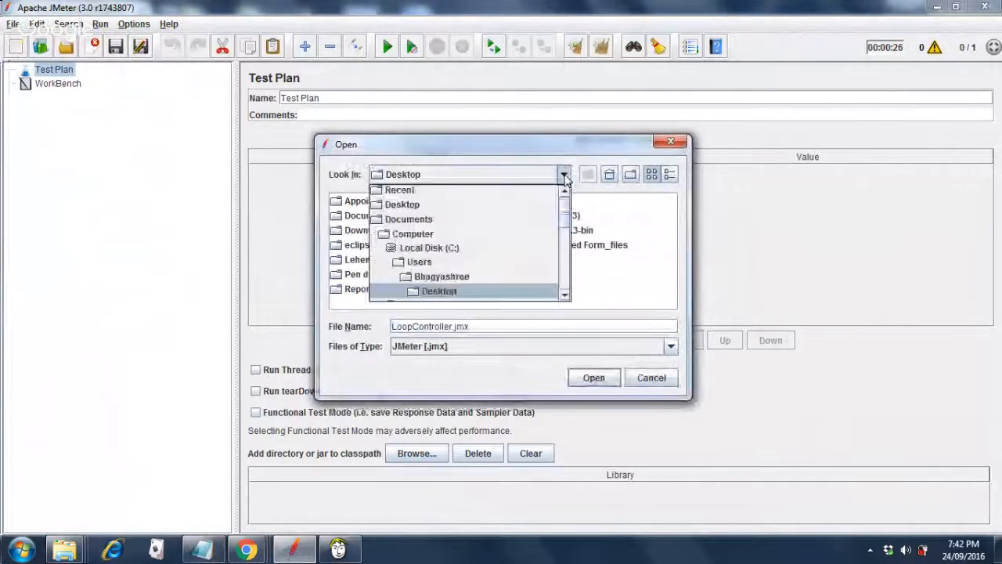
pyautogui.click(441, 248)
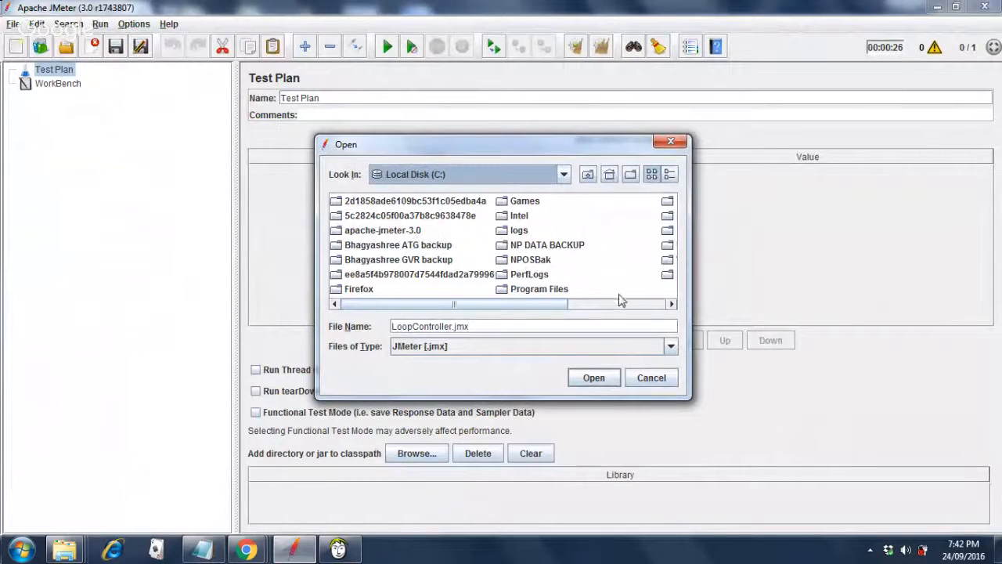
pyautogui.click(564, 174)
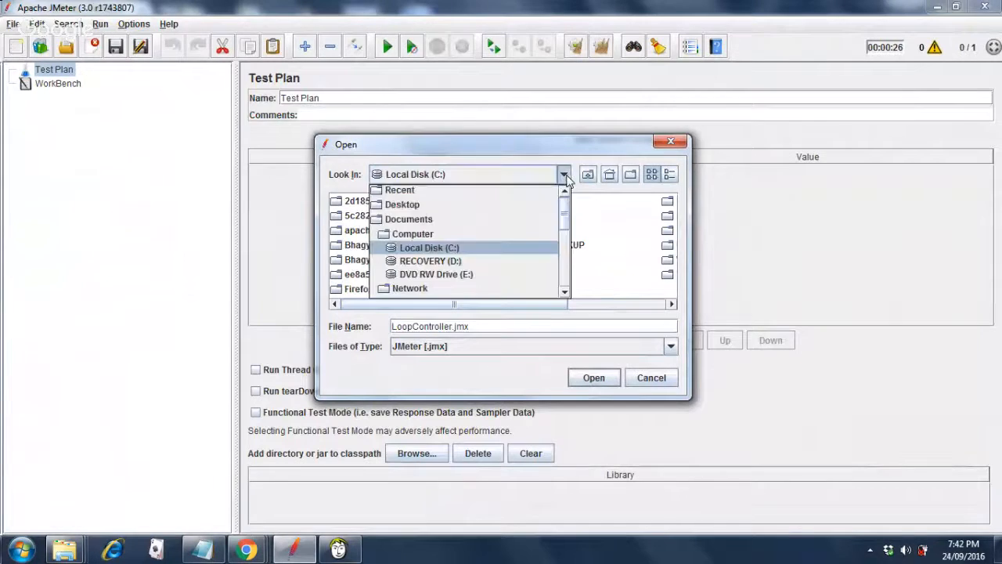
pyautogui.click(409, 223)
pyautogui.doubleClick(403, 233)
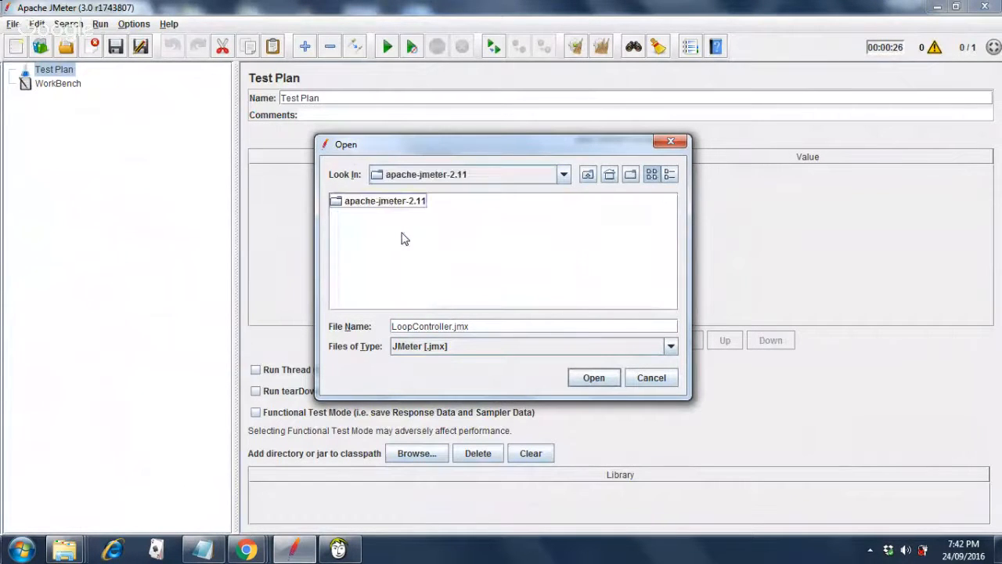
pyautogui.click(402, 205)
pyautogui.doubleClick(402, 205)
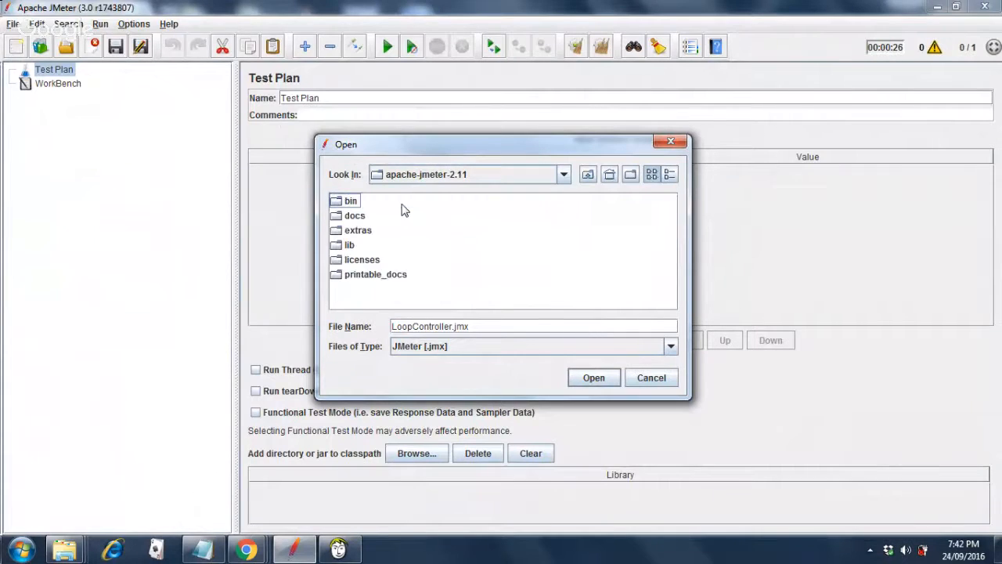
pyautogui.doubleClick(353, 202)
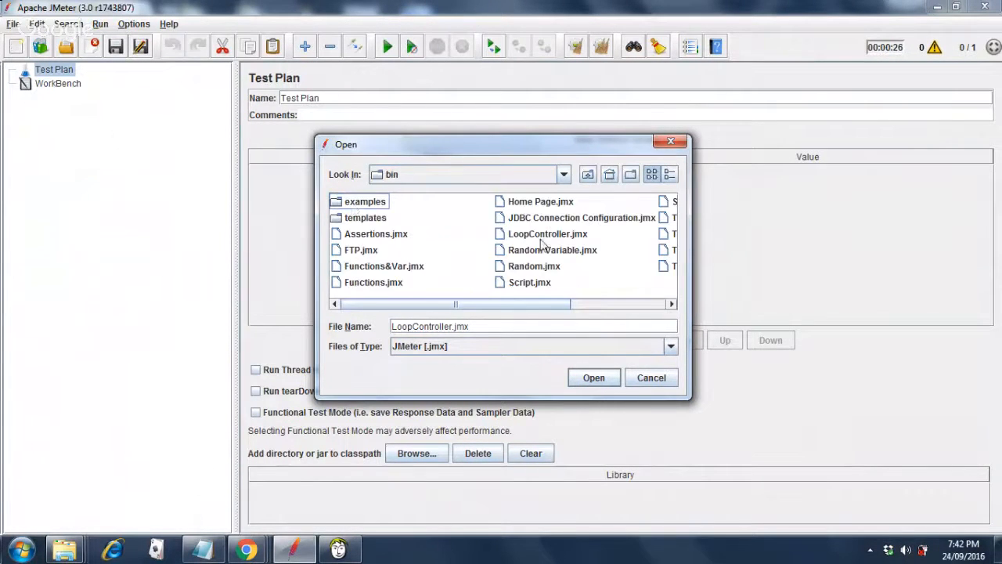
# Open TransactionController.jmx from the bin folder.
pyautogui.click(640, 305)
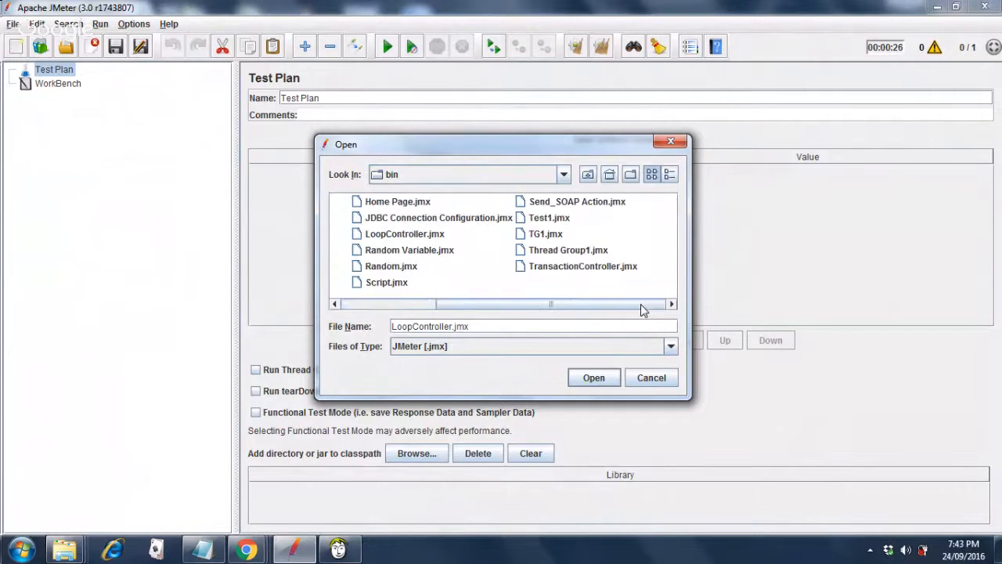
pyautogui.click(603, 268)
pyautogui.doubleClick(603, 268)
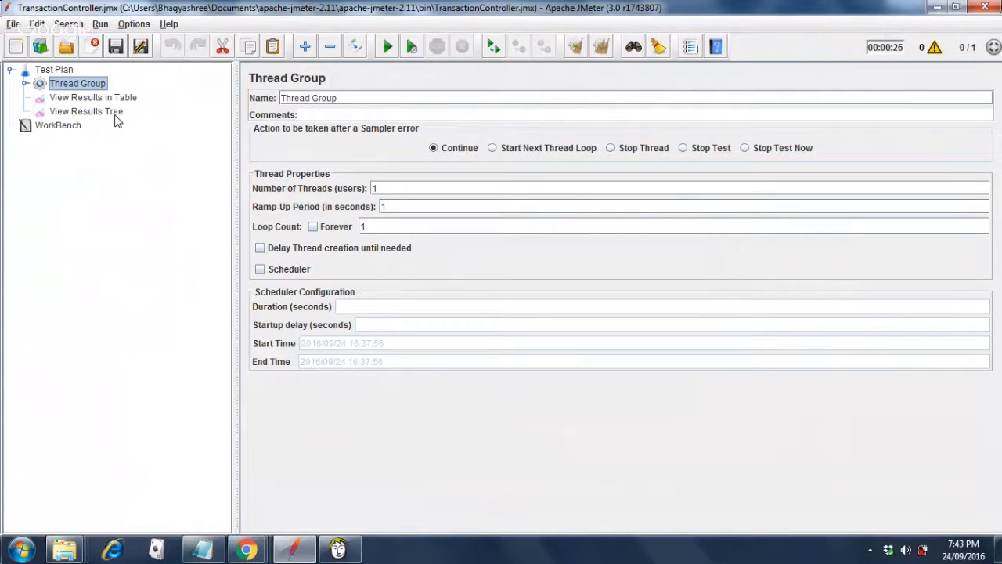
# Expand Thread Group > Transaction Controller > Home Page and edit the Response Assertion pattern from 233 to 200.
pyautogui.click(25, 84)
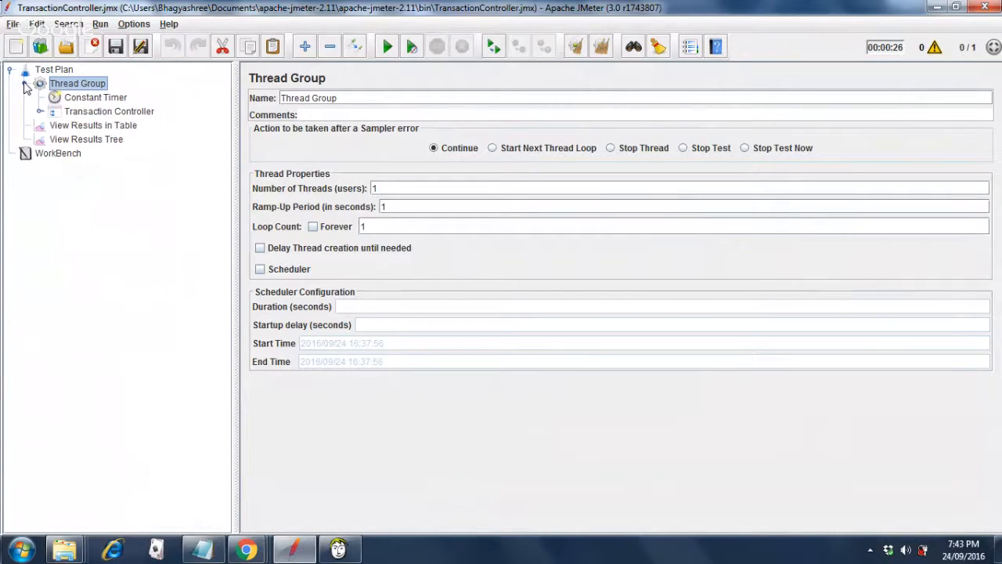
pyautogui.click(98, 98)
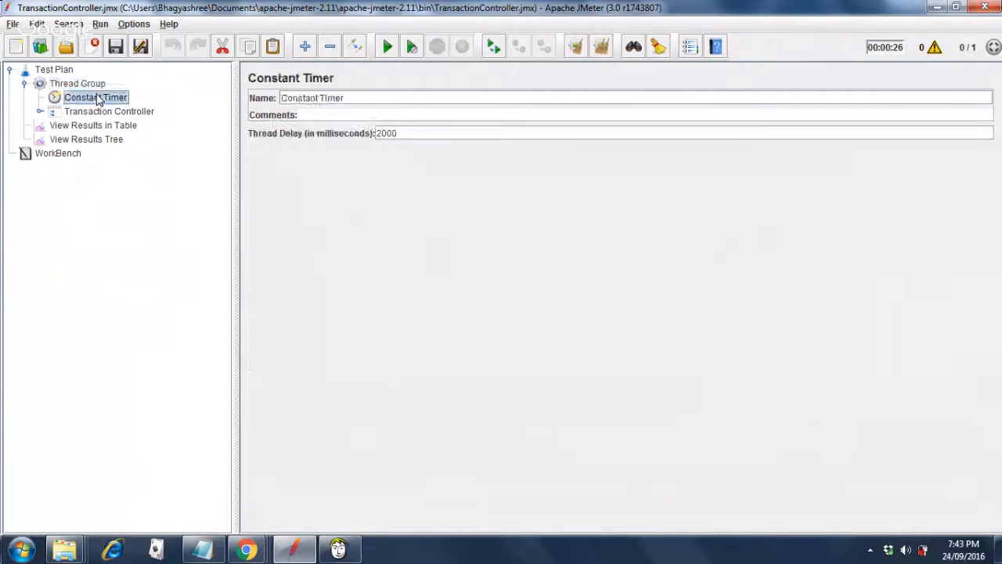
pyautogui.click(40, 113)
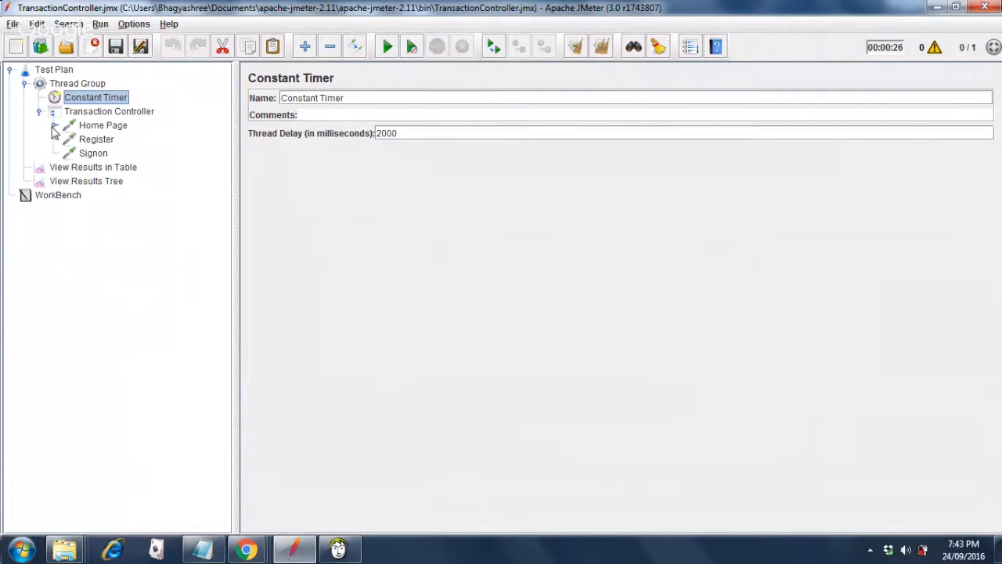
pyautogui.click(53, 126)
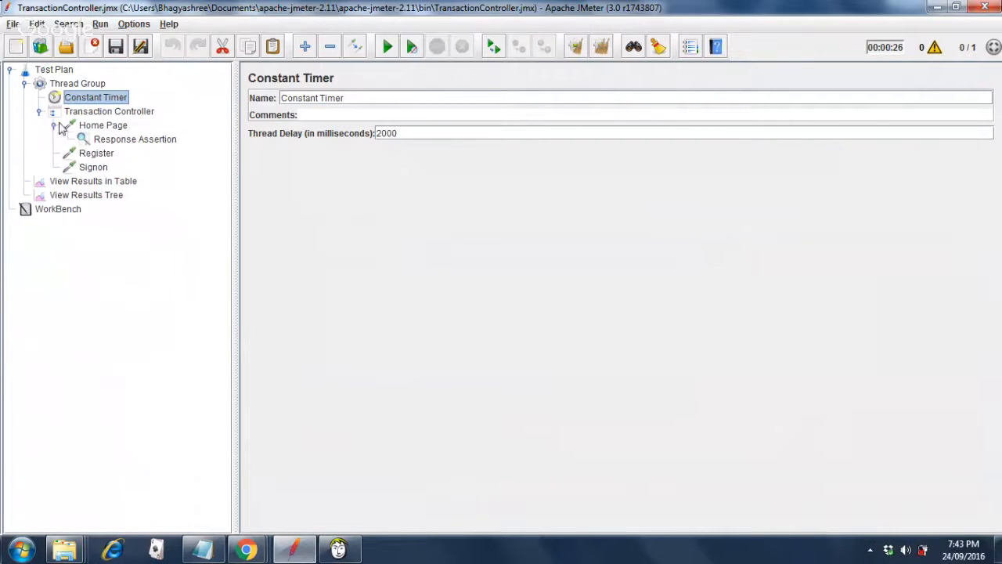
pyautogui.click(143, 149)
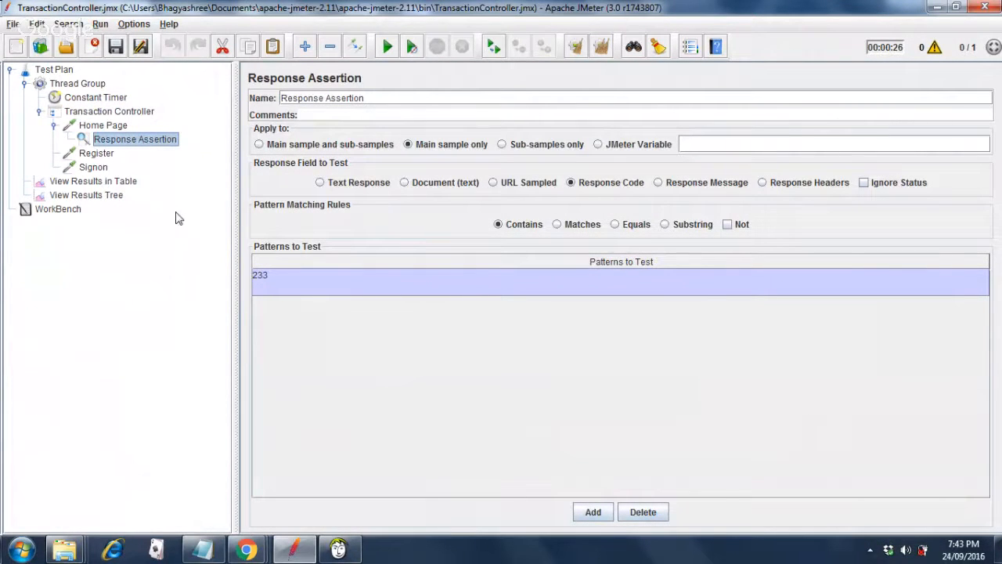
pyautogui.doubleClick(270, 278)
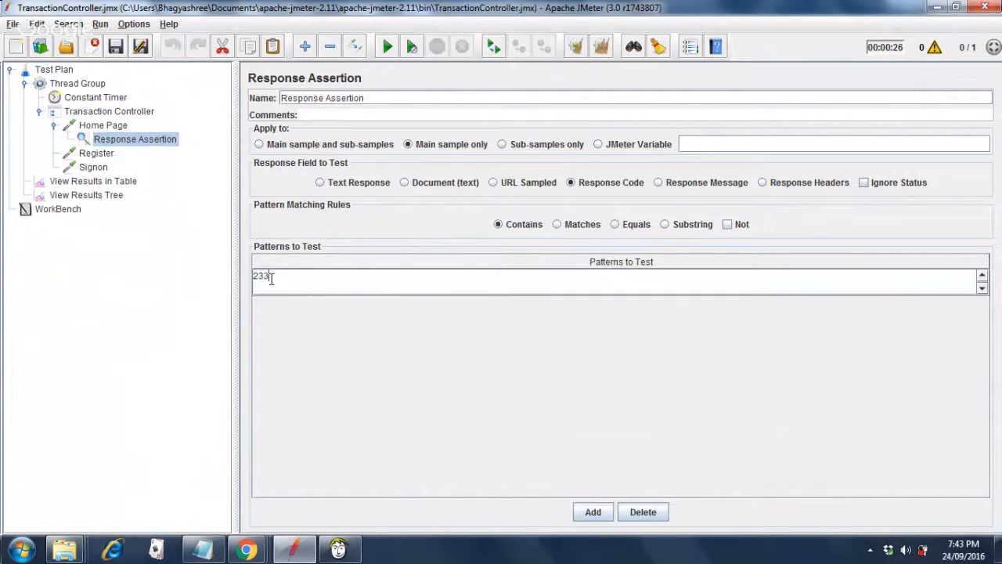
pyautogui.press('BackSpace')
pyautogui.press('BackSpace')
pyautogui.write('00')
# Compare the Transaction Controller settings with the Constant Timer's 2000 ms delay, ending on the controller.
pyautogui.click(89, 115)
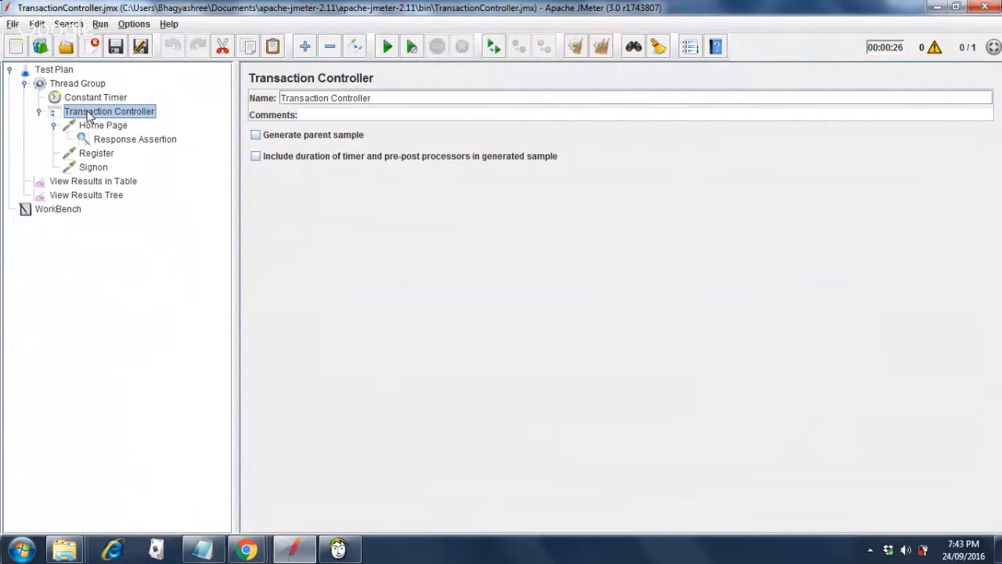
pyautogui.click(89, 101)
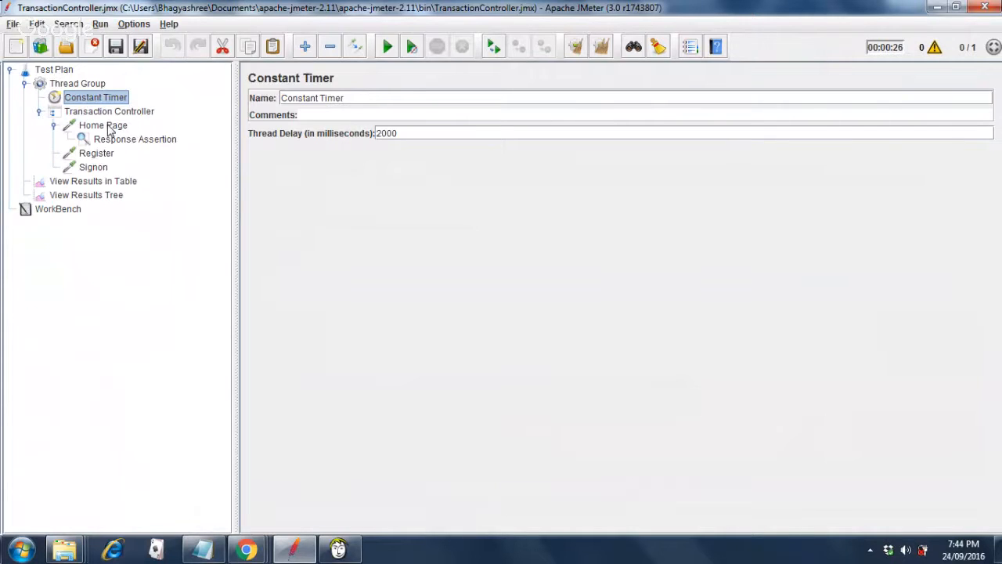
pyautogui.click(108, 116)
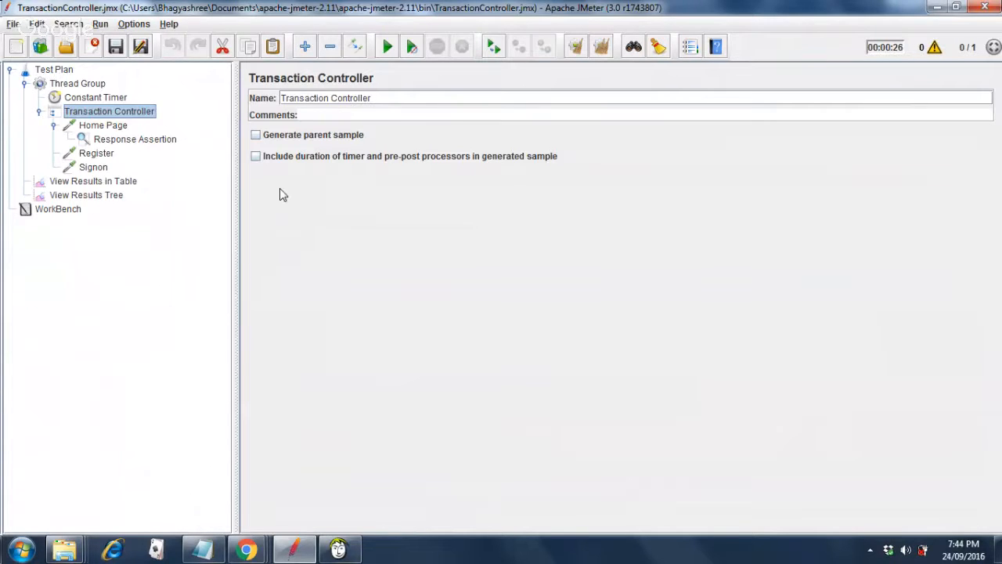
# Leave Generate parent sample unticked, run the test, and inspect the Transaction Controller result.
pyautogui.click(256, 141)
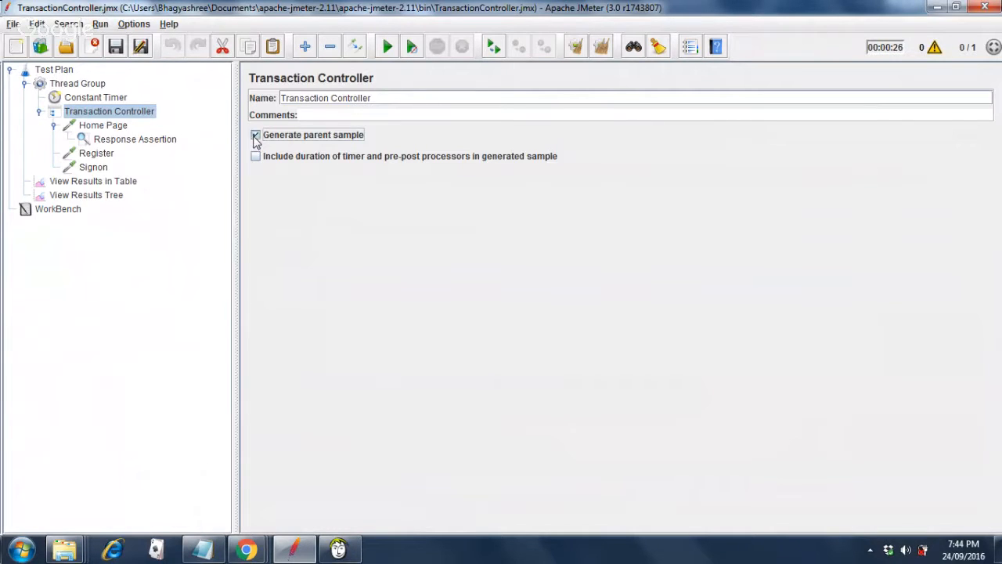
pyautogui.click(256, 139)
pyautogui.click(106, 197)
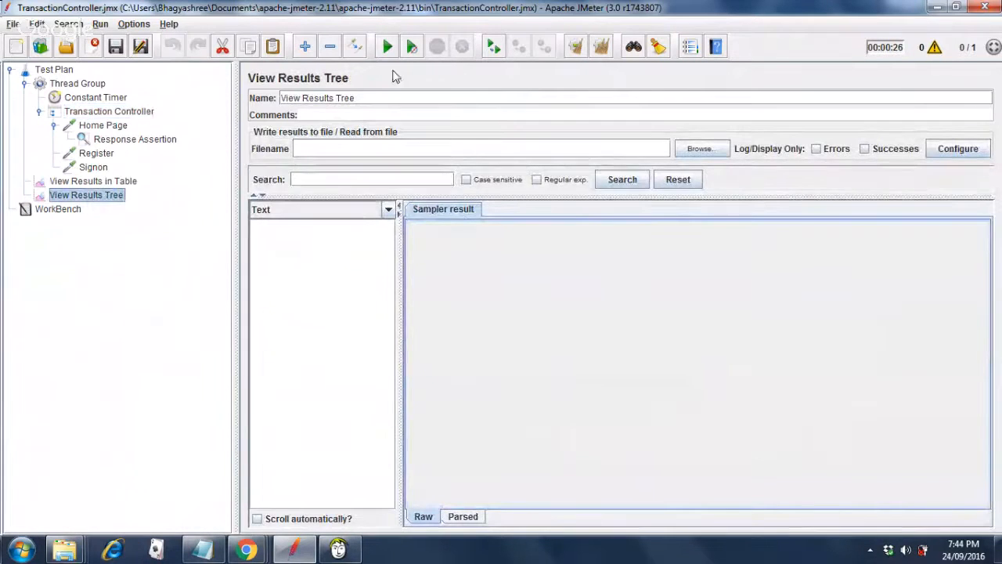
pyautogui.click(385, 47)
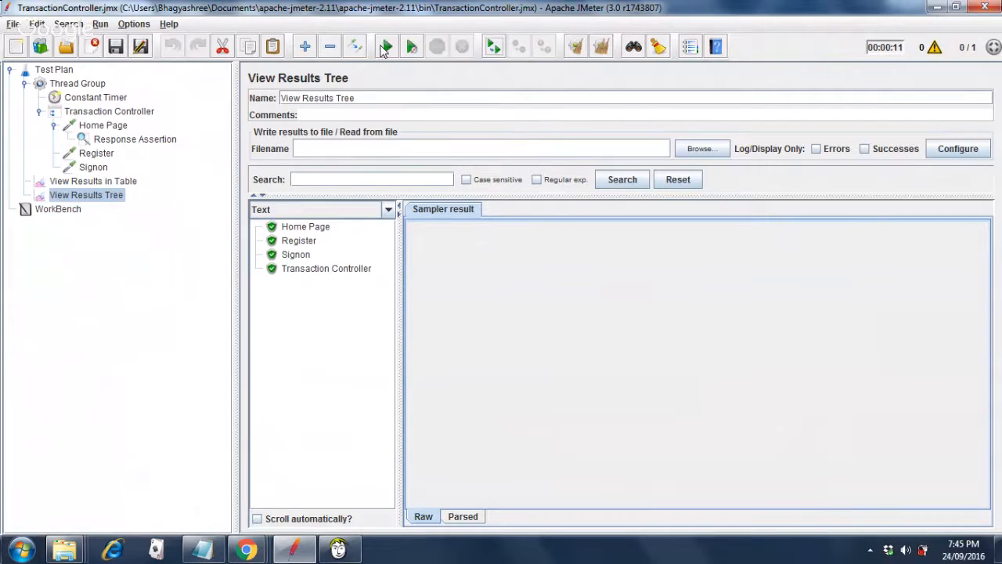
pyautogui.click(320, 274)
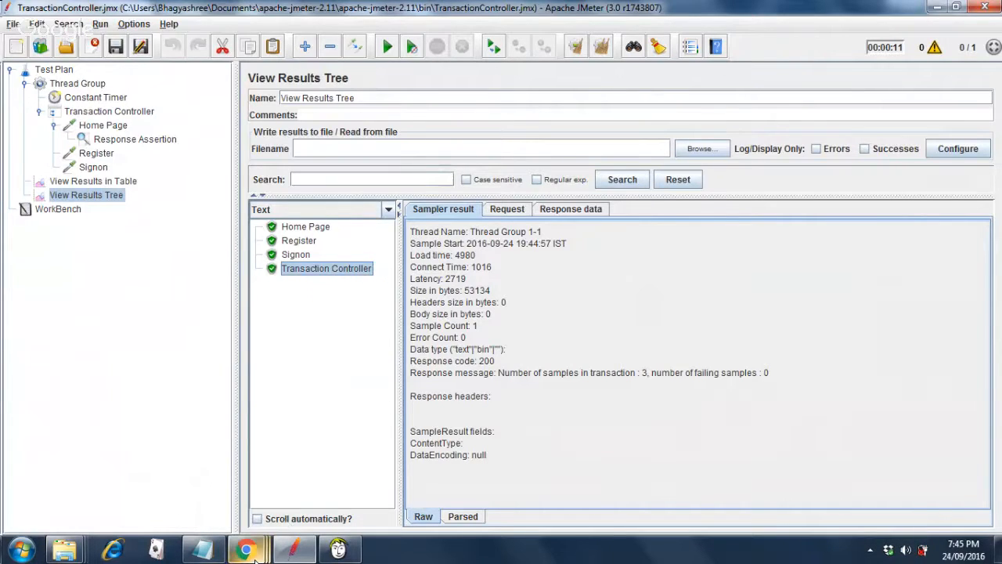
# Clear all results in View Results Tree and View Results in Table.
pyautogui.moveTo(246, 550)
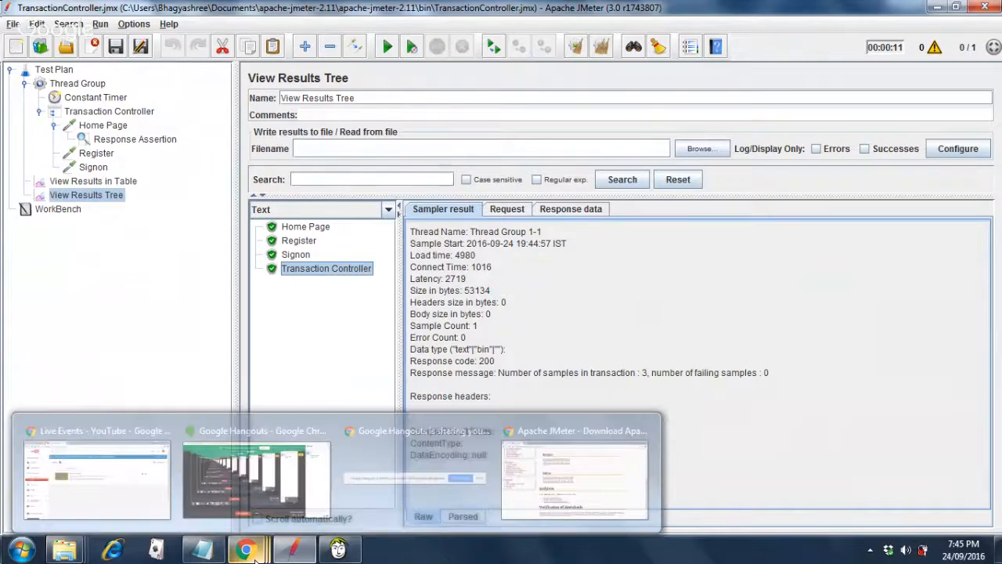
pyautogui.moveTo(255, 509)
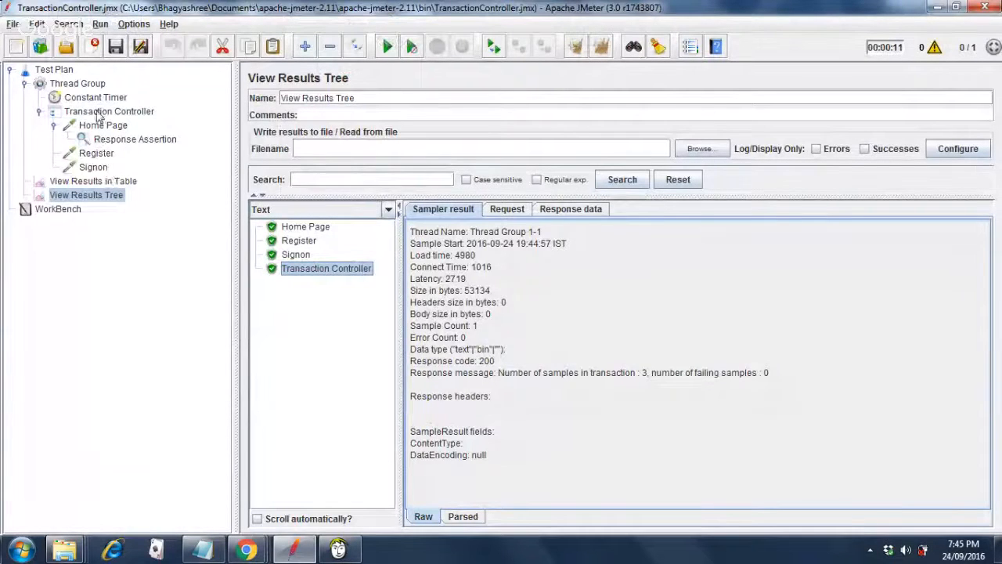
pyautogui.click(603, 50)
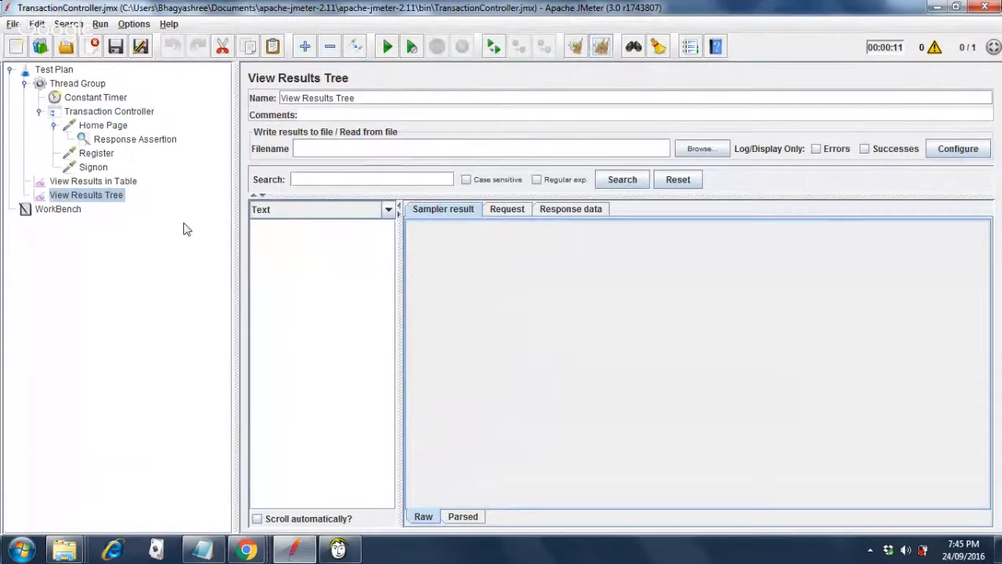
pyautogui.click(94, 184)
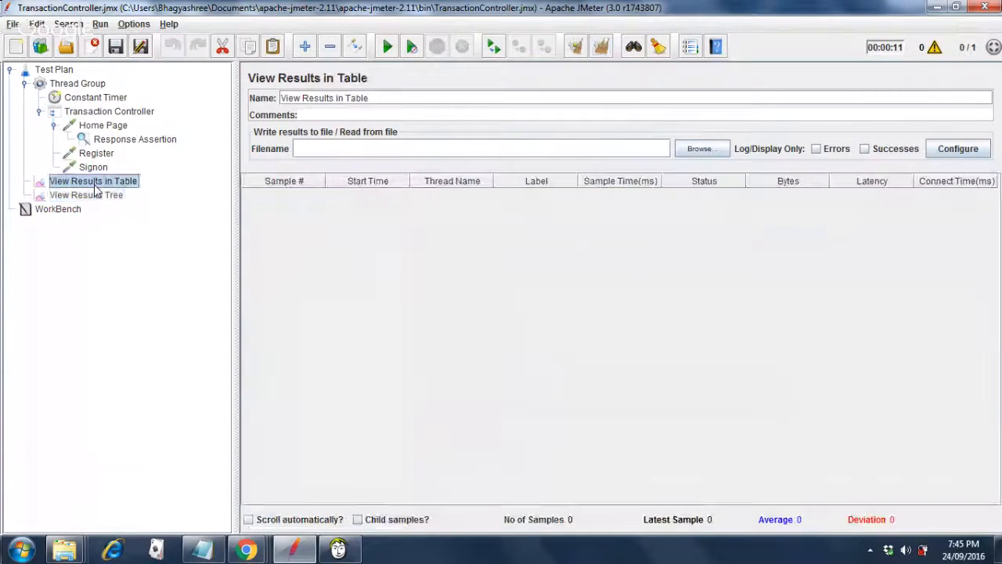
pyautogui.click(603, 47)
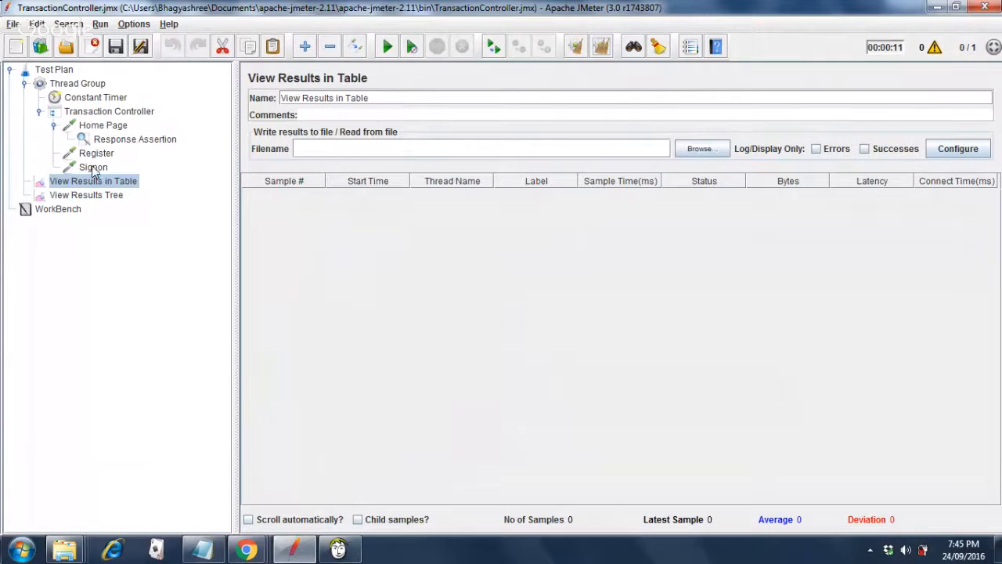
# Tick Generate parent sample, rerun, and expand the parent result to show Home Page, Register and Signon.
pyautogui.click(110, 116)
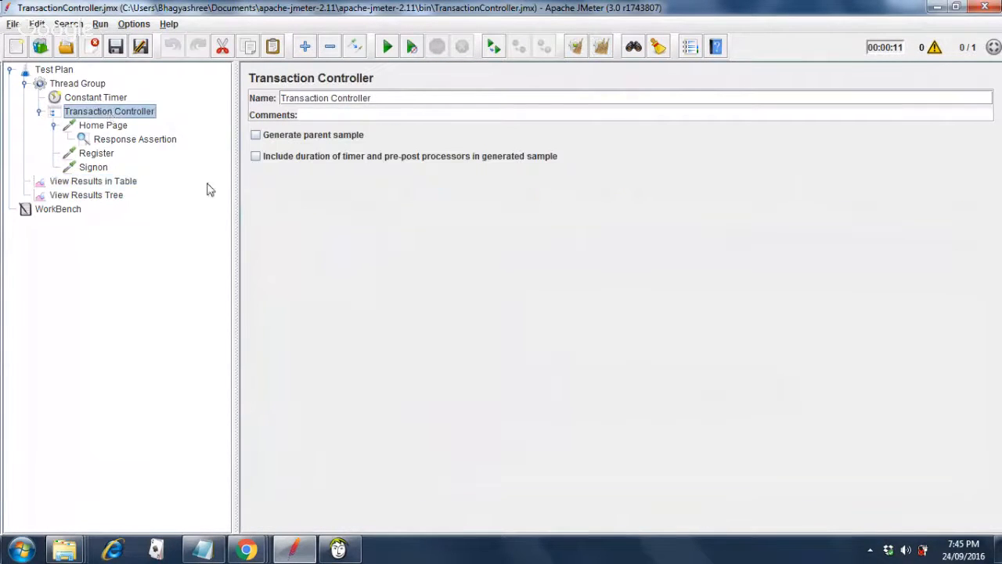
pyautogui.click(256, 137)
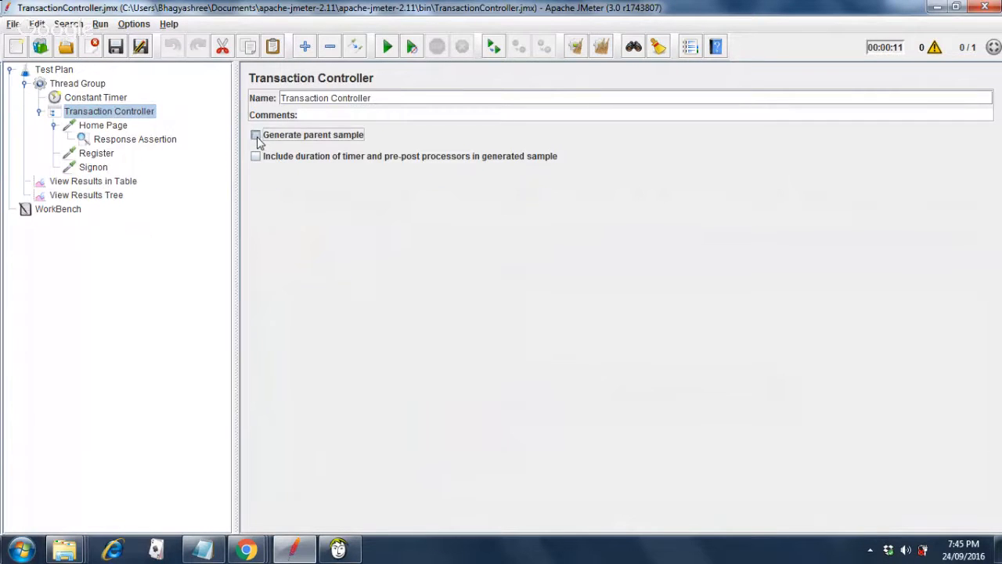
pyautogui.click(109, 200)
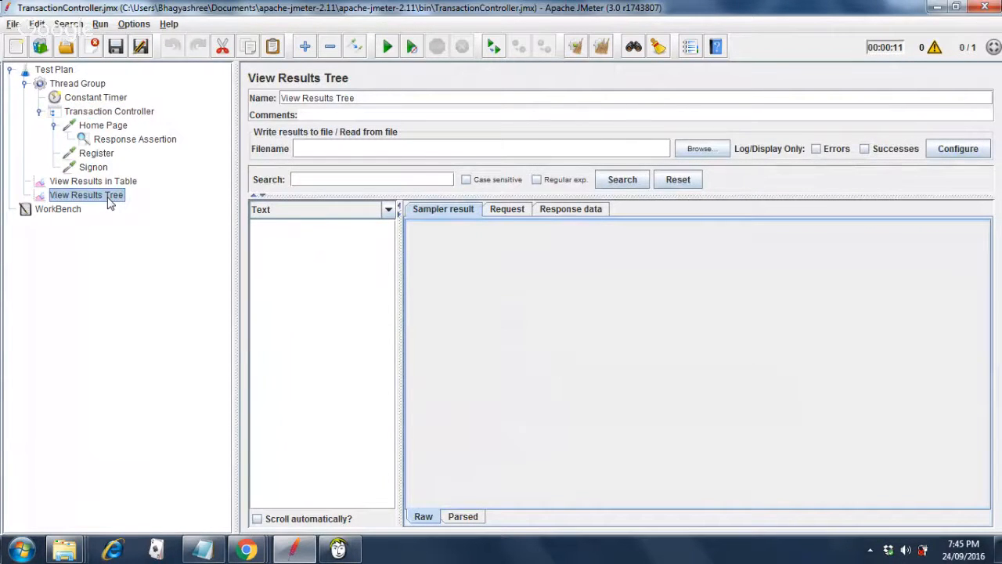
pyautogui.click(389, 56)
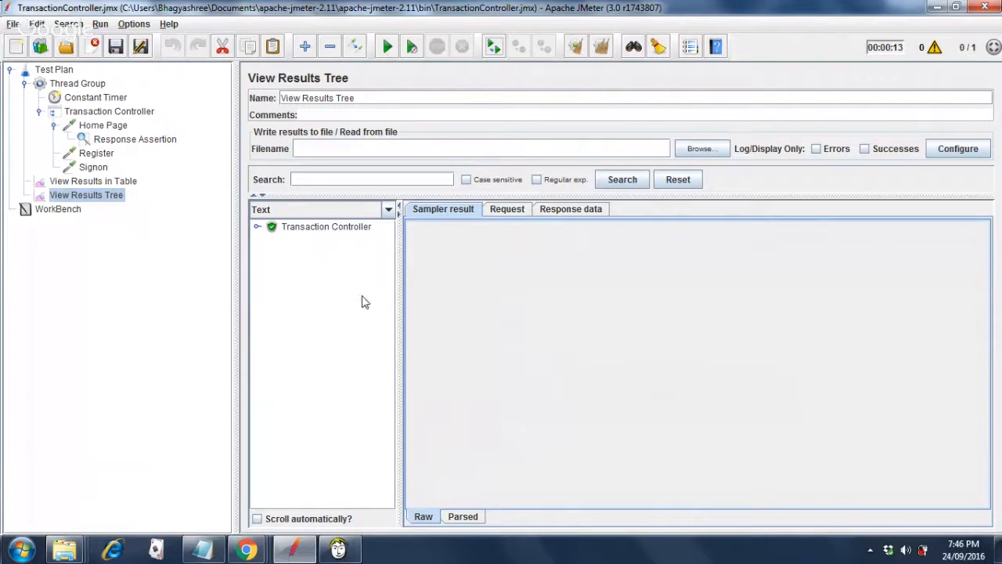
pyautogui.click(318, 232)
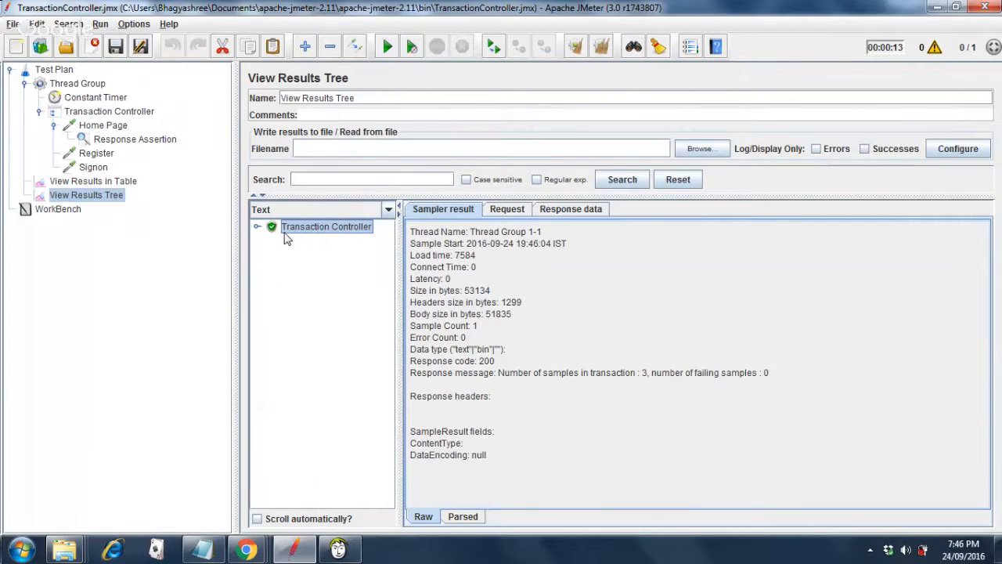
pyautogui.click(258, 228)
# Untick Generate parent sample and include timer and pre-post processor durations on the Transaction Controller.
pyautogui.click(133, 115)
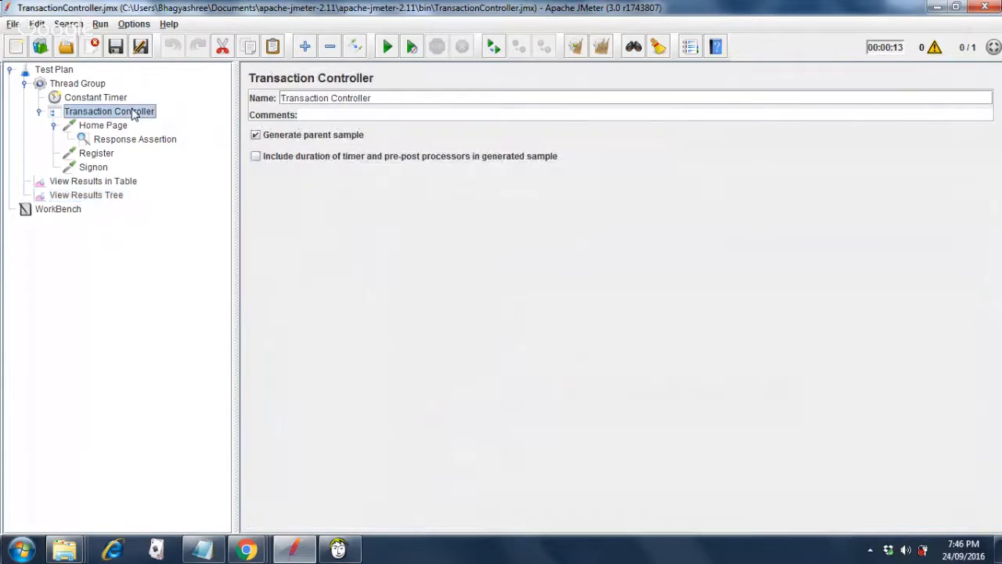
pyautogui.click(256, 137)
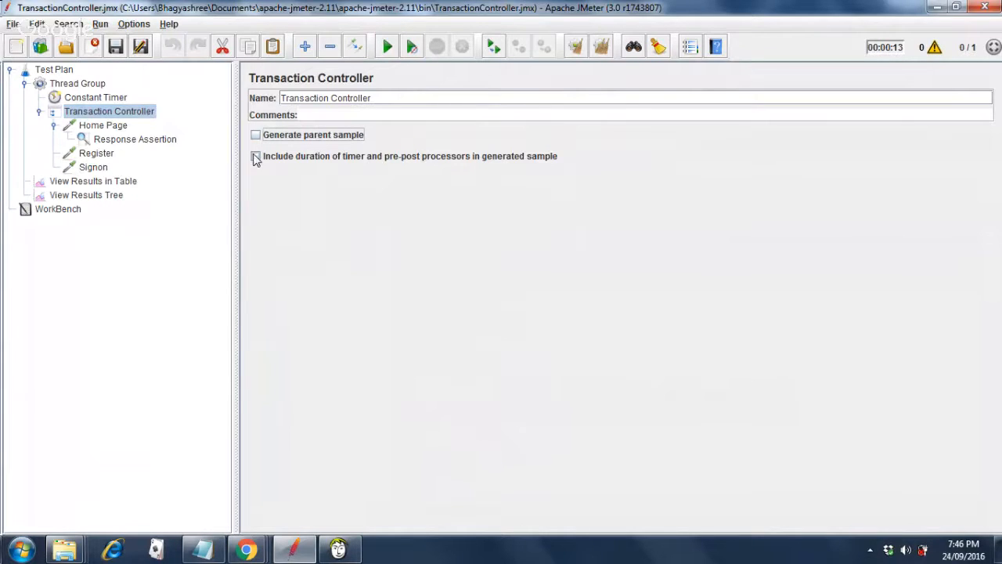
pyautogui.click(256, 158)
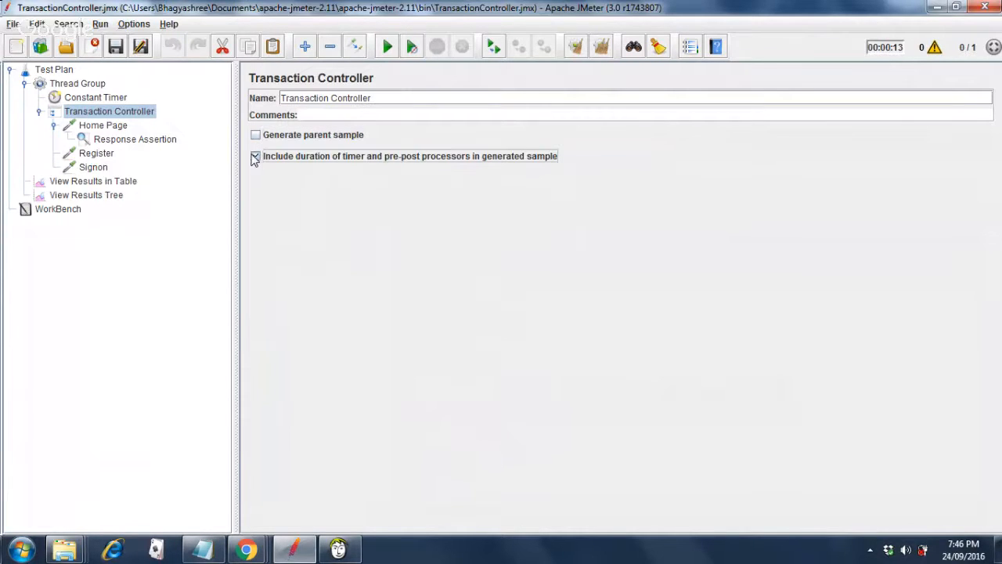
pyautogui.click(95, 98)
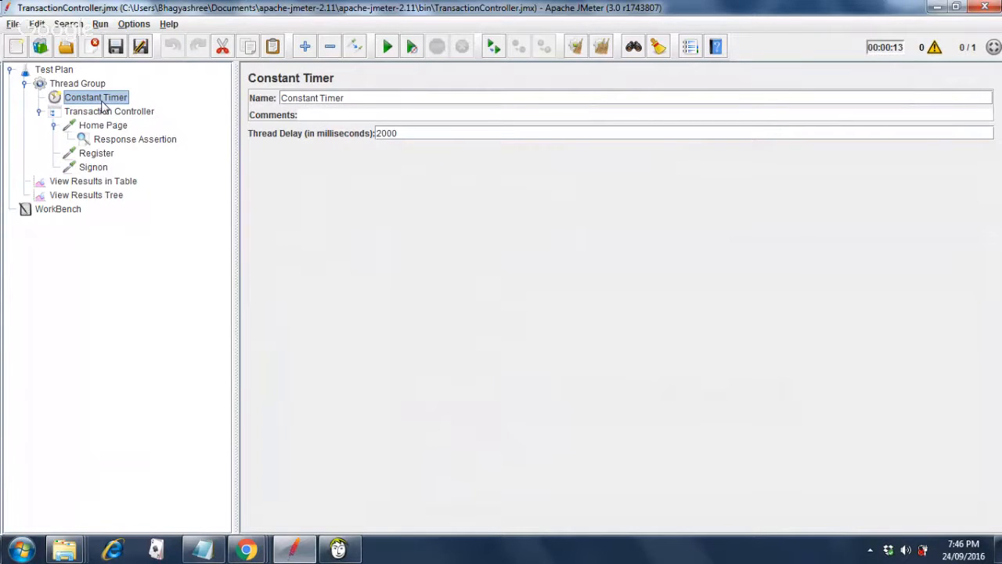
# Rerun the test and review the Home Page result in the tree and table listeners.
pyautogui.click(66, 198)
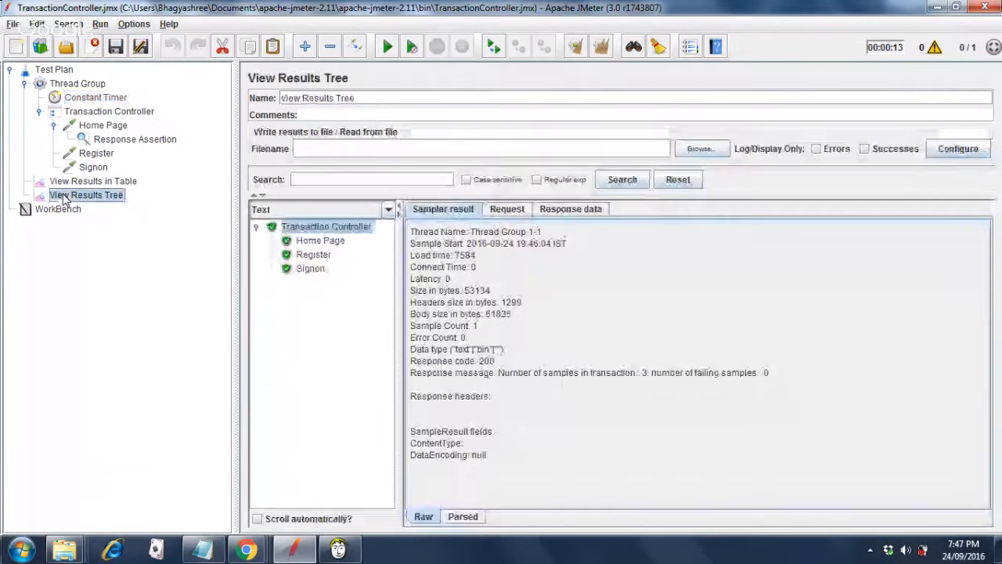
pyautogui.click(387, 49)
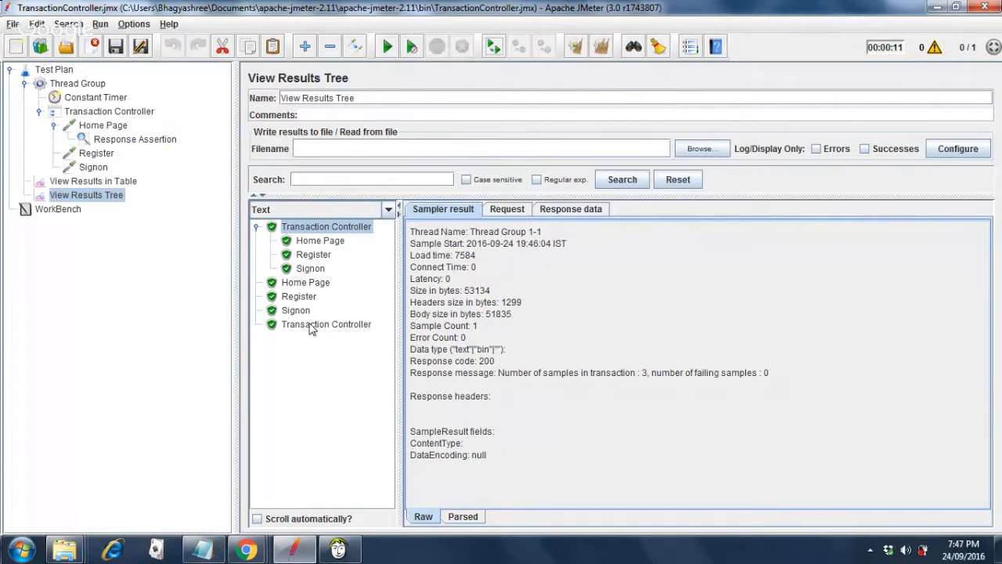
pyautogui.click(304, 283)
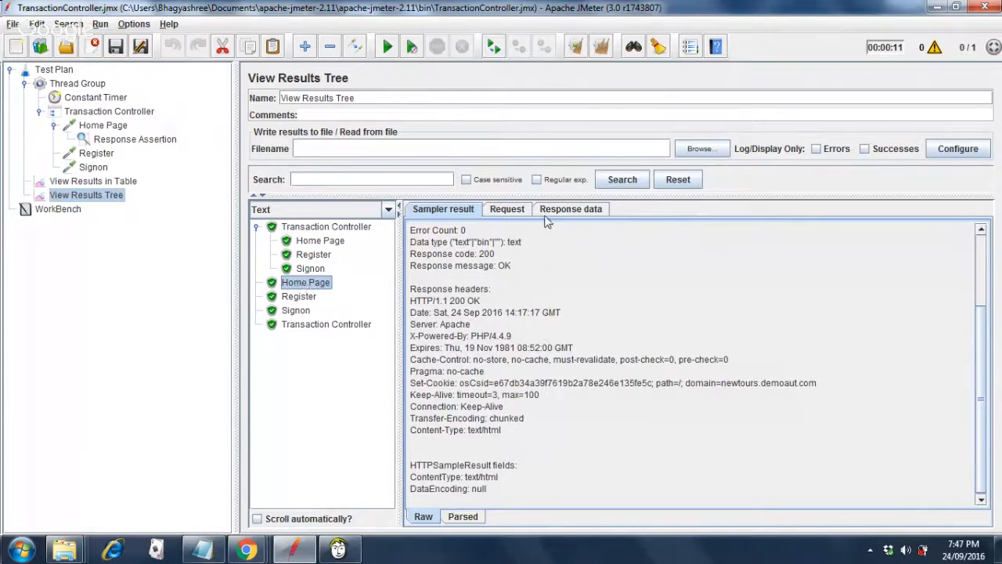
pyautogui.click(109, 183)
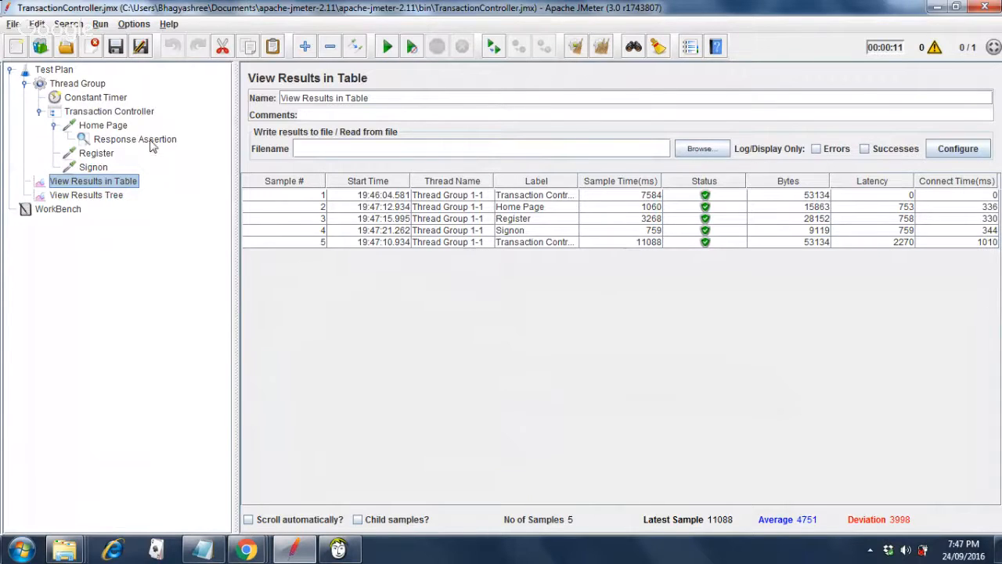
pyautogui.click(110, 112)
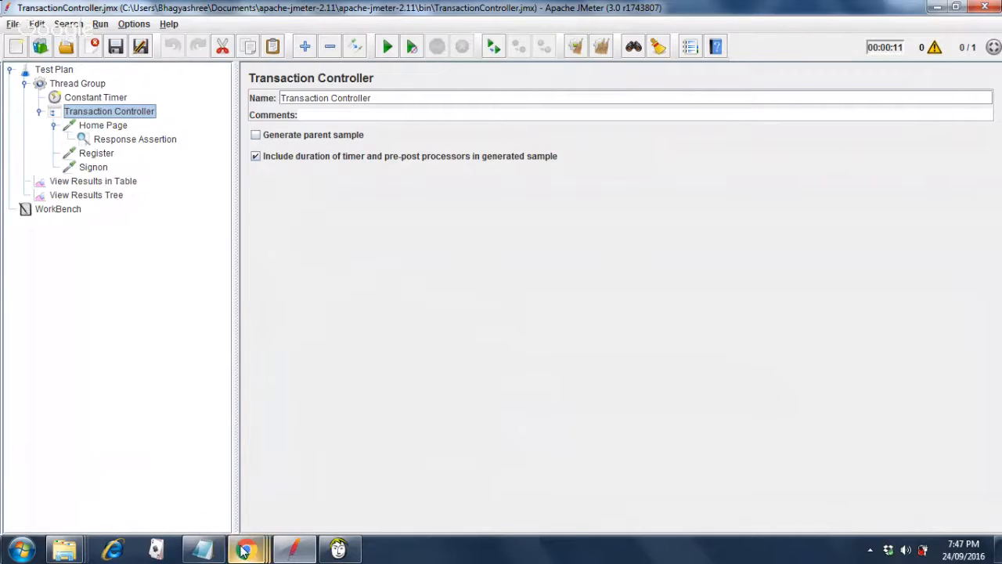
pyautogui.moveTo(244, 551)
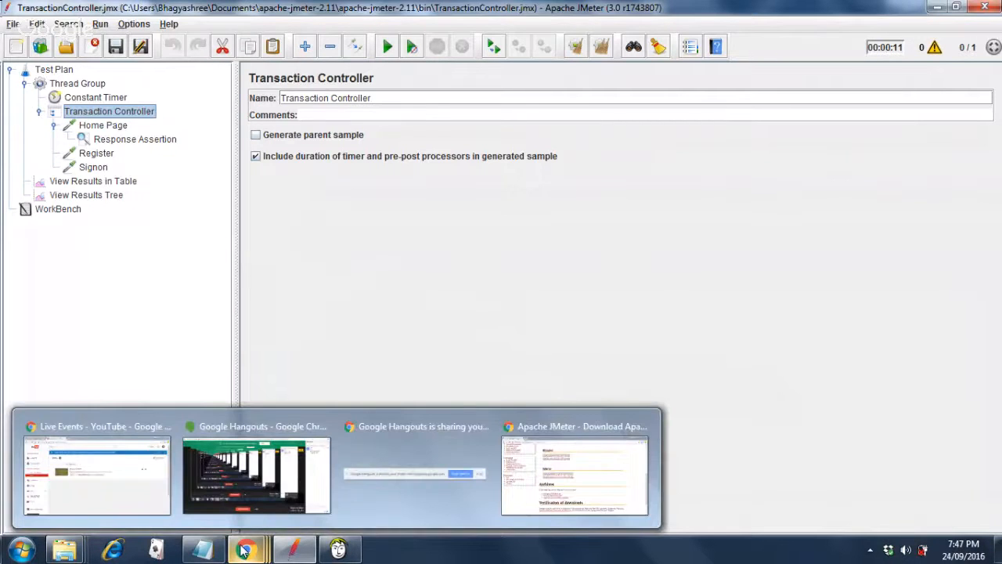
pyautogui.moveTo(259, 470)
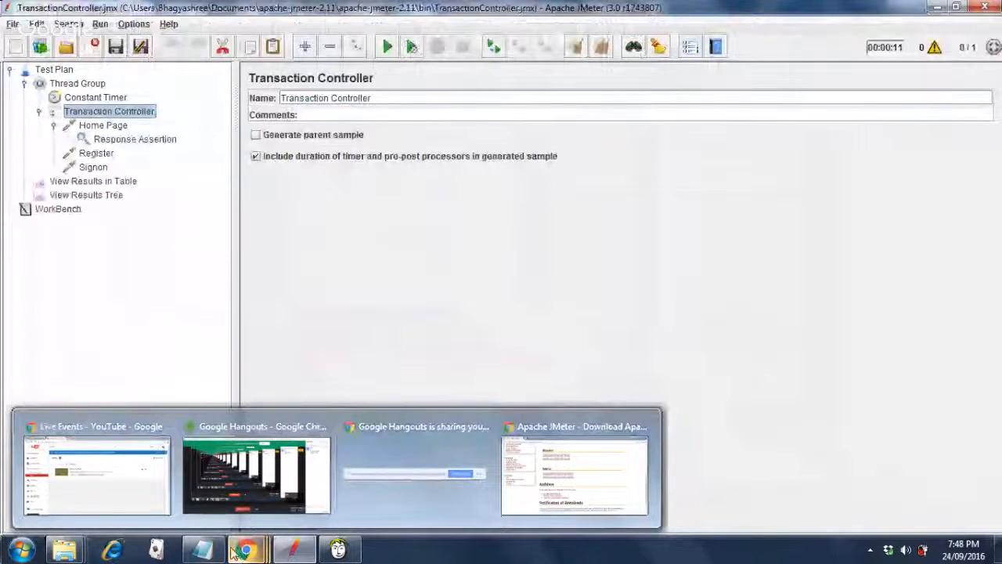
pyautogui.moveTo(293, 554)
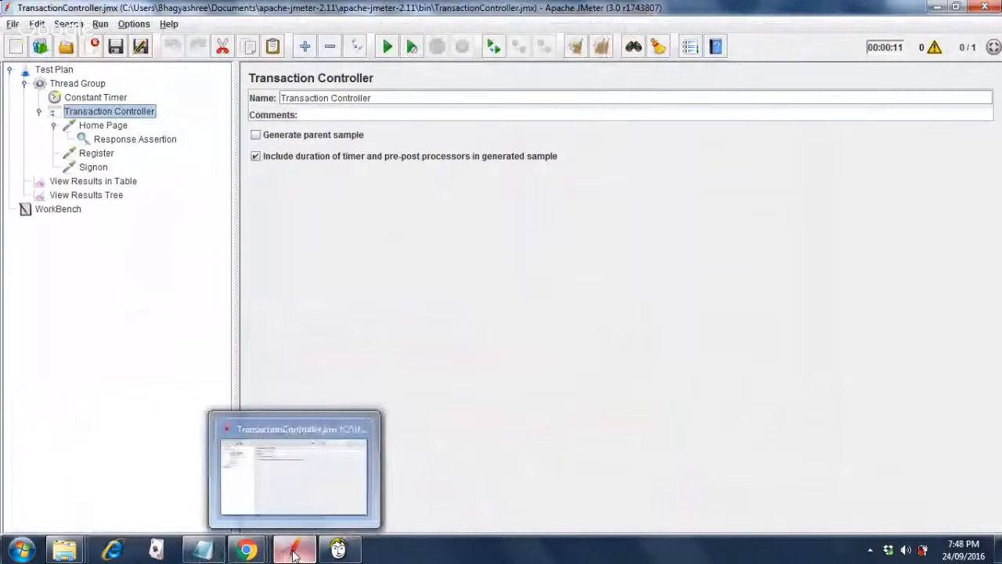
# Append '-Next Session' to the REST API (line 9) and SOAP API (line 10) agenda topics.
pyautogui.click(205, 554)
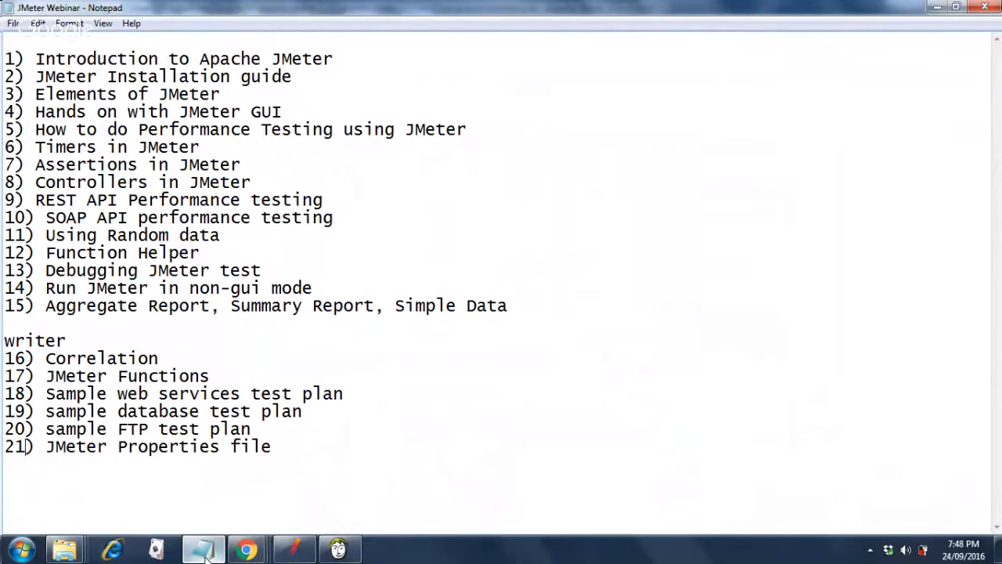
pyautogui.click(332, 197)
pyautogui.write('-Next Se')
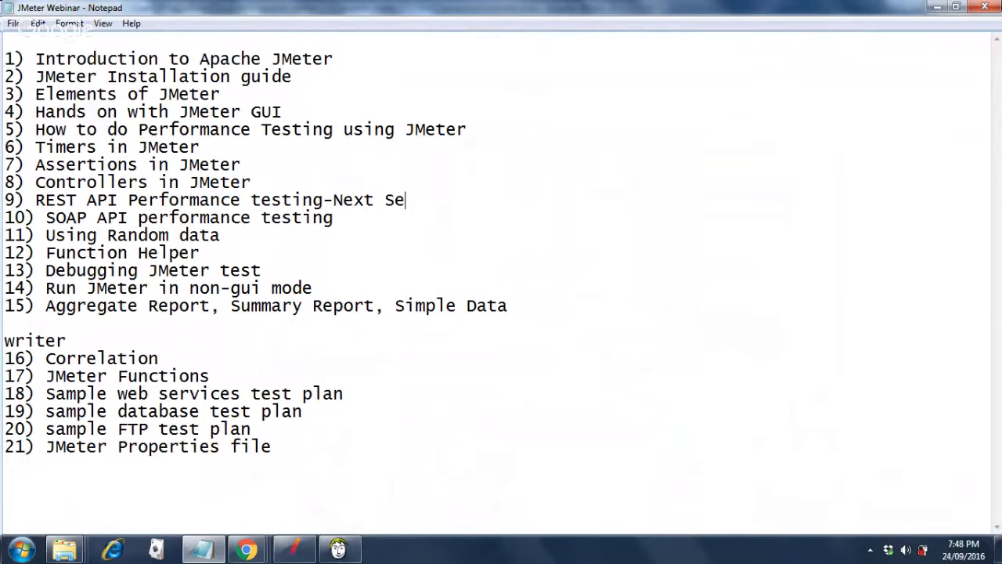
pyautogui.write('ssion')
pyautogui.press('Down')
pyautogui.write('-N')
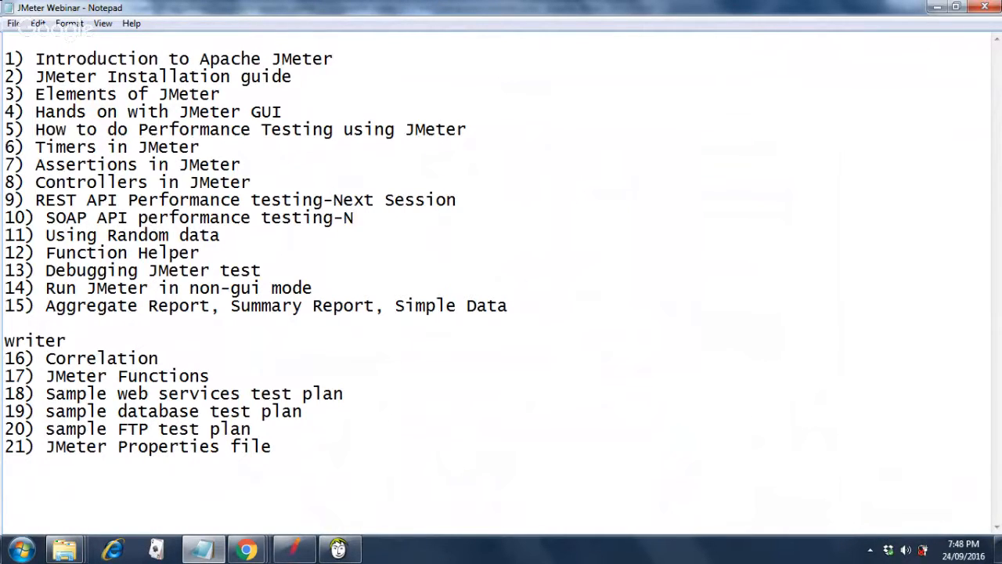
pyautogui.write('w')
pyautogui.press('BackSpace')
pyautogui.write('ext Session')
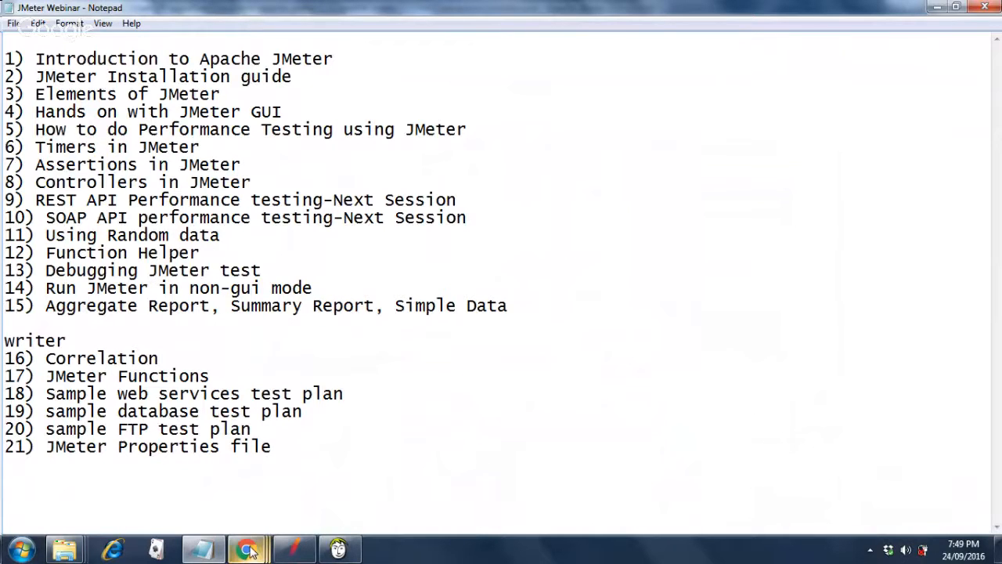
pyautogui.moveTo(251, 552)
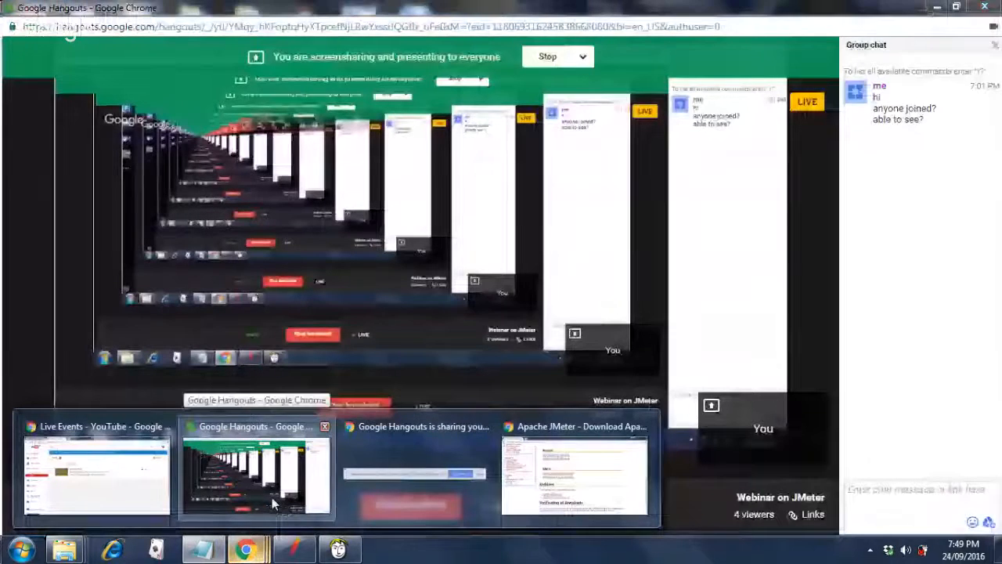
# Open Random.jmx, saving the current plan when prompted.
pyautogui.click(294, 553)
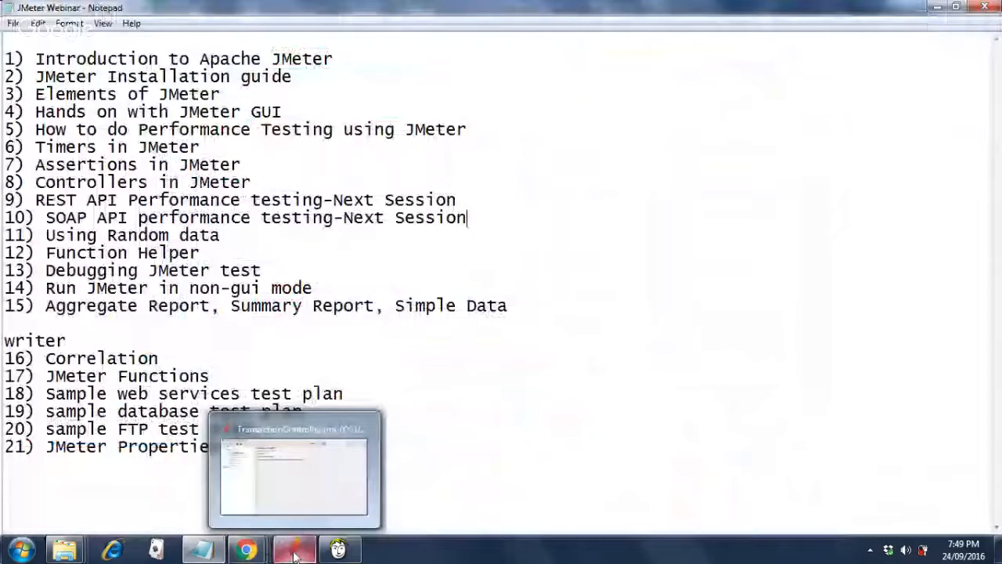
pyautogui.click(294, 553)
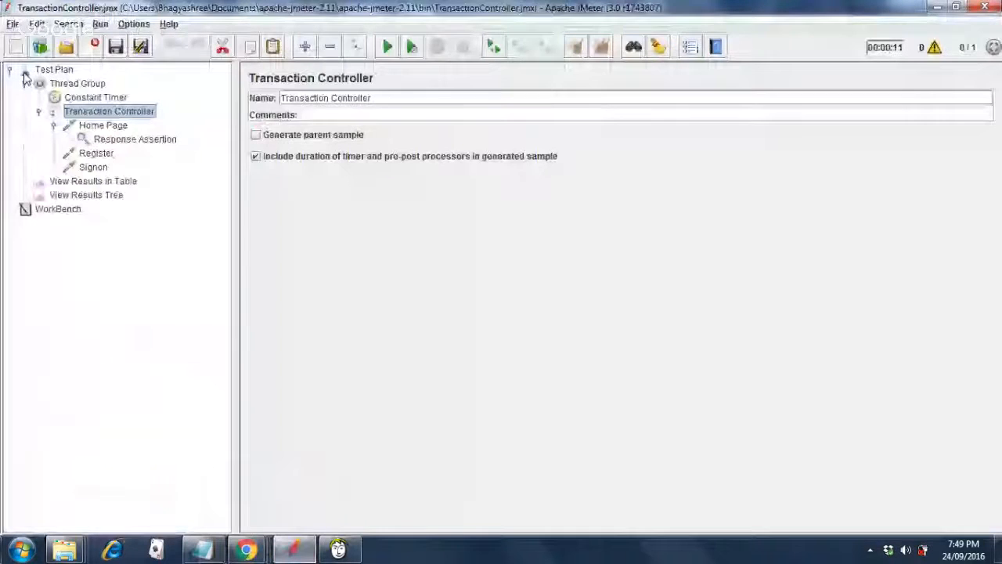
pyautogui.click(12, 24)
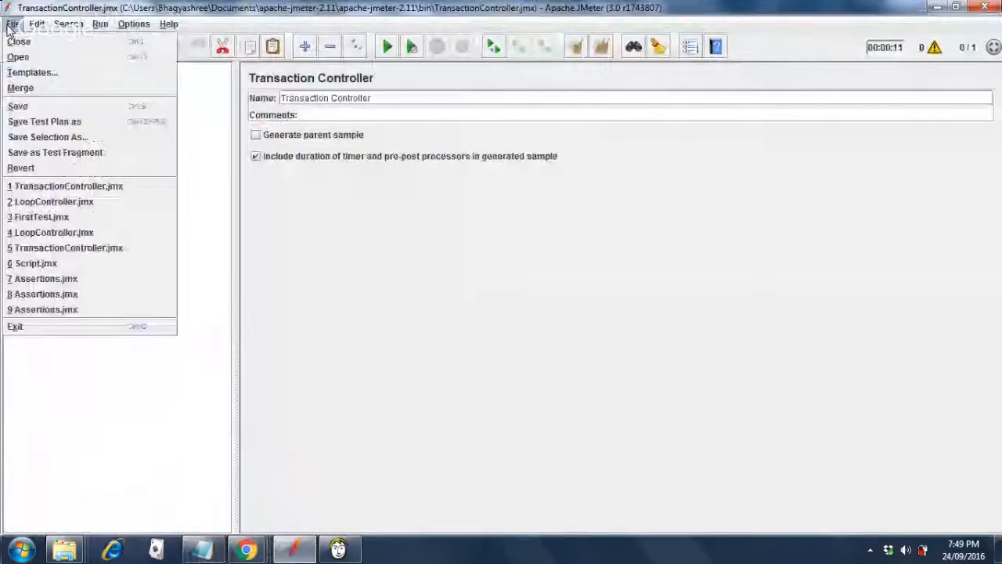
pyautogui.click(23, 63)
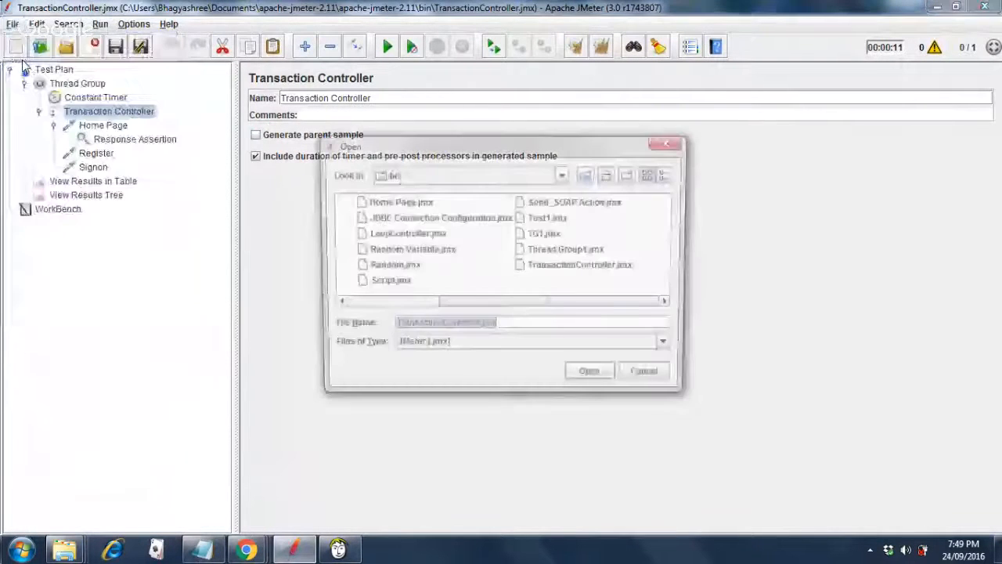
pyautogui.doubleClick(392, 267)
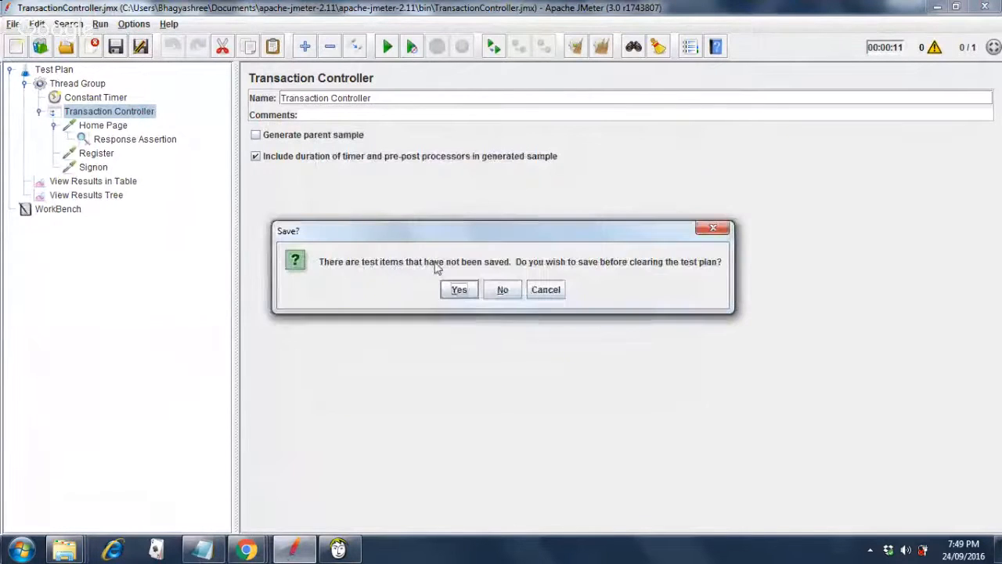
pyautogui.click(459, 292)
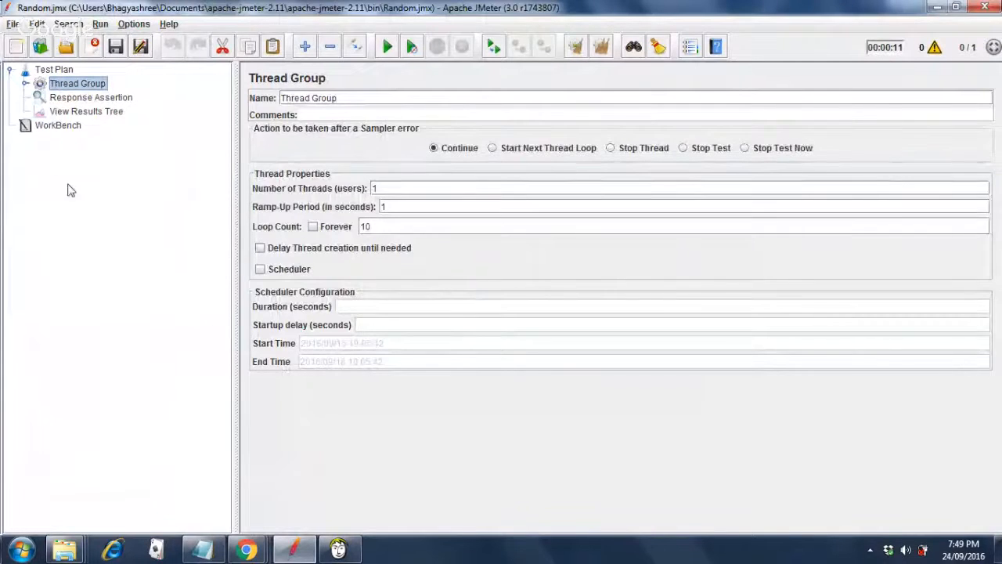
# Expand Thread Group to view the Random city id variable and the OpenWeatherMap HTTP Request.
pyautogui.click(25, 83)
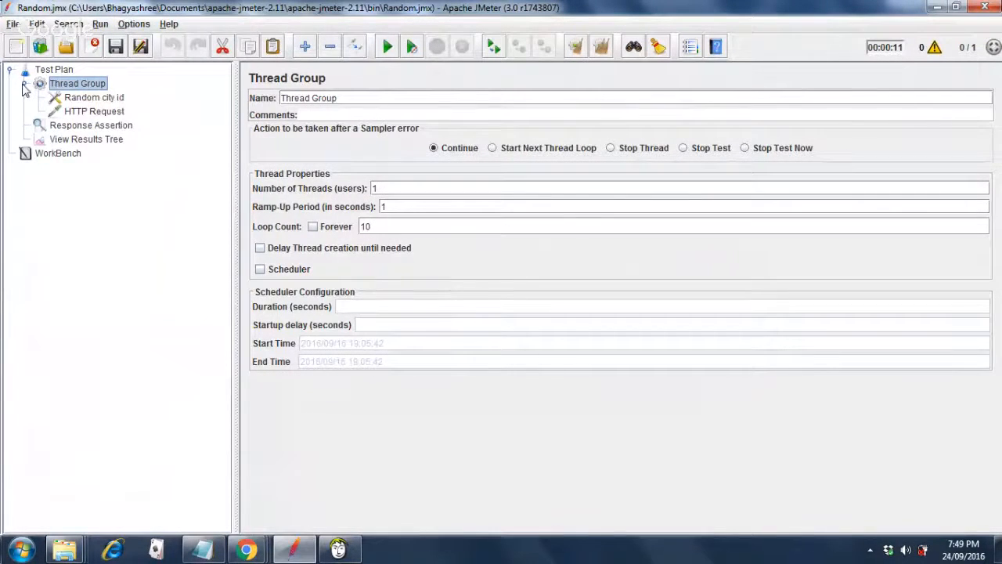
pyautogui.click(113, 100)
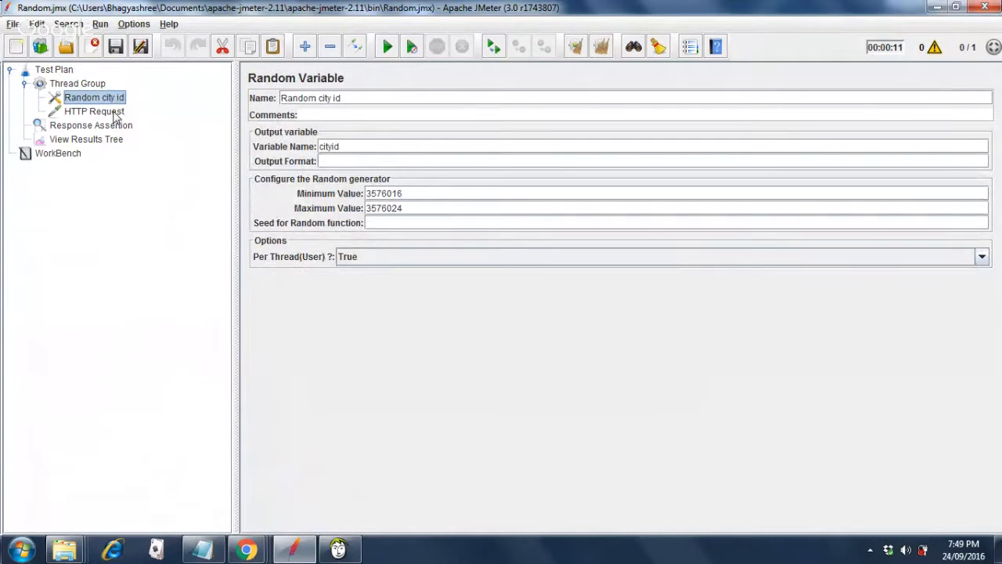
pyautogui.click(116, 114)
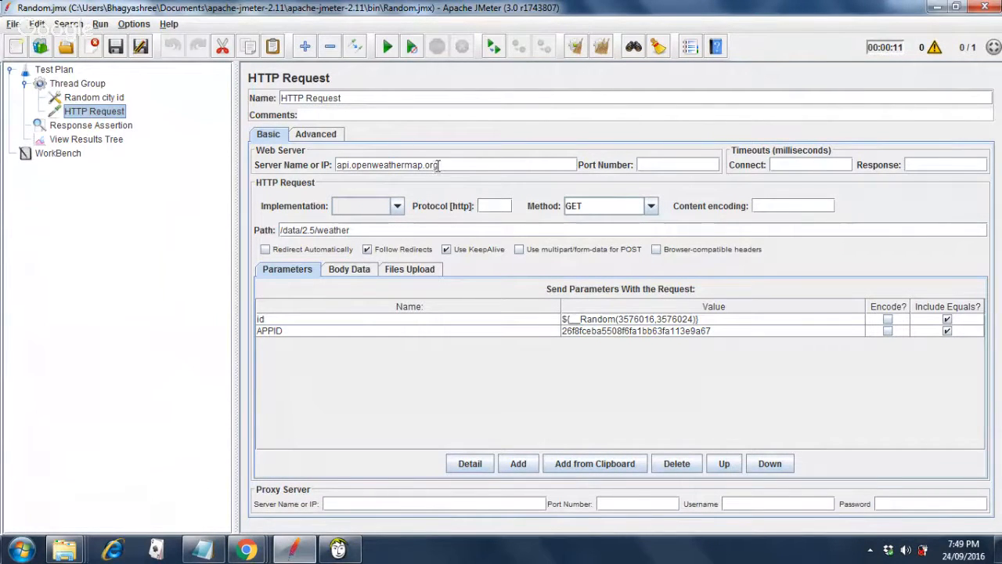
pyautogui.moveTo(248, 550)
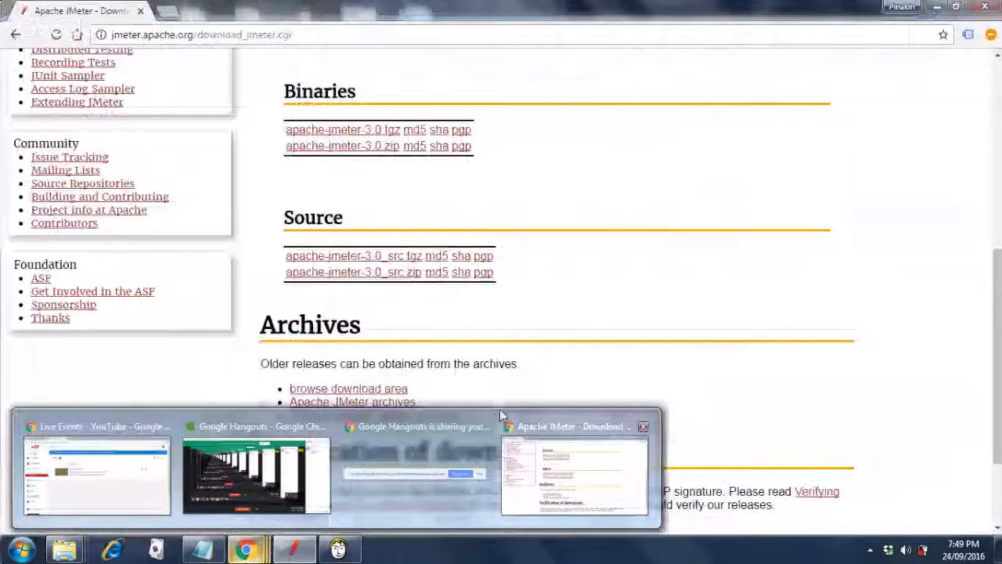
# Search Google for api.openweathermap, open its 'get API key (APPID)' page, then return to JMeter.
pyautogui.click(501, 416)
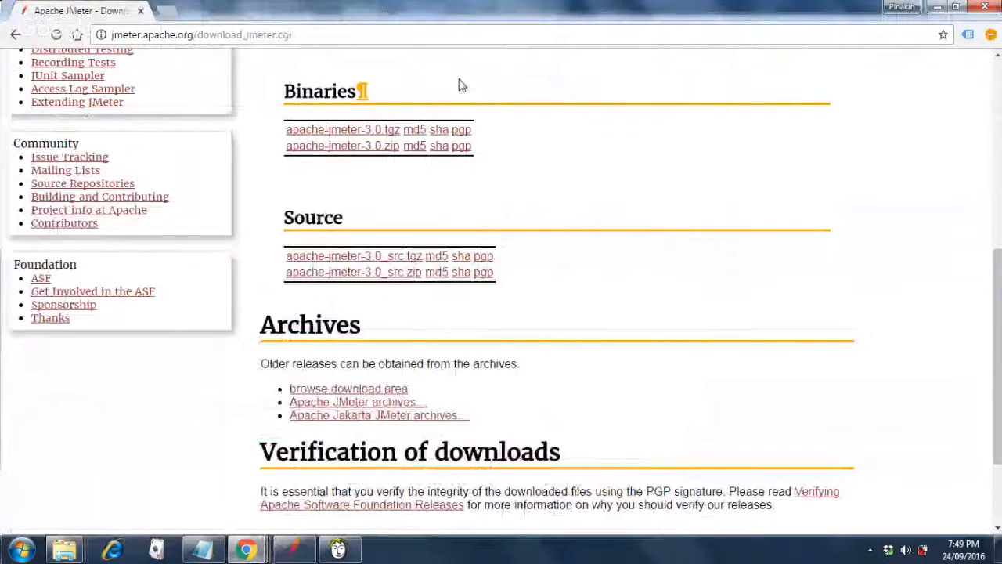
pyautogui.click(453, 37)
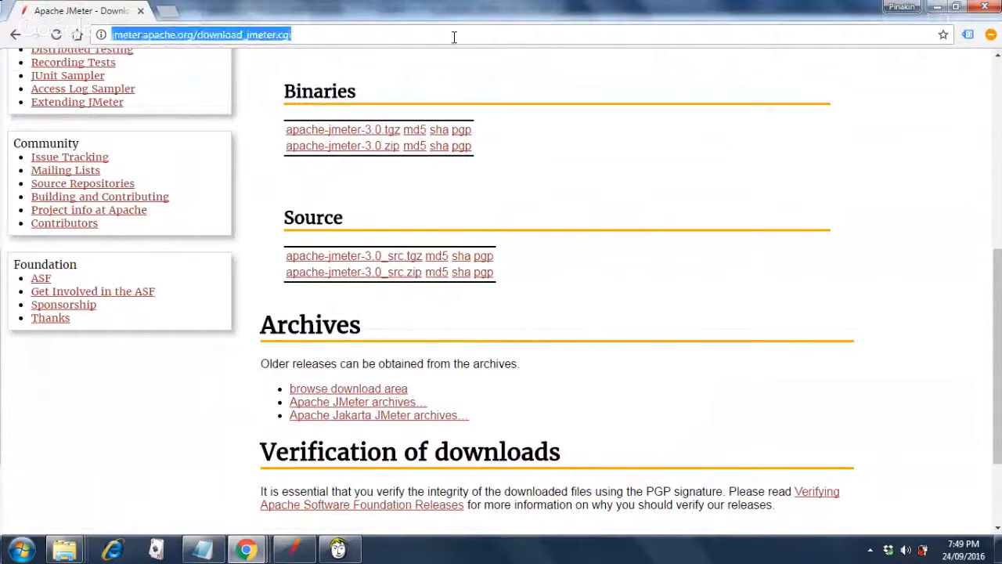
pyautogui.write('google.co.in/?gfe_rd=cr&ei=klvmV4arJfGq8wfa7oGoCw')
pyautogui.press('Return')
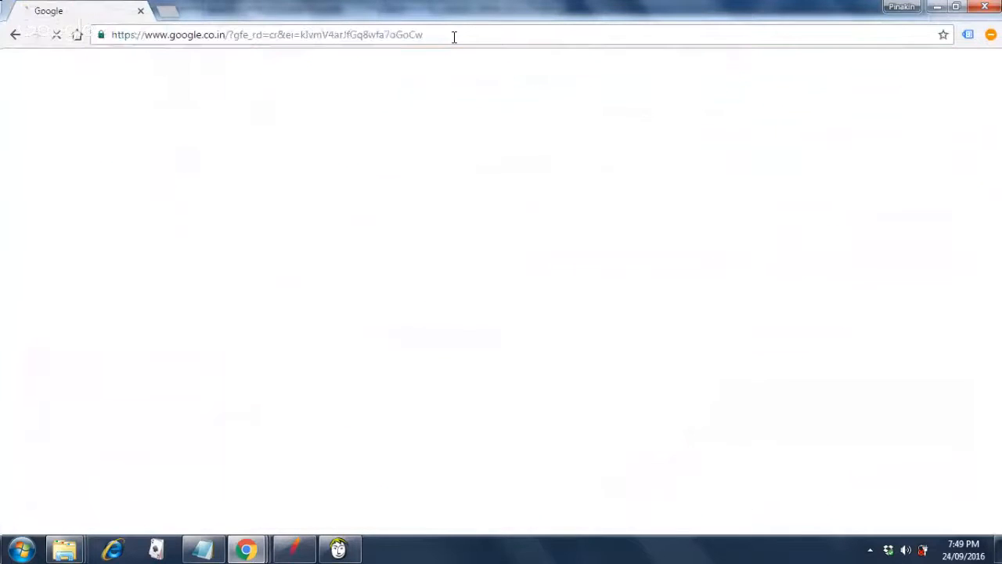
pyautogui.write('a')
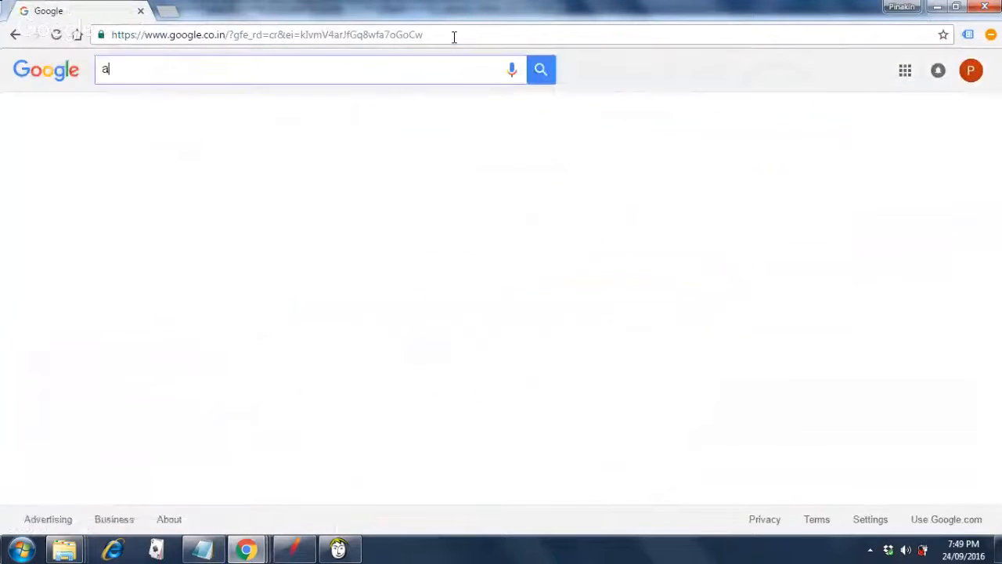
pyautogui.write('pi.')
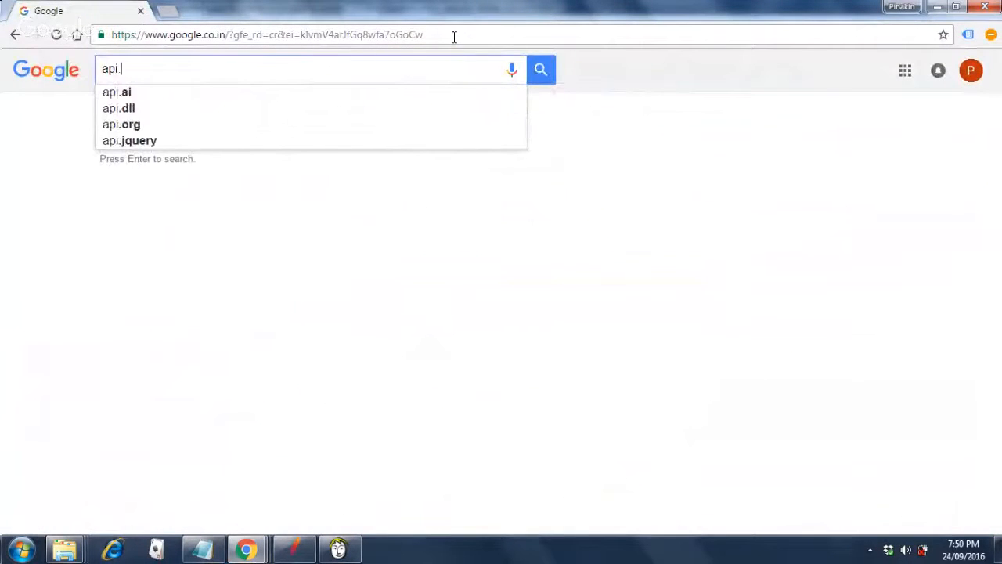
pyautogui.write('openw')
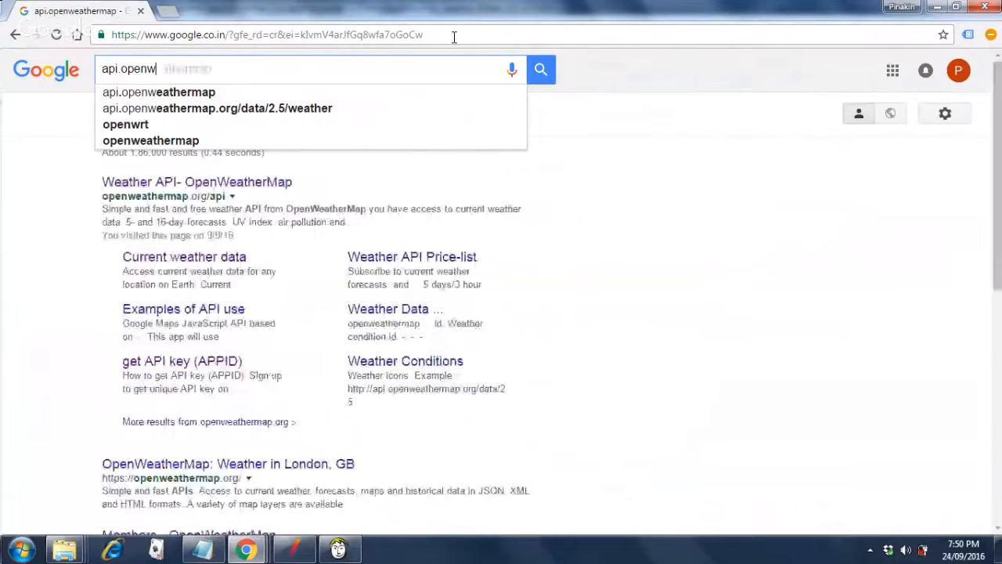
pyautogui.press('Tab')
pyautogui.press('Return')
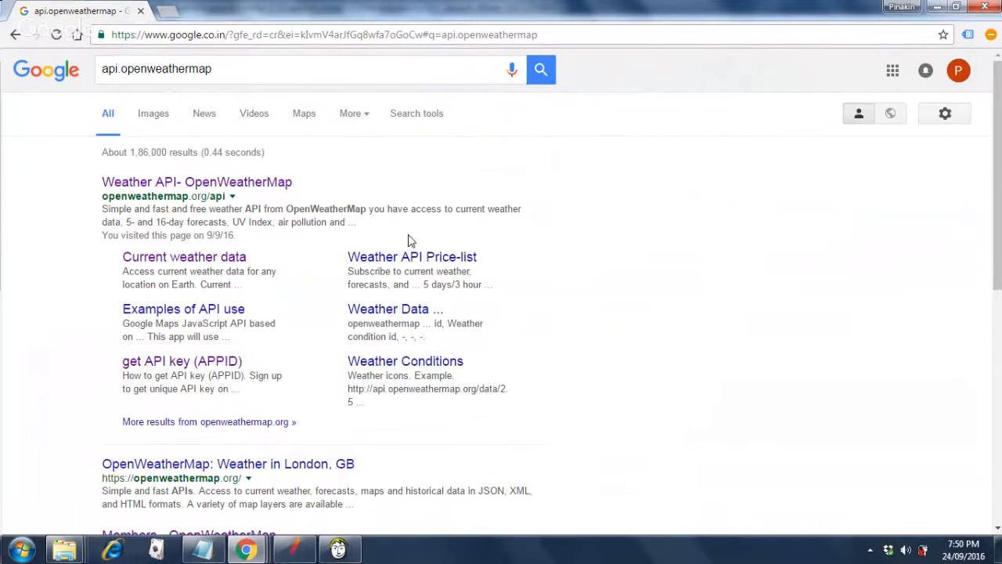
pyautogui.click(219, 363)
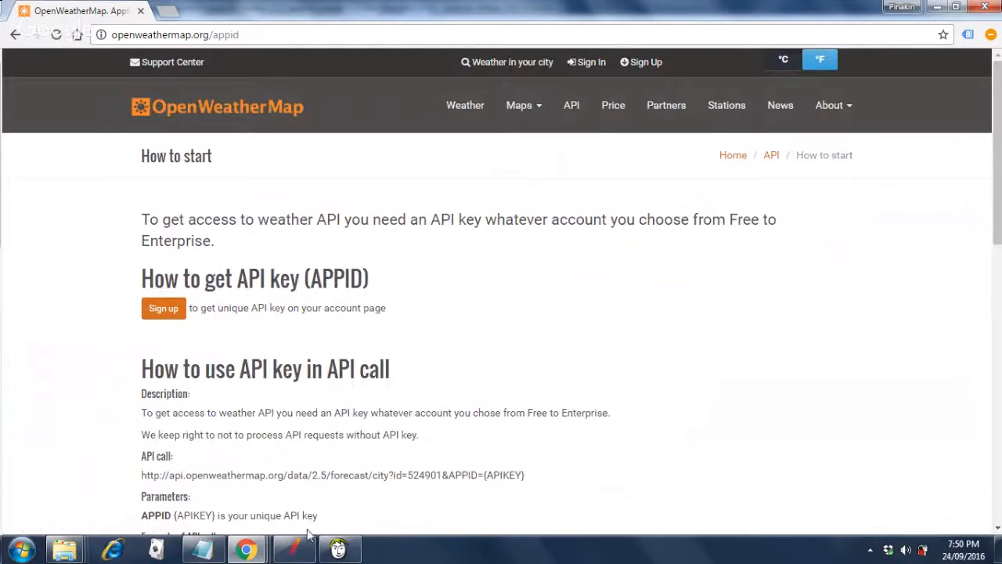
pyautogui.click(295, 548)
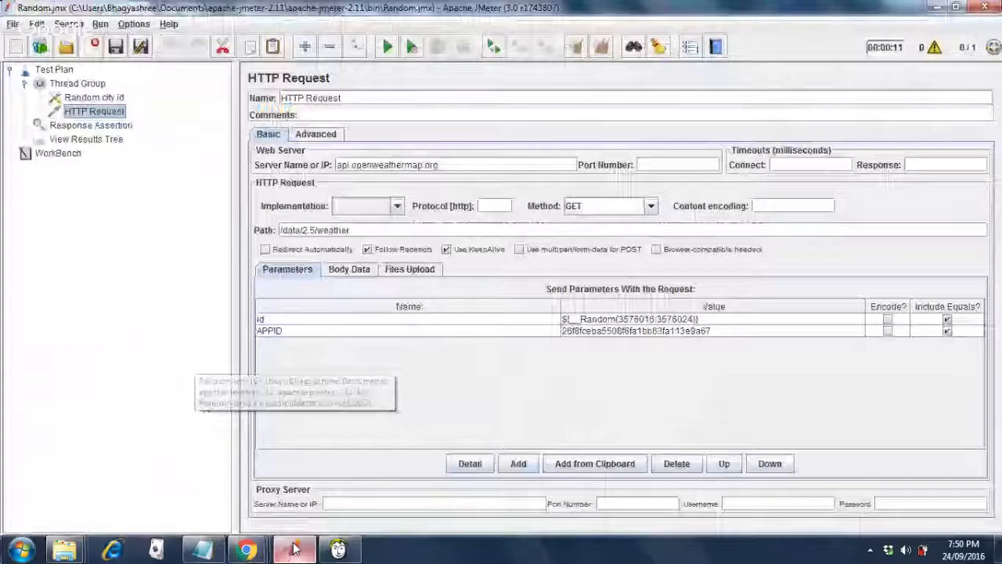
pyautogui.click(655, 334)
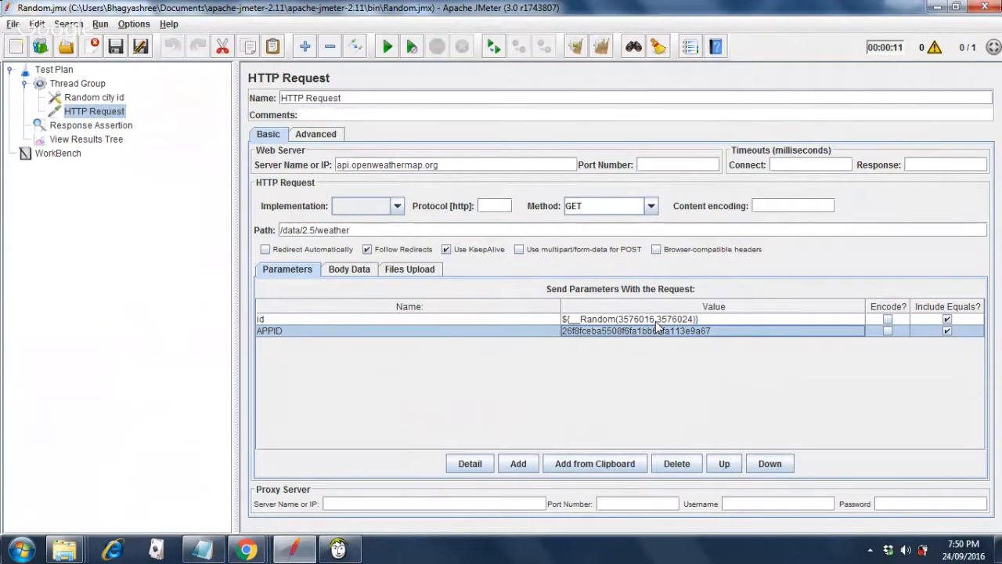
pyautogui.click(657, 322)
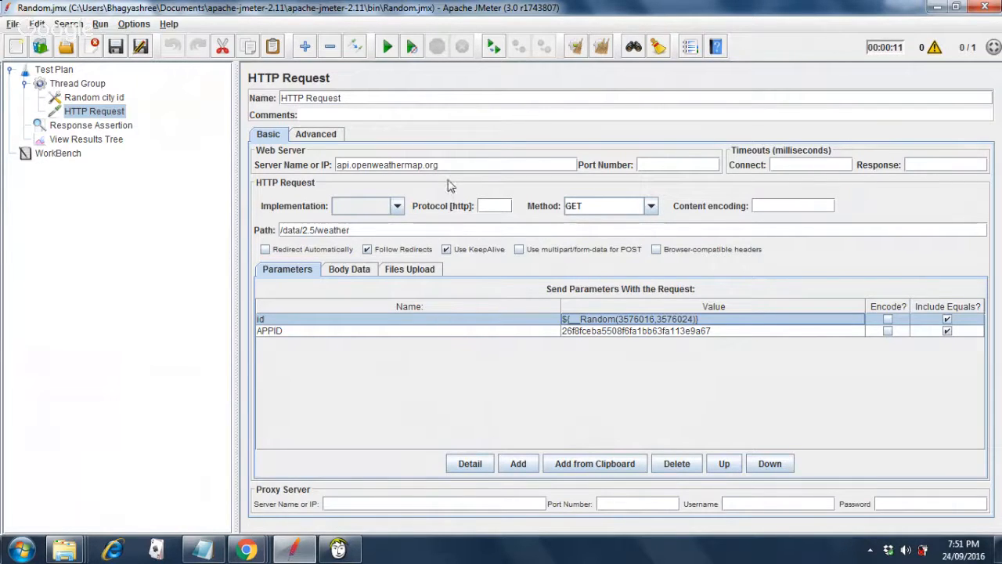
pyautogui.click(403, 230)
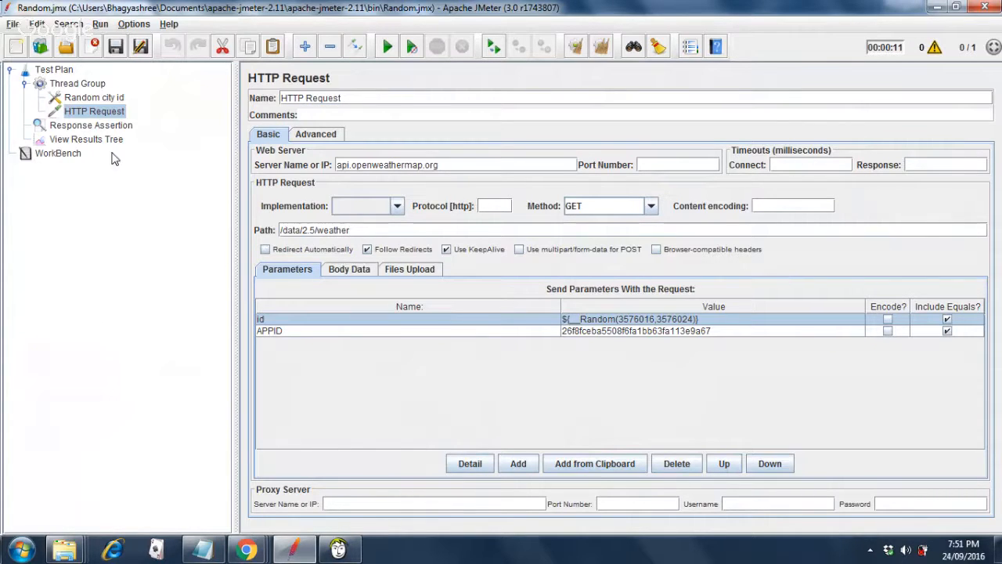
# Review the cityid Random Variable and the HTTP Request parameters, ending on the Thread Group settings.
pyautogui.click(119, 100)
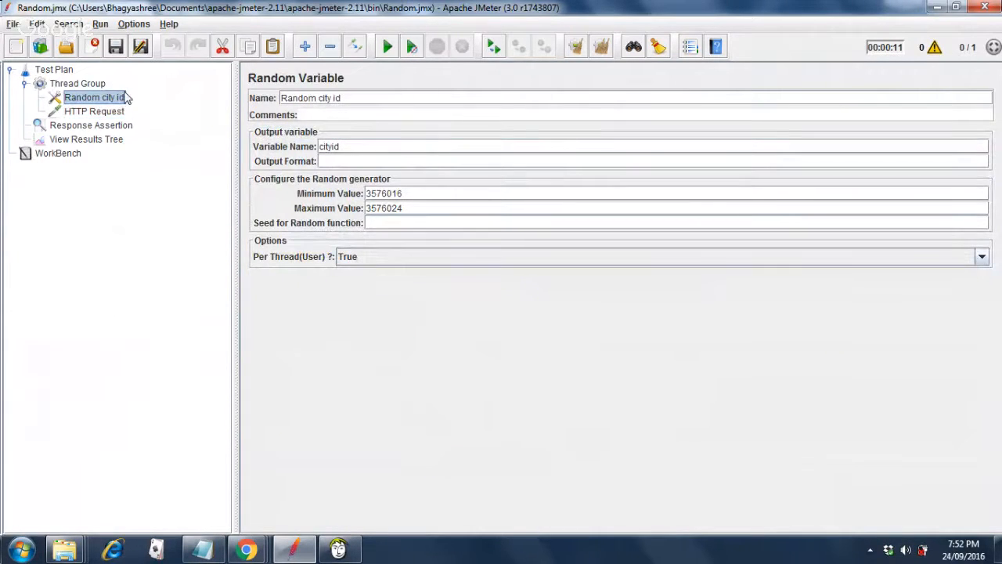
pyautogui.click(115, 114)
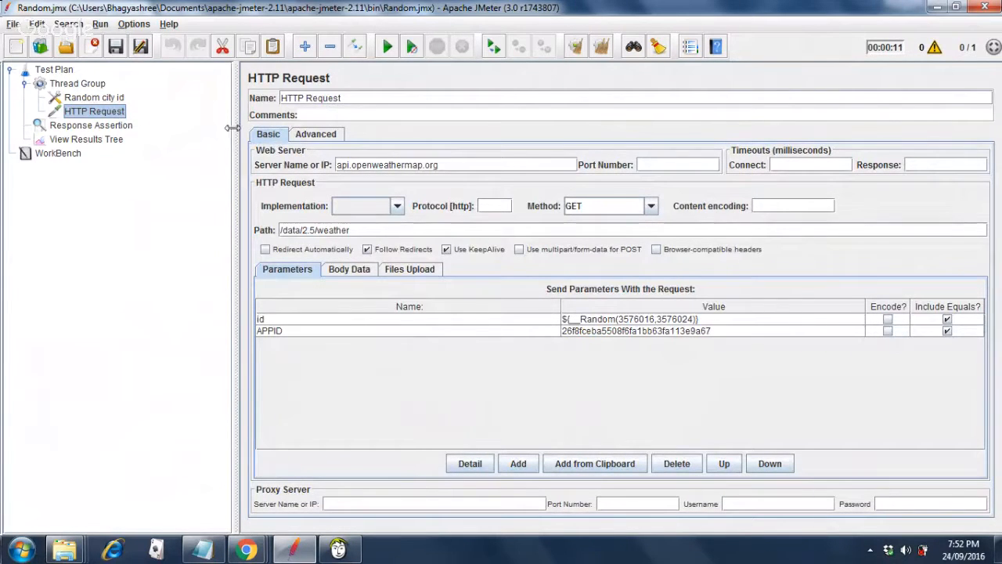
pyautogui.click(116, 100)
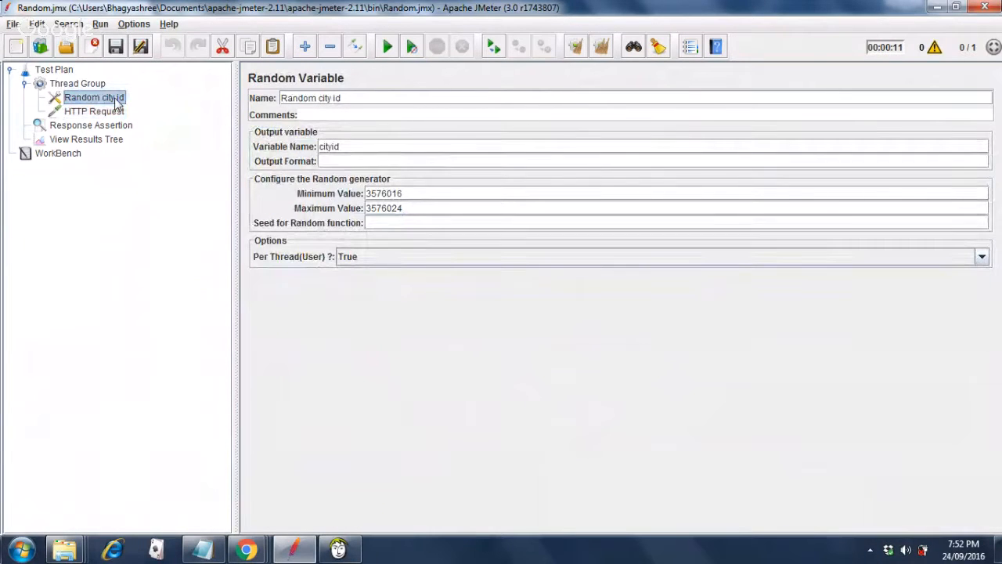
pyautogui.doubleClick(365, 147)
pyautogui.click(83, 85)
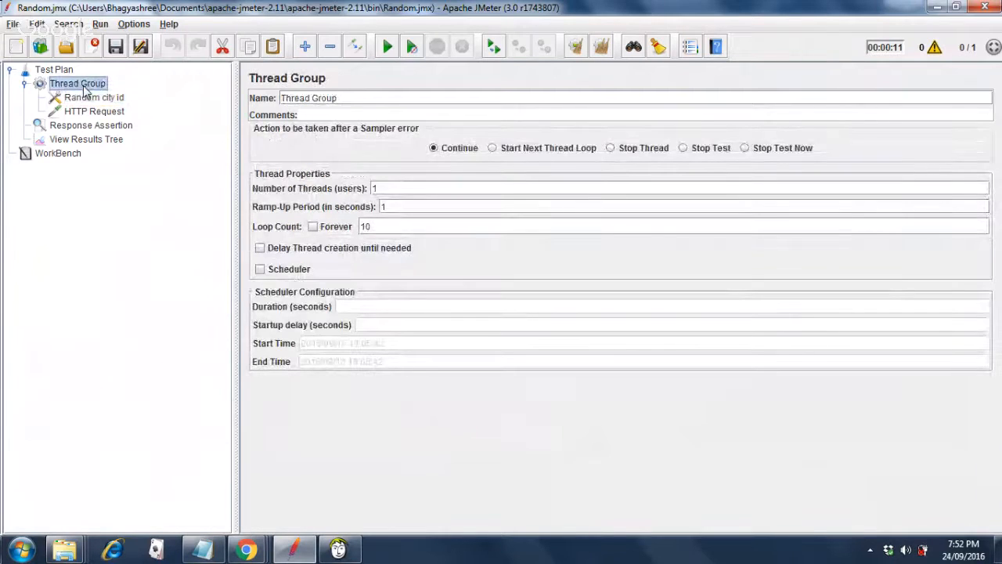
# Look at Thread Group's Add > Config Element menu for Random Variable without adding anything.
pyautogui.rightClick(86, 88)
pyautogui.moveTo(102, 95)
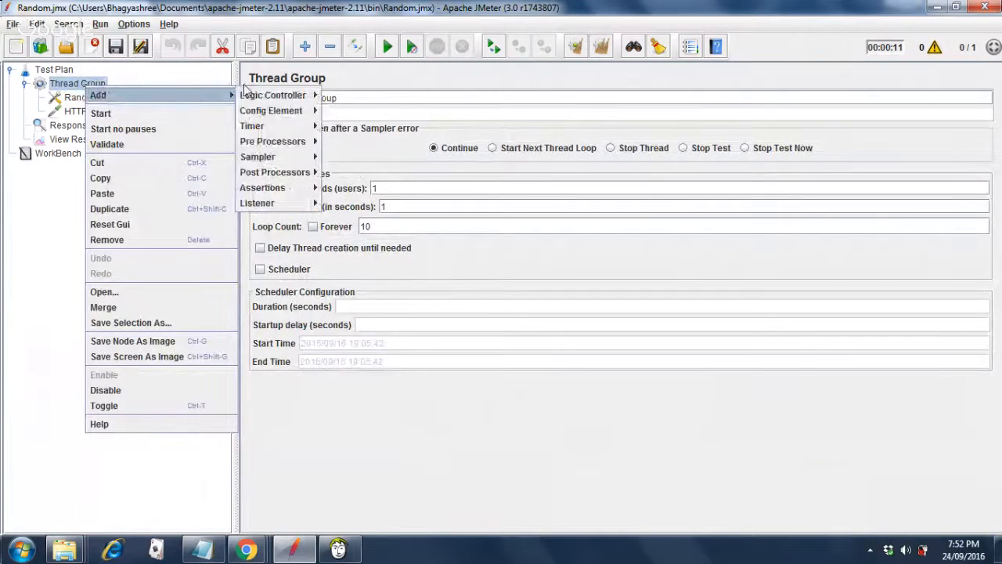
pyautogui.moveTo(278, 113)
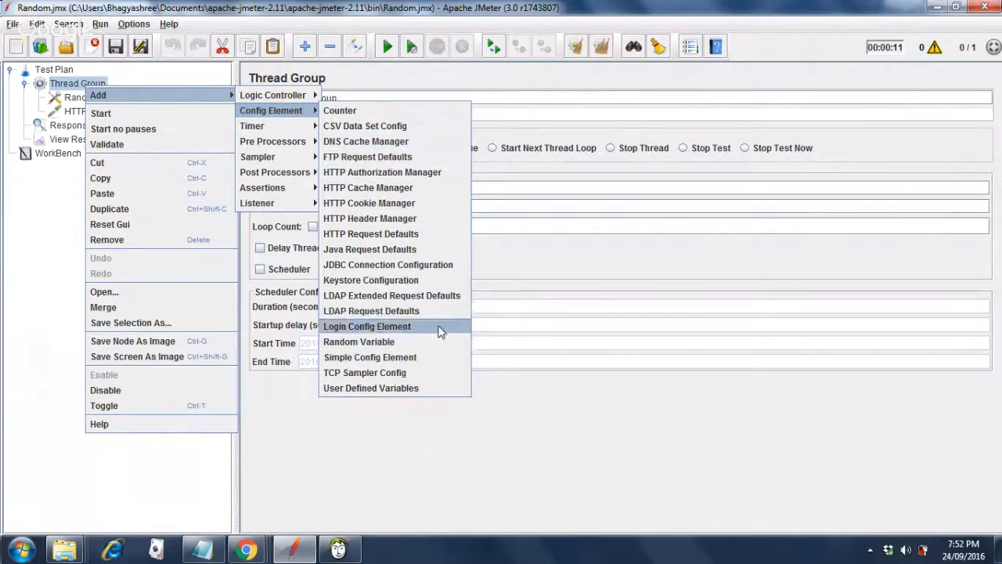
pyautogui.click(529, 254)
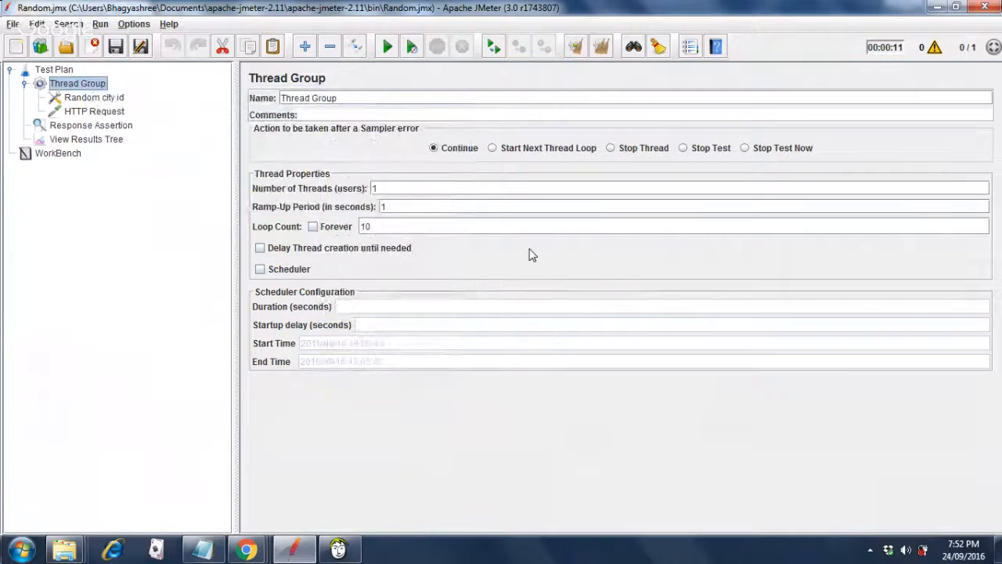
# Show the HTTP Request settings, glancing at its Advanced tab before returning to Basic.
pyautogui.click(96, 98)
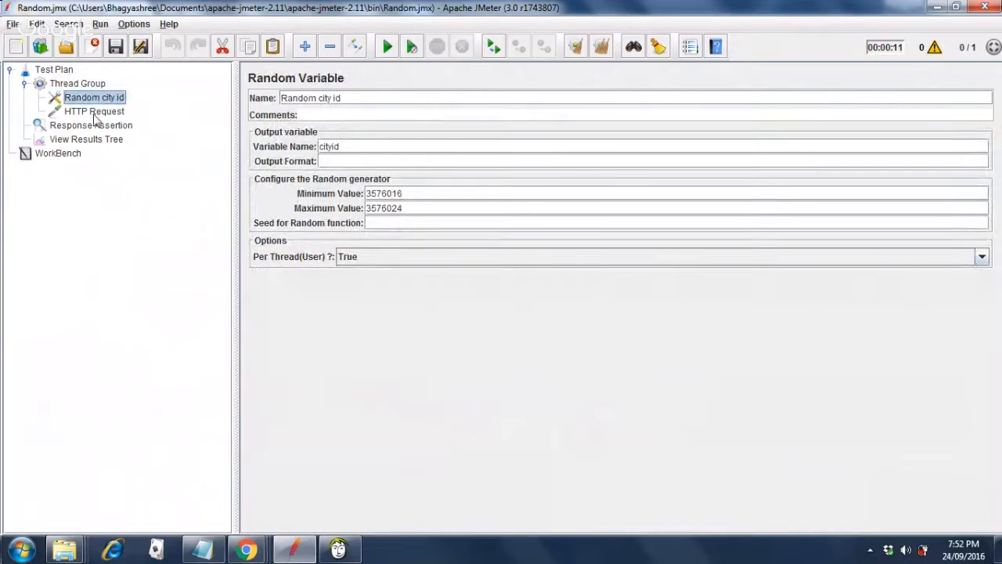
pyautogui.click(94, 114)
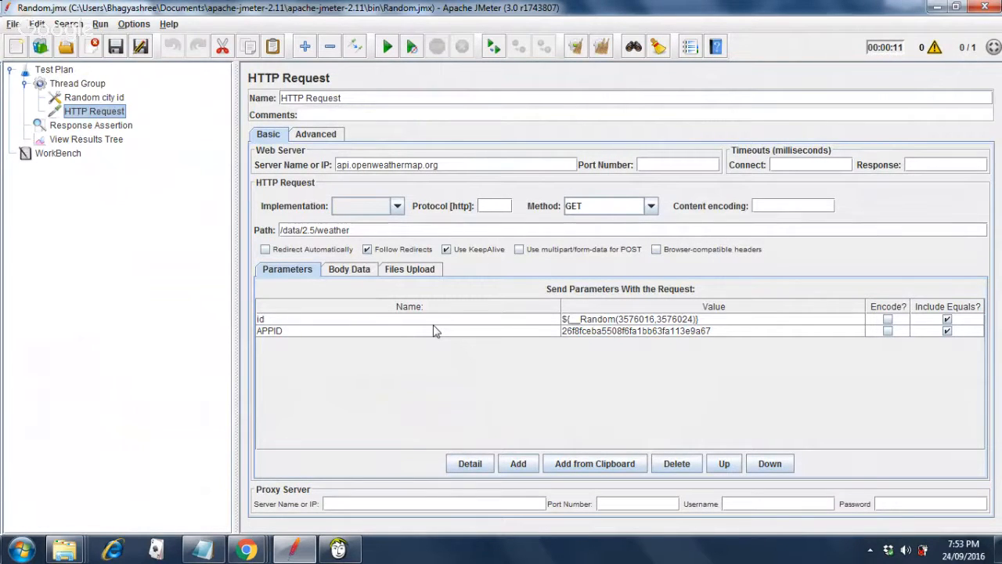
pyautogui.click(316, 136)
pyautogui.click(271, 137)
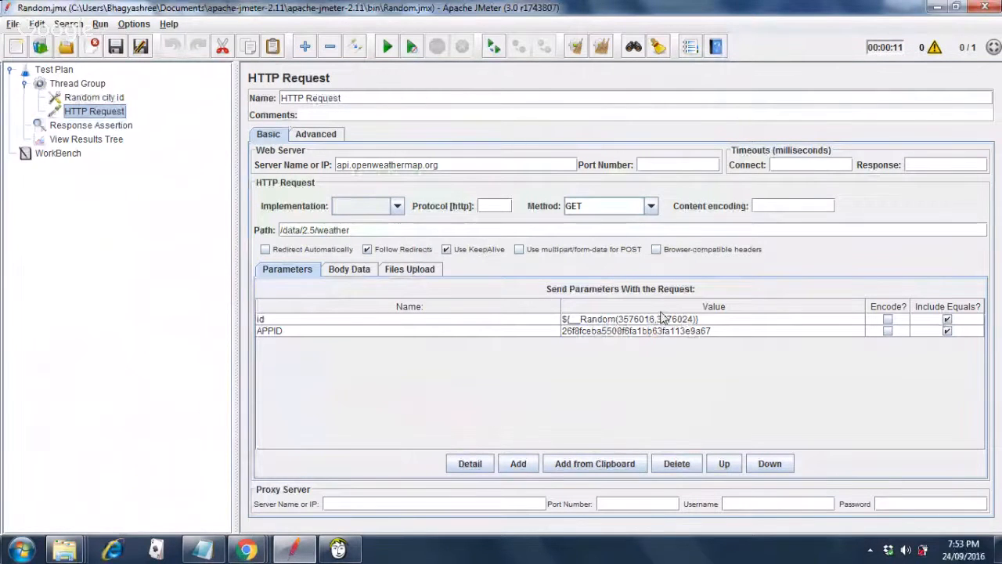
# Step through the tree elements, then run the test plan from the View Results Tree.
pyautogui.click(92, 98)
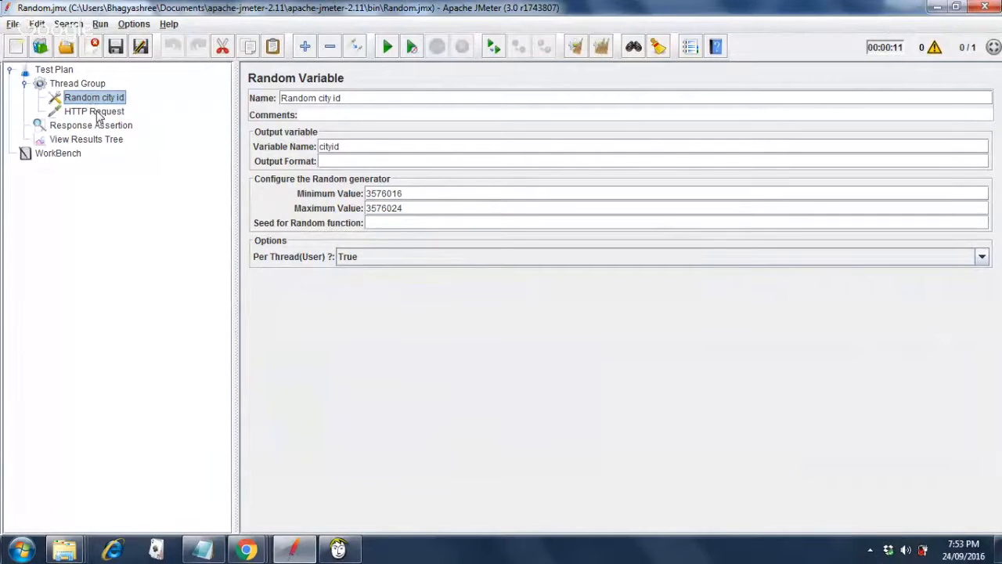
pyautogui.click(94, 112)
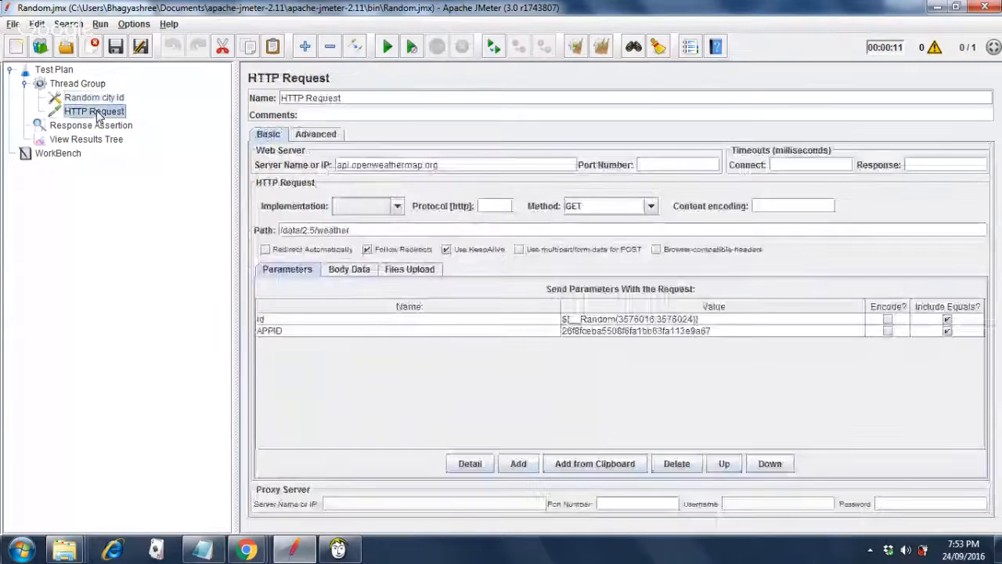
pyautogui.click(102, 129)
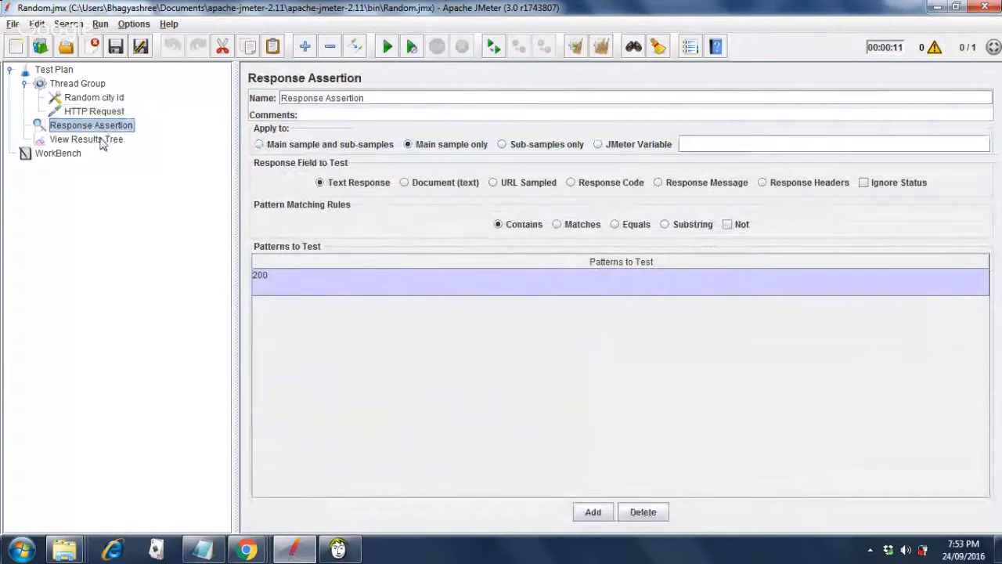
pyautogui.click(102, 141)
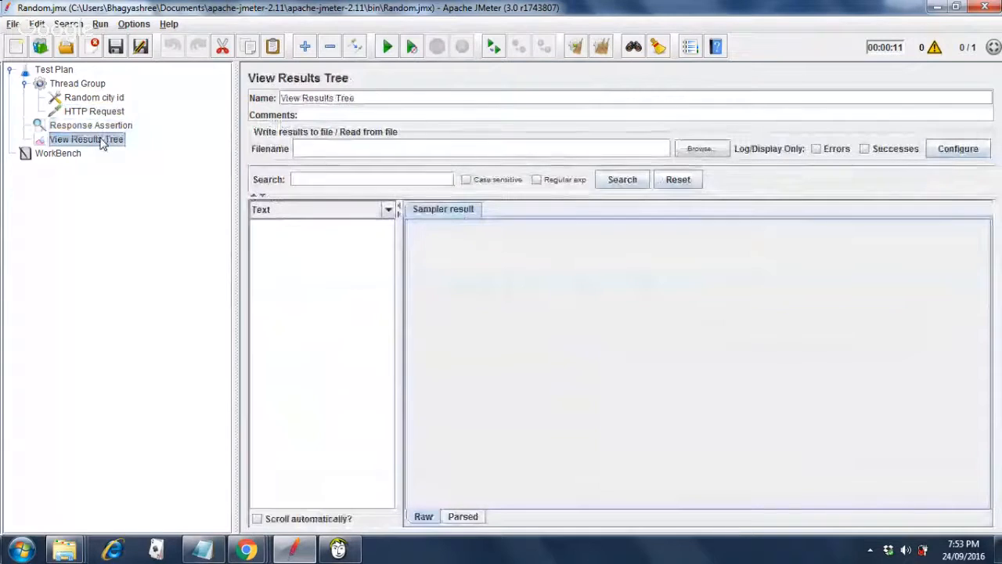
pyautogui.click(73, 85)
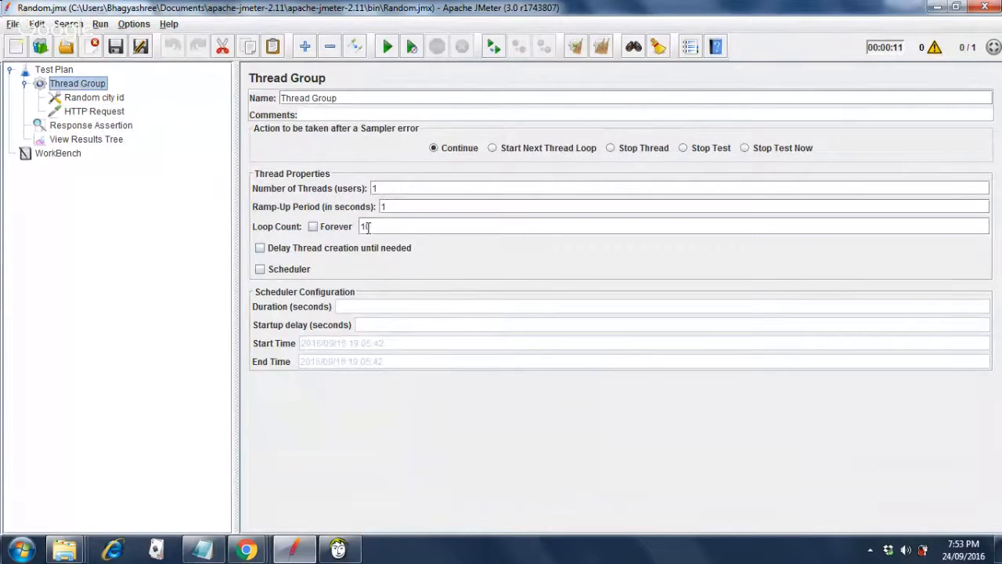
pyautogui.click(100, 140)
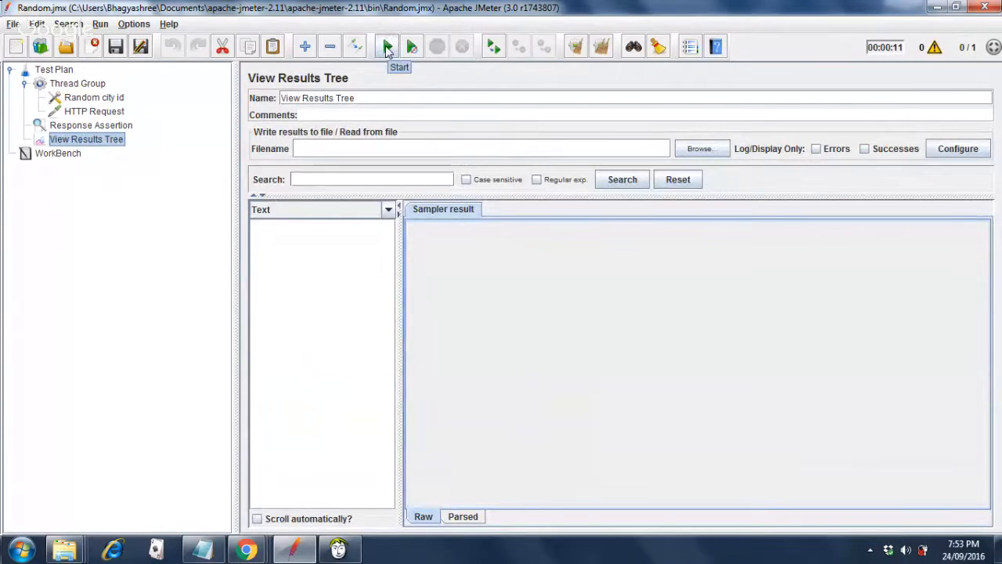
pyautogui.click(387, 50)
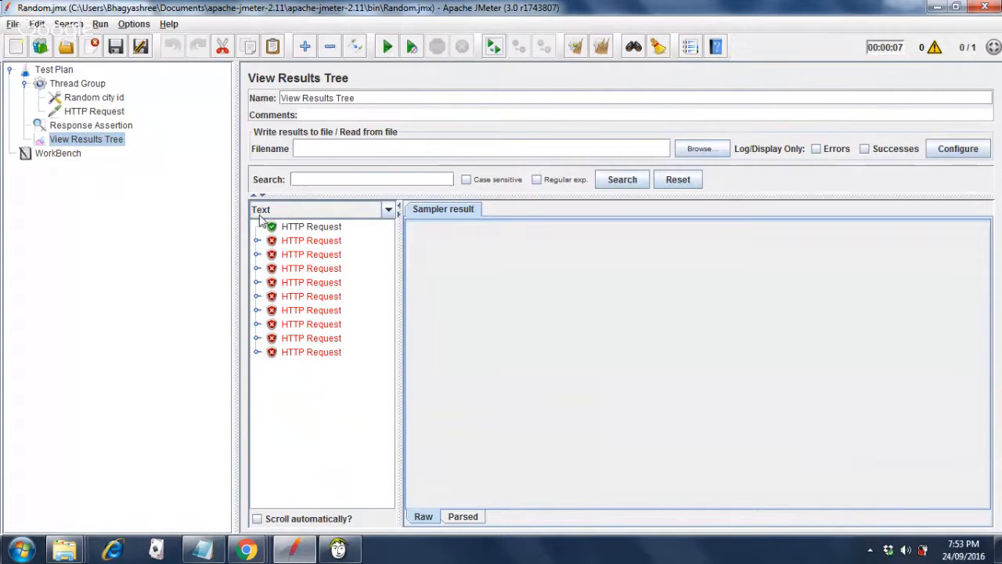
# Check two failed assertions expecting 200, then the passing request's JSON response for Saint Johns, id 3576022.
pyautogui.click(255, 241)
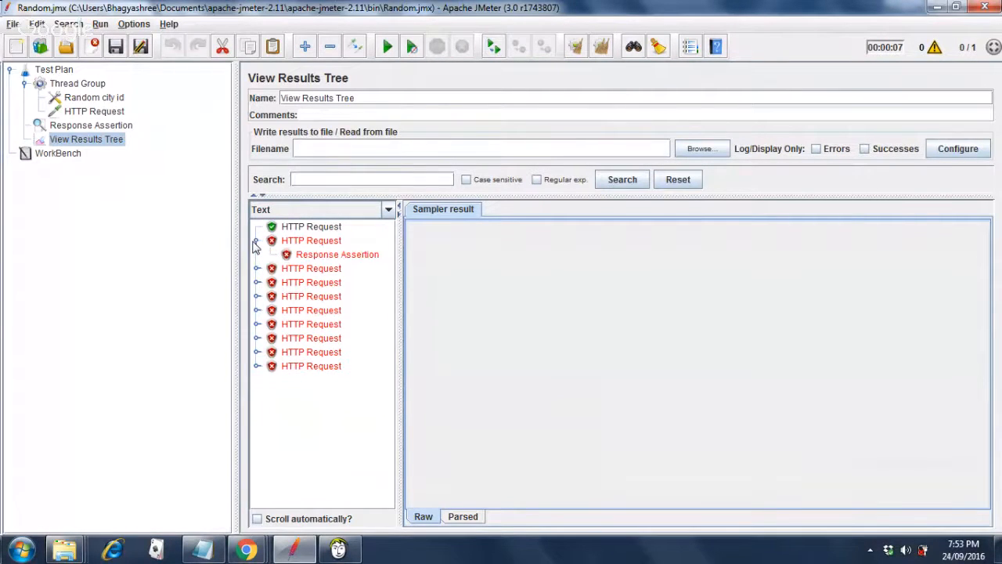
pyautogui.click(324, 258)
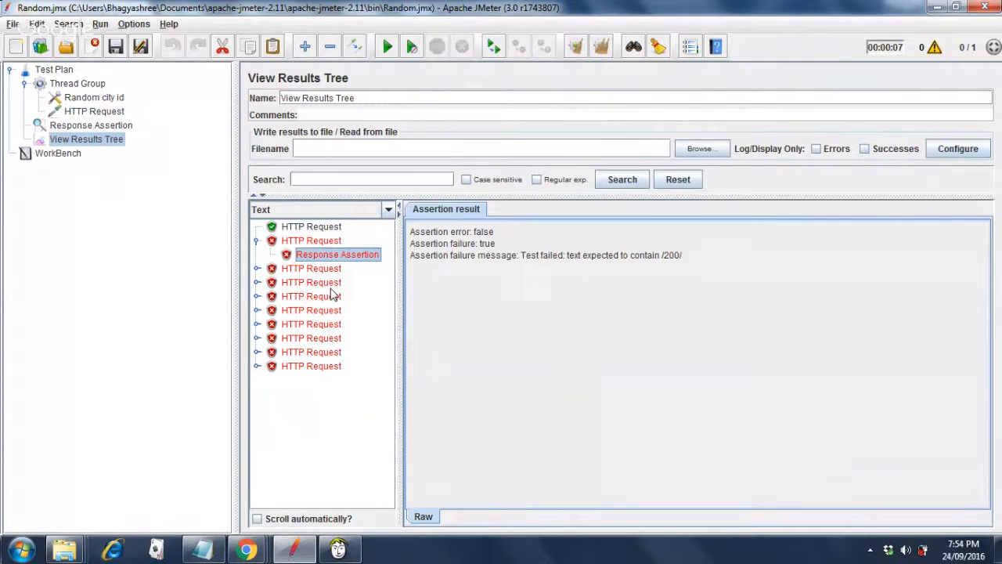
pyautogui.click(256, 270)
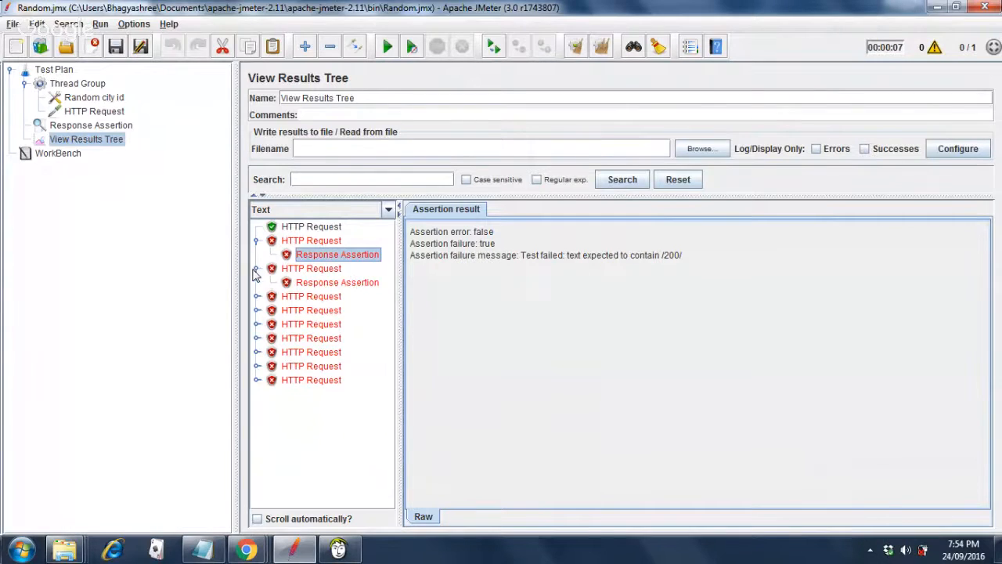
pyautogui.click(337, 286)
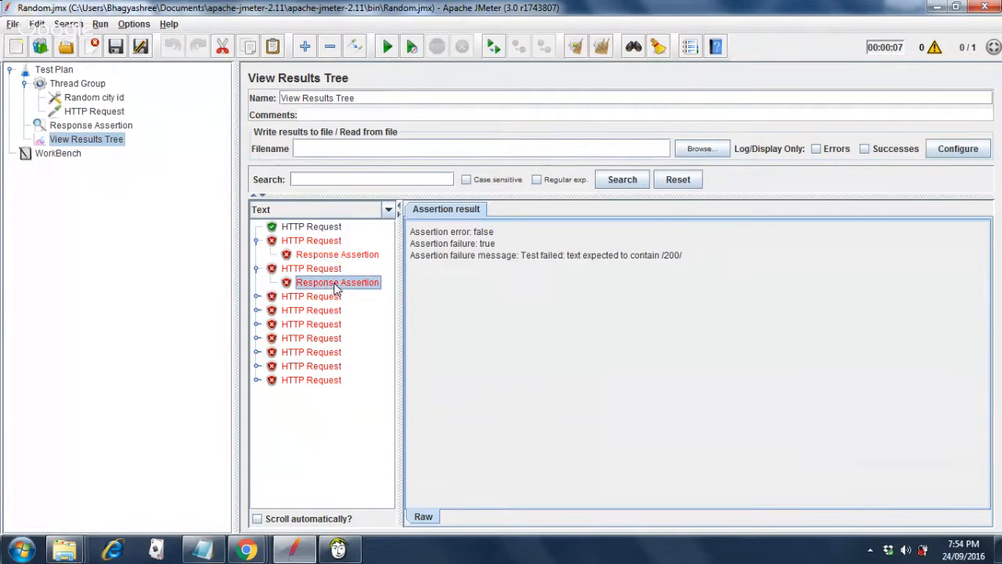
pyautogui.click(320, 233)
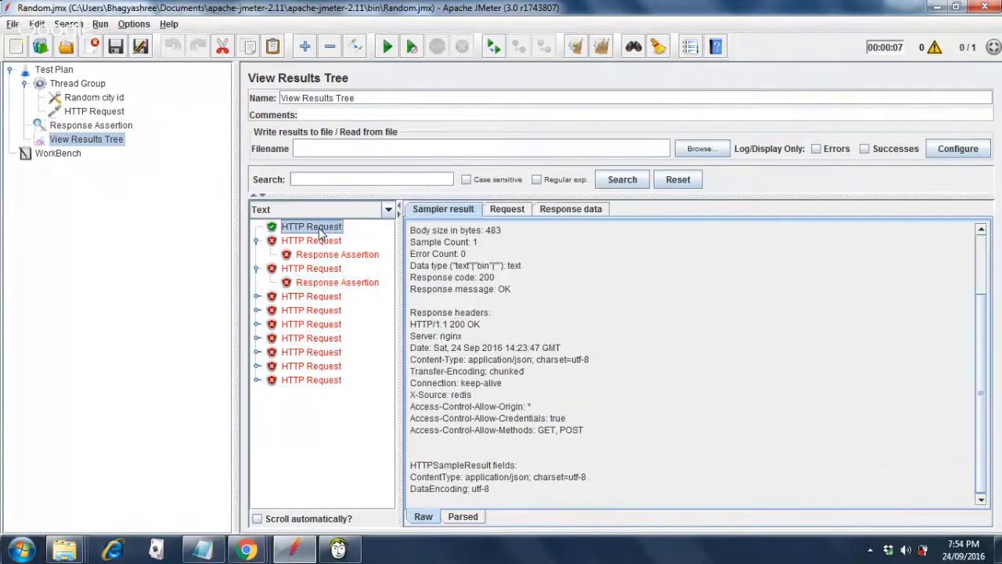
pyautogui.click(563, 211)
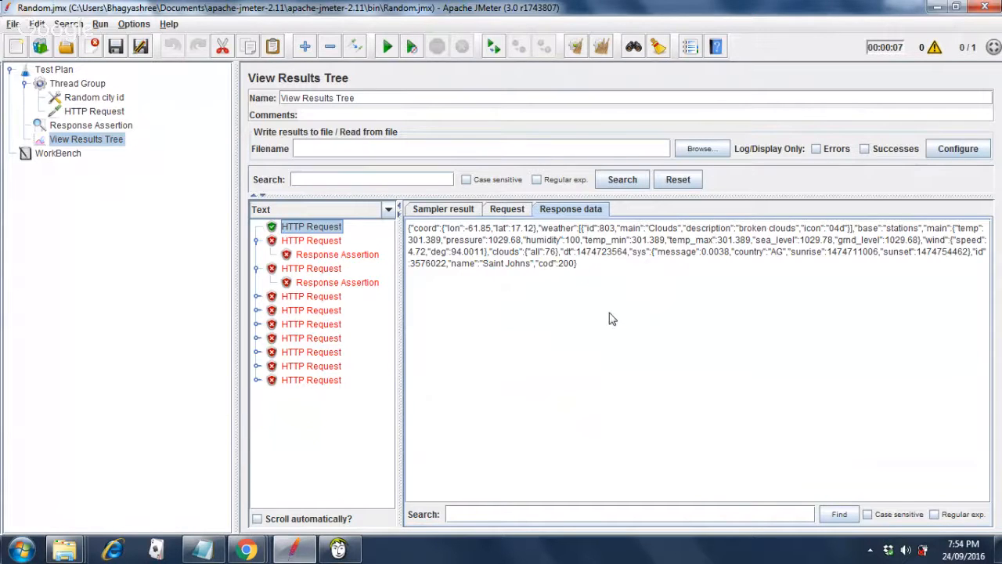
# Bring Chrome's OpenWeatherMap 'How to start' API key page back to the front.
pyautogui.moveTo(264, 552)
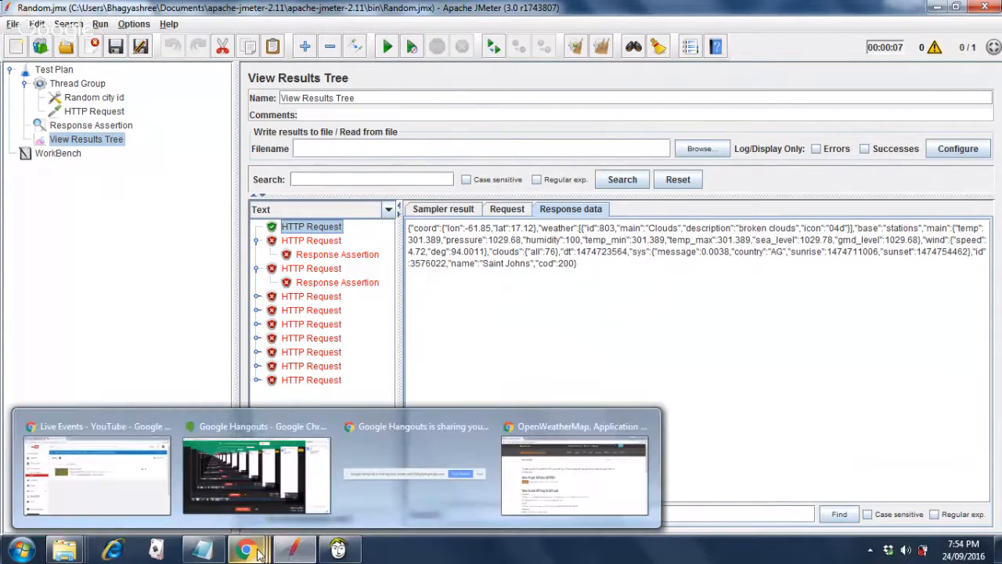
pyautogui.moveTo(276, 495)
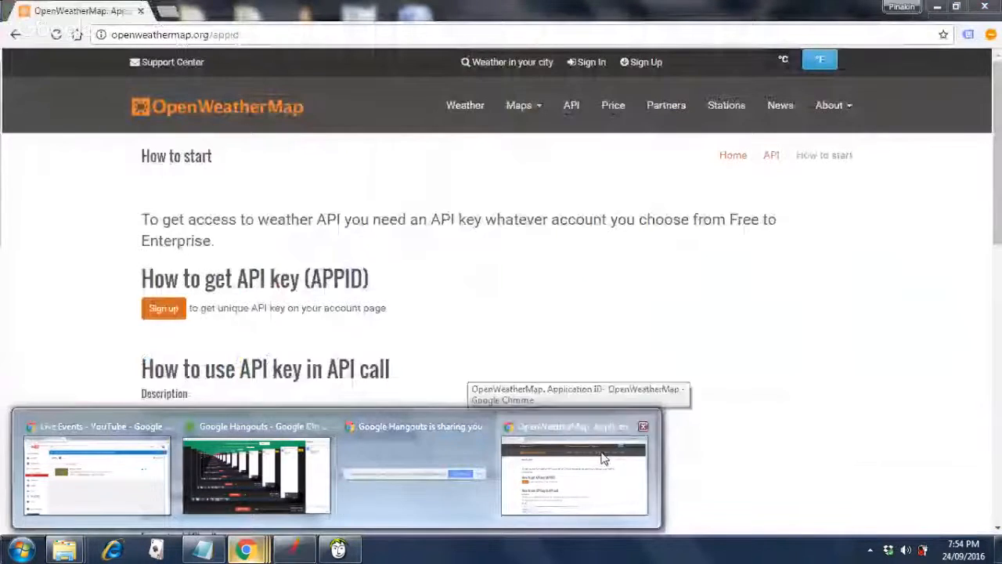
pyautogui.click(602, 457)
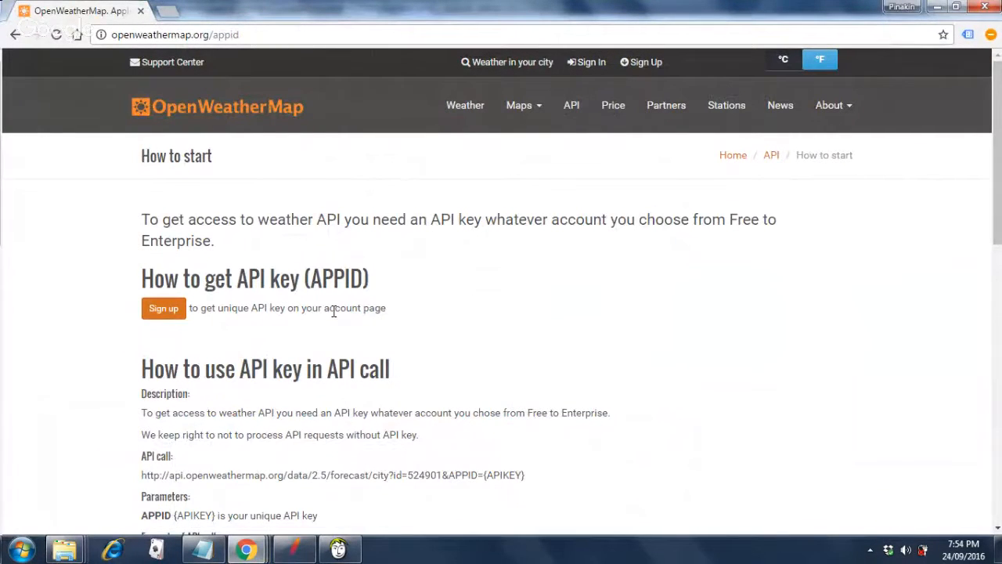
pyautogui.moveTo(248, 550)
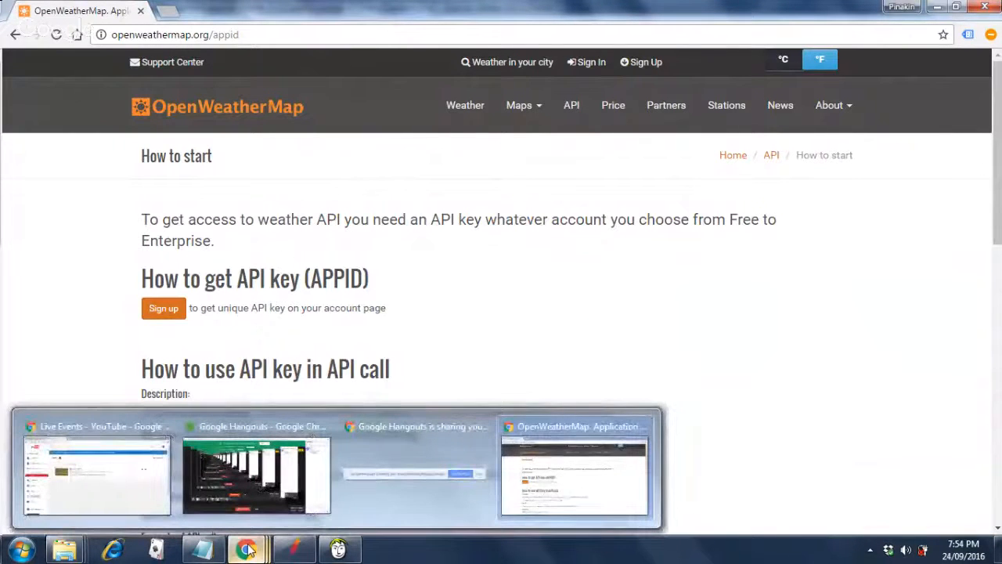
pyautogui.moveTo(240, 486)
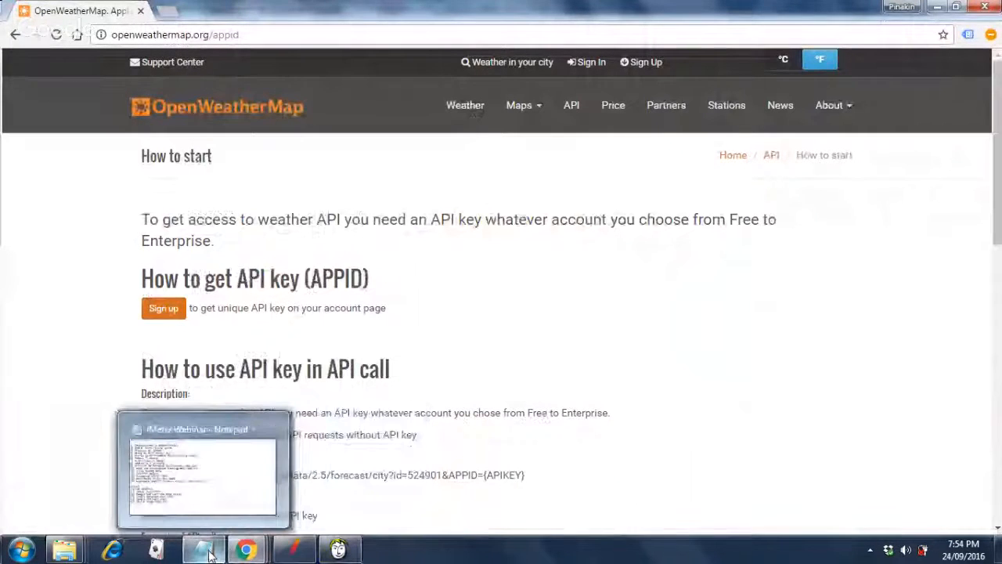
# Review the JMeter Webinar topic list in Notepad at 'Function Helper', then return to JMeter's results.
pyautogui.click(209, 556)
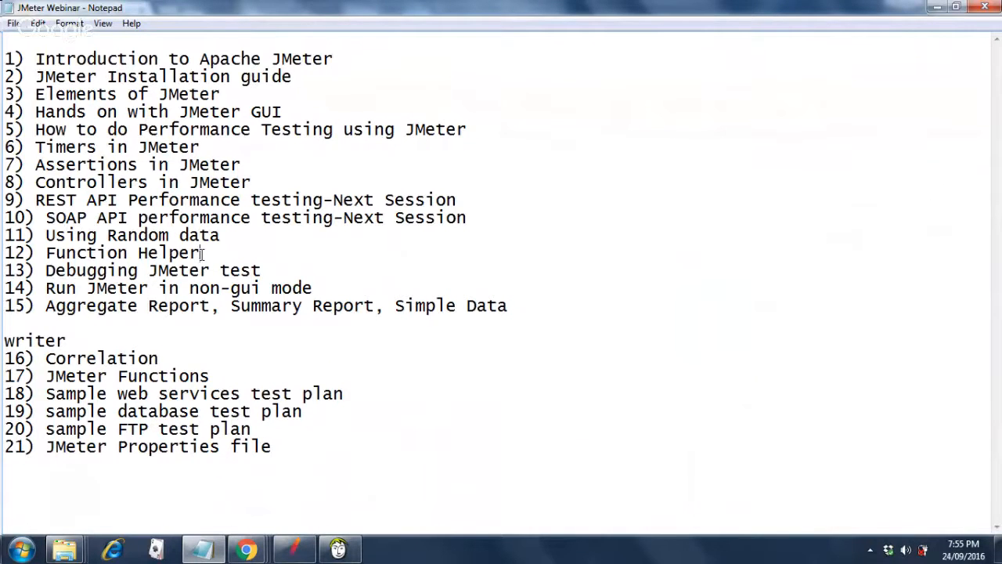
pyautogui.click(203, 252)
pyautogui.click(298, 559)
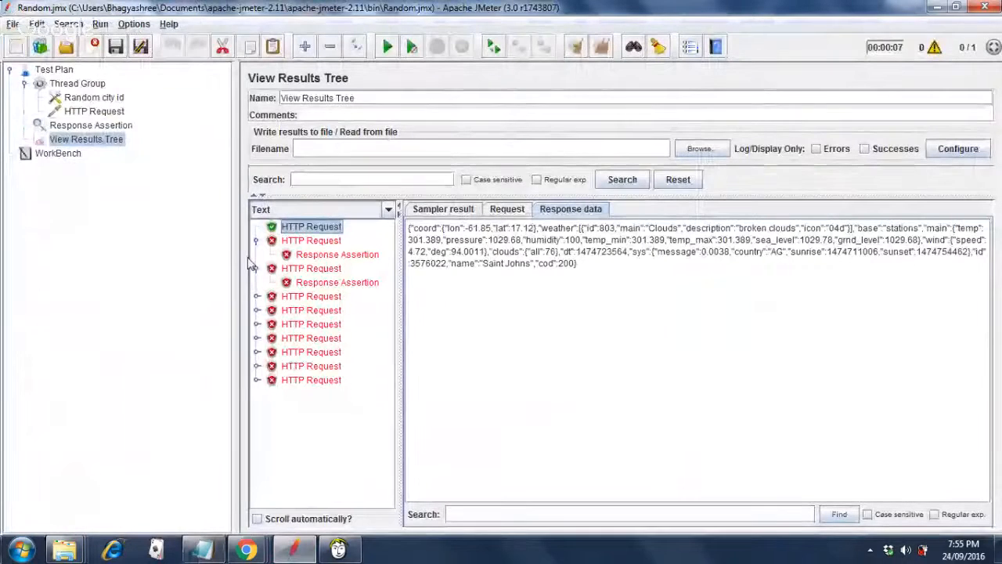
# Check the variable name cityid, then change the HTTP Request's id value to ${cityid}.
pyautogui.click(100, 99)
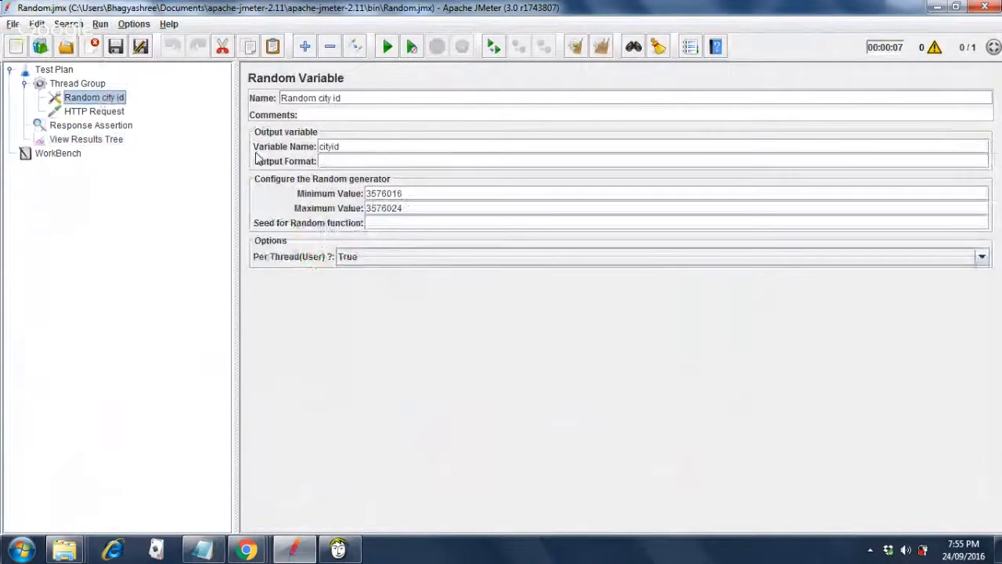
pyautogui.click(341, 146)
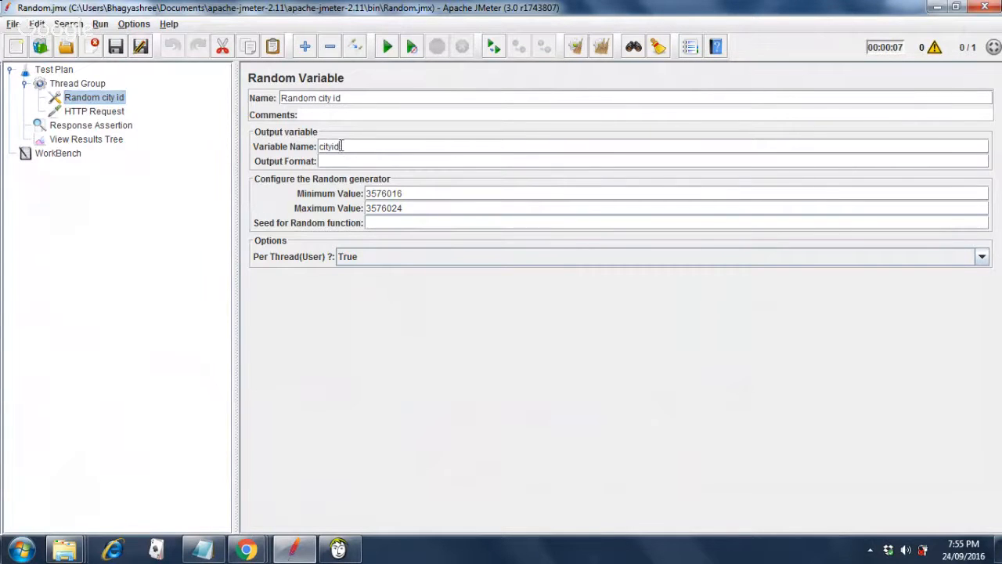
pyautogui.doubleClick(316, 147)
pyautogui.click(98, 112)
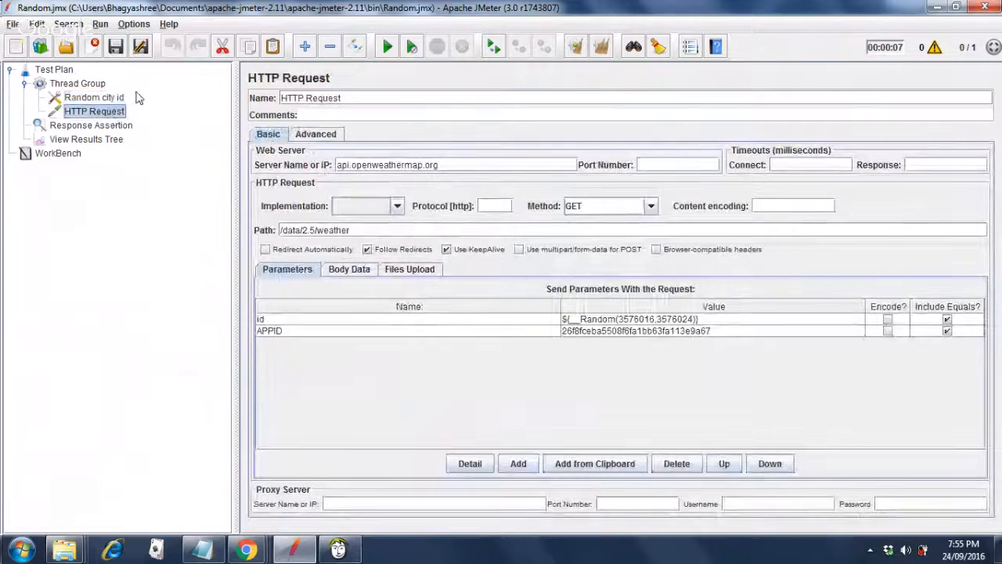
pyautogui.doubleClick(711, 319)
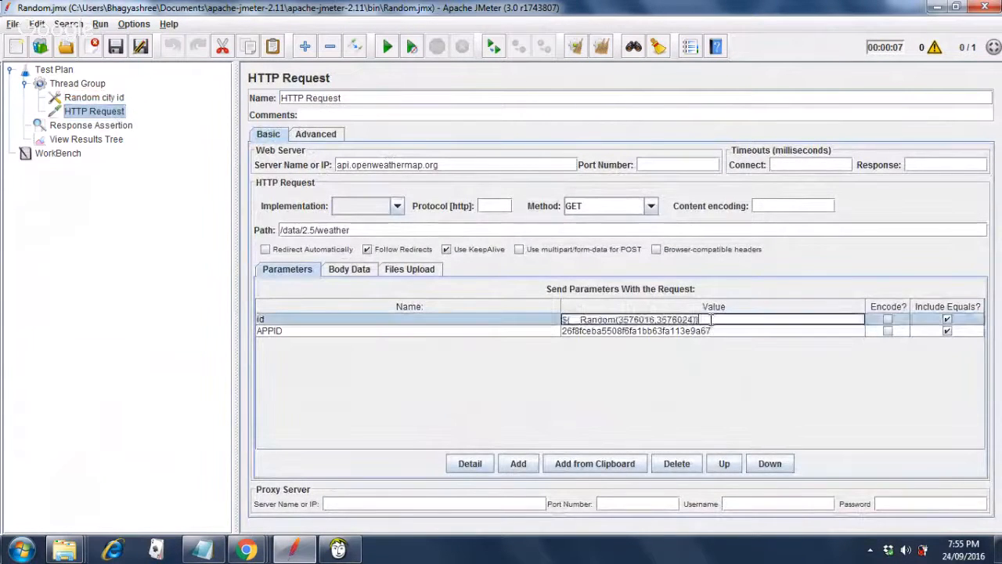
pyautogui.press('BackSpace')
pyautogui.press('BackSpace')
pyautogui.press('BackSpace')
pyautogui.press('BackSpace')
pyautogui.press('BackSpace')
pyautogui.press('BackSpace')
pyautogui.press('BackSpace')
pyautogui.press('BackSpace')
pyautogui.press('BackSpace')
pyautogui.press('BackSpace')
pyautogui.press('BackSpace')
pyautogui.press('BackSpace')
pyautogui.press('BackSpace')
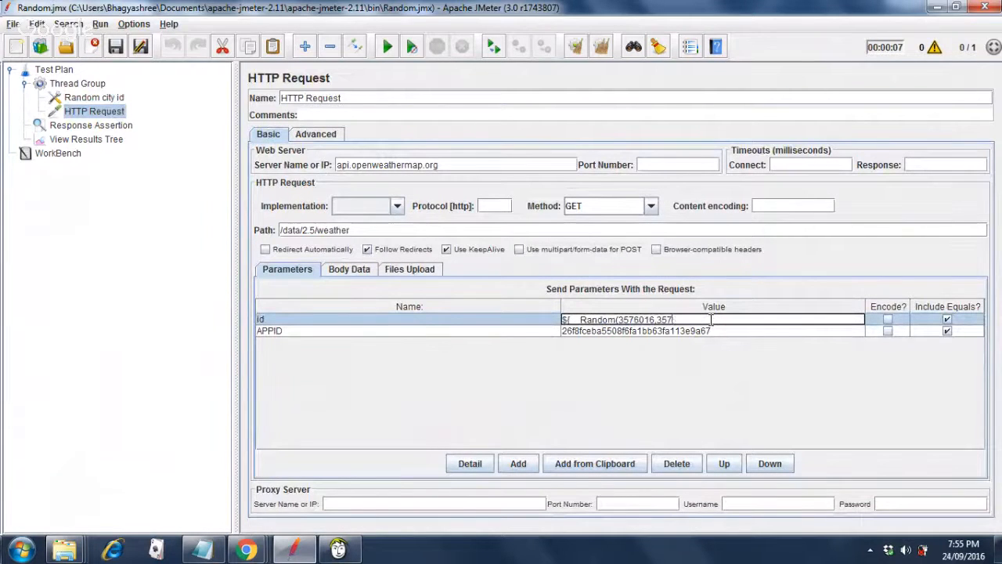
pyautogui.press('BackSpace')
pyautogui.press('BackSpace')
pyautogui.press('BackSpace')
pyautogui.press('BackSpace')
pyautogui.press('BackSpace')
pyautogui.press('BackSpace')
pyautogui.press('BackSpace')
pyautogui.press('BackSpace')
pyautogui.press('BackSpace')
pyautogui.press('BackSpace')
pyautogui.press('BackSpace')
pyautogui.press('BackSpace')
pyautogui.press('BackSpace')
pyautogui.press('BackSpace')
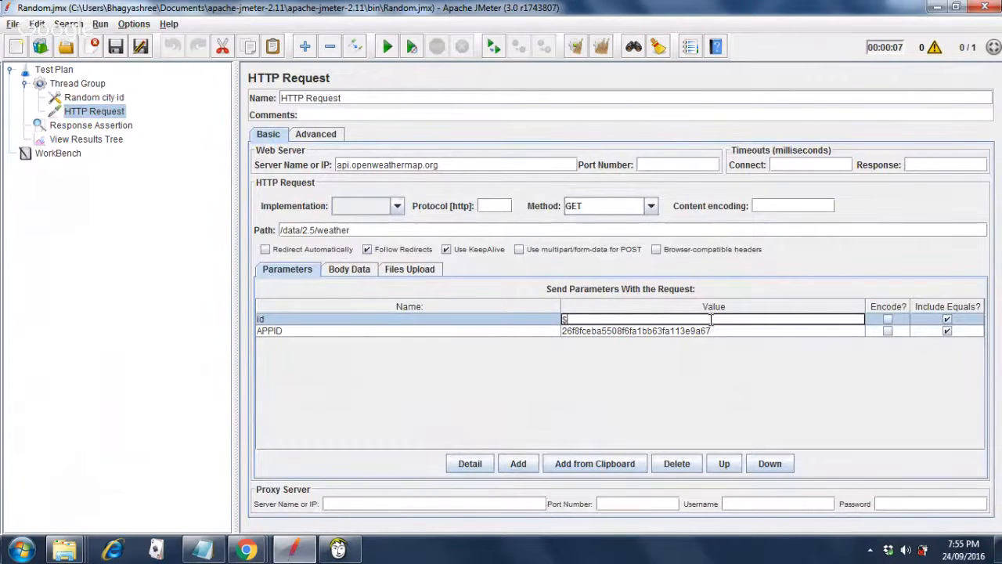
pyautogui.write('{cityid}')
# Recheck the random variable's name and range, then go back to the View Results Tree.
pyautogui.click(111, 98)
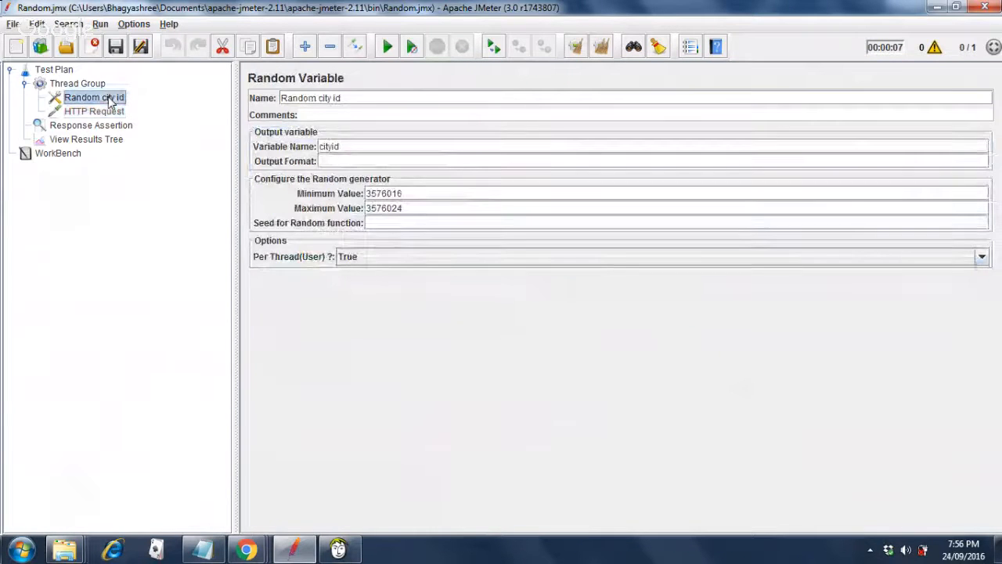
pyautogui.click(114, 114)
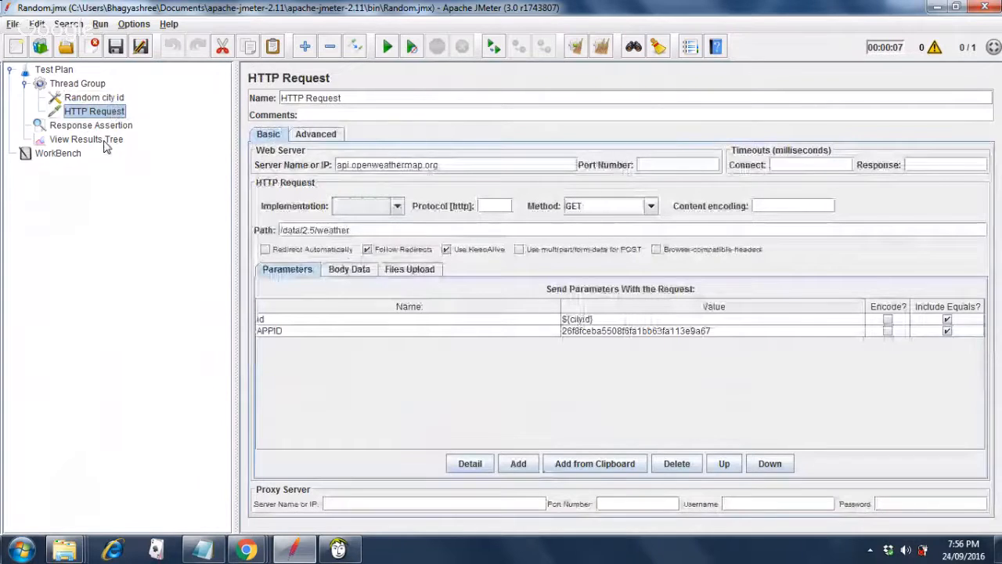
pyautogui.click(104, 143)
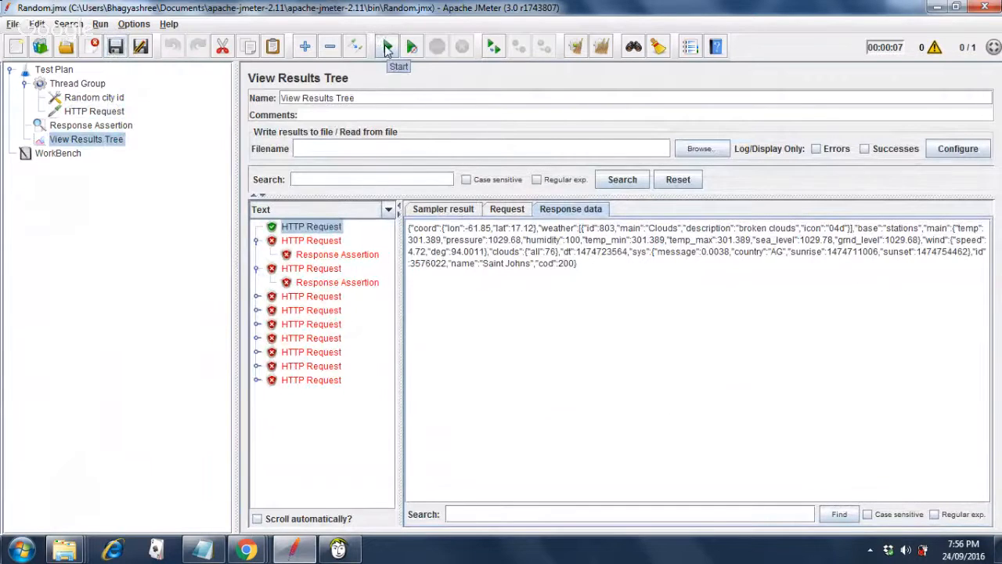
# Run the test plan, clear all results, and run it again for ten fresh samples.
pyautogui.click(386, 49)
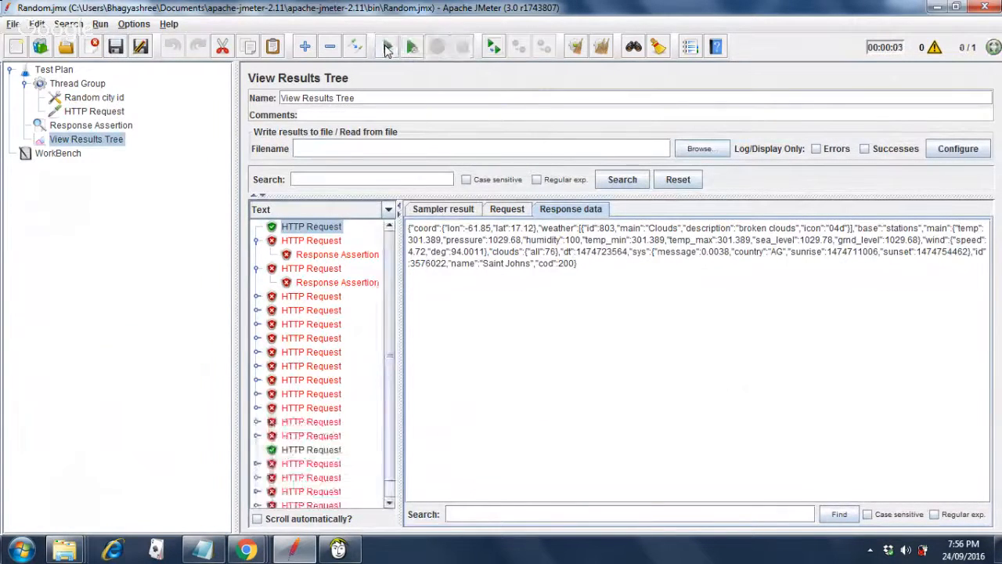
pyautogui.click(389, 493)
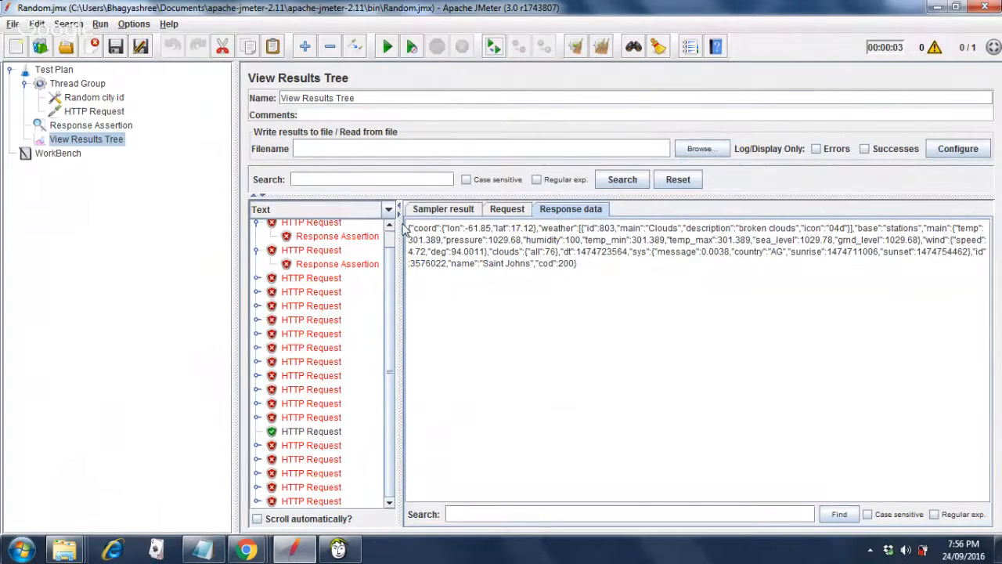
pyautogui.click(601, 47)
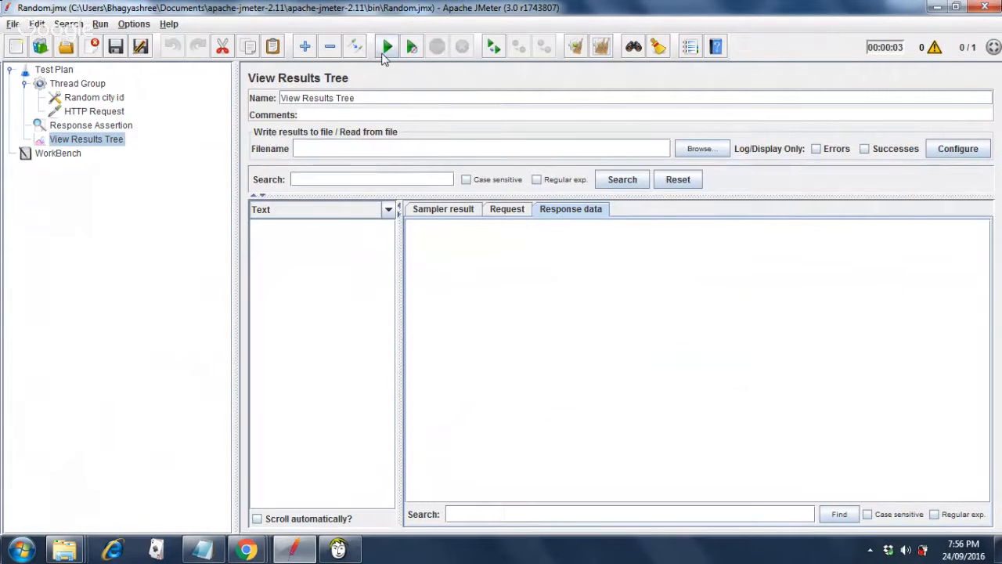
pyautogui.click(386, 53)
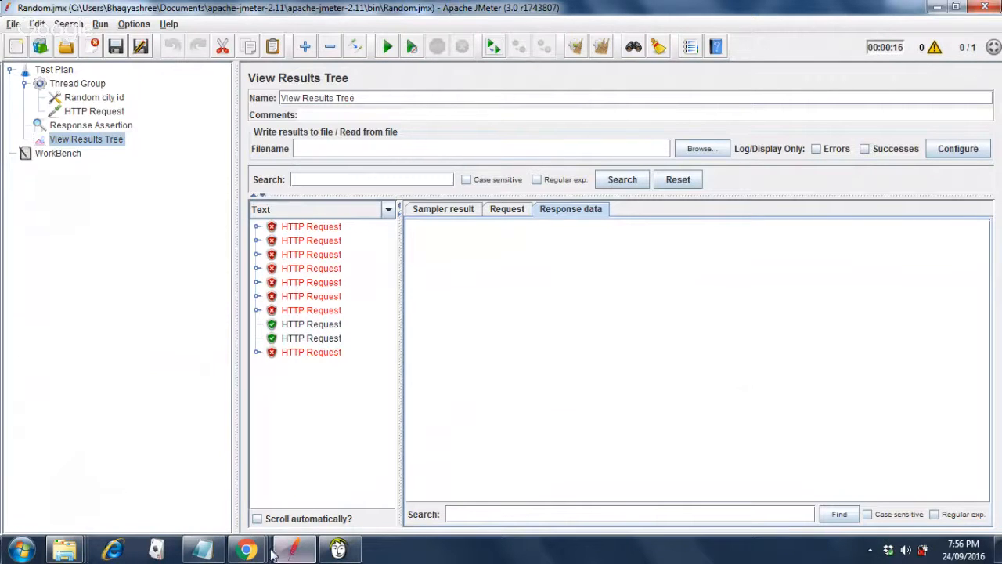
pyautogui.moveTo(254, 554)
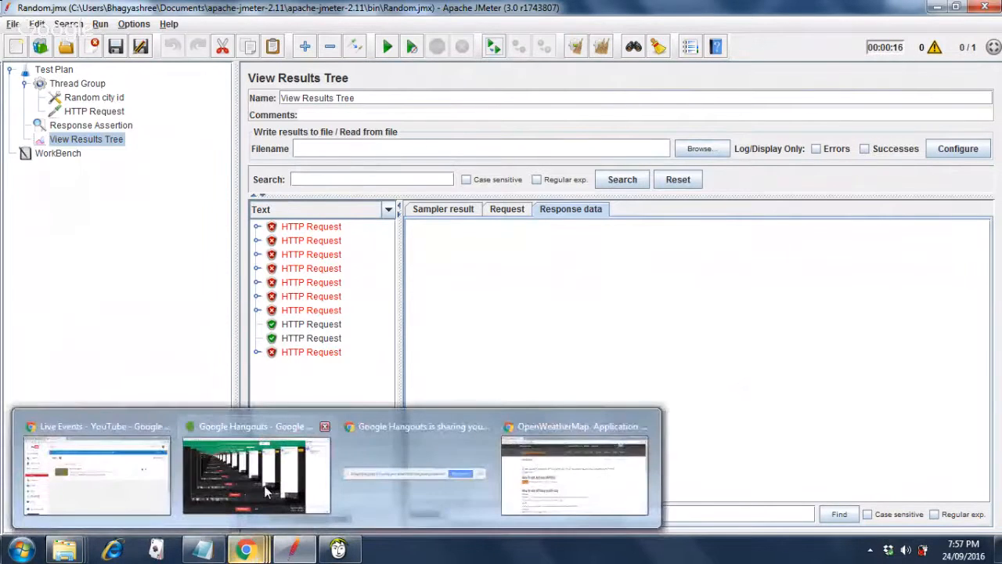
pyautogui.moveTo(266, 487)
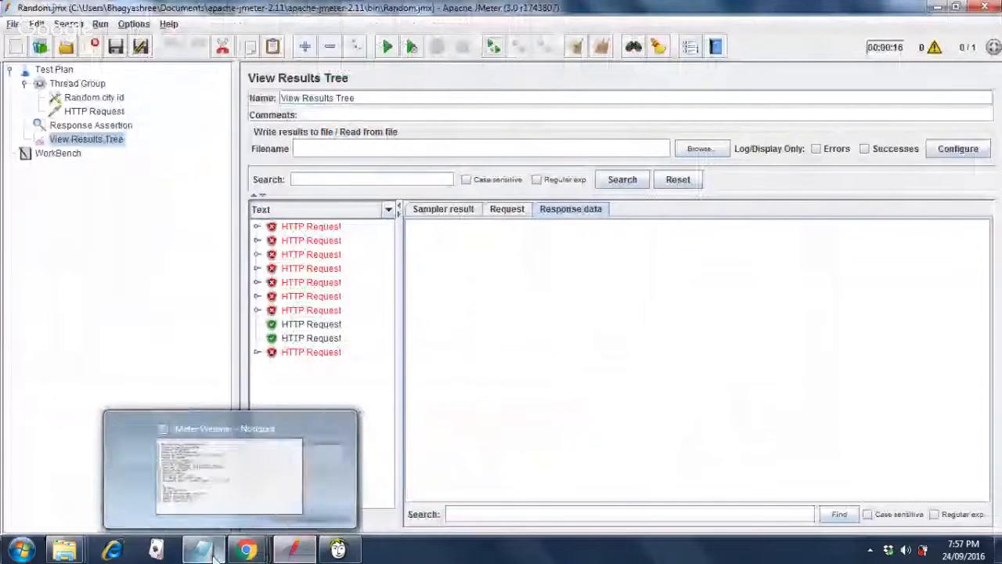
pyautogui.click(213, 553)
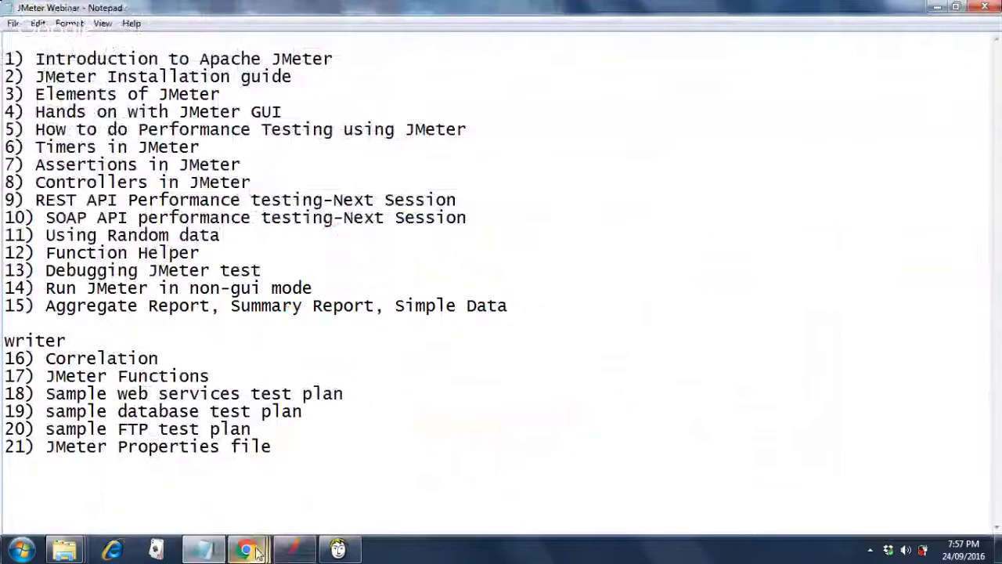
pyautogui.moveTo(286, 555)
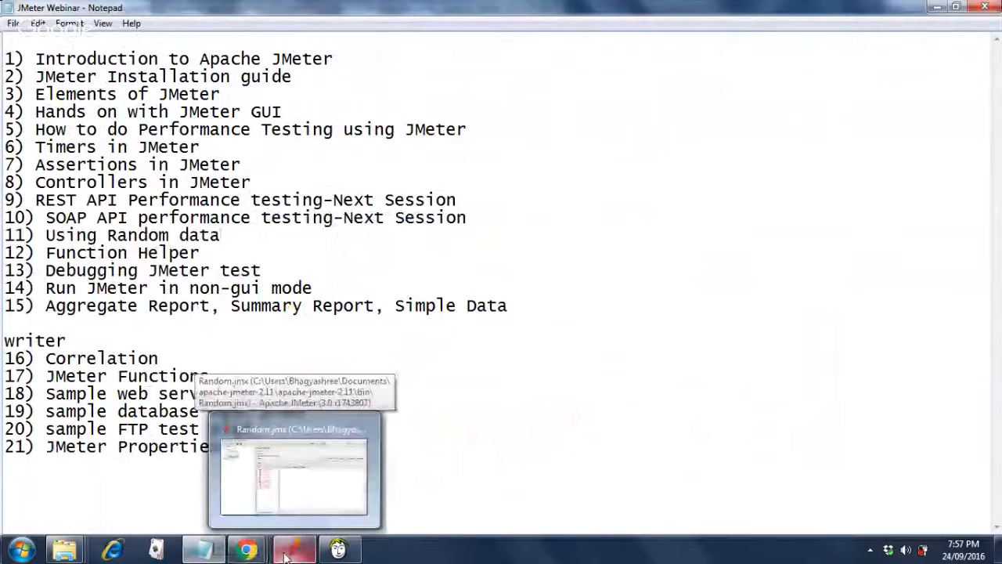
pyautogui.click(276, 427)
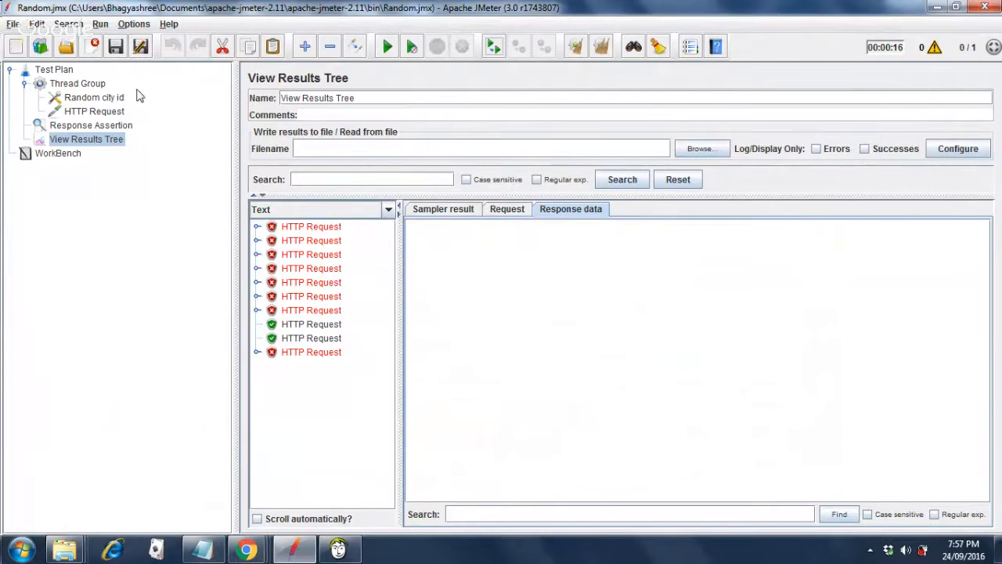
# Erase the ${cityid} value from the HTTP Request's id parameter.
pyautogui.click(95, 112)
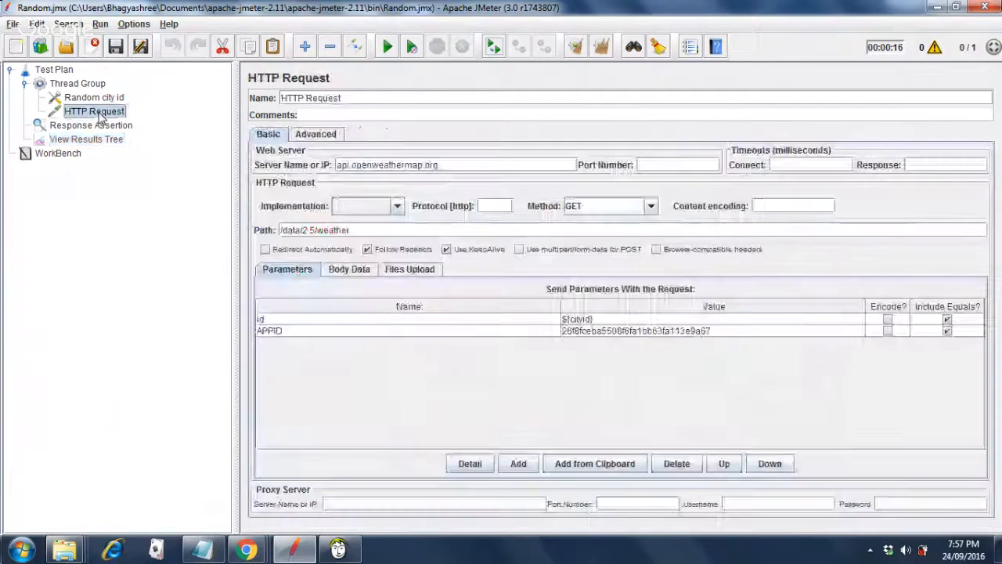
pyautogui.doubleClick(633, 320)
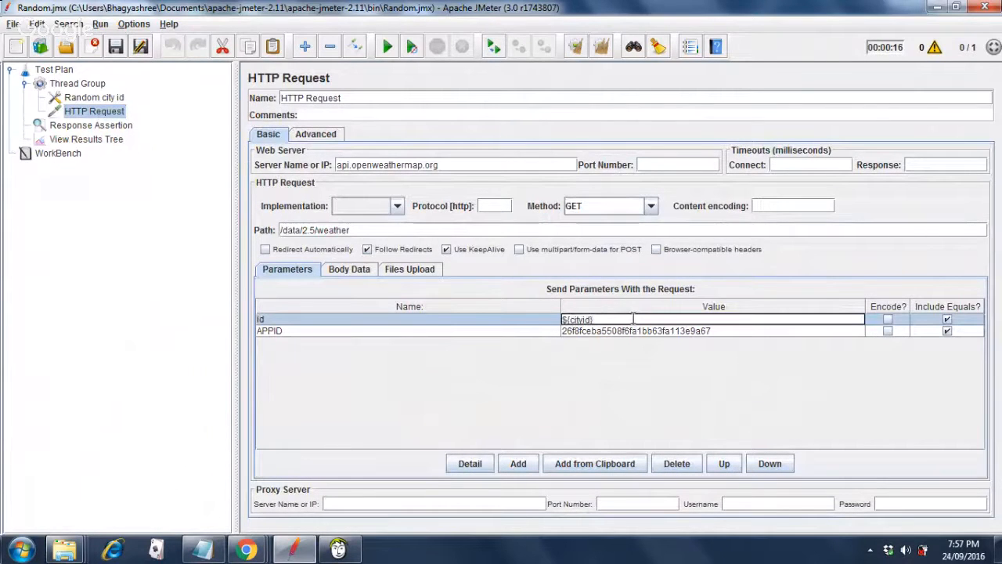
pyautogui.press('BackSpace')
pyautogui.press('BackSpace')
pyautogui.press('BackSpace')
pyautogui.press('BackSpace')
pyautogui.press('BackSpace')
pyautogui.press('BackSpace')
pyautogui.press('BackSpace')
pyautogui.press('BackSpace')
pyautogui.press('BackSpace')
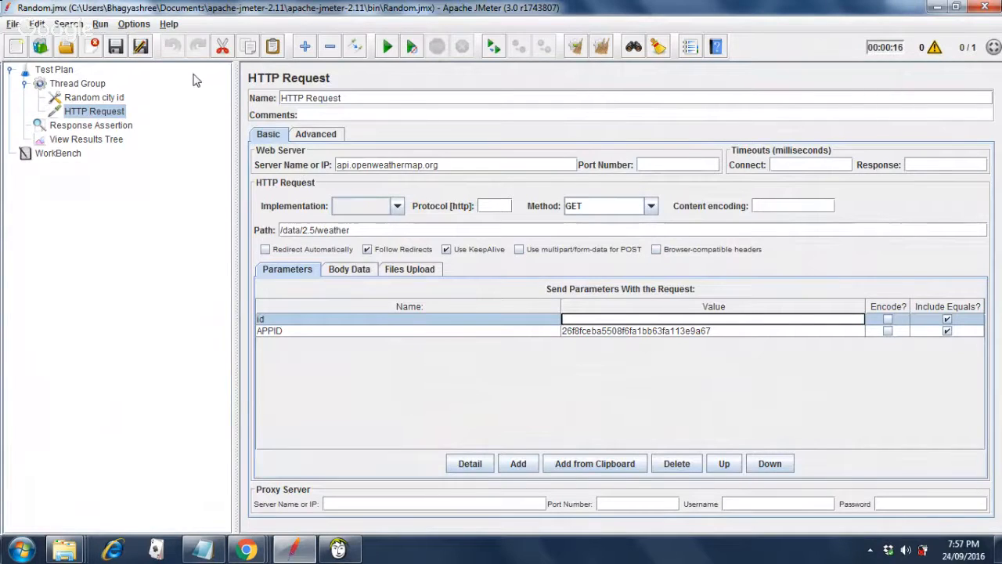
# Open the Function Helper Dialog, choose __Random, and start editing its minimum value.
pyautogui.click(130, 24)
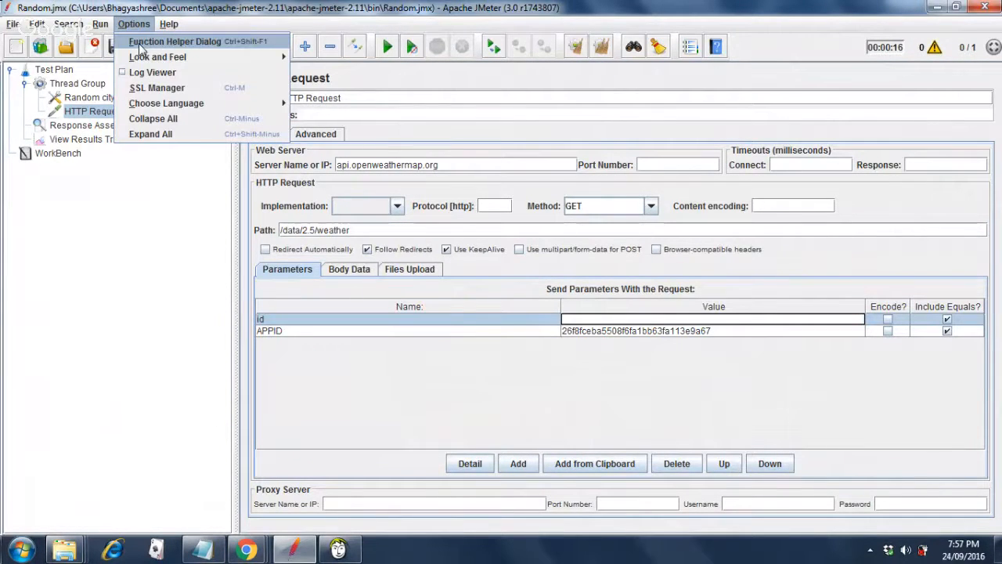
pyautogui.click(138, 43)
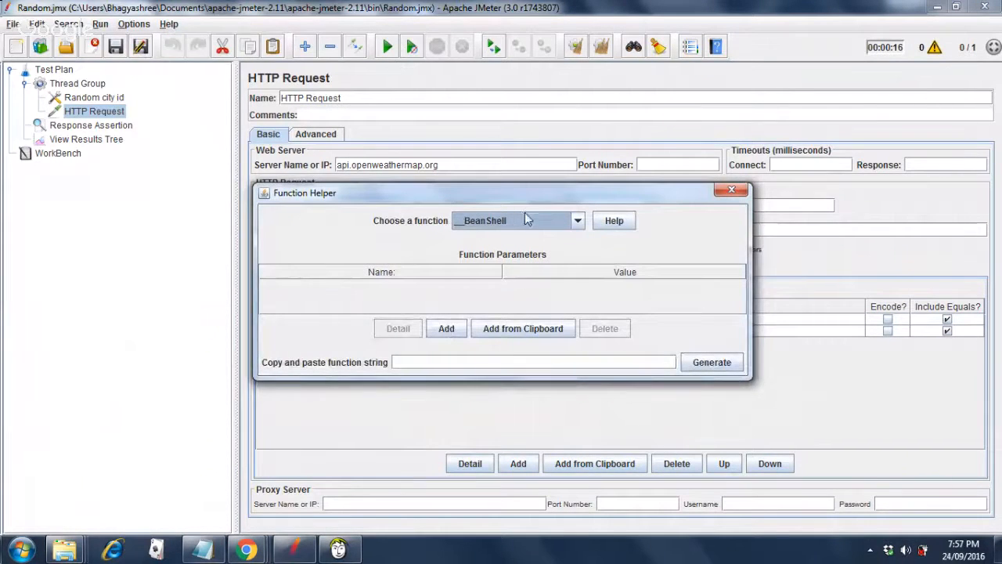
pyautogui.click(578, 223)
pyautogui.click(578, 320)
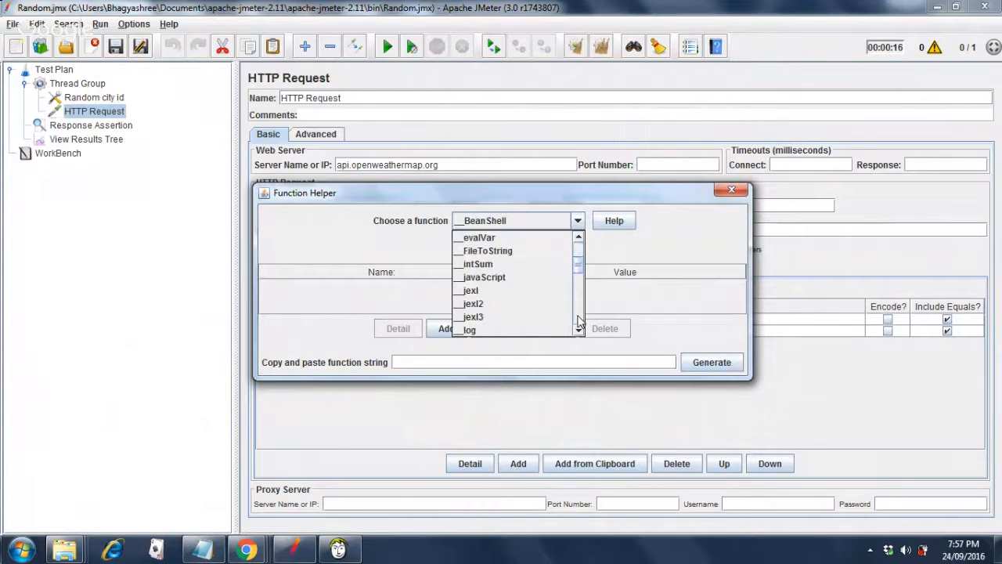
pyautogui.click(578, 320)
pyautogui.click(578, 320)
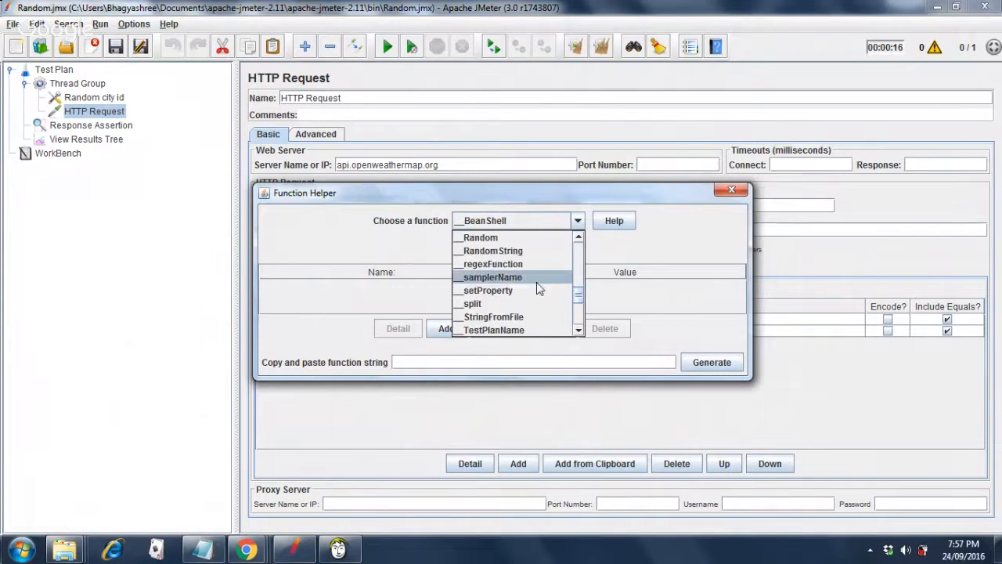
pyautogui.click(495, 239)
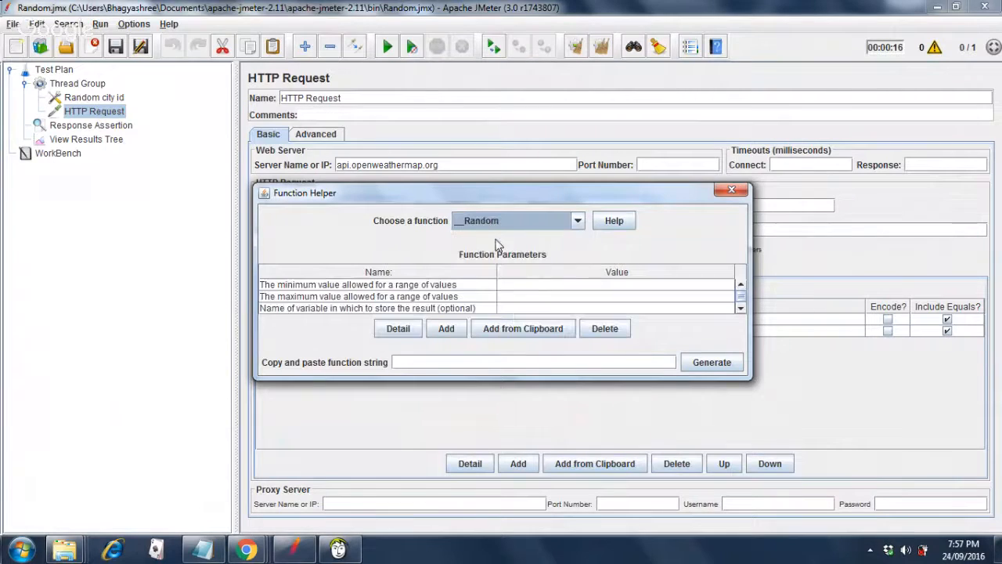
pyautogui.doubleClick(527, 286)
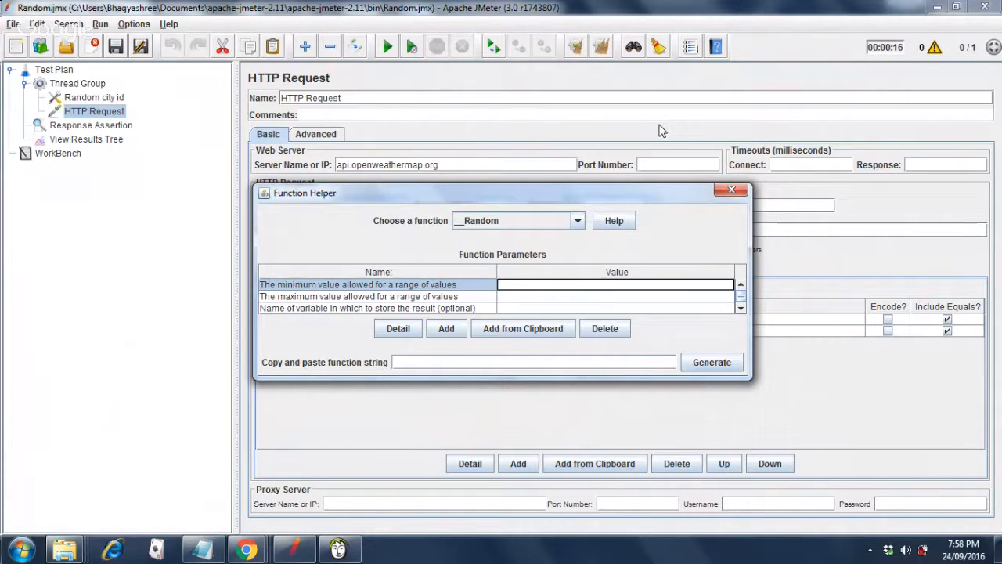
# Generate ${__Random(3576016,3576024,)} with minimum 3576016 and maximum 3576024, then close the Function Helper.
pyautogui.write('3576016')
pyautogui.press('Return')
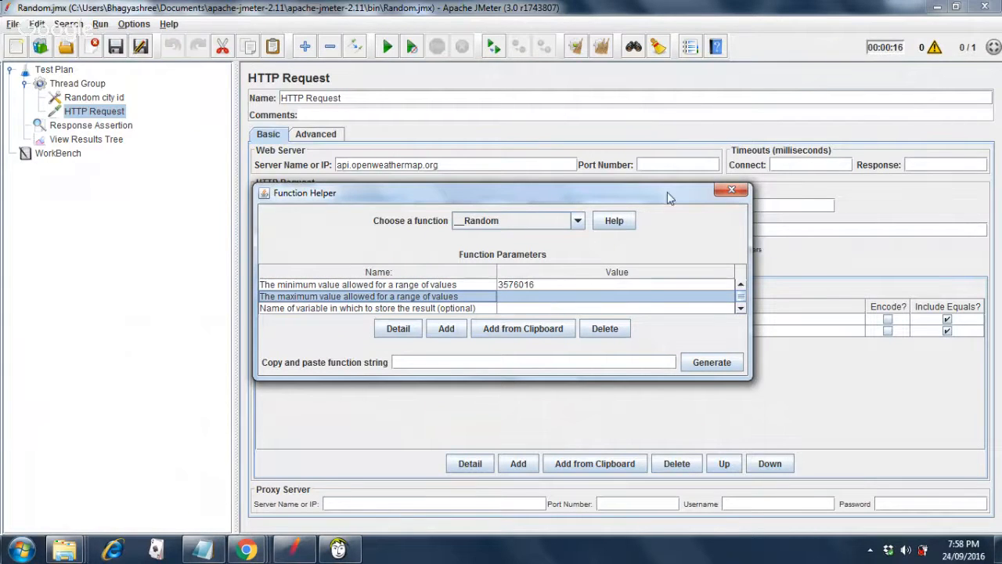
pyautogui.doubleClick(615, 302)
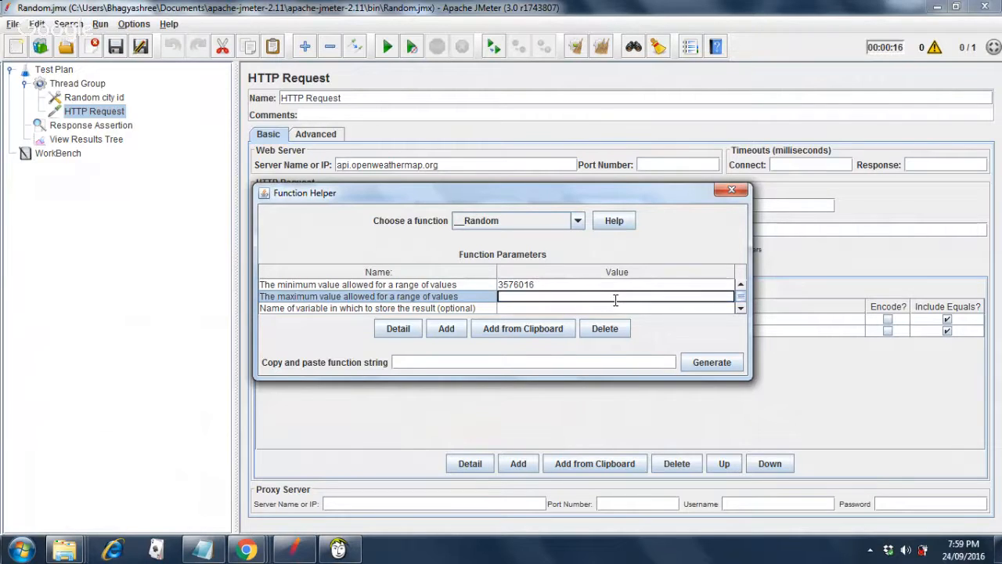
pyautogui.write('3576024')
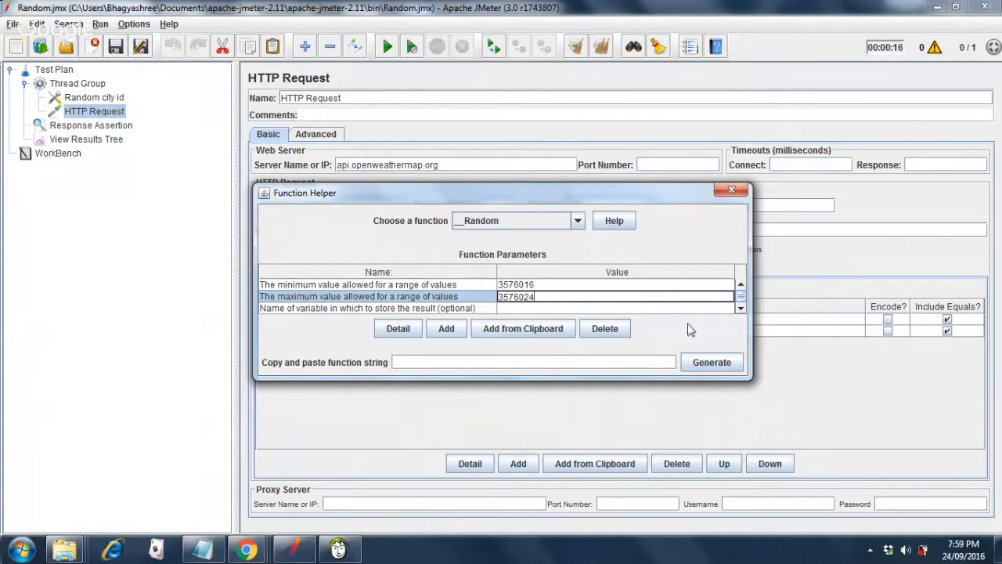
pyautogui.click(712, 362)
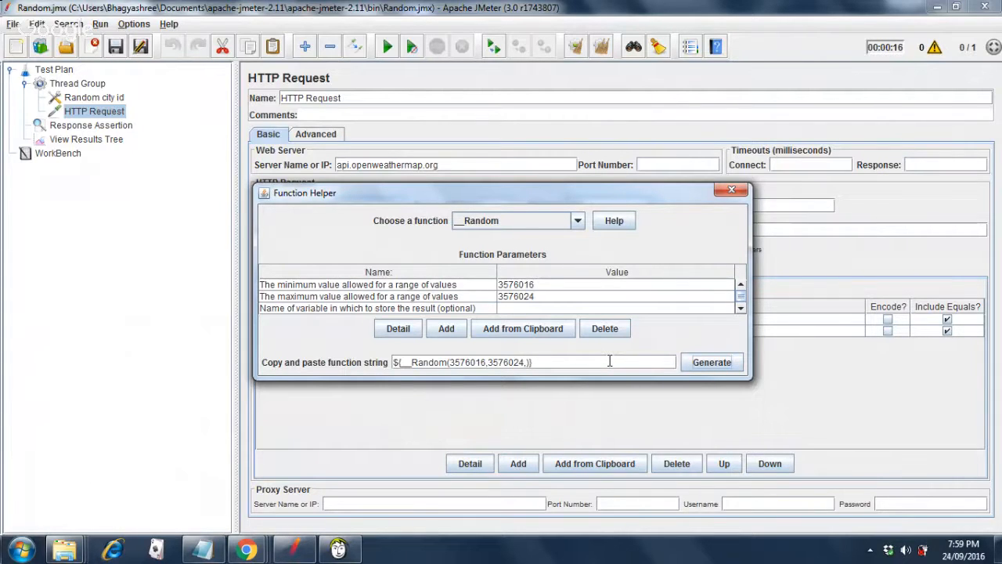
pyautogui.click(725, 192)
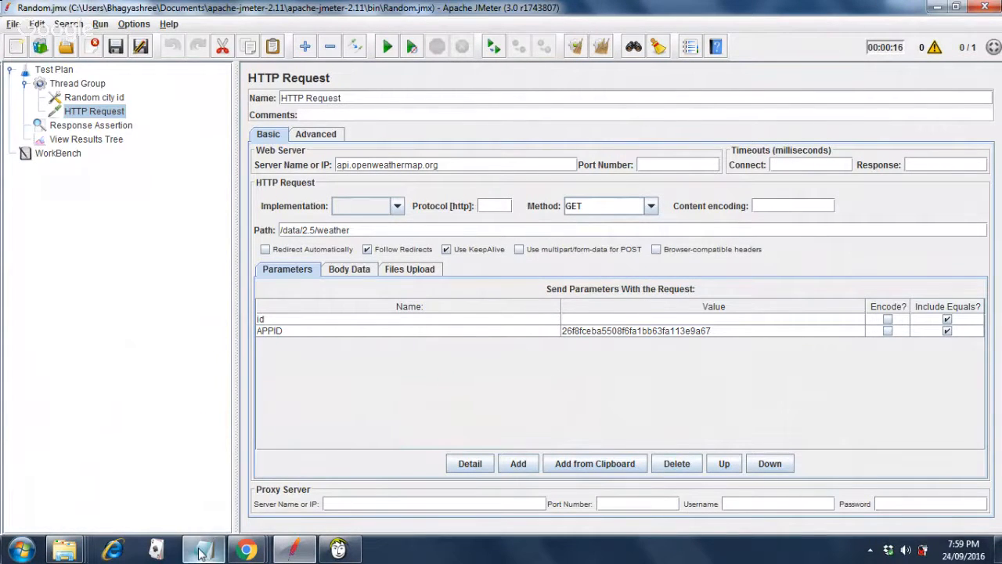
pyautogui.moveTo(201, 553)
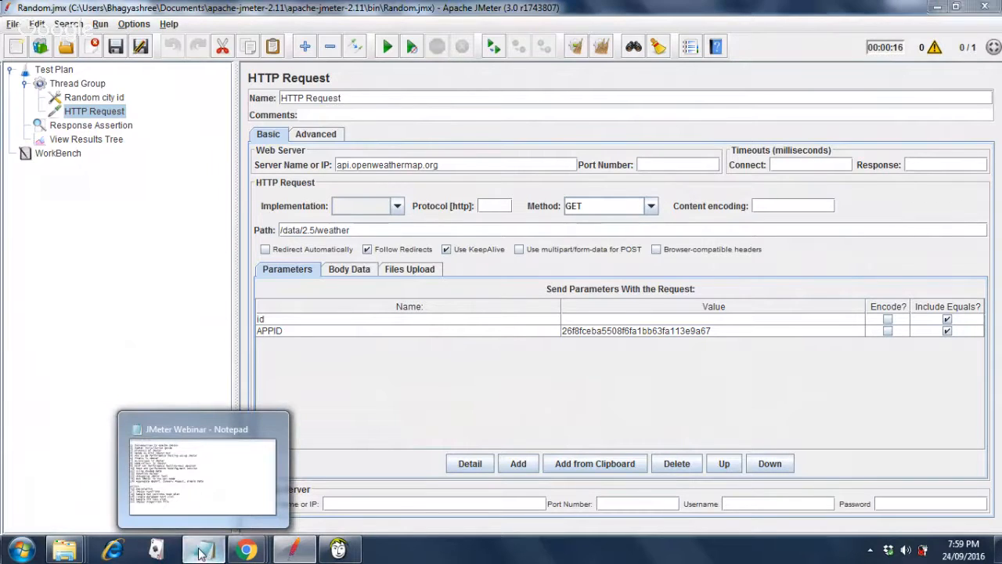
pyautogui.click(200, 553)
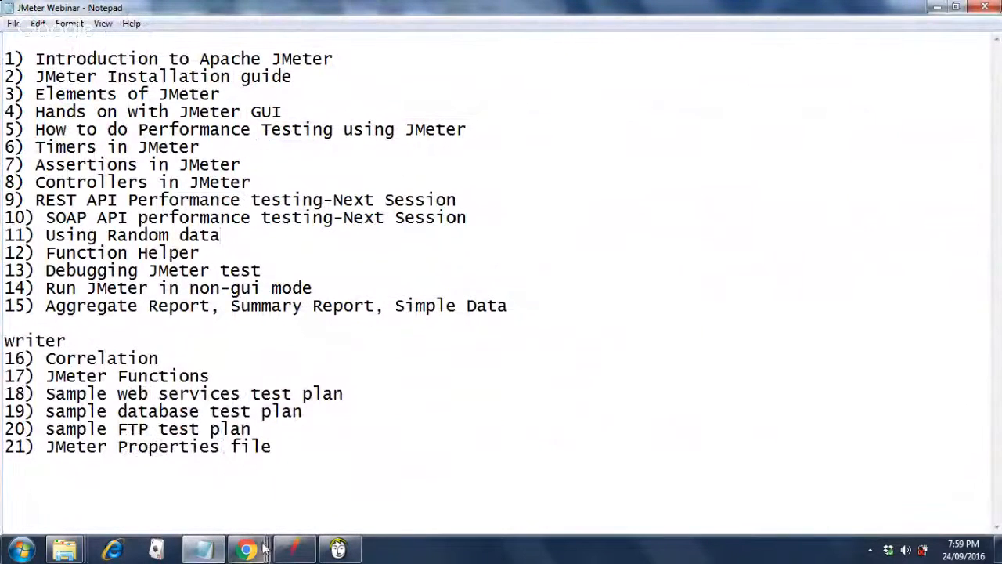
pyautogui.click(311, 554)
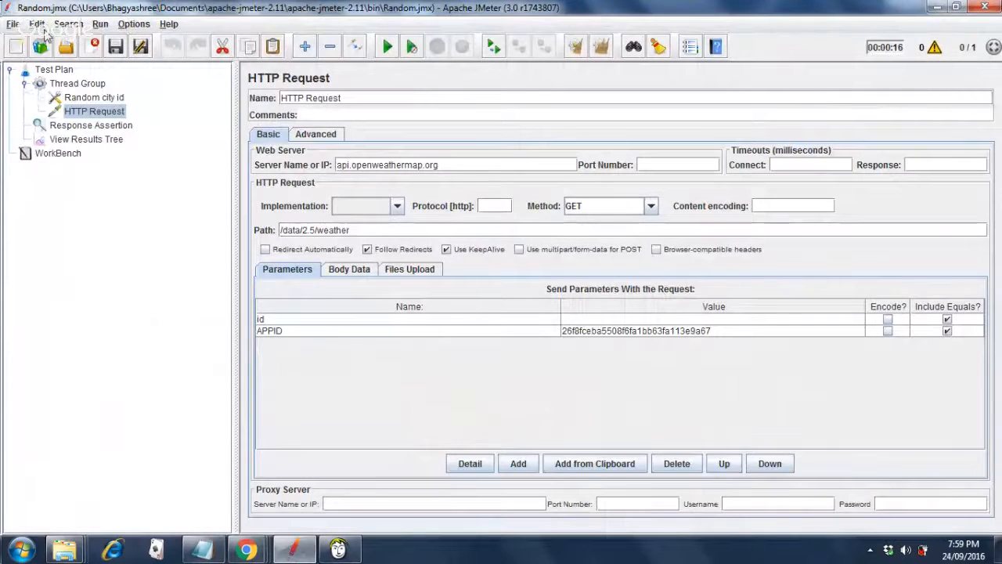
pyautogui.click(207, 549)
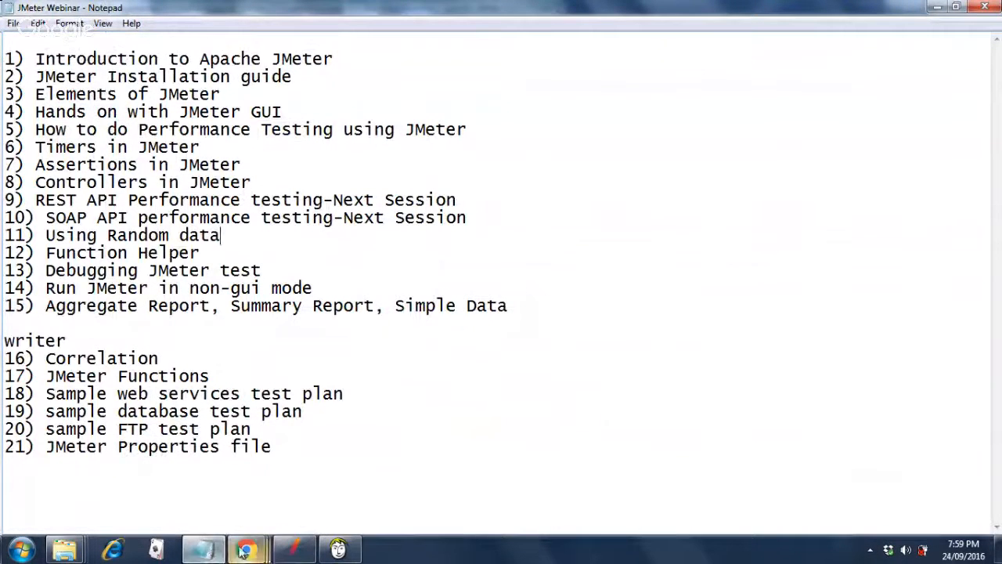
pyautogui.moveTo(291, 552)
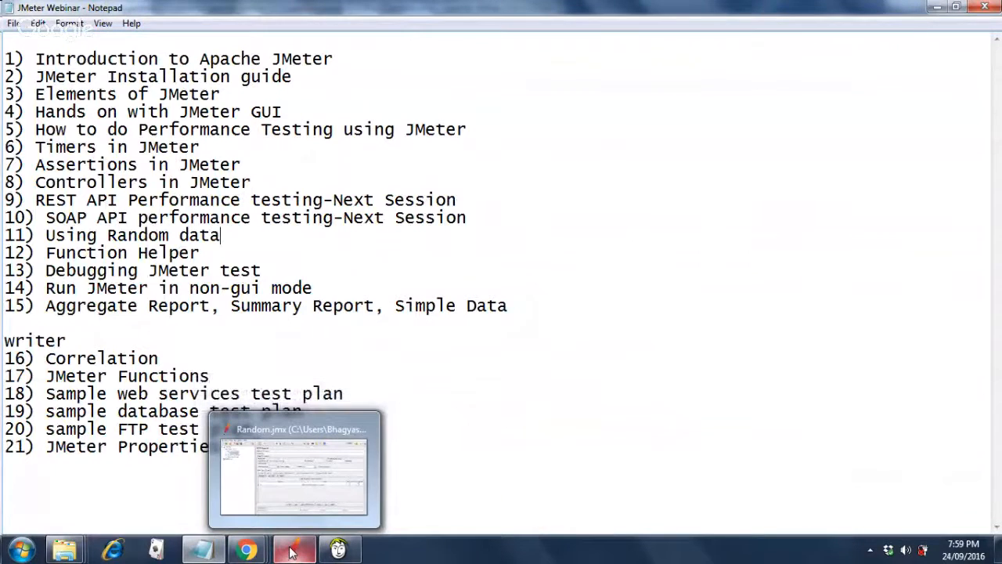
pyautogui.click(291, 553)
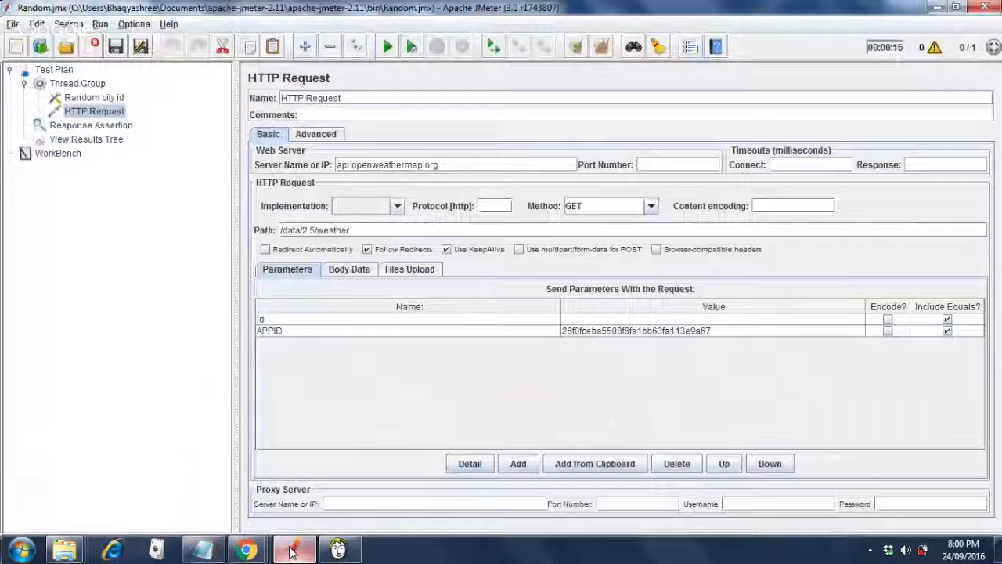
# Try reopening the recent Script.jmx, discarding Random.jmx changes and dismissing the file-not-found error.
pyautogui.click(13, 25)
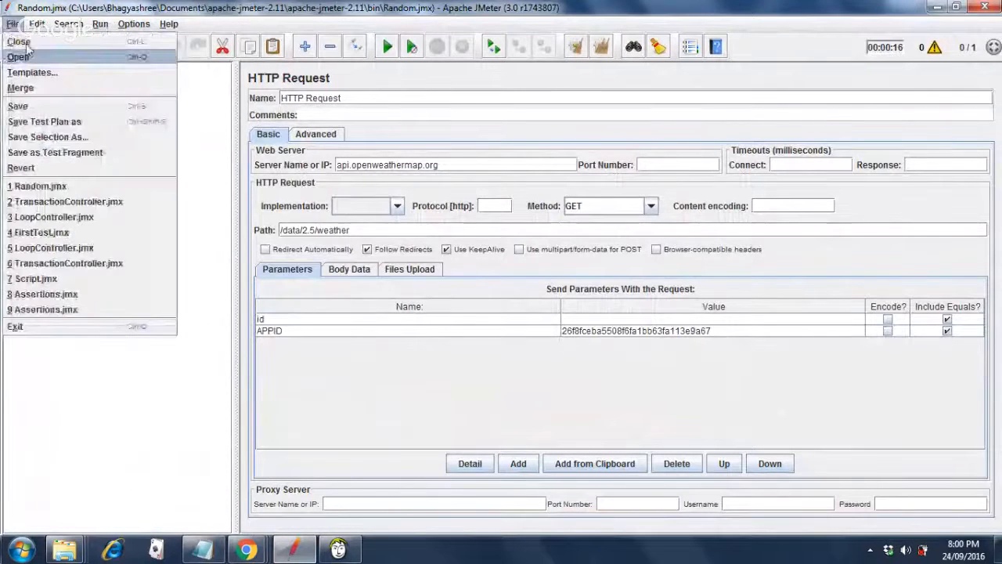
pyautogui.click(43, 283)
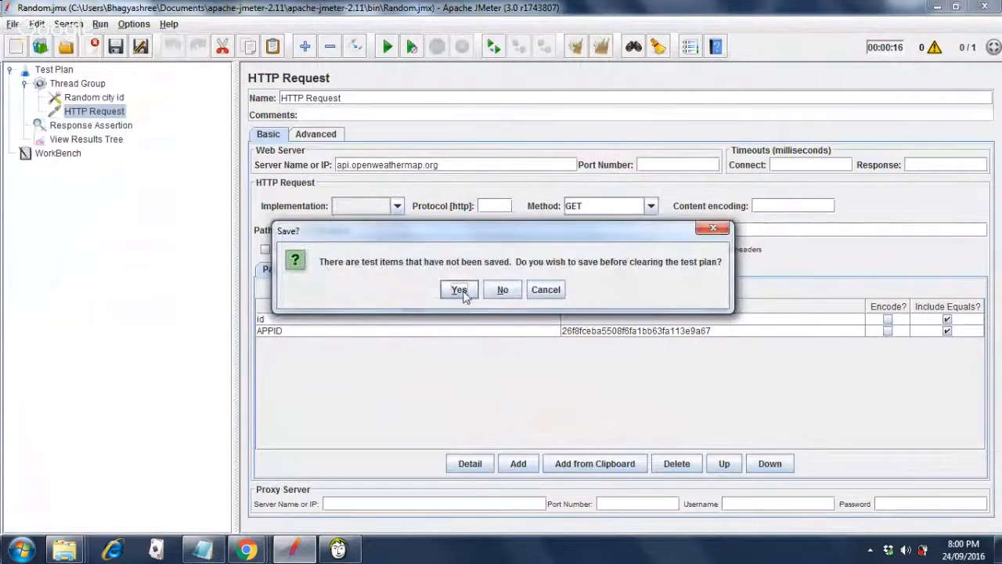
pyautogui.click(505, 291)
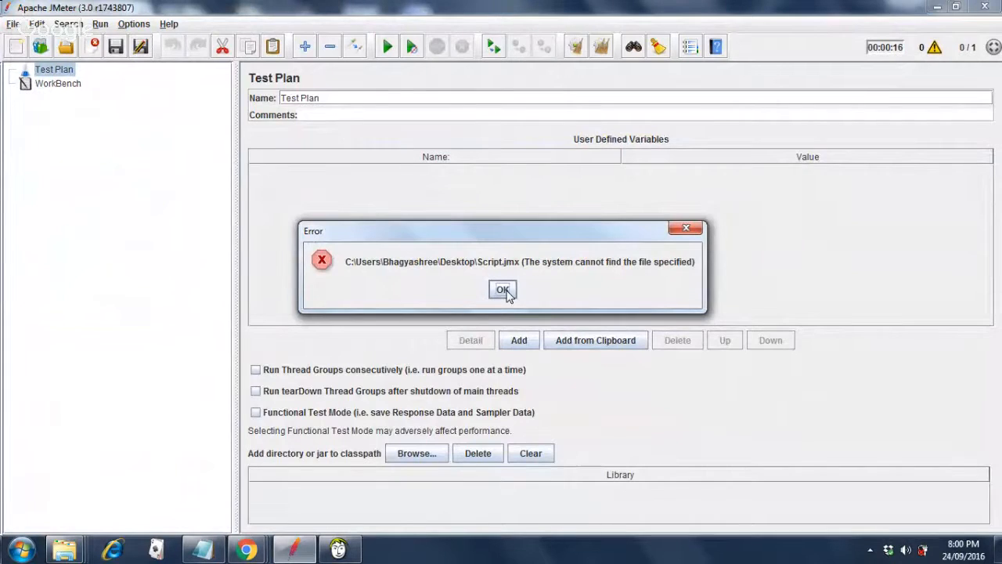
pyautogui.click(502, 290)
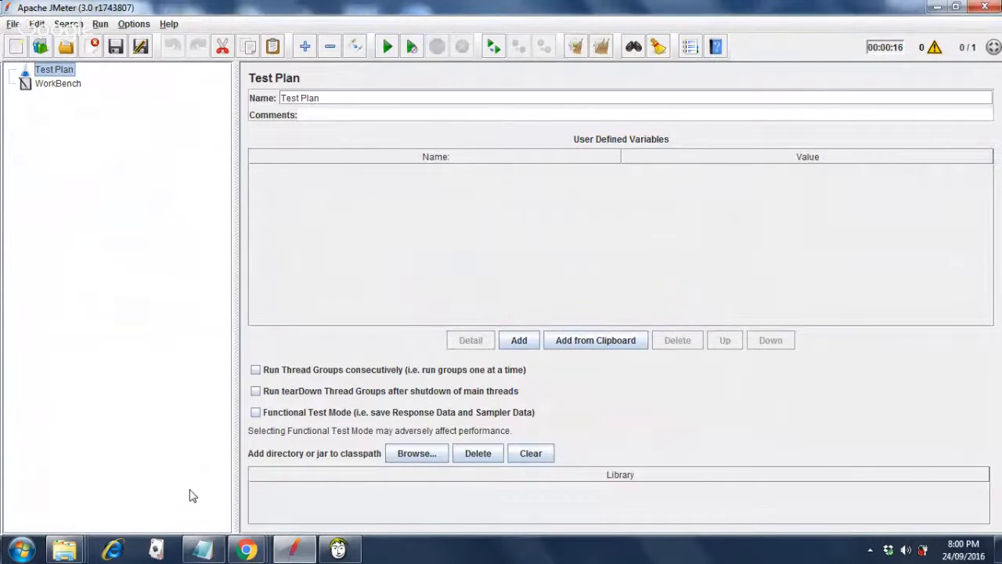
# Copy the C:\apache-jmeter-3.0\bin folder path from the Explorer window.
pyautogui.moveTo(67, 553)
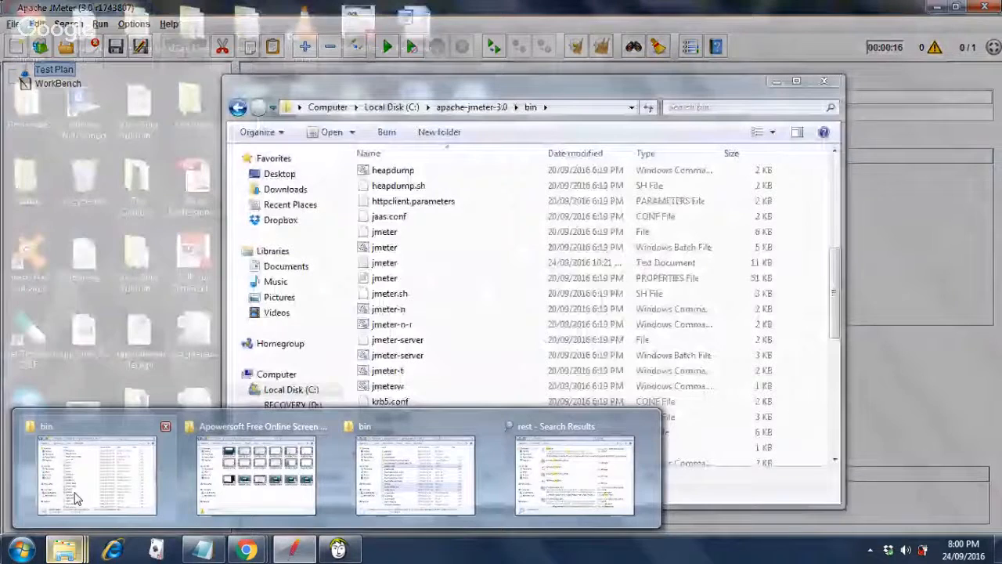
pyautogui.click(76, 498)
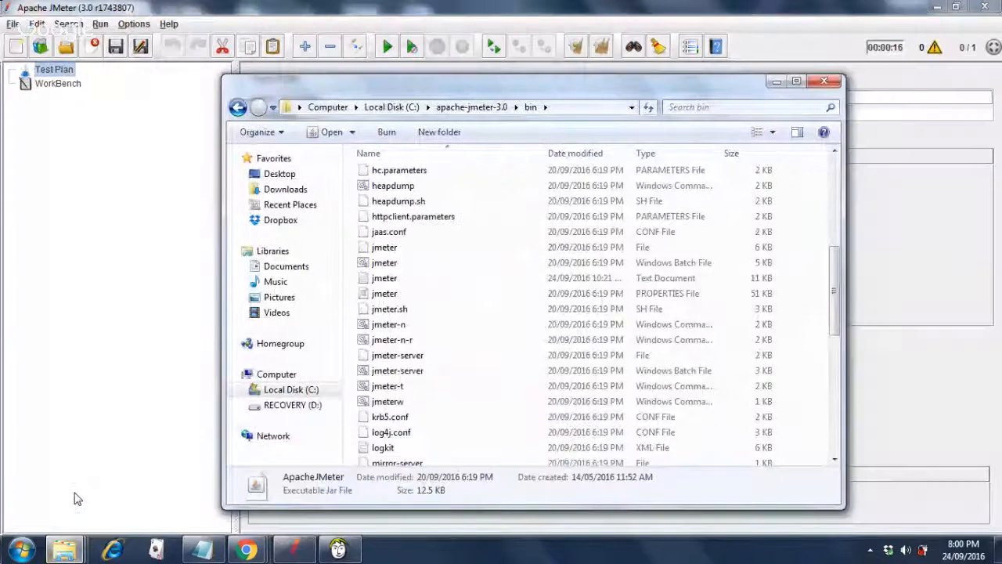
pyautogui.click(832, 418)
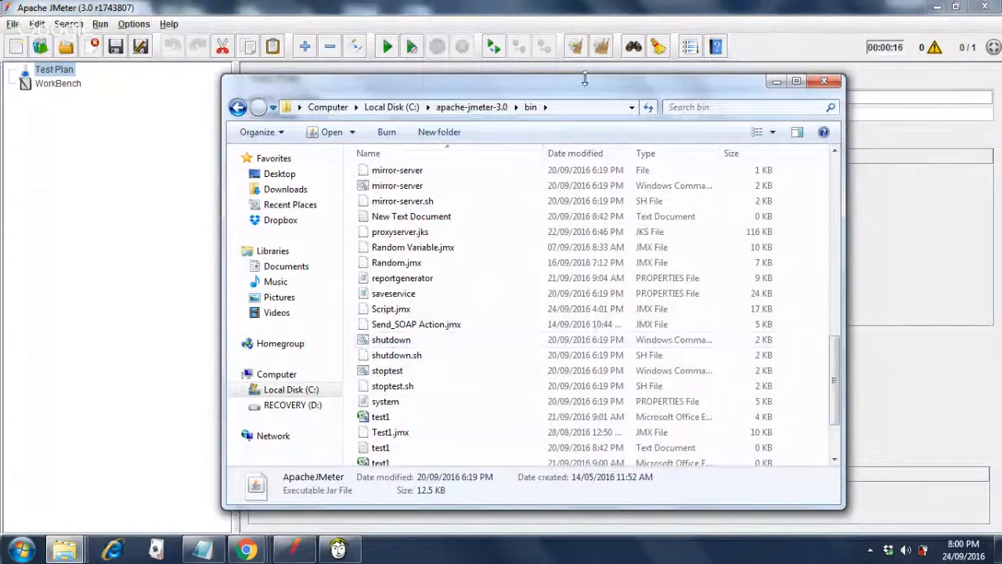
pyautogui.click(567, 107)
pyautogui.hotkey('ctrl', 'c')
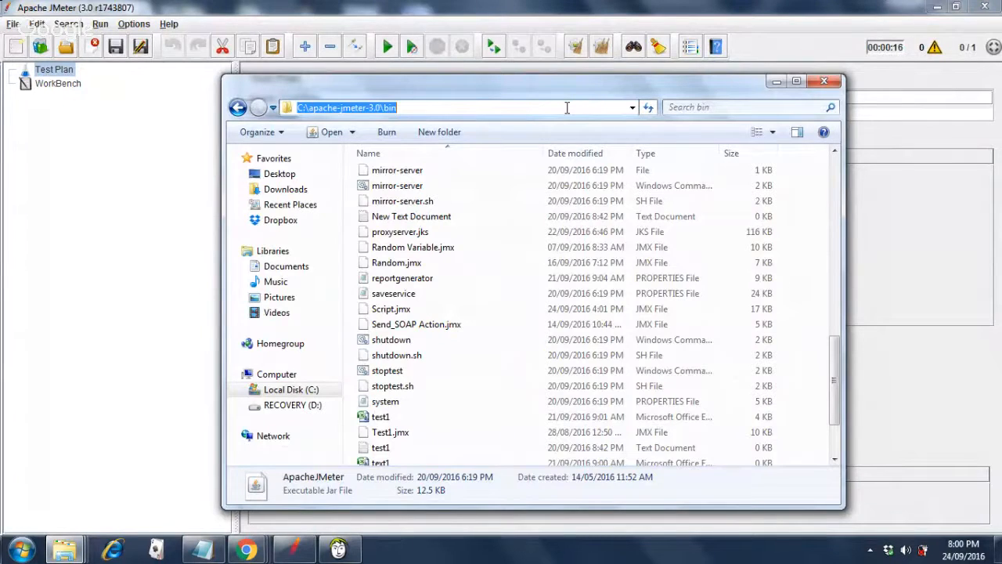
pyautogui.click(595, 17)
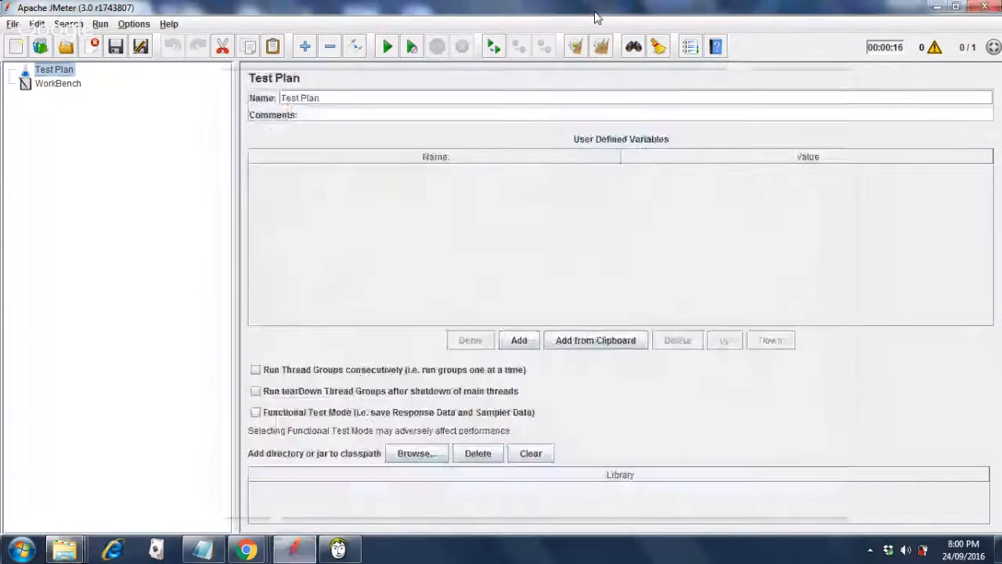
# Open Script.jmx from the pasted bin folder path via File > Open.
pyautogui.click(14, 24)
pyautogui.click(18, 58)
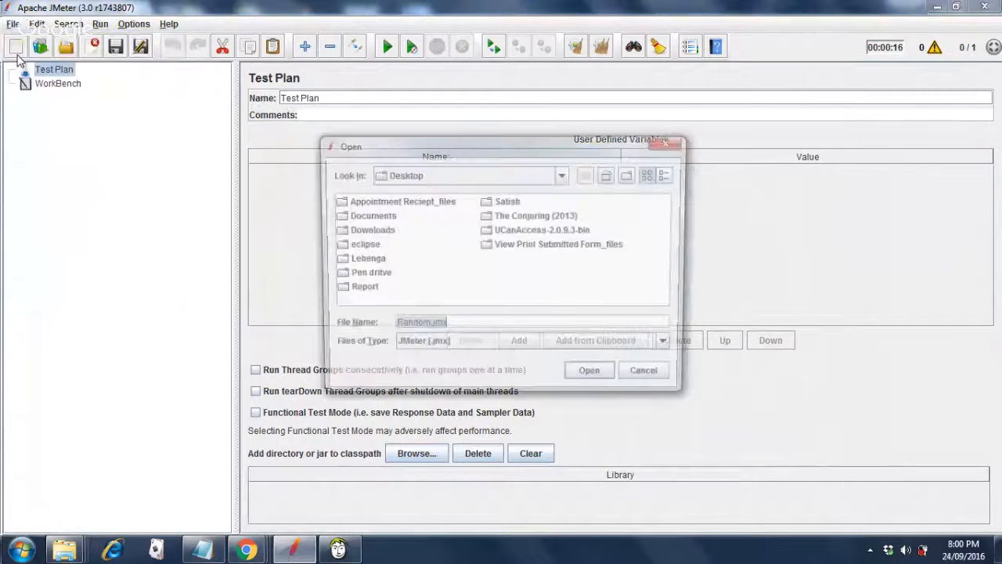
pyautogui.hotkey('ctrl', 'v')
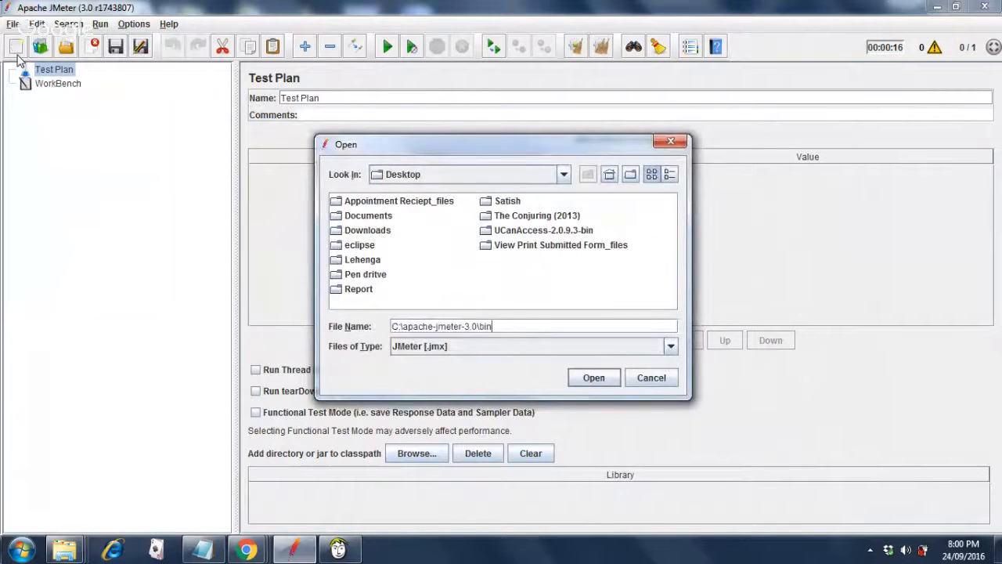
pyautogui.press('Return')
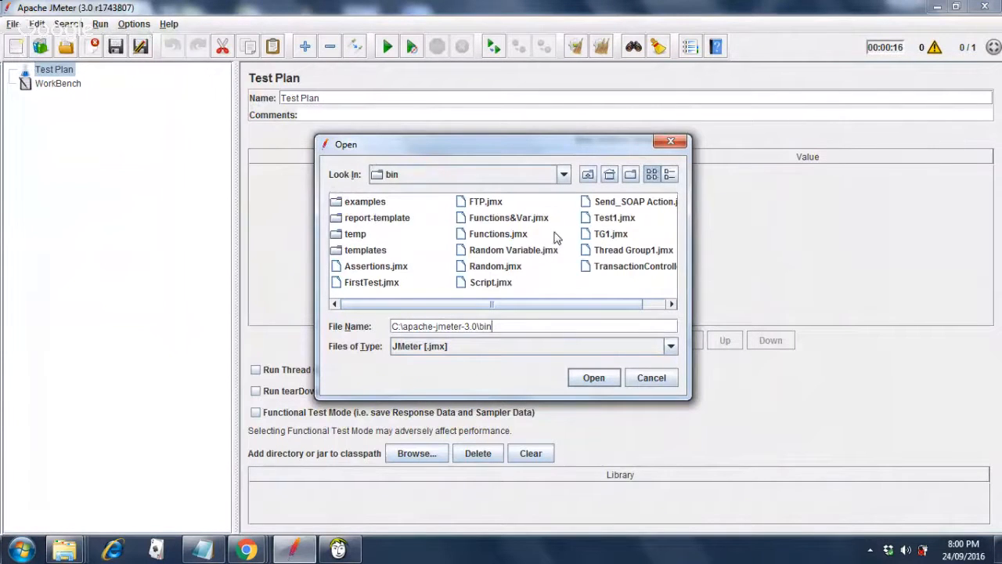
pyautogui.click(487, 286)
pyautogui.doubleClick(485, 287)
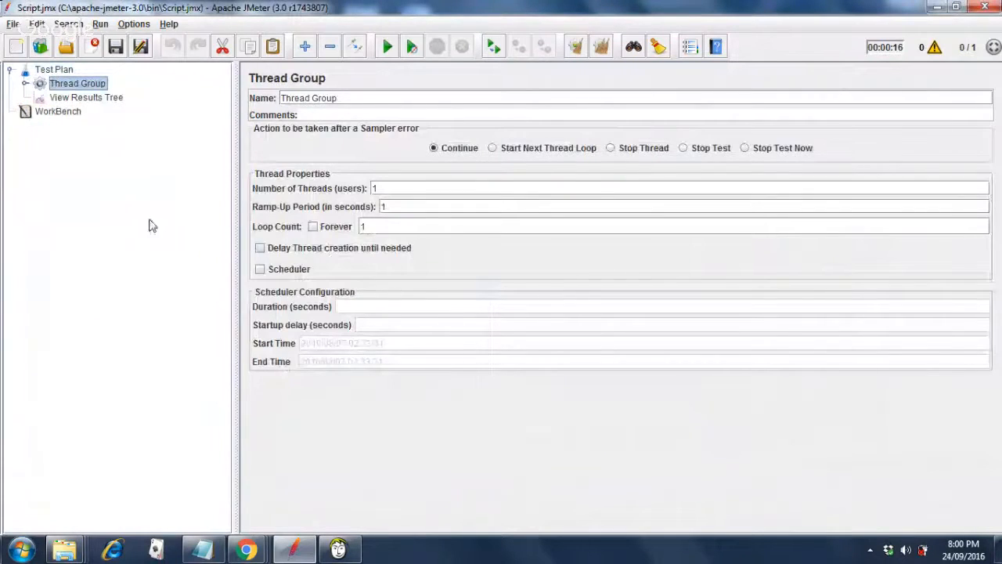
# Expand the Thread Group and Step 1, reviewing each of the four requests' settings.
pyautogui.click(25, 84)
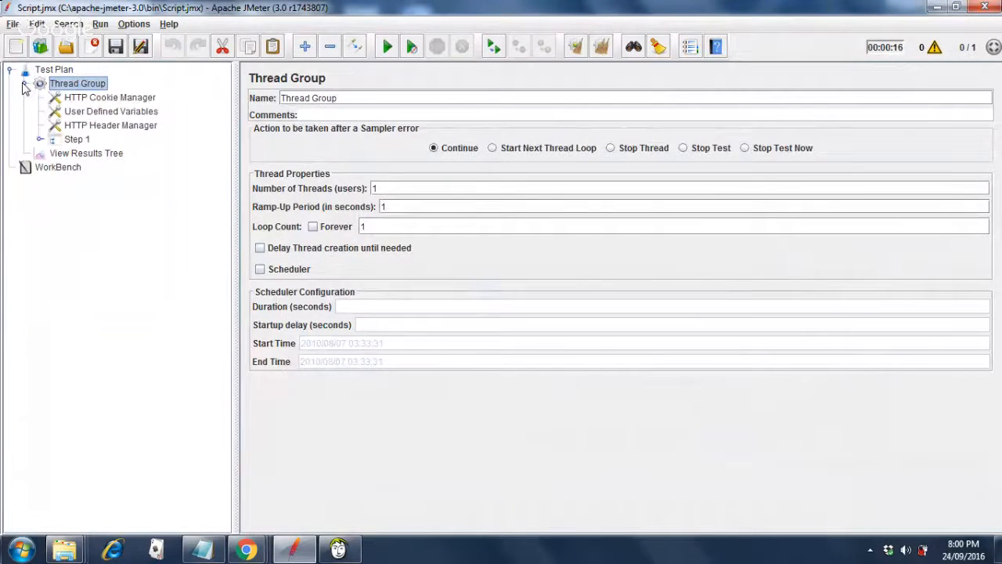
pyautogui.click(40, 140)
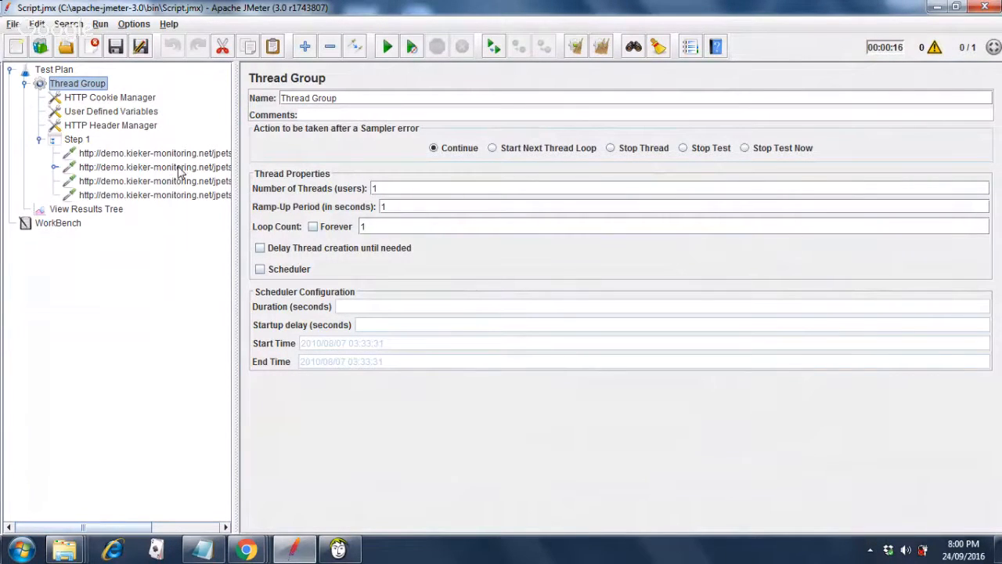
pyautogui.click(179, 170)
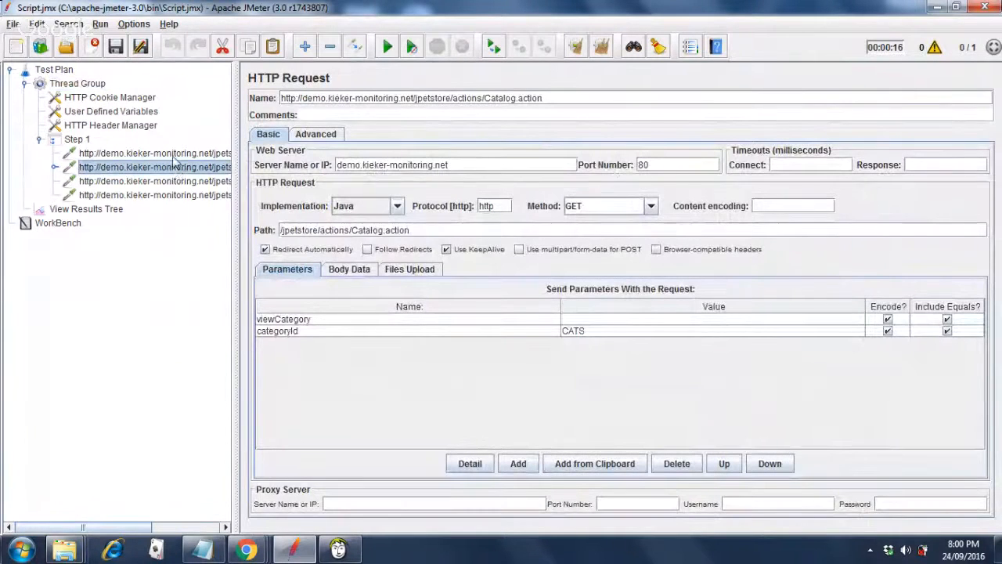
pyautogui.click(174, 154)
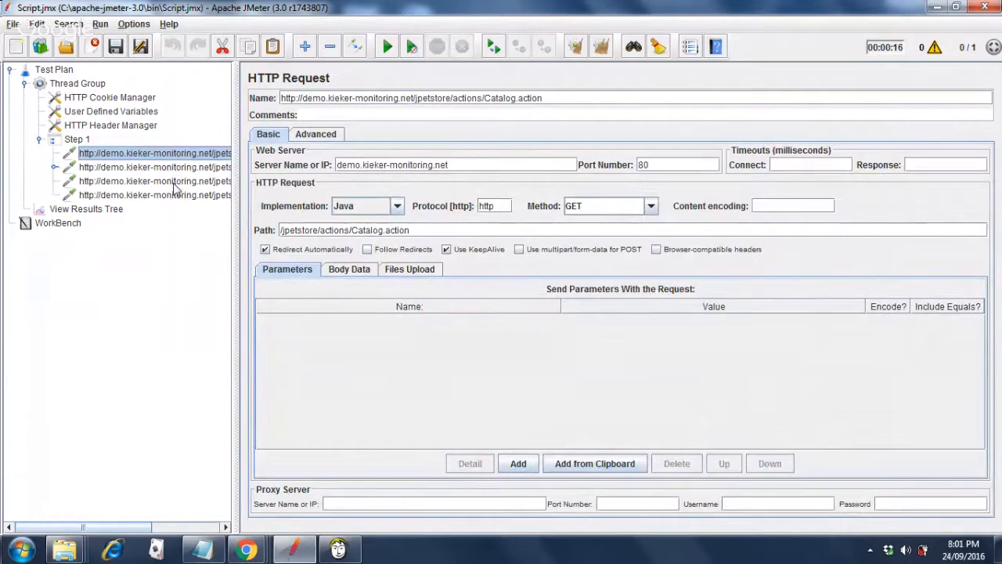
pyautogui.click(175, 182)
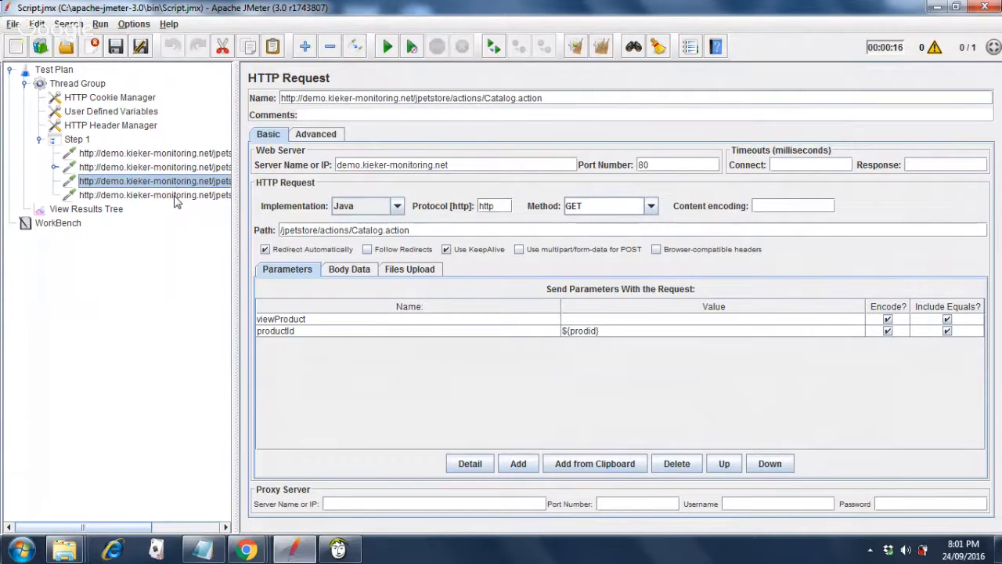
pyautogui.click(175, 196)
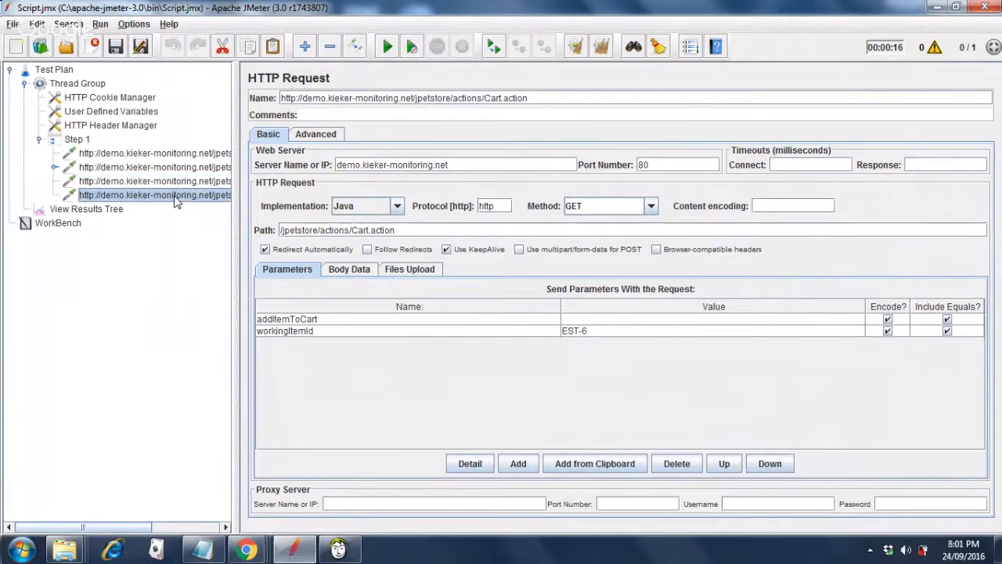
pyautogui.click(177, 154)
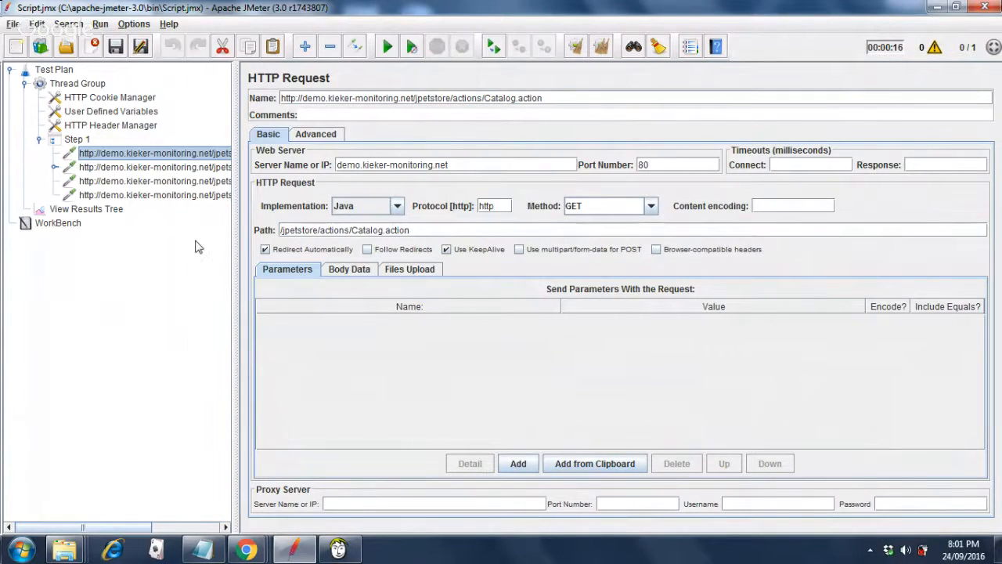
# Select the full Catalog.action URL in the name of the categoryId CATS request.
pyautogui.click(129, 169)
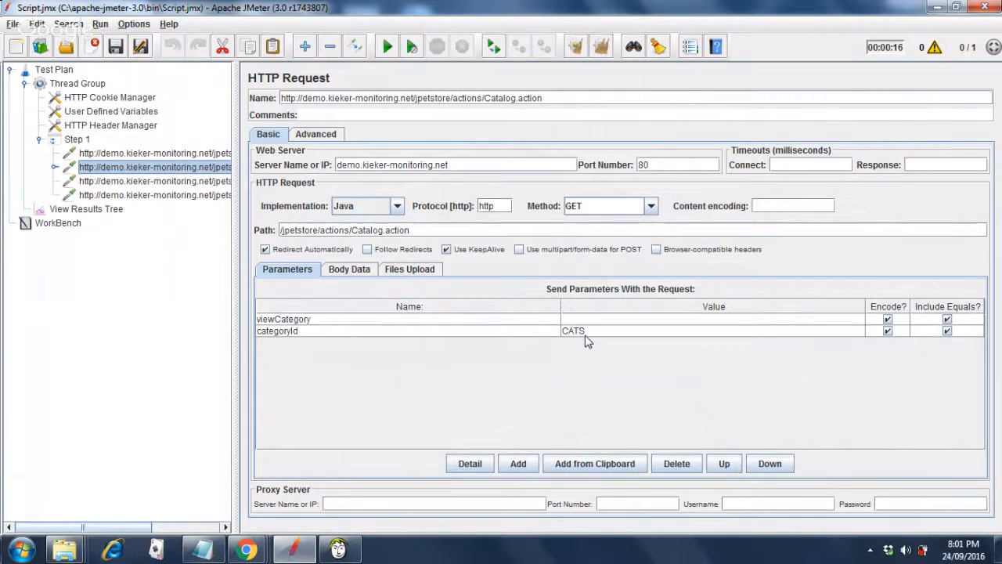
pyautogui.tripleClick(556, 99)
pyautogui.click(557, 99)
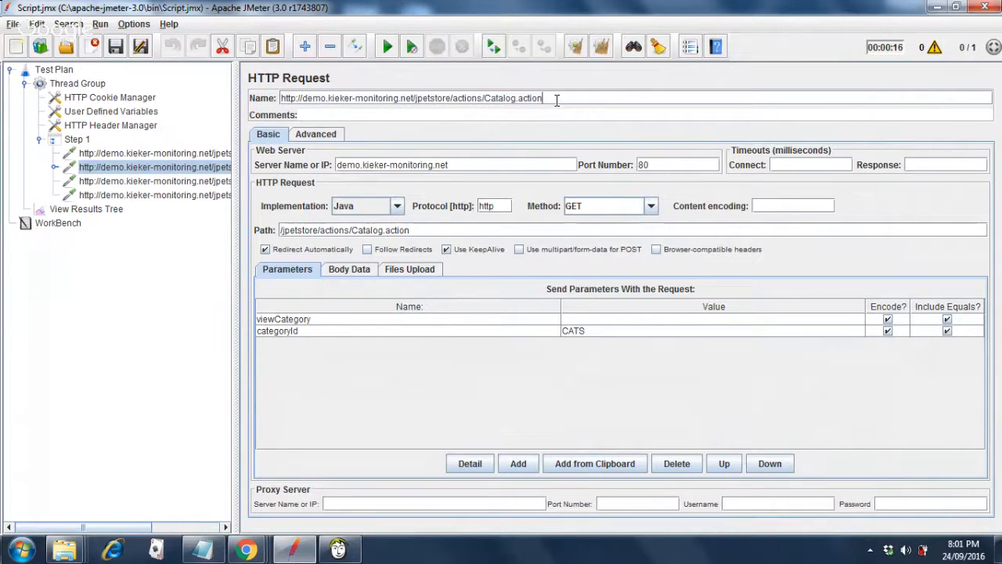
pyautogui.tripleClick(557, 100)
pyautogui.hotkey('ctrl', 'c')
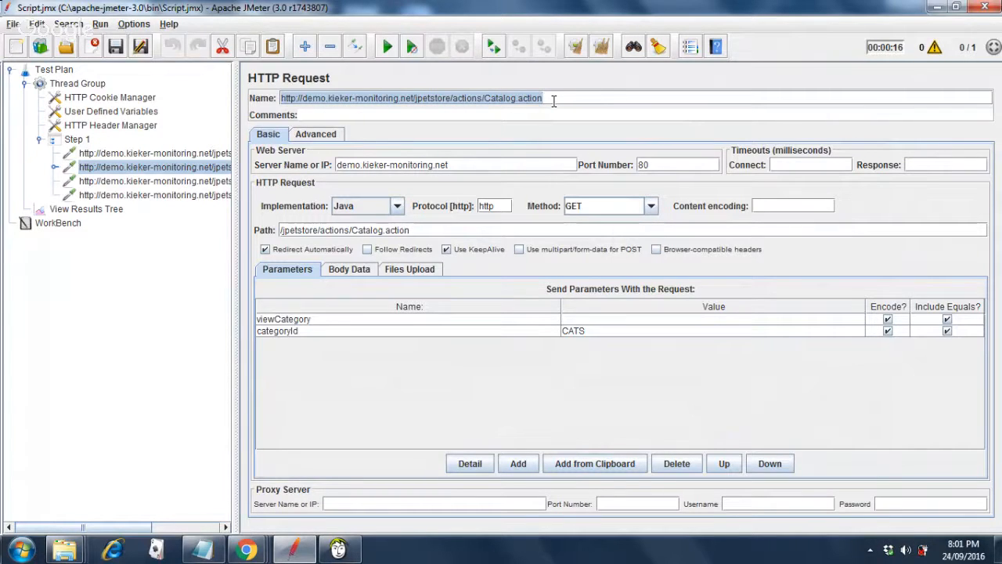
# Load the copied Catalog.action URL in Chrome's address bar.
pyautogui.moveTo(254, 555)
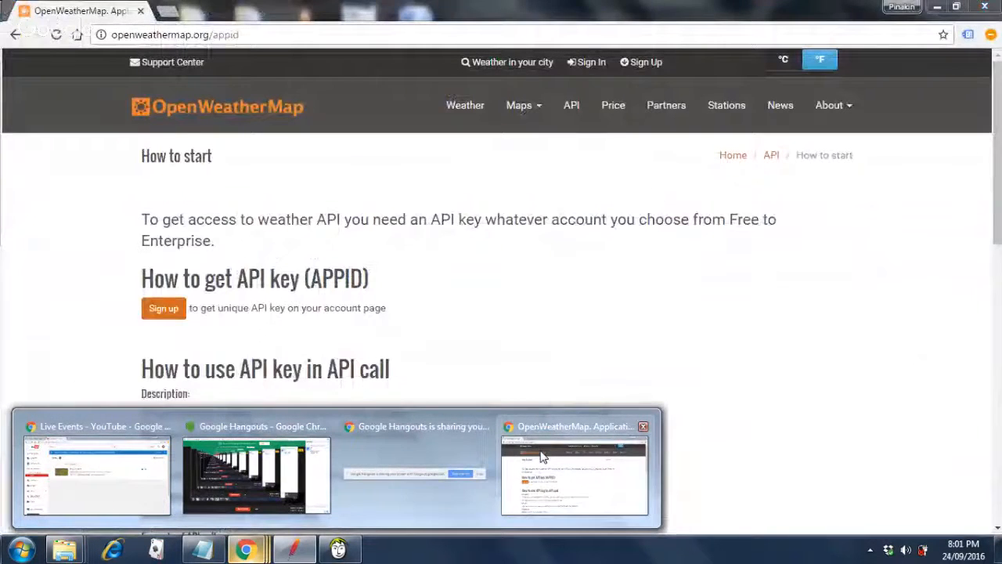
pyautogui.click(542, 457)
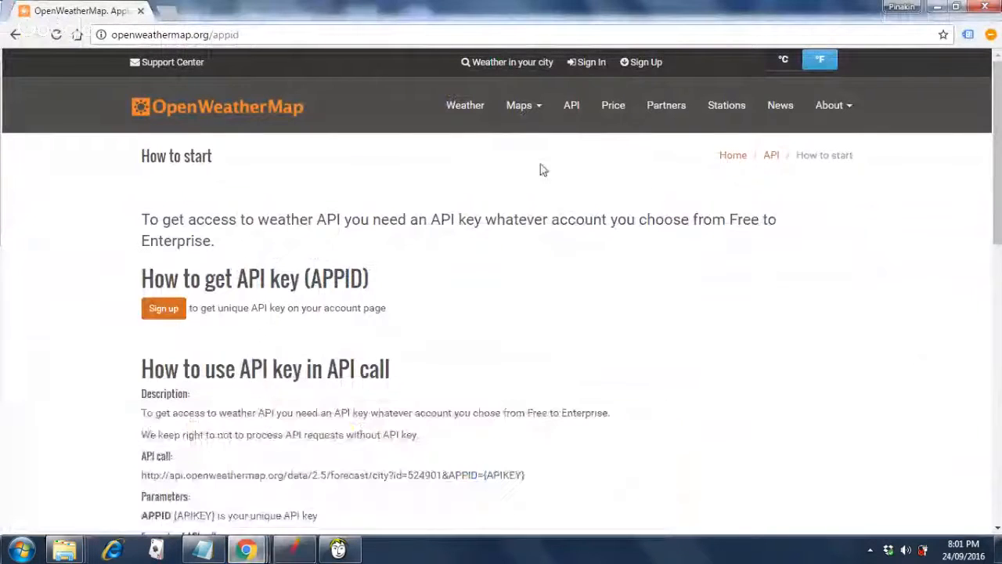
pyautogui.click(549, 32)
pyautogui.hotkey('ctrl', 'v')
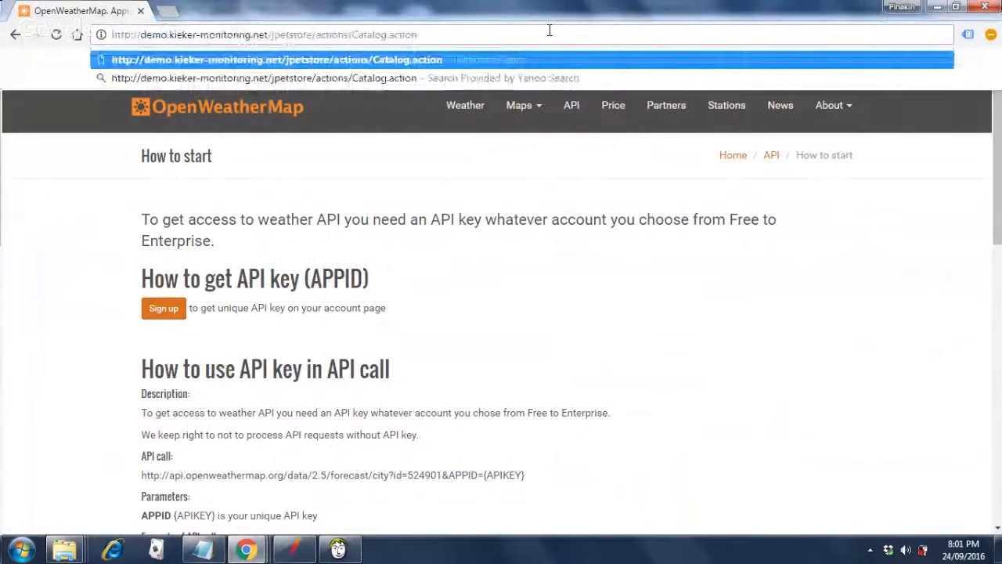
pyautogui.press('Return')
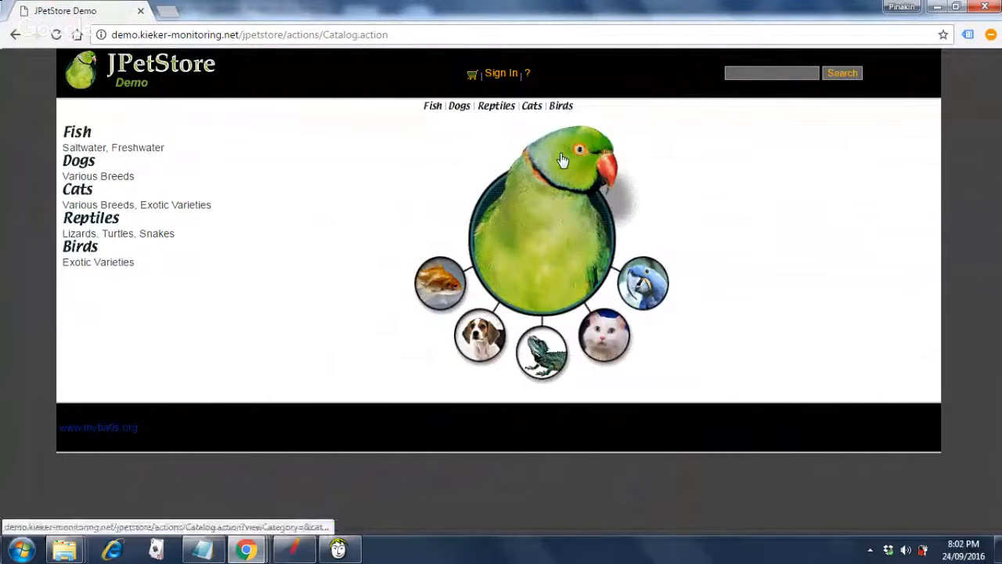
# Browse the Dogs category to Bulldog product K9-BD-01, then return to JMeter.
pyautogui.click(477, 344)
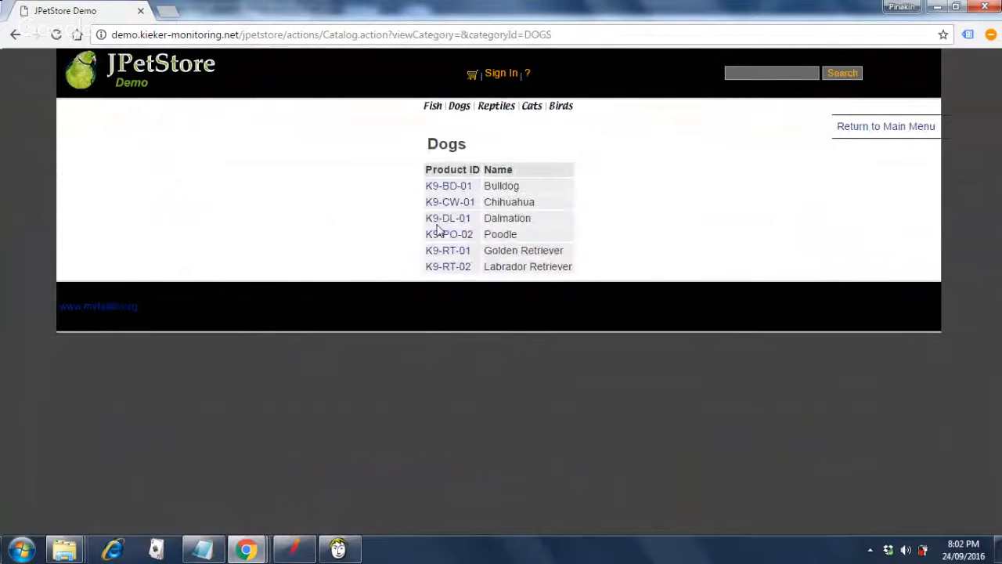
pyautogui.click(458, 188)
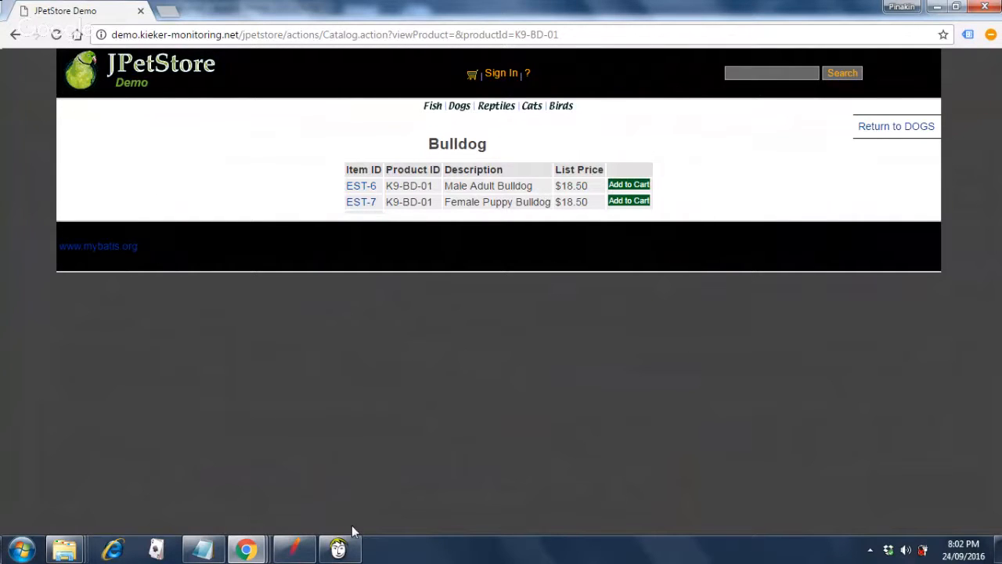
pyautogui.moveTo(303, 559)
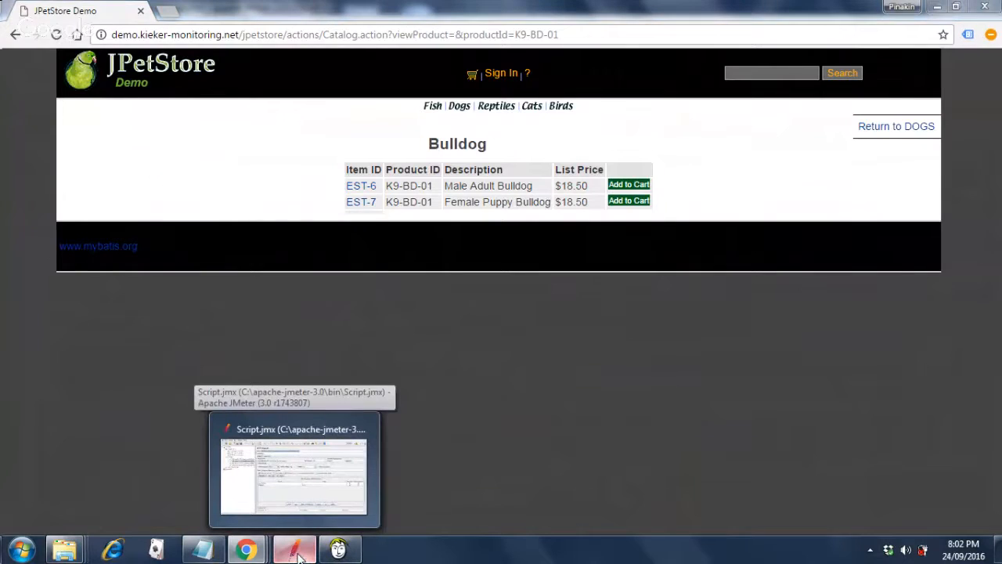
pyautogui.click(297, 554)
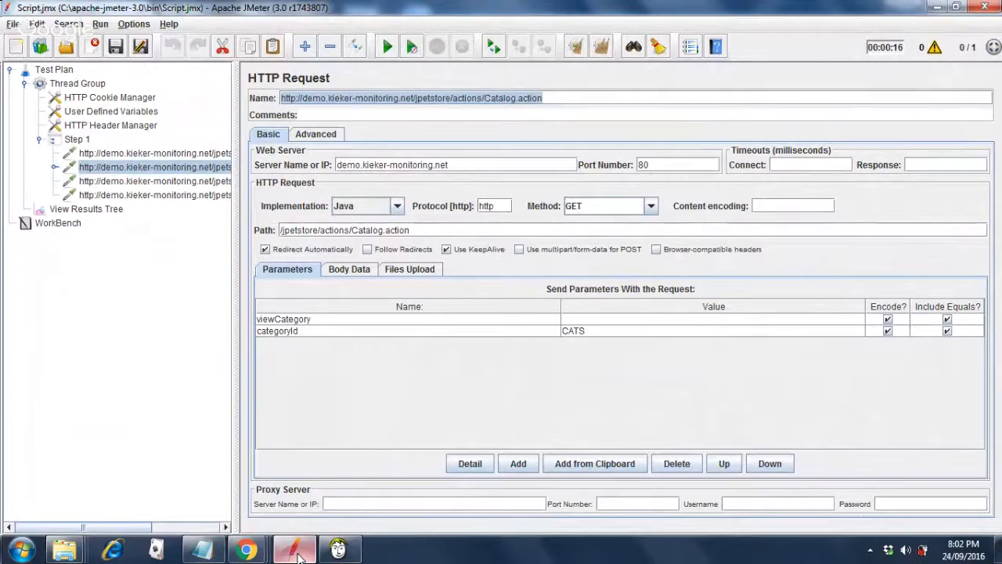
# Retype the categoryId value as CATS and show the View Results Tree listener.
pyautogui.doubleClick(602, 333)
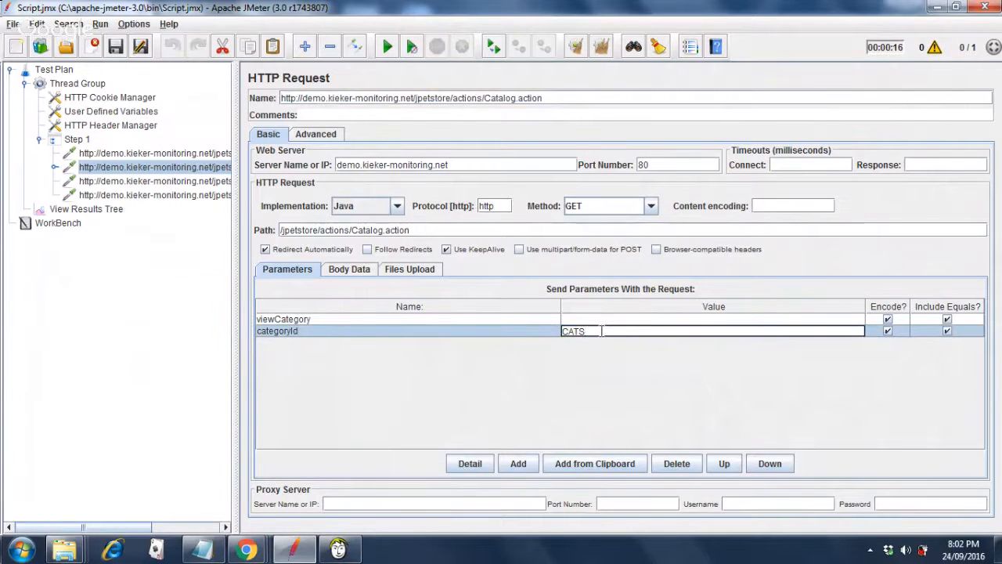
pyautogui.press('BackSpace')
pyautogui.press('BackSpace')
pyautogui.write('TS')
pyautogui.moveTo(246, 551)
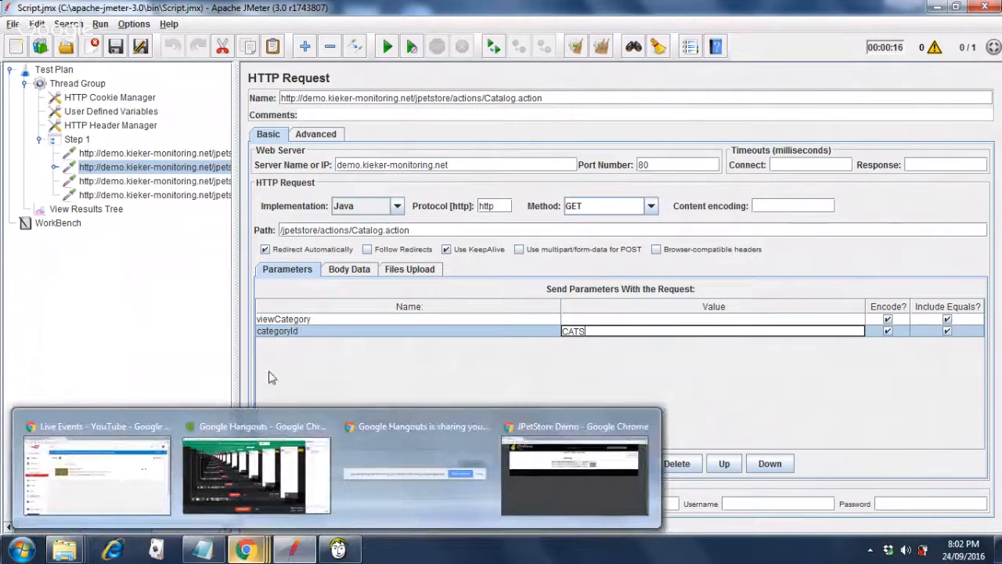
pyautogui.moveTo(263, 463)
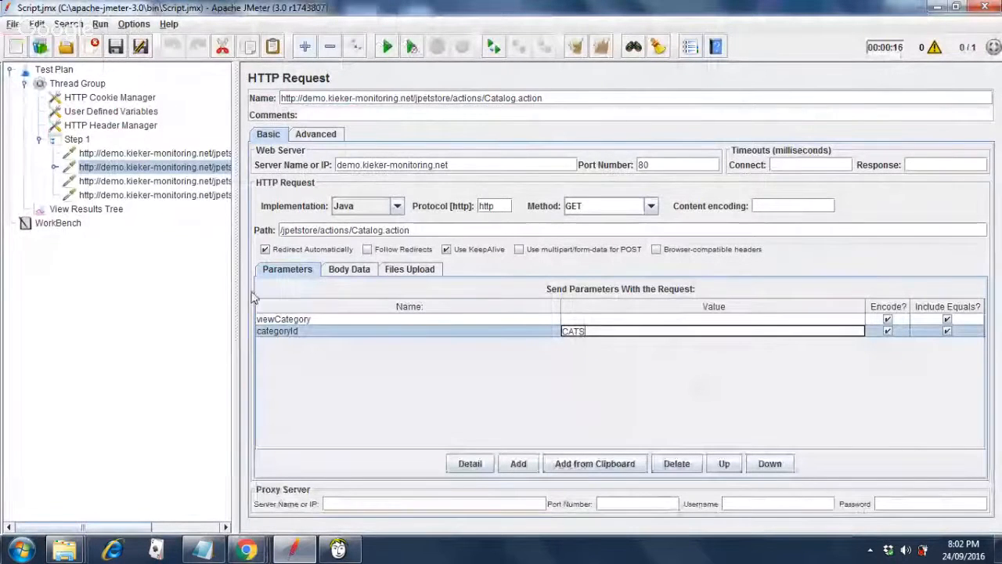
pyautogui.click(62, 211)
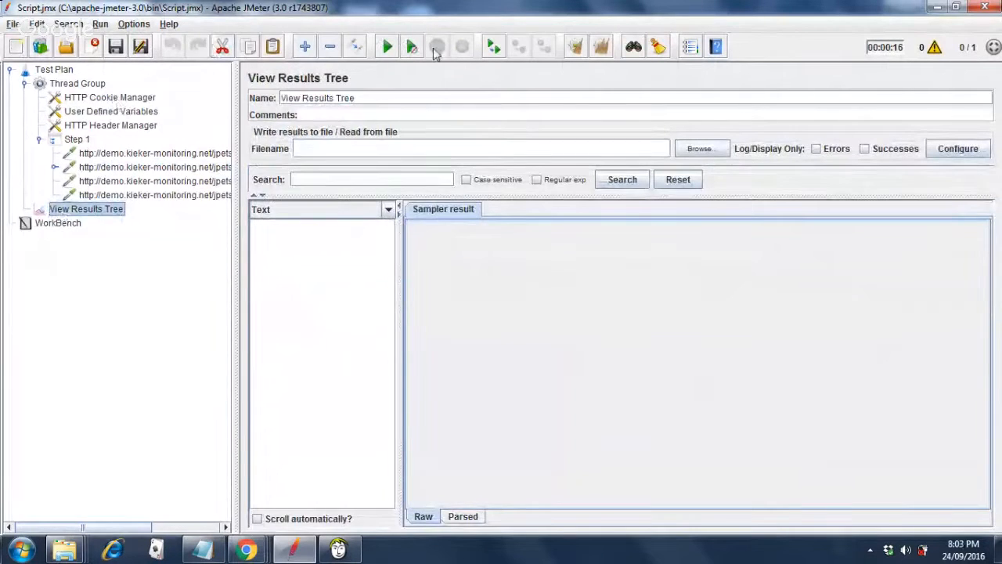
# Run the test, inspect the first failure's UnknownHostException response, and open the first HTTP Request.
pyautogui.click(389, 48)
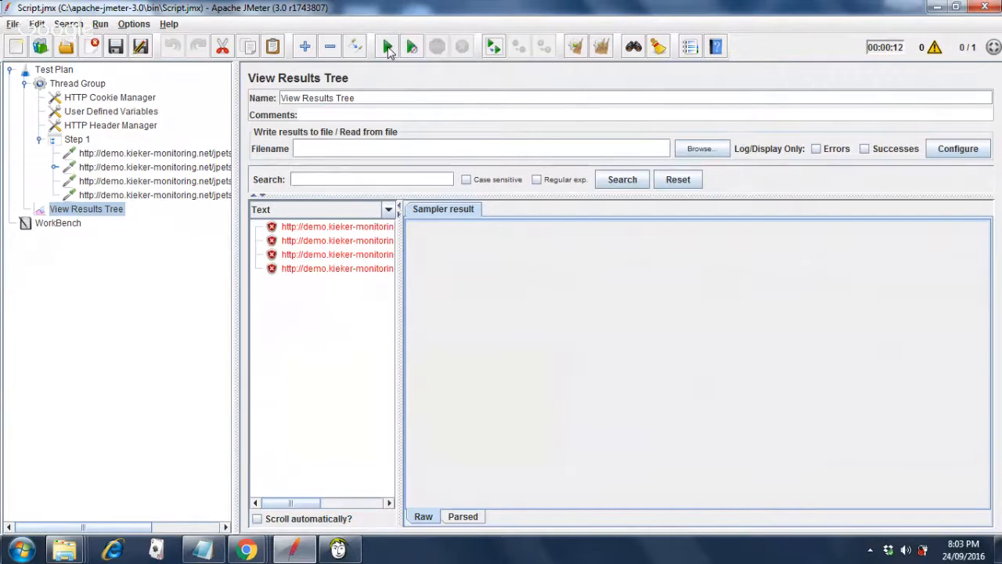
pyautogui.click(381, 231)
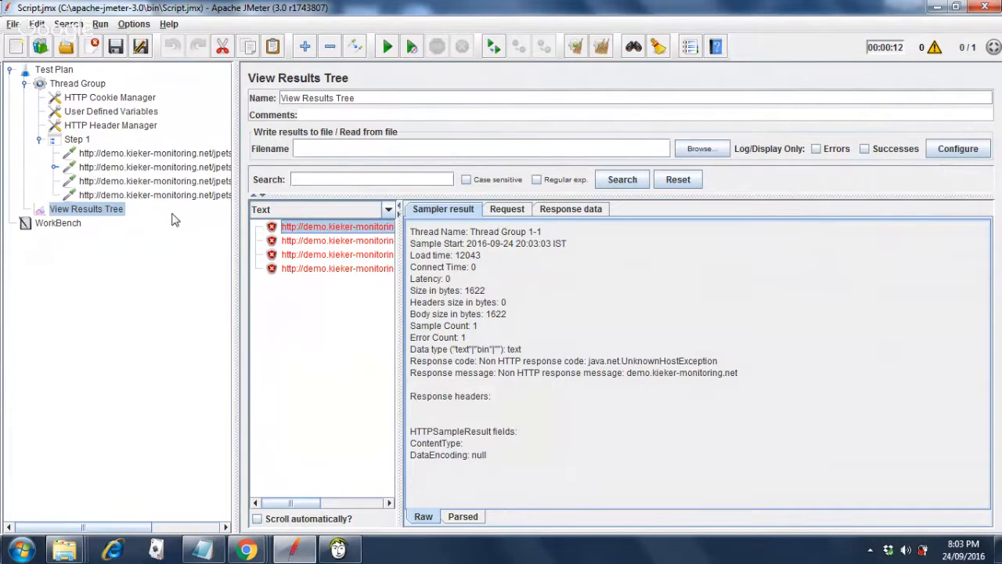
pyautogui.click(52, 169)
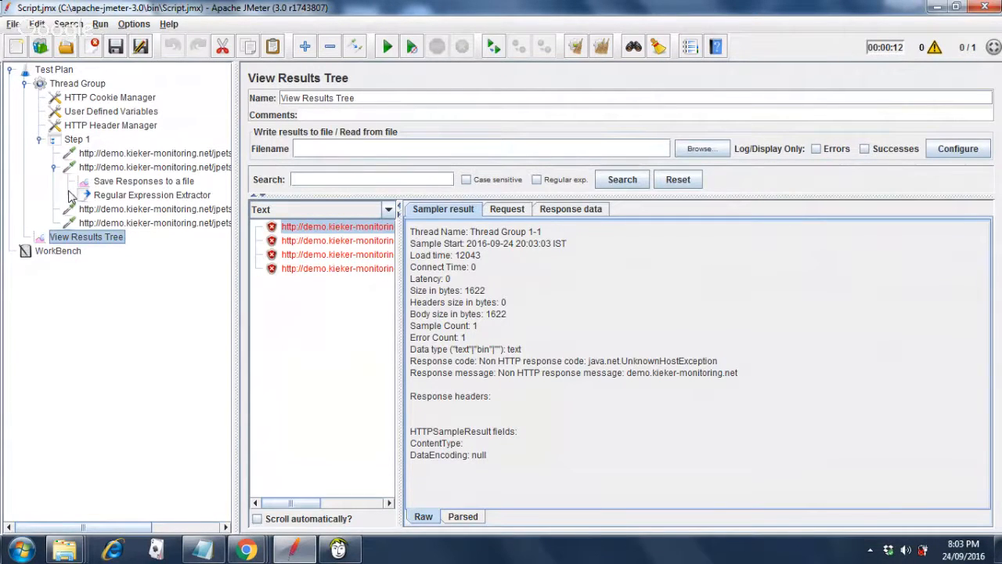
pyautogui.click(548, 212)
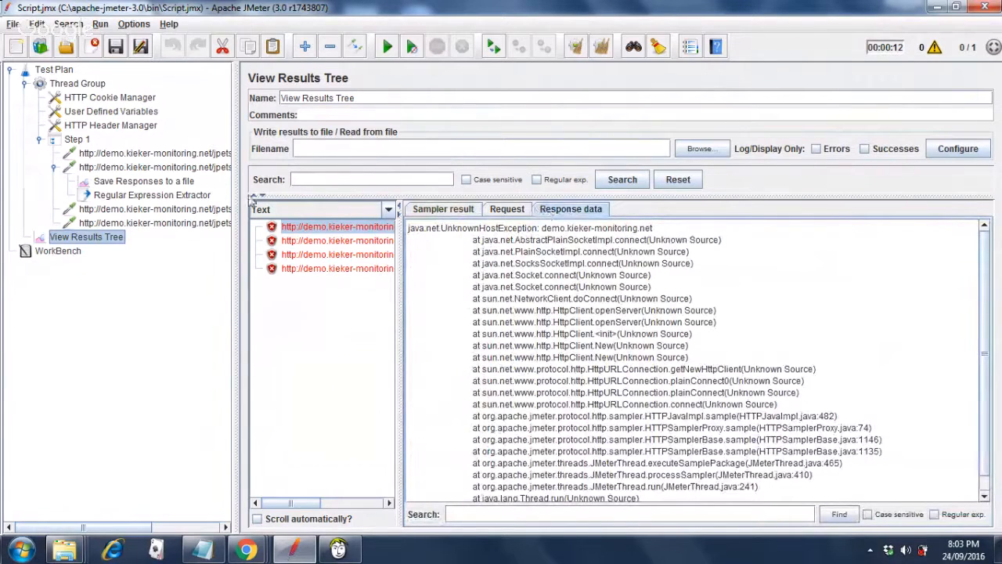
pyautogui.click(99, 155)
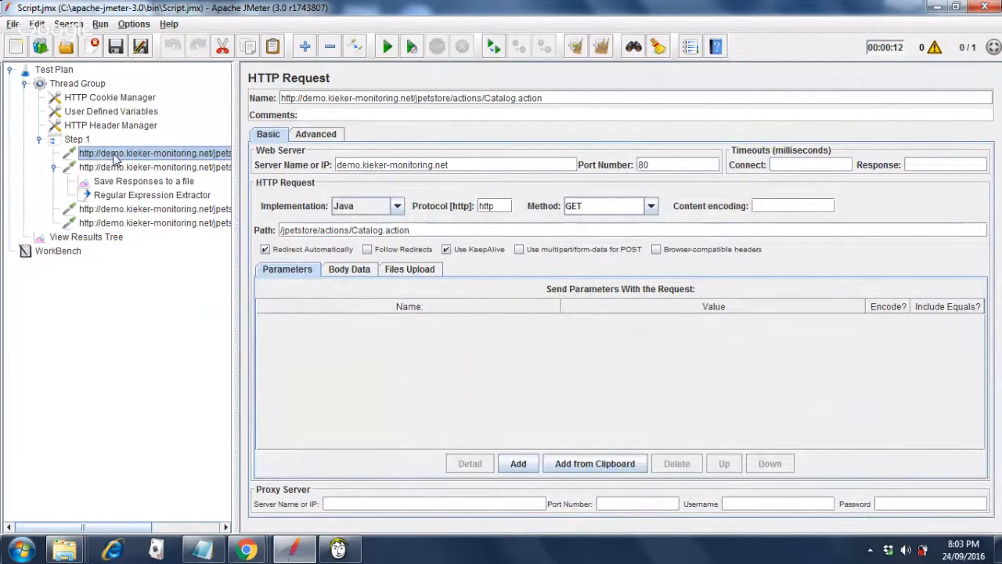
# Rename the first two HTTP requests to Page1 and Page2.
pyautogui.click(572, 99)
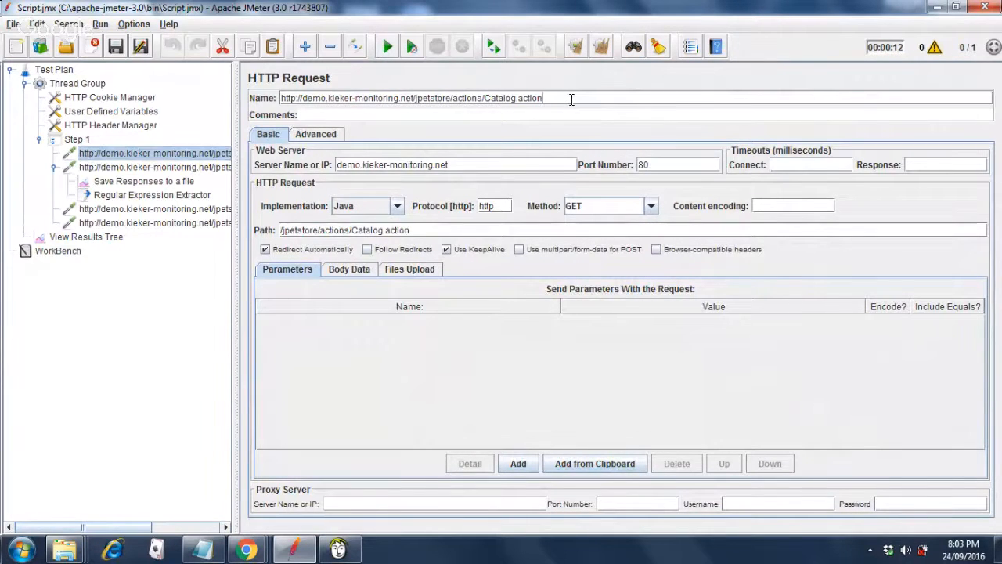
pyautogui.press('BackSpace')
pyautogui.press('BackSpace')
pyautogui.press('BackSpace')
pyautogui.press('BackSpace')
pyautogui.press('BackSpace')
pyautogui.press('BackSpace')
pyautogui.press('BackSpace')
pyautogui.press('BackSpace')
pyautogui.press('BackSpace')
pyautogui.press('BackSpace')
pyautogui.press('BackSpace')
pyautogui.press('BackSpace')
pyautogui.press('BackSpace')
pyautogui.press('BackSpace')
pyautogui.press('BackSpace')
pyautogui.press('BackSpace')
pyautogui.press('BackSpace')
pyautogui.press('BackSpace')
pyautogui.press('BackSpace')
pyautogui.press('BackSpace')
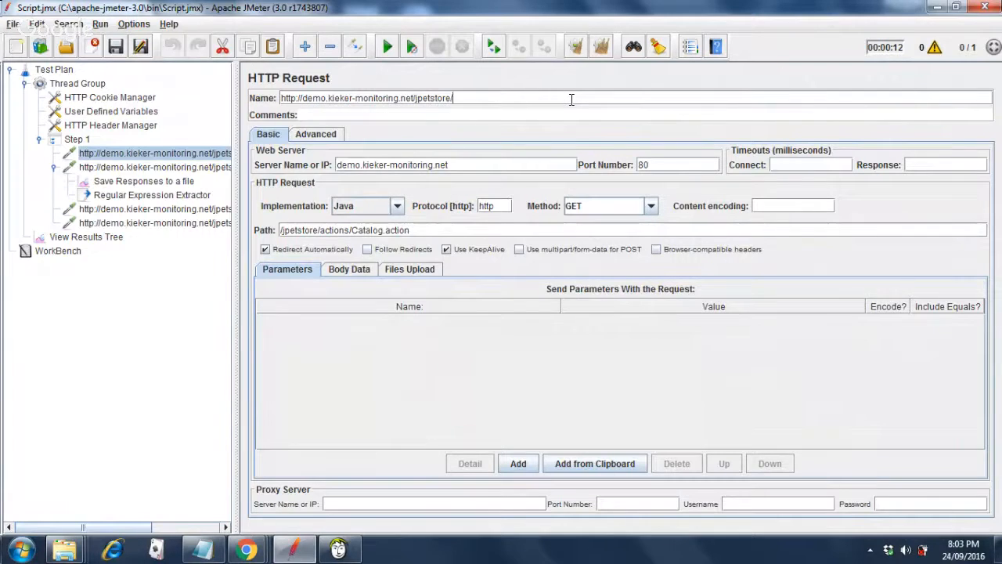
pyautogui.press('BackSpace')
pyautogui.press('BackSpace')
pyautogui.press('BackSpace')
pyautogui.press('BackSpace')
pyautogui.press('BackSpace')
pyautogui.press('BackSpace')
pyautogui.press('BackSpace')
pyautogui.press('BackSpace')
pyautogui.press('BackSpace')
pyautogui.press('BackSpace')
pyautogui.press('BackSpace')
pyautogui.press('BackSpace')
pyautogui.press('BackSpace')
pyautogui.press('BackSpace')
pyautogui.press('BackSpace')
pyautogui.press('BackSpace')
pyautogui.press('BackSpace')
pyautogui.press('BackSpace')
pyautogui.press('BackSpace')
pyautogui.press('BackSpace')
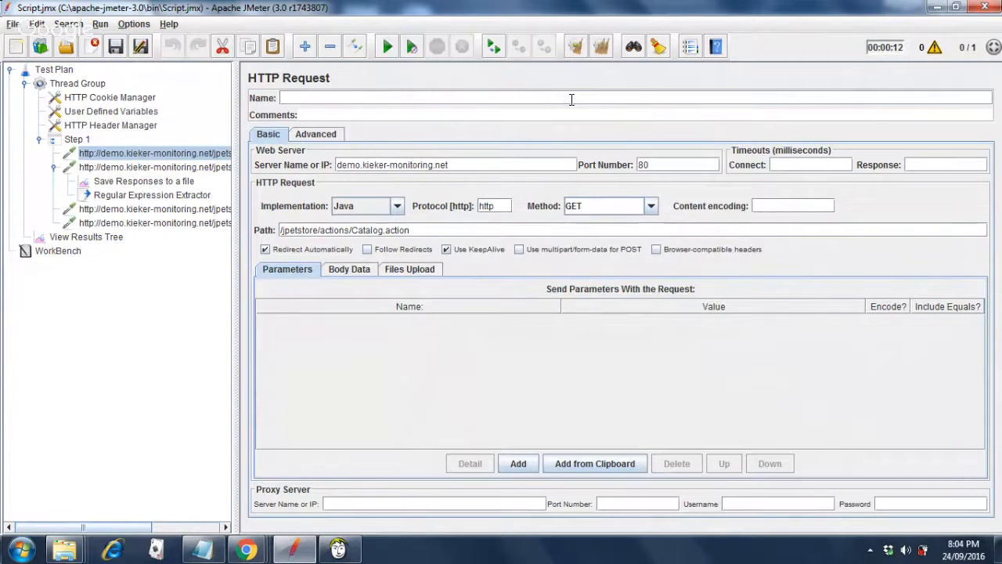
pyautogui.write('Page1')
pyautogui.click(208, 167)
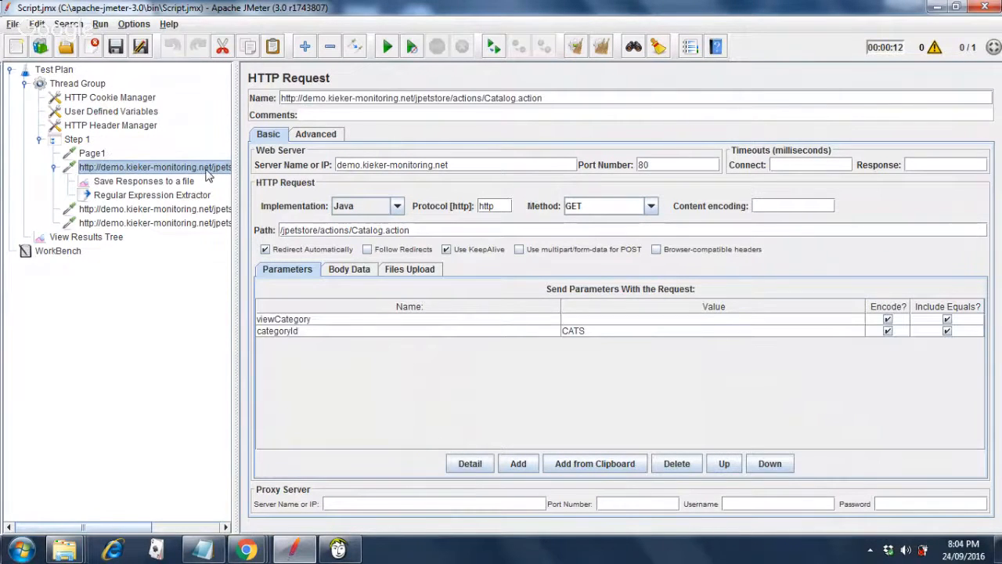
pyautogui.click(600, 98)
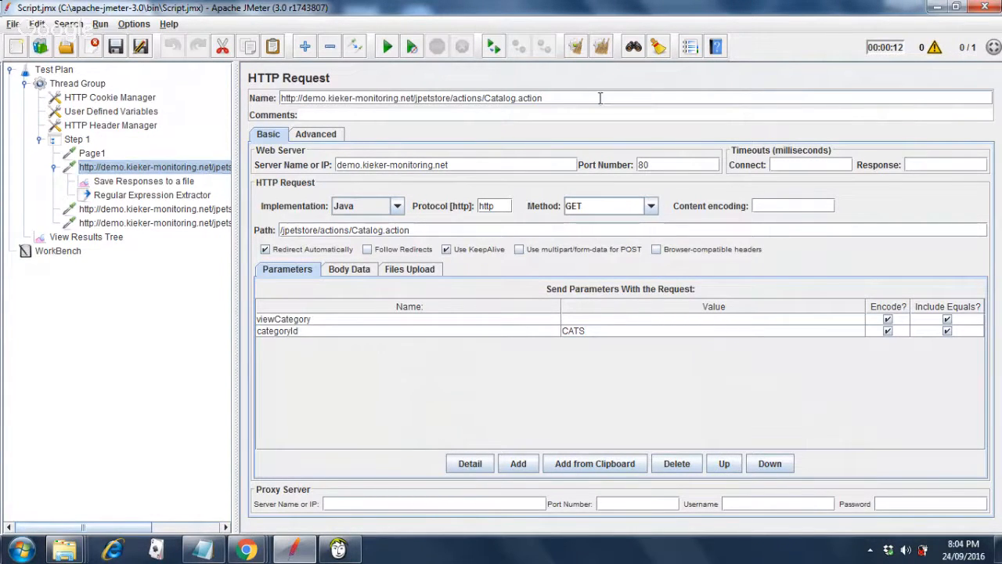
pyautogui.press('BackSpace')
pyautogui.press('BackSpace')
pyautogui.press('BackSpace')
pyautogui.press('BackSpace')
pyautogui.press('BackSpace')
pyautogui.press('BackSpace')
pyautogui.press('BackSpace')
pyautogui.press('BackSpace')
pyautogui.press('BackSpace')
pyautogui.press('BackSpace')
pyautogui.press('BackSpace')
pyautogui.press('BackSpace')
pyautogui.press('BackSpace')
pyautogui.press('BackSpace')
pyautogui.press('BackSpace')
pyautogui.press('BackSpace')
pyautogui.press('BackSpace')
pyautogui.press('BackSpace')
pyautogui.press('BackSpace')
pyautogui.press('BackSpace')
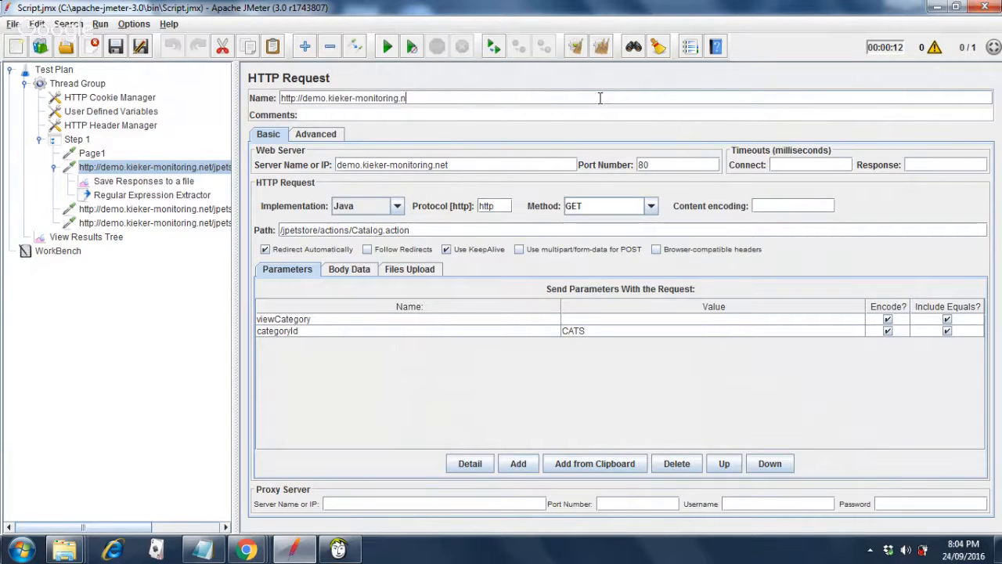
pyautogui.press('BackSpace')
pyautogui.press('BackSpace')
pyautogui.press('BackSpace')
pyautogui.press('BackSpace')
pyautogui.press('BackSpace')
pyautogui.press('BackSpace')
pyautogui.press('BackSpace')
pyautogui.press('BackSpace')
pyautogui.press('BackSpace')
pyautogui.press('BackSpace')
pyautogui.press('BackSpace')
pyautogui.press('BackSpace')
pyautogui.press('BackSpace')
pyautogui.press('BackSpace')
pyautogui.press('BackSpace')
pyautogui.press('BackSpace')
pyautogui.press('BackSpace')
pyautogui.press('BackSpace')
pyautogui.press('BackSpace')
pyautogui.press('BackSpace')
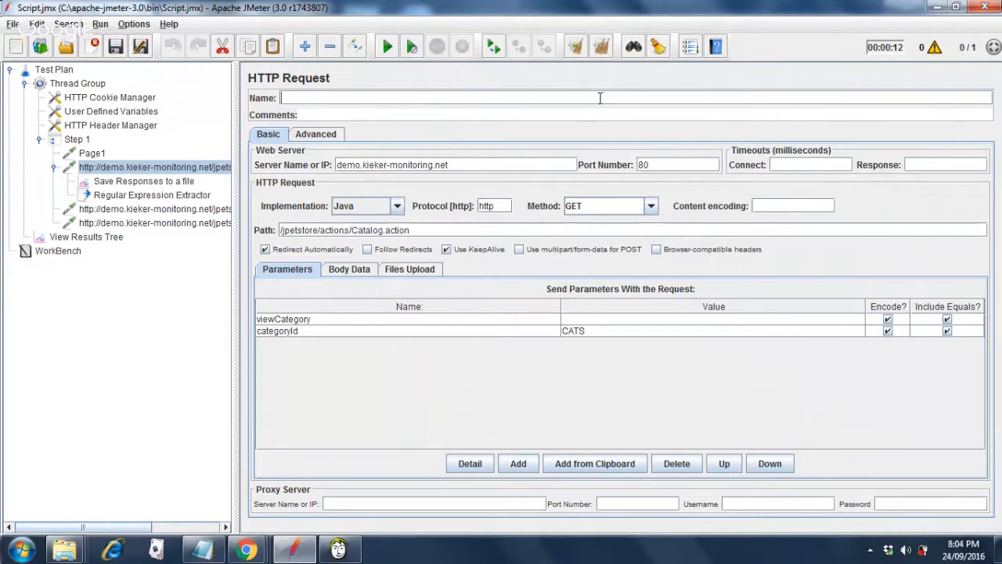
pyautogui.write('Page2')
# Rename the third request to Page3 and the Cart.action request to Page4.
pyautogui.click(207, 211)
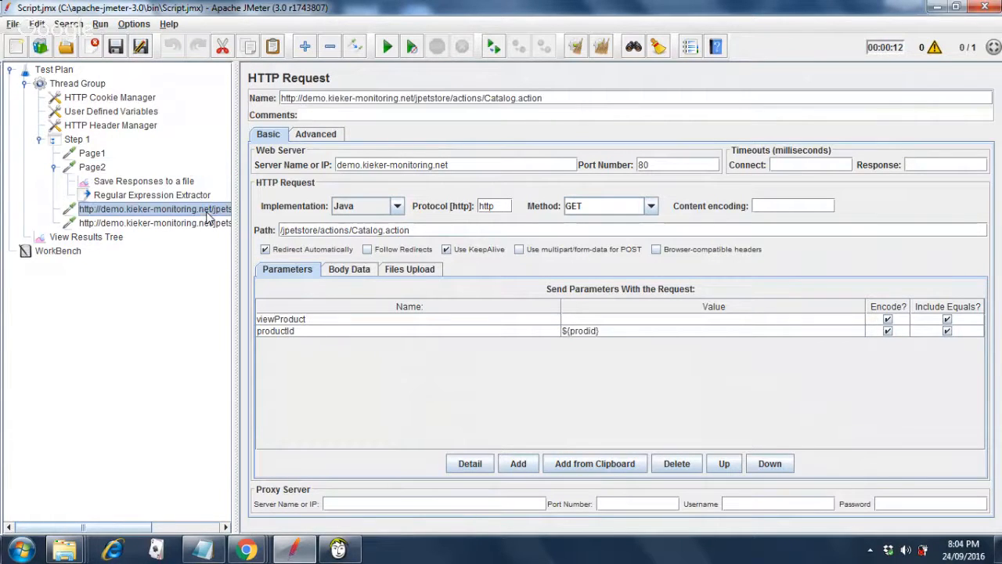
pyautogui.click(558, 94)
pyautogui.press('BackSpace')
pyautogui.press('BackSpace')
pyautogui.press('BackSpace')
pyautogui.press('BackSpace')
pyautogui.press('BackSpace')
pyautogui.press('BackSpace')
pyautogui.press('BackSpace')
pyautogui.press('BackSpace')
pyautogui.press('BackSpace')
pyautogui.press('BackSpace')
pyautogui.press('BackSpace')
pyautogui.press('BackSpace')
pyautogui.press('BackSpace')
pyautogui.press('BackSpace')
pyautogui.press('BackSpace')
pyautogui.press('BackSpace')
pyautogui.press('BackSpace')
pyautogui.press('BackSpace')
pyautogui.press('BackSpace')
pyautogui.press('BackSpace')
pyautogui.press('BackSpace')
pyautogui.press('BackSpace')
pyautogui.press('BackSpace')
pyautogui.press('BackSpace')
pyautogui.press('BackSpace')
pyautogui.press('BackSpace')
pyautogui.press('BackSpace')
pyautogui.press('BackSpace')
pyautogui.press('BackSpace')
pyautogui.press('BackSpace')
pyautogui.press('BackSpace')
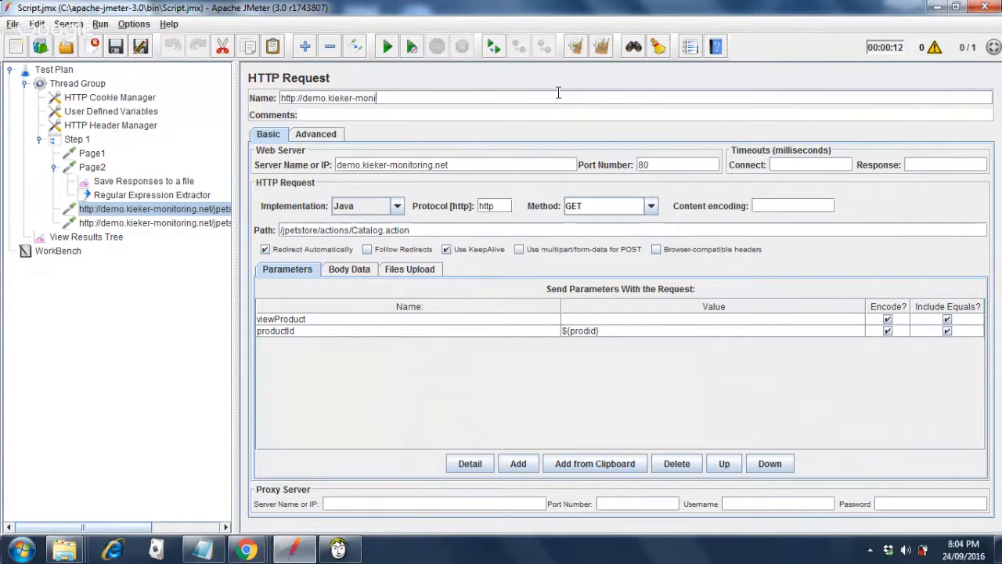
pyautogui.write('P')
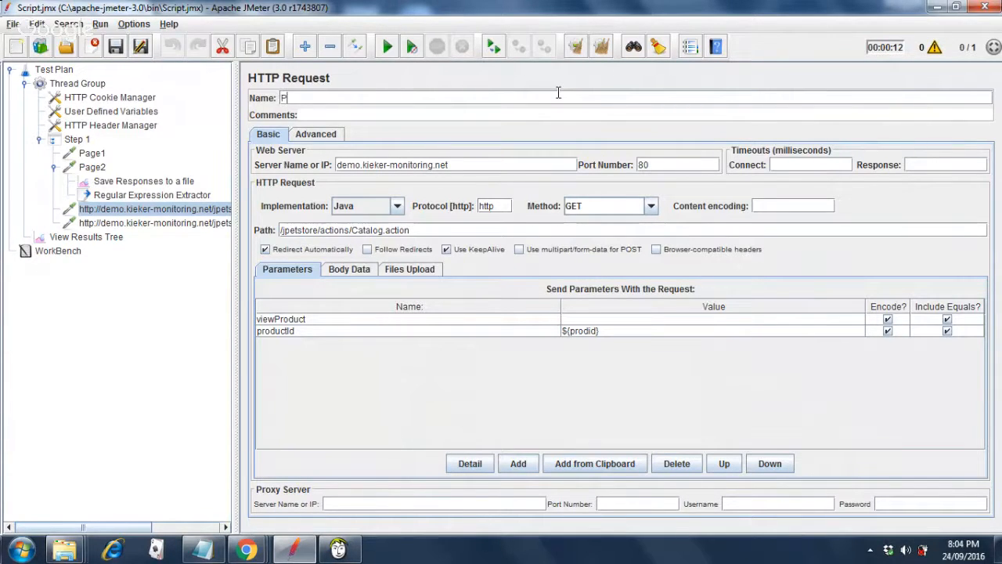
pyautogui.write('age3')
pyautogui.click(167, 225)
pyautogui.click(534, 97)
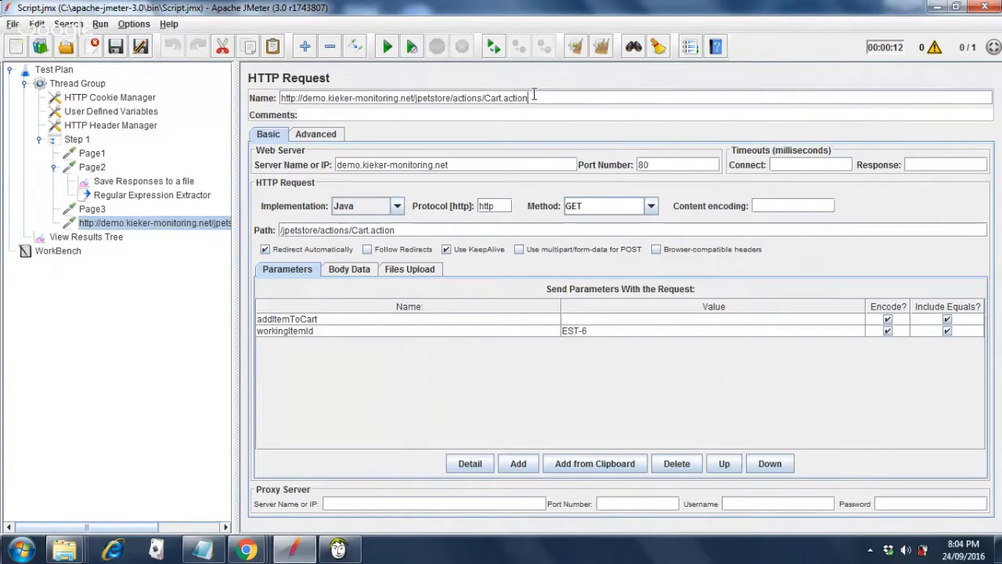
pyautogui.press('BackSpace')
pyautogui.press('BackSpace')
pyautogui.press('BackSpace')
pyautogui.press('BackSpace')
pyautogui.press('BackSpace')
pyautogui.press('BackSpace')
pyautogui.press('BackSpace')
pyautogui.press('BackSpace')
pyautogui.press('BackSpace')
pyautogui.press('BackSpace')
pyautogui.press('BackSpace')
pyautogui.press('BackSpace')
pyautogui.press('BackSpace')
pyautogui.press('BackSpace')
pyautogui.press('BackSpace')
pyautogui.press('BackSpace')
pyautogui.press('BackSpace')
pyautogui.press('BackSpace')
pyautogui.press('BackSpace')
pyautogui.press('BackSpace')
pyautogui.press('BackSpace')
pyautogui.press('BackSpace')
pyautogui.press('BackSpace')
pyautogui.press('BackSpace')
pyautogui.press('BackSpace')
pyautogui.press('BackSpace')
pyautogui.press('BackSpace')
pyautogui.press('BackSpace')
pyautogui.press('BackSpace')
pyautogui.press('BackSpace')
pyautogui.press('BackSpace')
pyautogui.press('BackSpace')
pyautogui.press('BackSpace')
pyautogui.press('BackSpace')
pyautogui.press('BackSpace')
pyautogui.press('BackSpace')
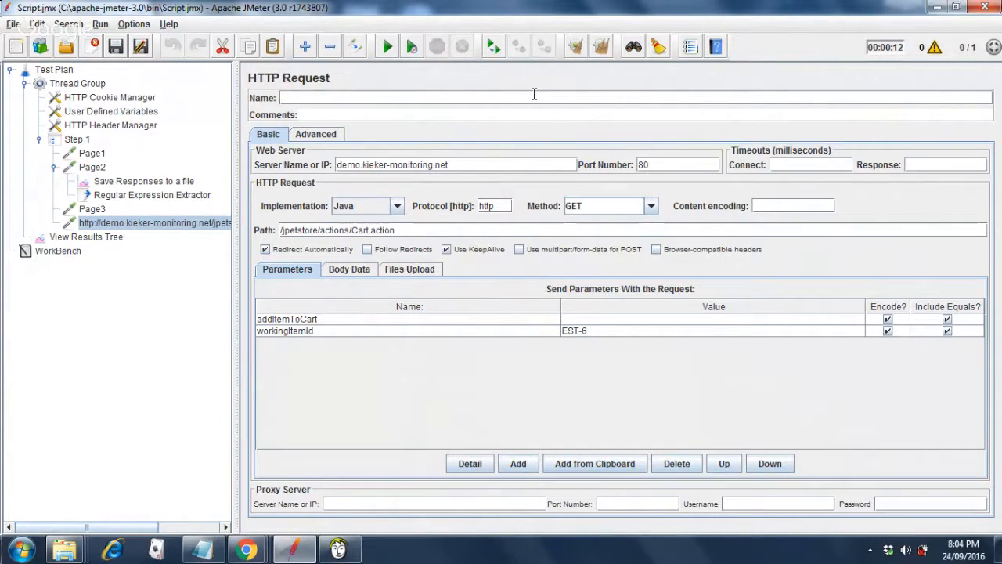
pyautogui.write('Page4')
# Restore the JMeter window and show the View Results Tree with the failed samples.
pyautogui.moveTo(245, 550)
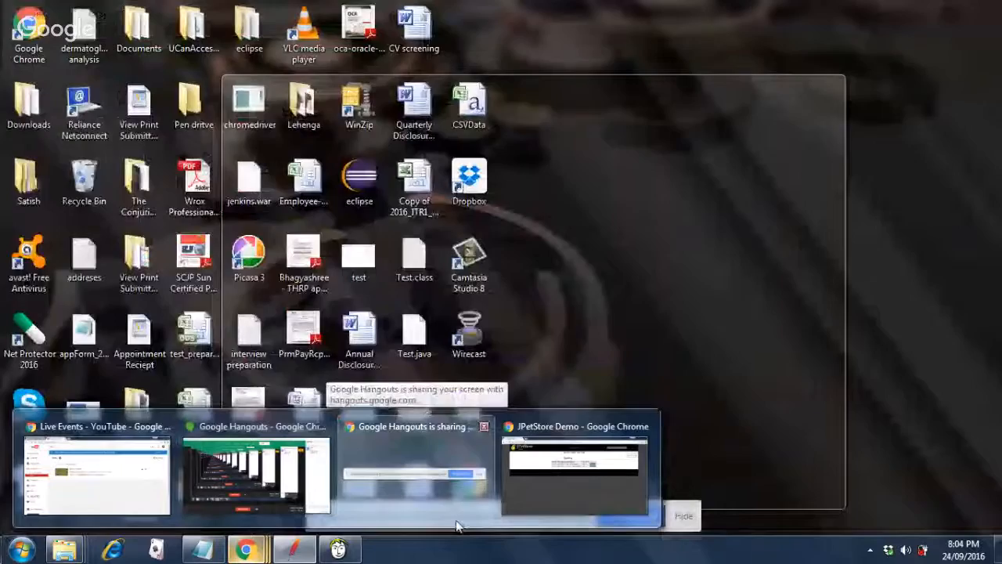
pyautogui.click(282, 558)
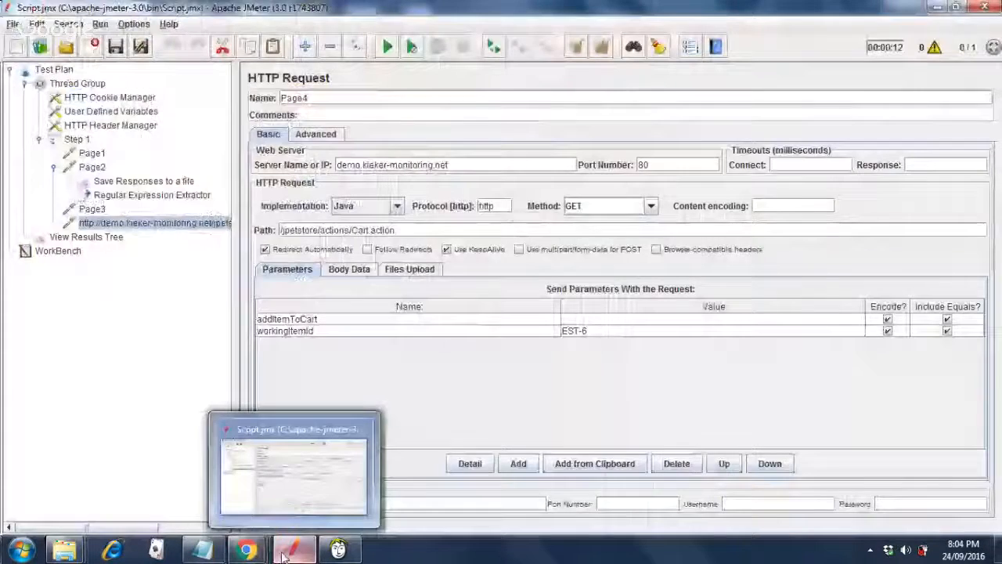
pyautogui.click(282, 557)
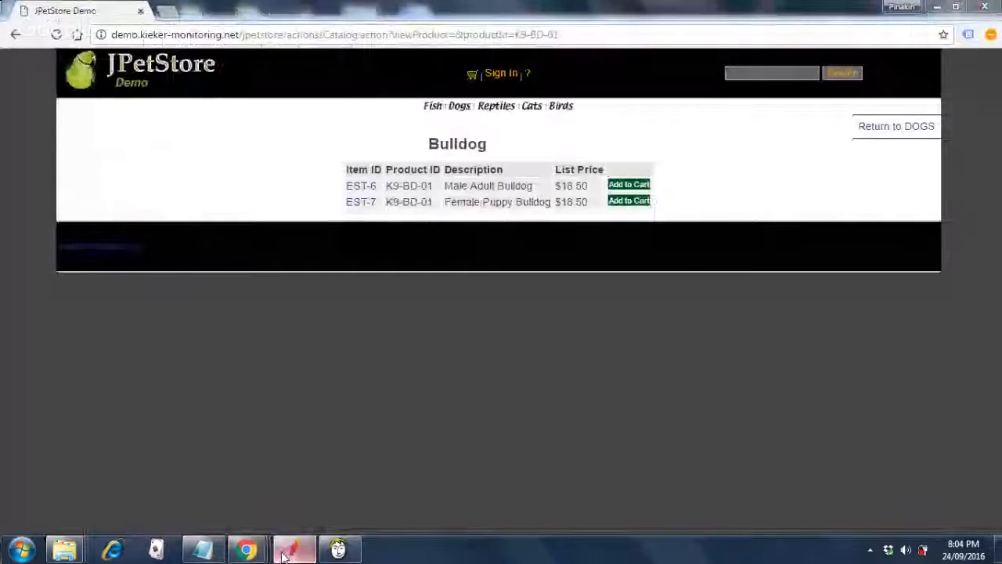
pyautogui.click(282, 557)
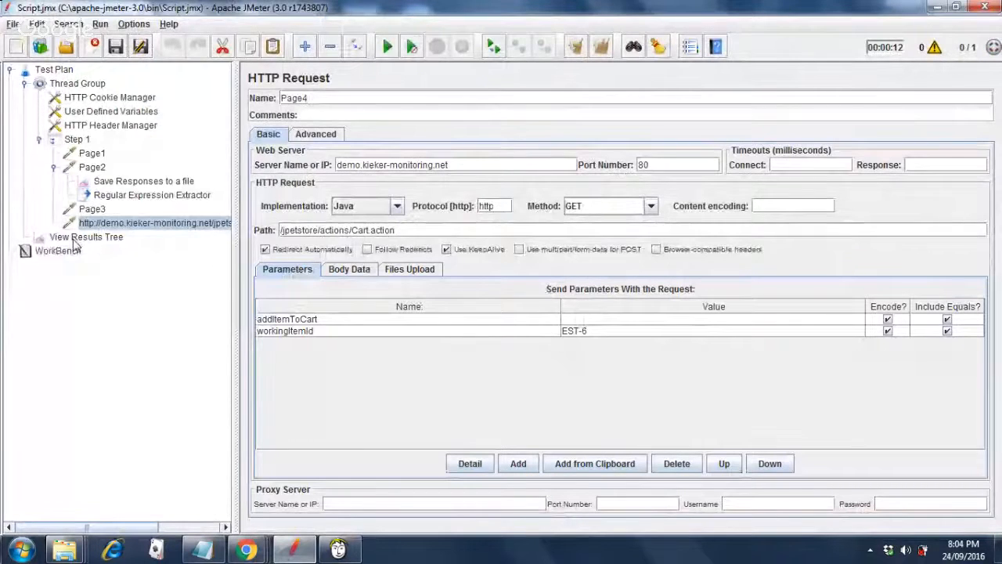
pyautogui.click(75, 238)
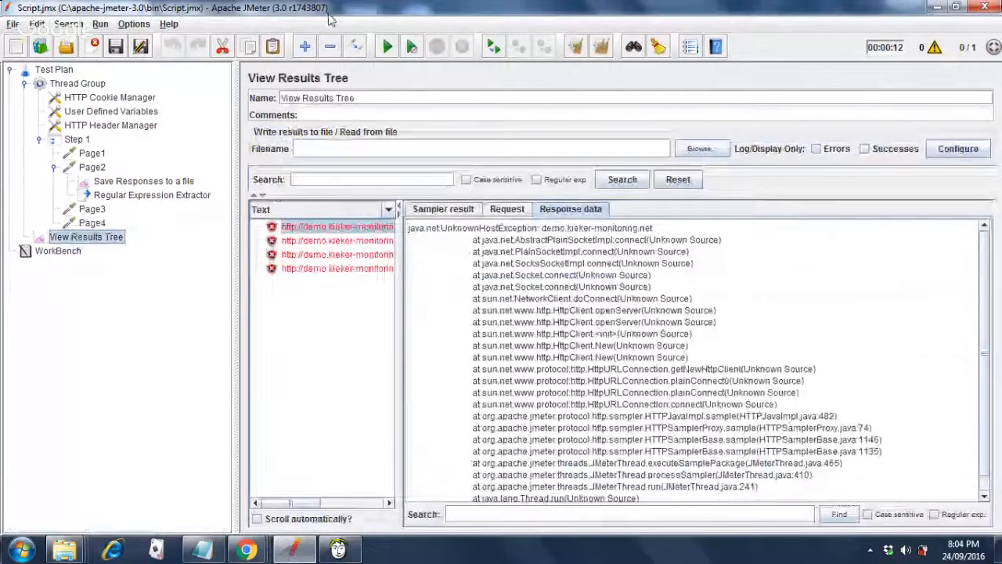
# Clear all results, rerun the test, and read Page2's response showing the Cats catalog.
pyautogui.click(601, 47)
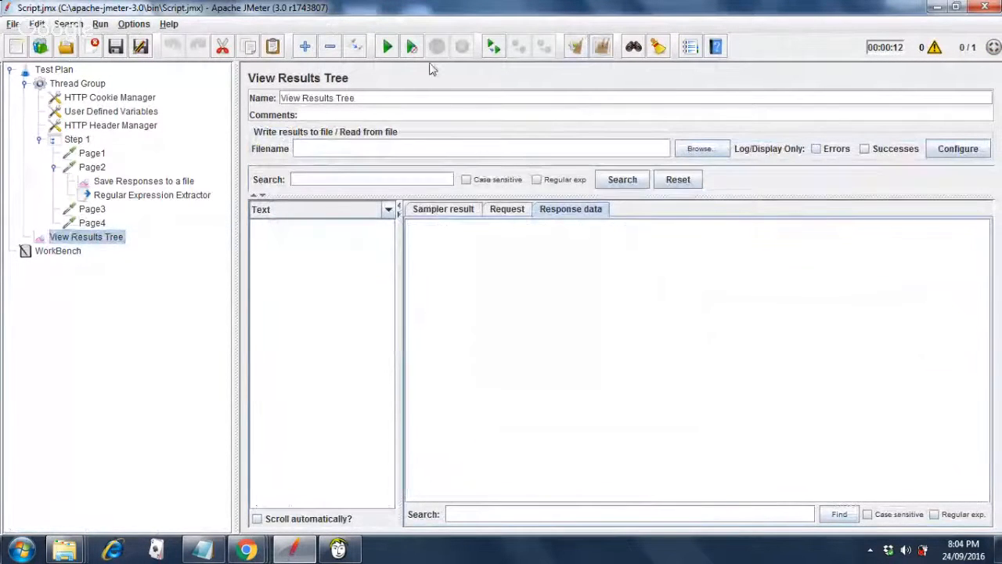
pyautogui.click(388, 48)
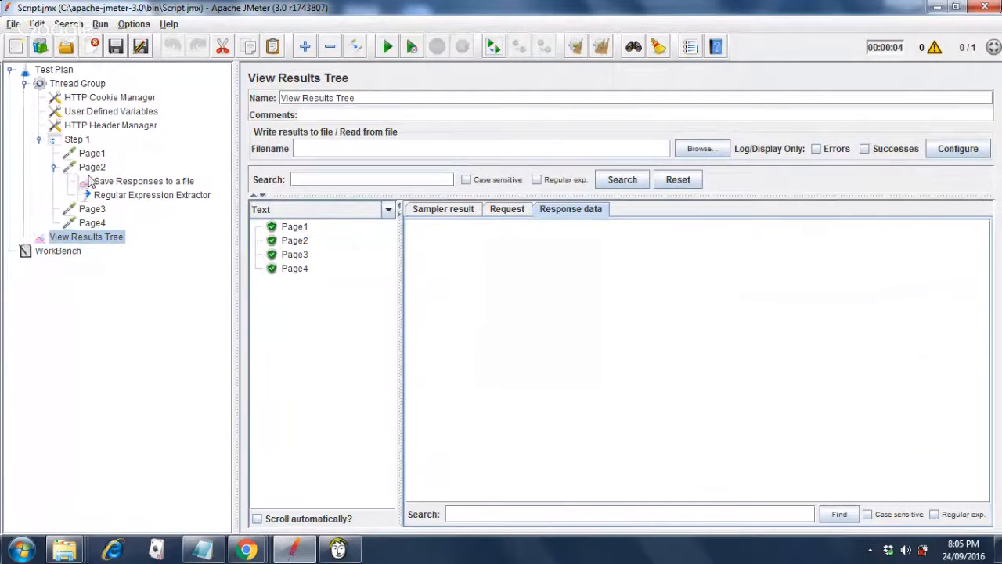
pyautogui.click(290, 270)
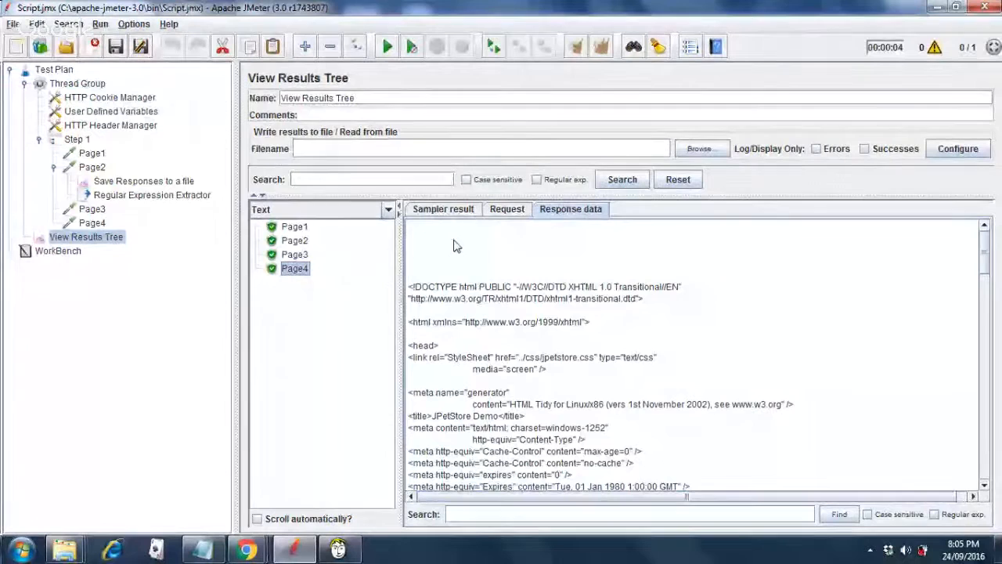
pyautogui.click(289, 256)
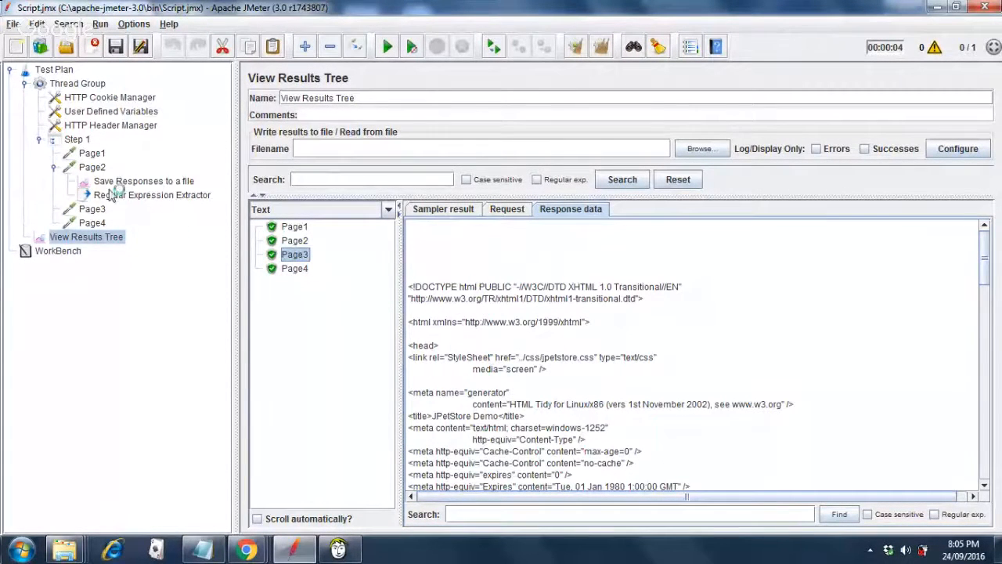
pyautogui.click(296, 243)
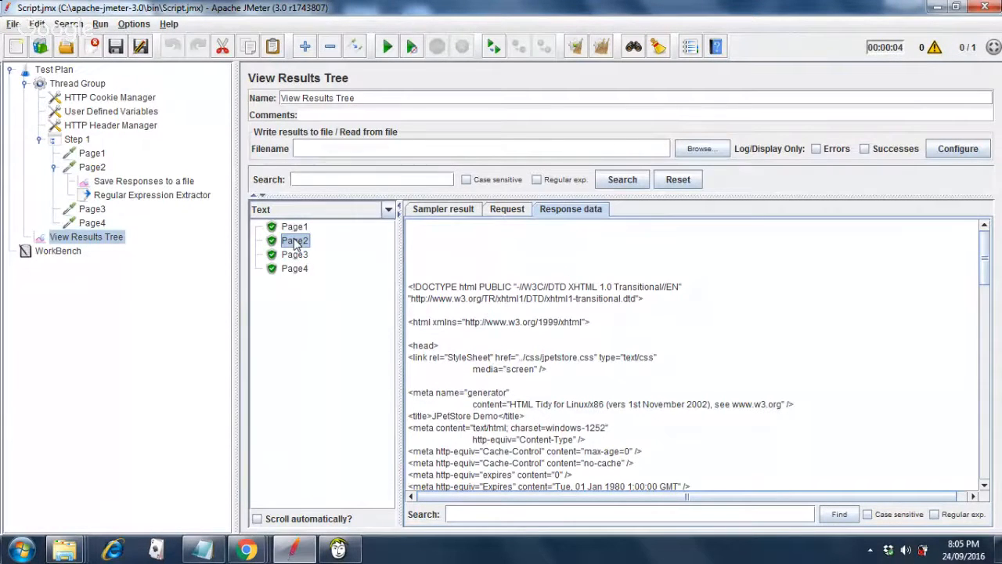
pyautogui.click(987, 454)
pyautogui.click(987, 454)
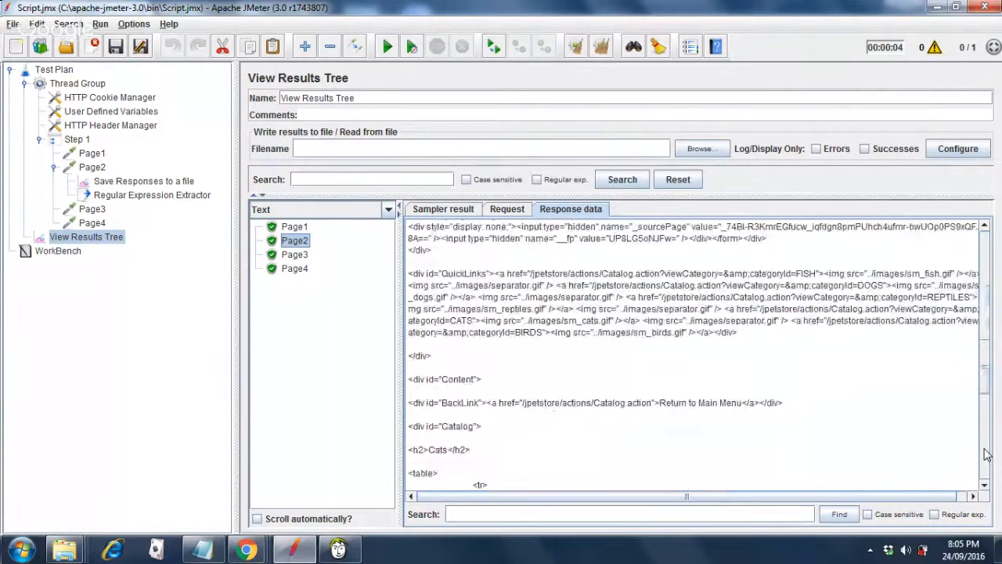
pyautogui.click(987, 454)
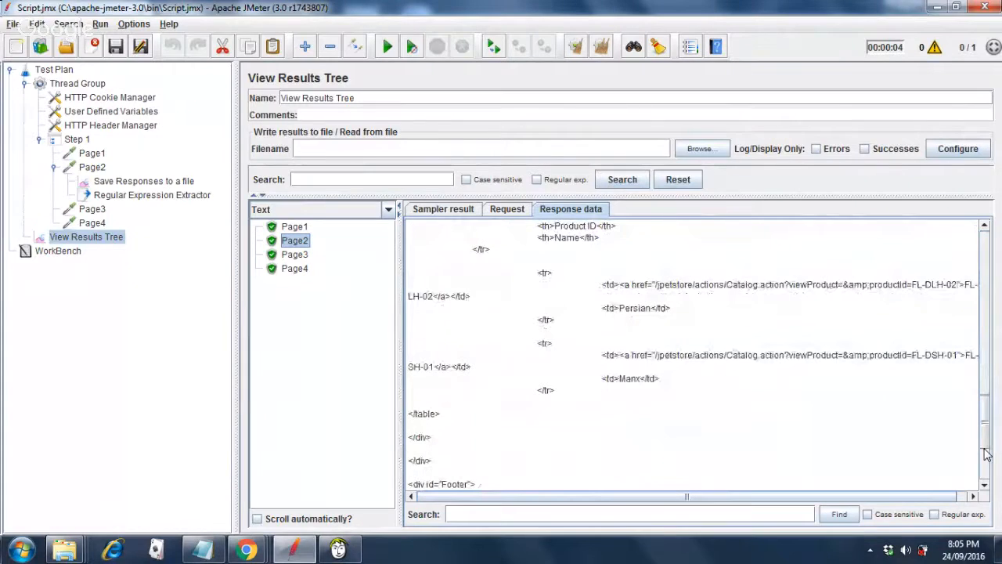
pyautogui.click(985, 464)
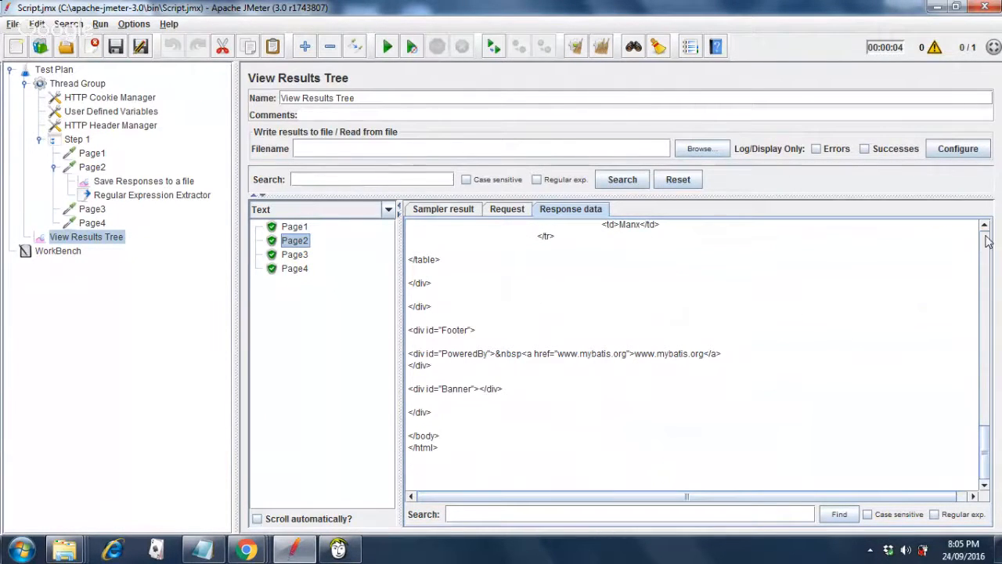
pyautogui.click(987, 237)
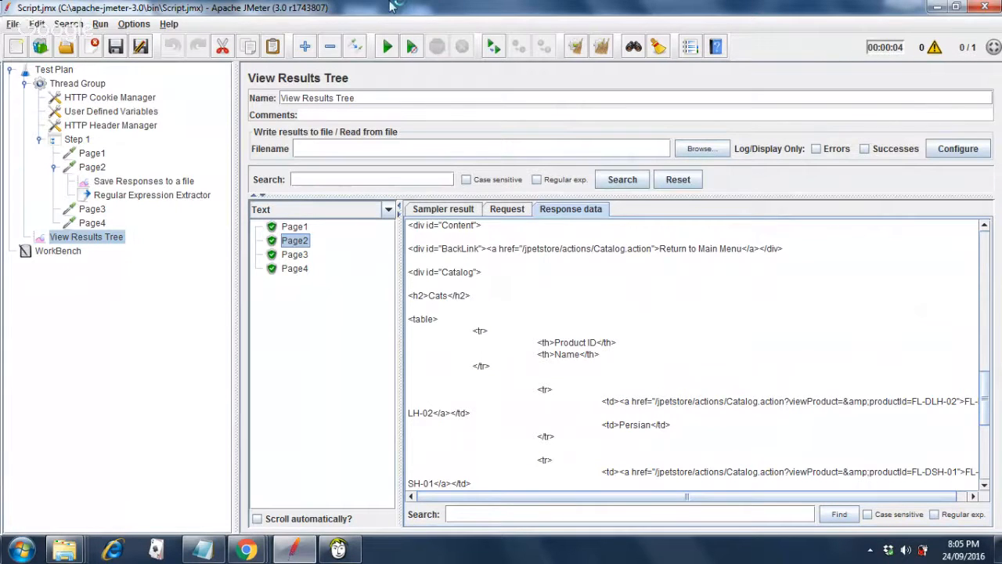
# Review the Page1, Page2 and Page3 request settings, then return to the results tree.
pyautogui.click(91, 155)
pyautogui.click(92, 168)
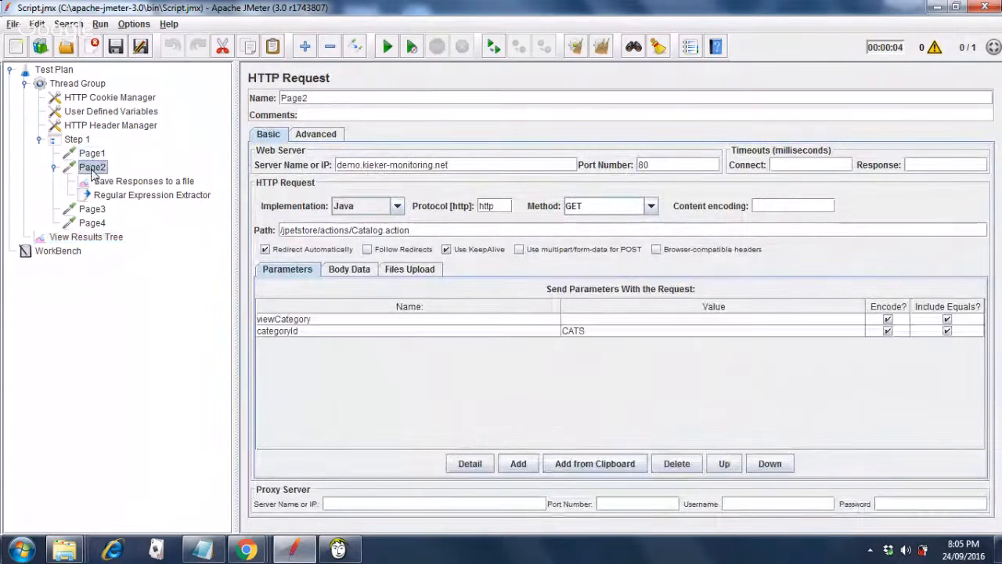
pyautogui.click(96, 211)
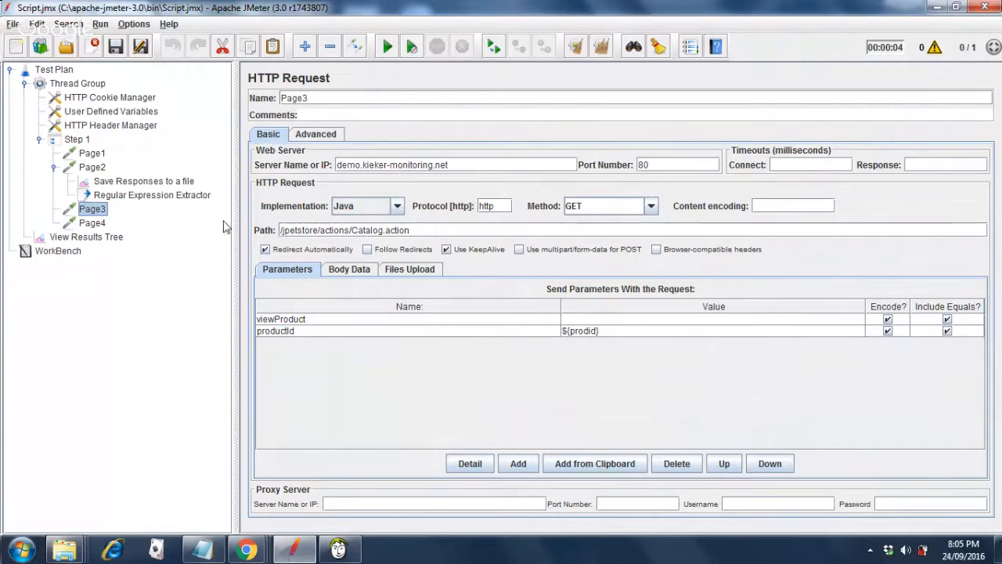
pyautogui.click(85, 239)
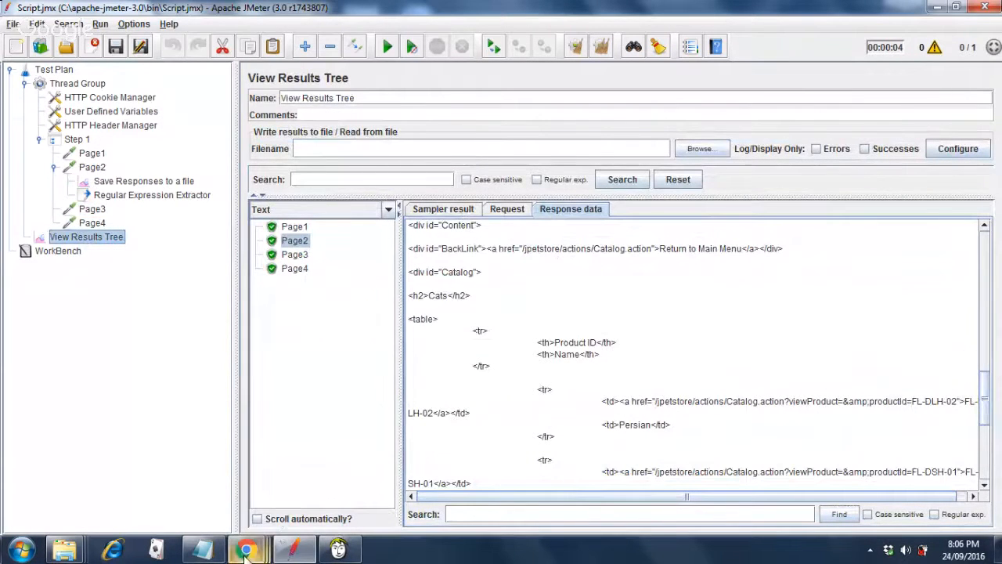
pyautogui.moveTo(245, 552)
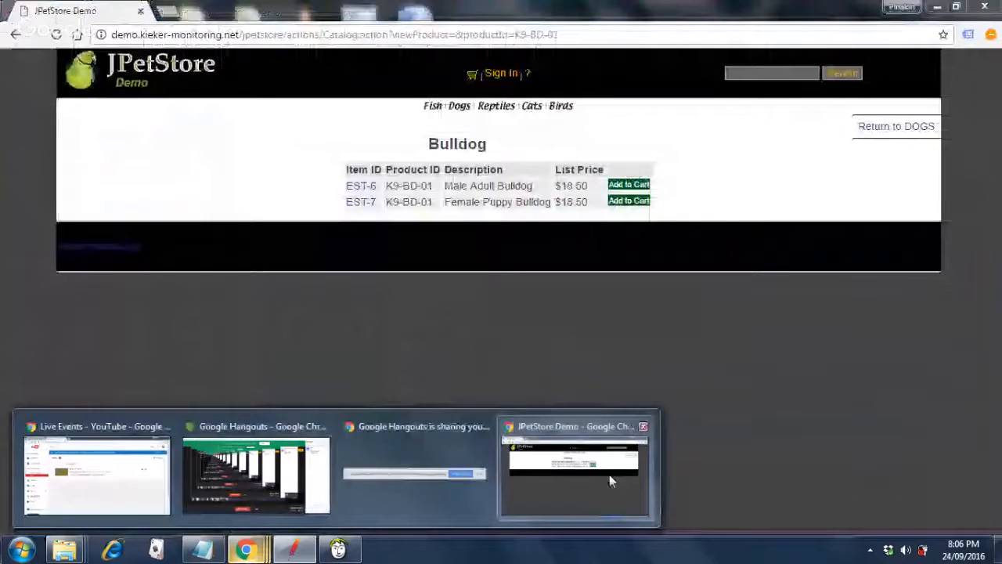
# Open the Cats category in the JPetStore browser window, then return to JMeter.
pyautogui.click(609, 475)
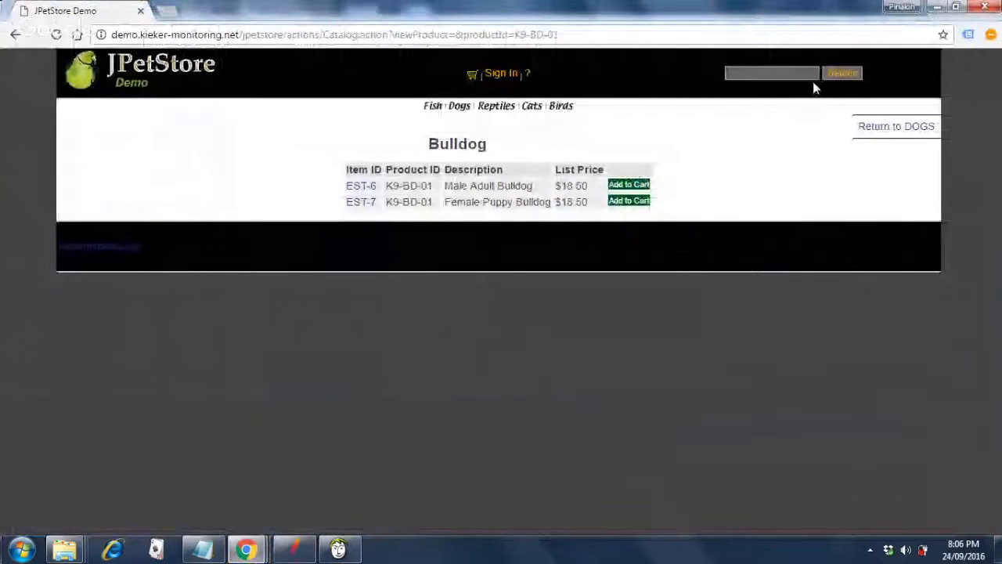
pyautogui.click(532, 111)
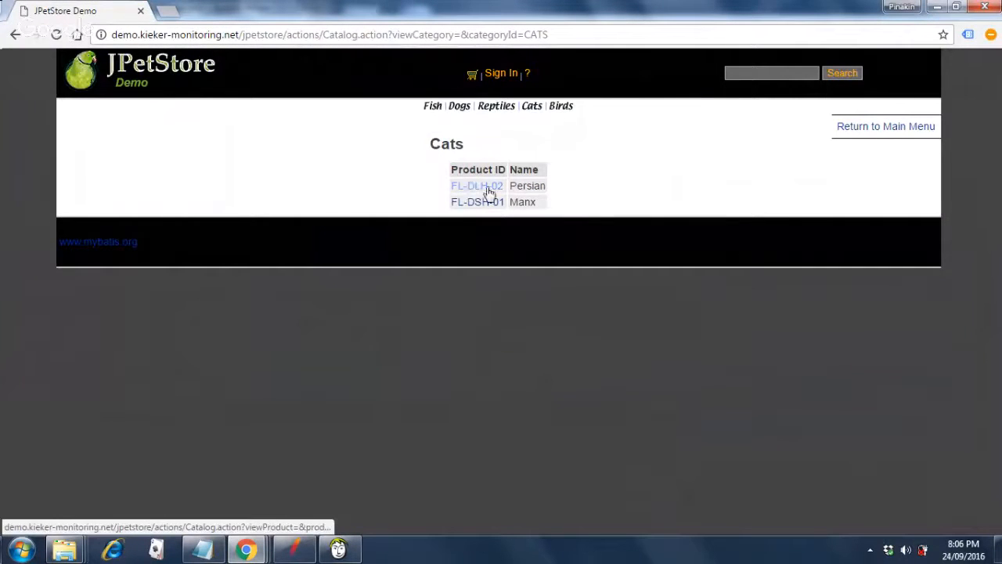
pyautogui.click(289, 556)
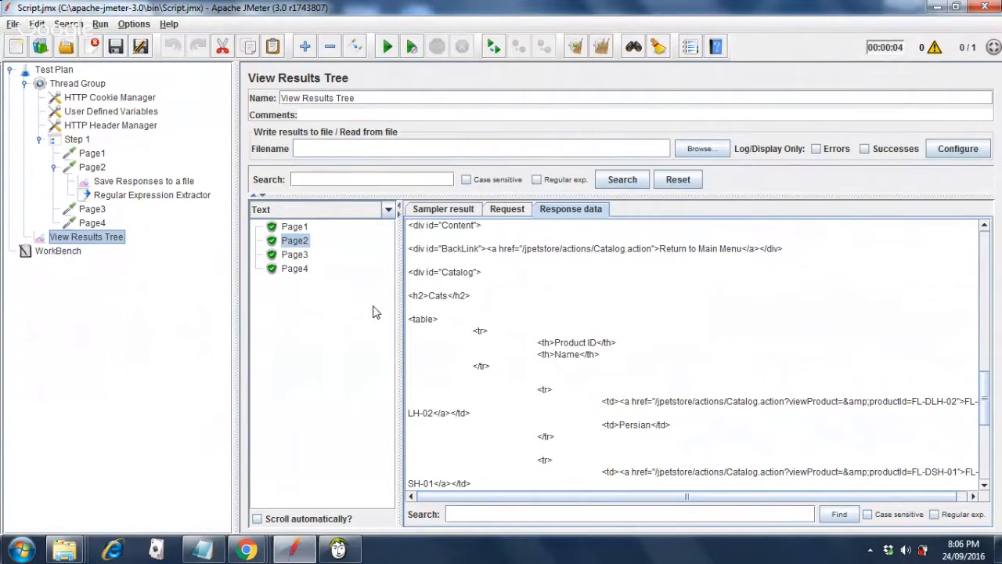
# View Page3's passing response, then select the Page2 request with categoryId CATS.
pyautogui.click(296, 256)
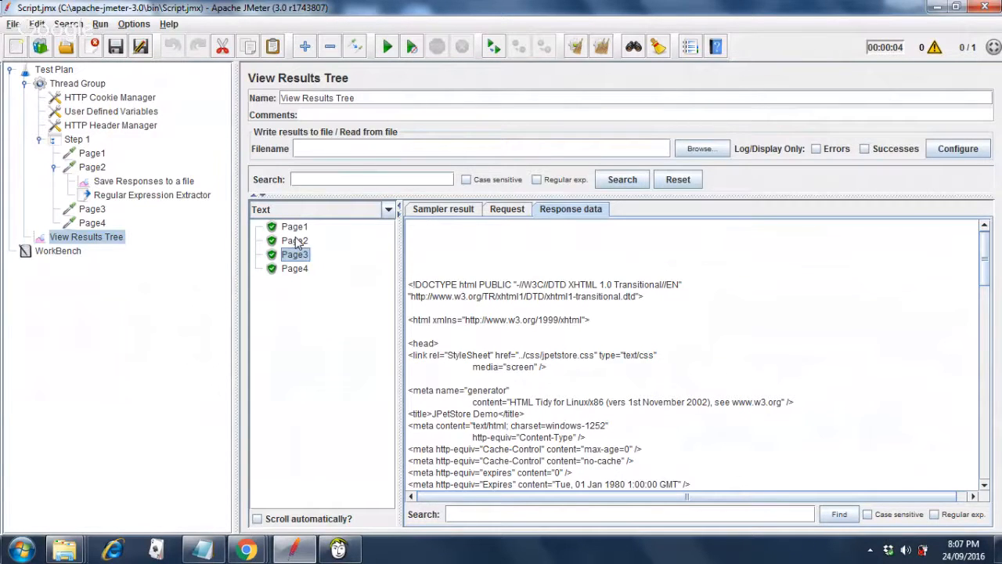
pyautogui.click(96, 170)
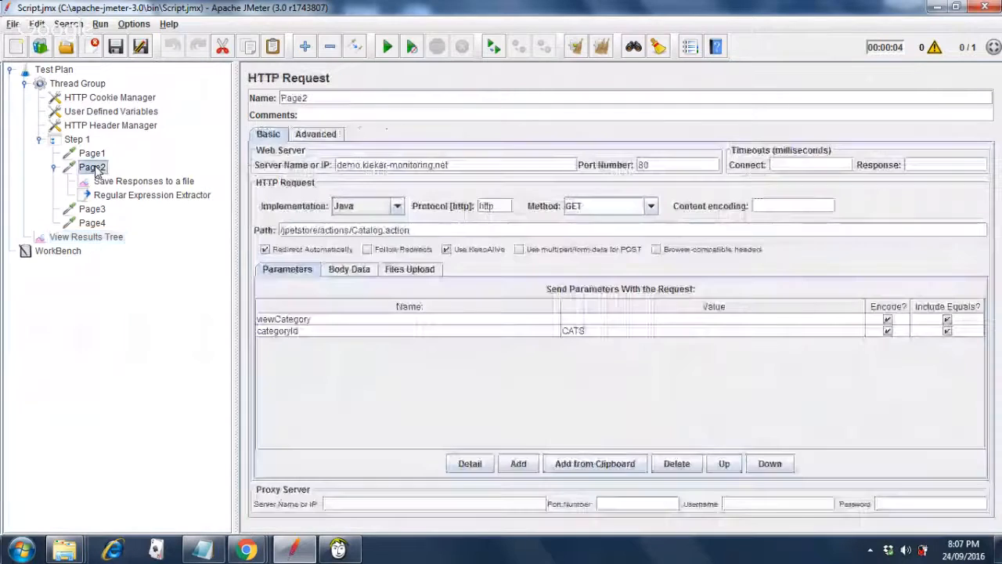
# Replace Page2's categoryId value CATS with DOGS and save the test plan.
pyautogui.doubleClick(589, 335)
pyautogui.press('BackSpace')
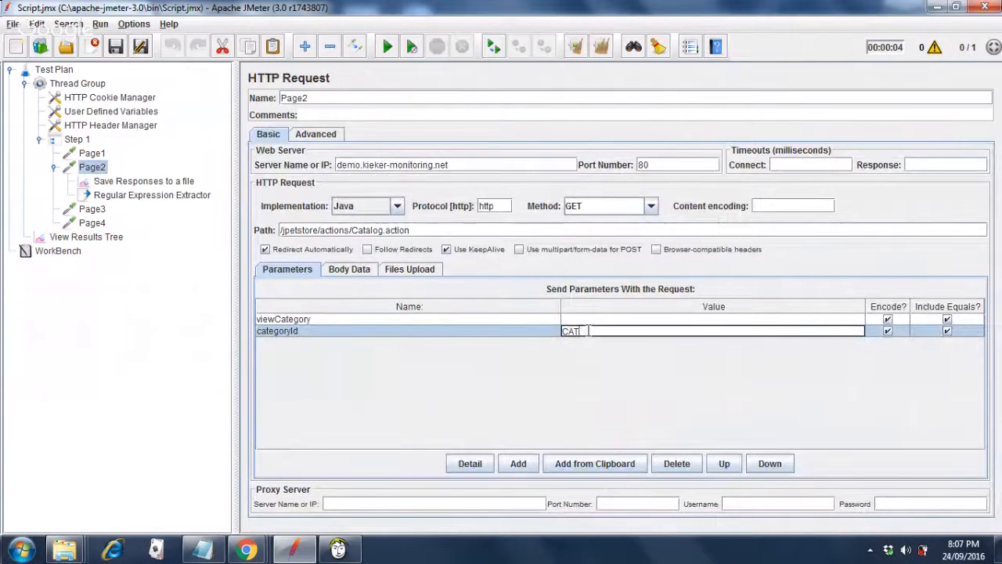
pyautogui.press('BackSpace')
pyautogui.press('BackSpace')
pyautogui.press('BackSpace')
pyautogui.write('DOGS')
pyautogui.click(116, 49)
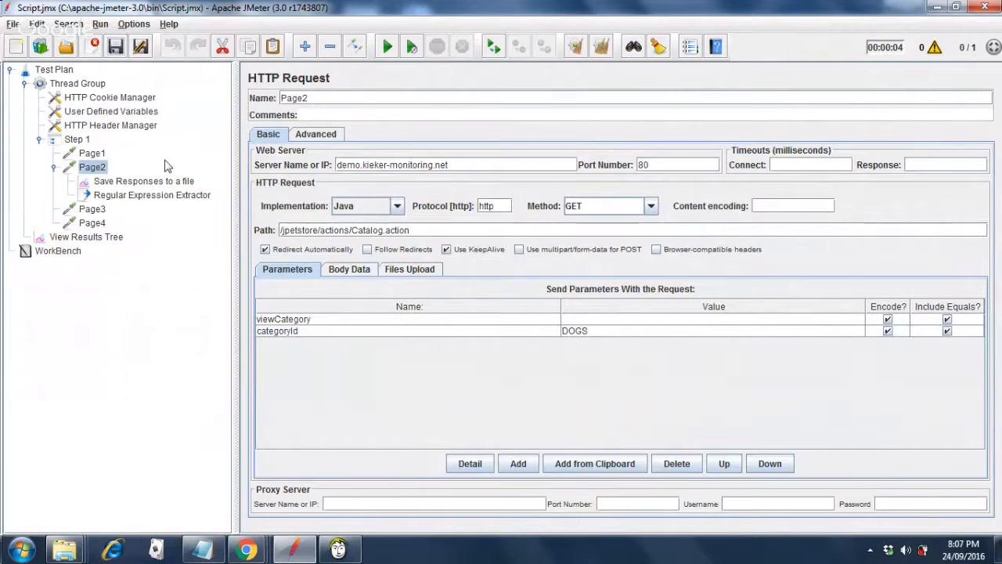
# Clear the View Results Tree and rerun the test so Page1–Page4 pass.
pyautogui.click(98, 240)
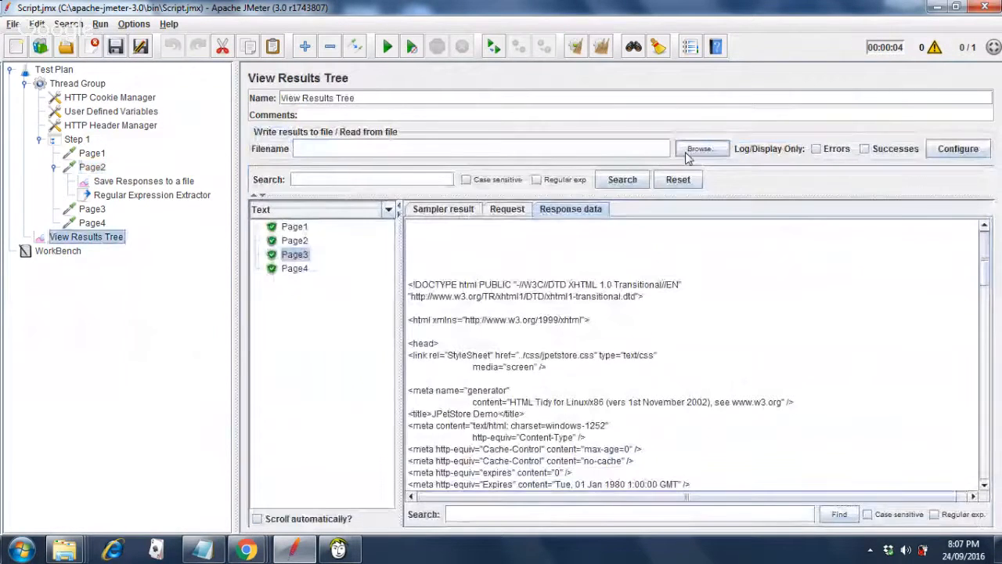
pyautogui.click(603, 49)
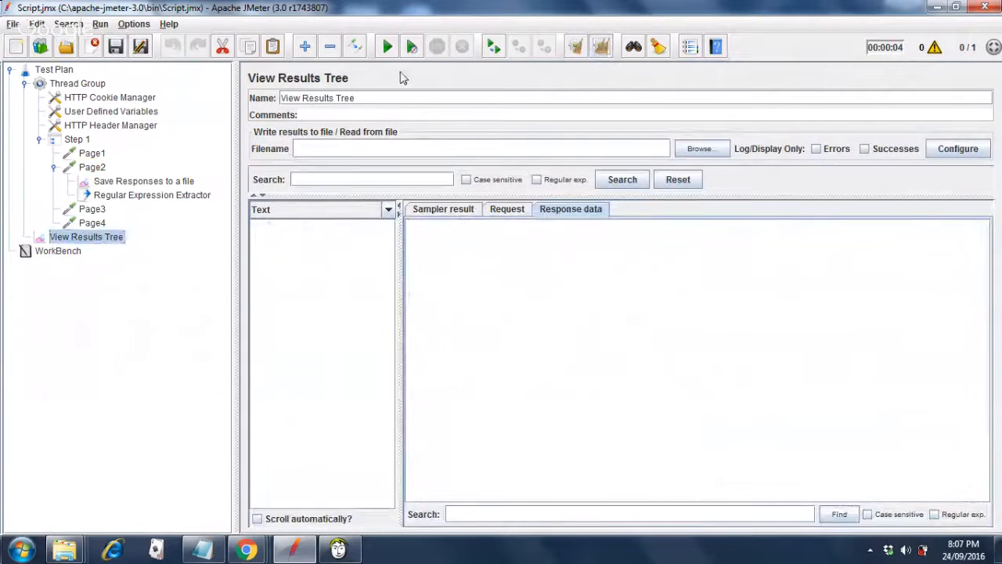
pyautogui.click(387, 49)
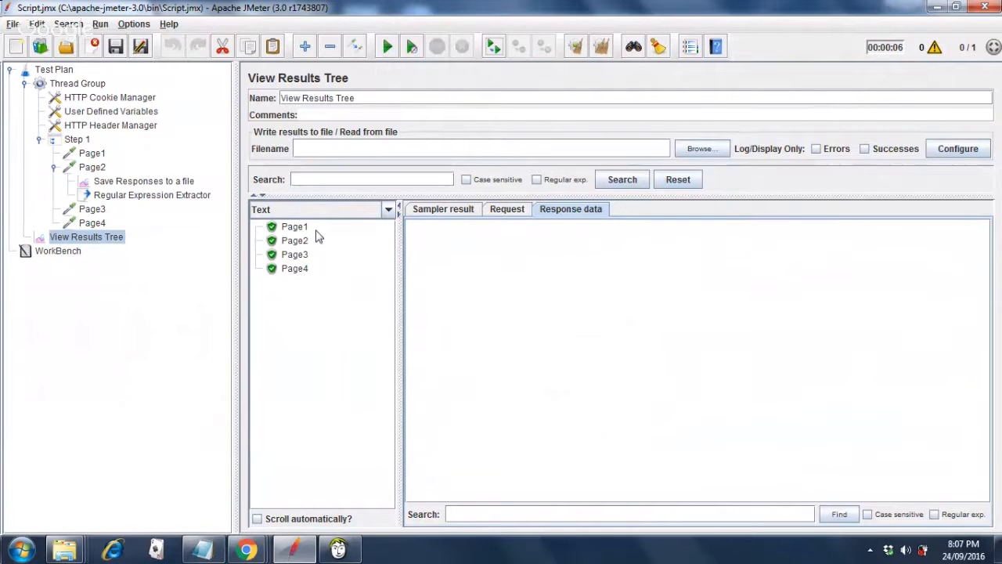
# Disable Page2's prodId Regular Expression Extractor and go back to View Results Tree.
pyautogui.click(163, 202)
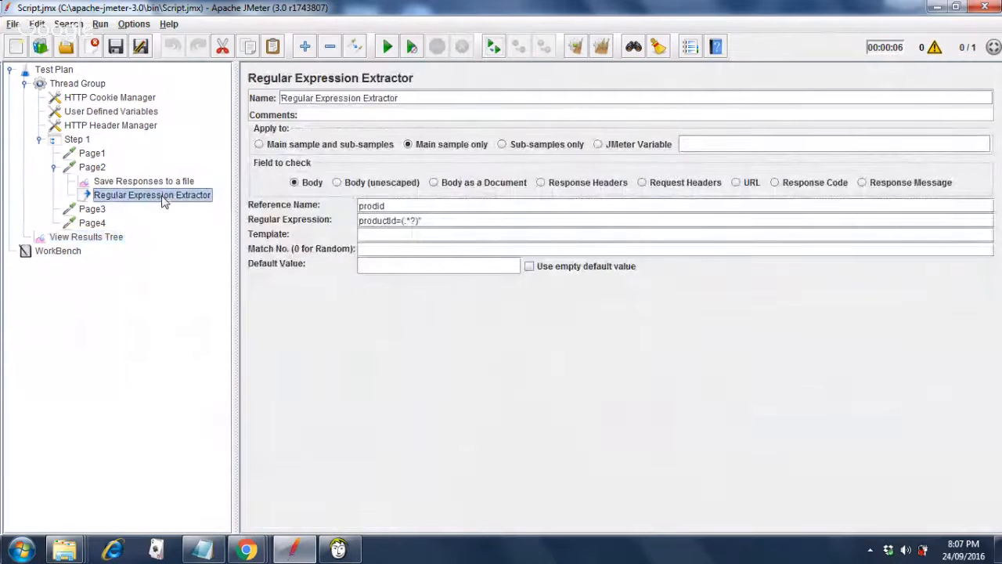
pyautogui.rightClick(163, 202)
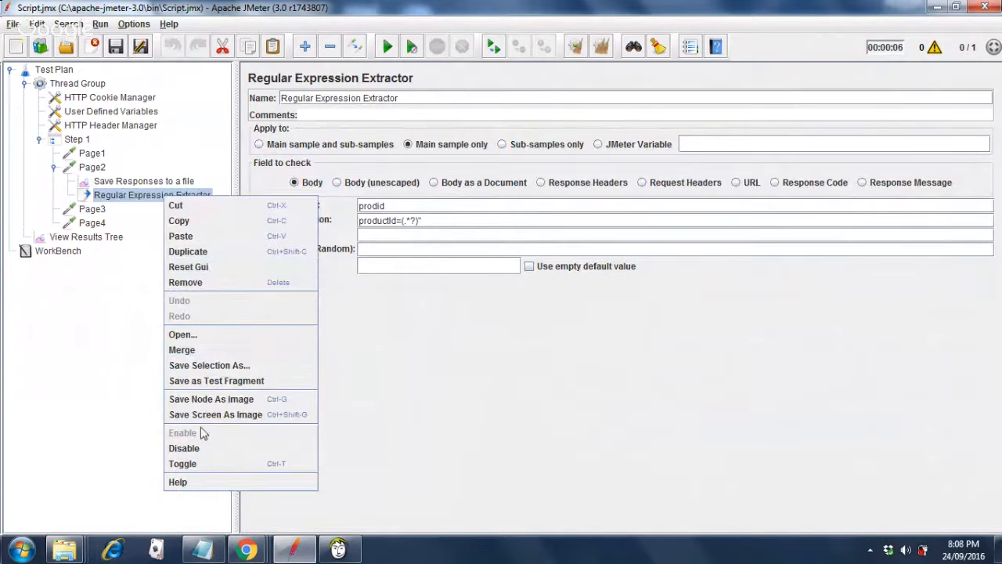
pyautogui.click(195, 447)
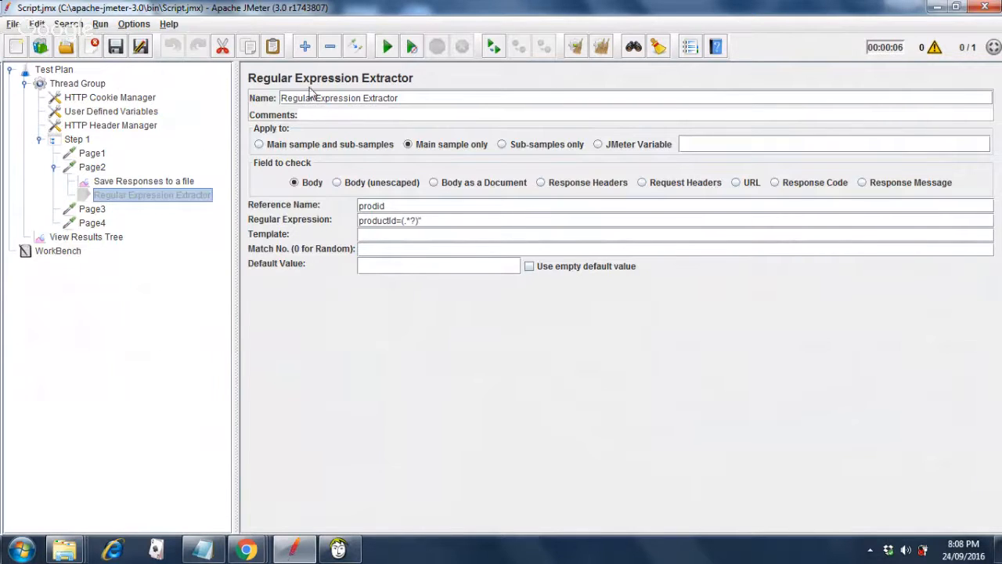
pyautogui.click(110, 242)
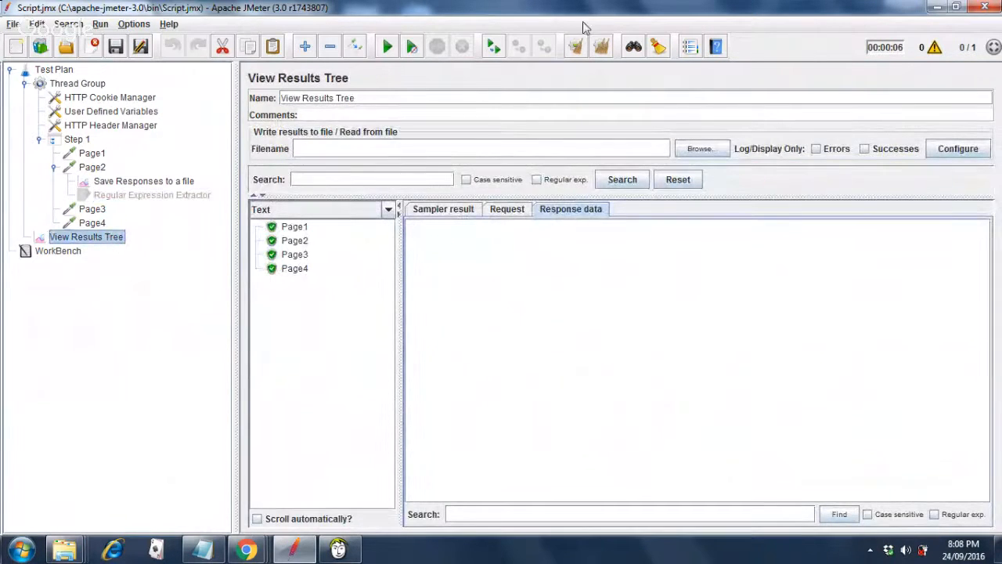
# Clear results, rerun with the extractor disabled, then view Save Responses to a file (prefix Categorypage).
pyautogui.click(602, 48)
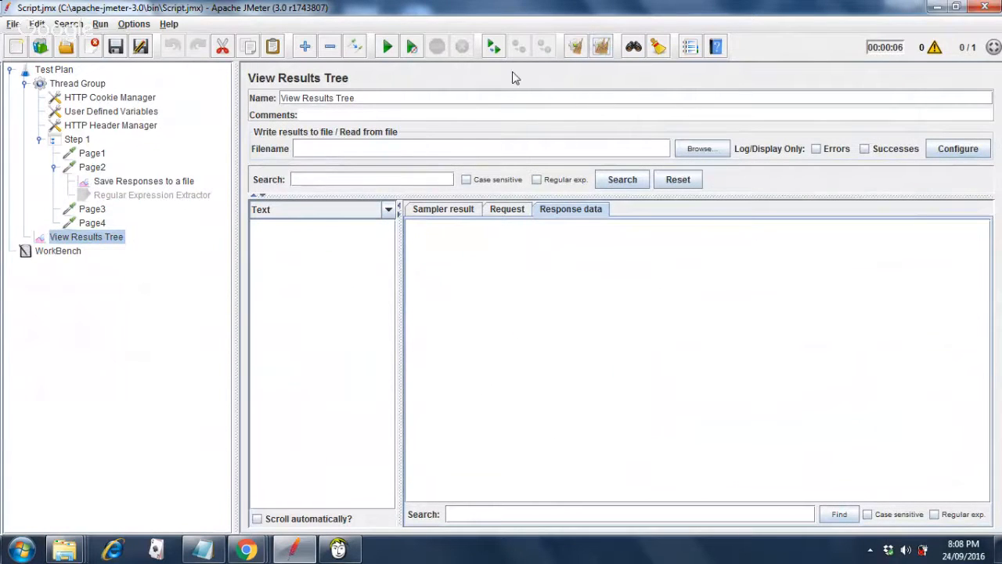
pyautogui.click(387, 47)
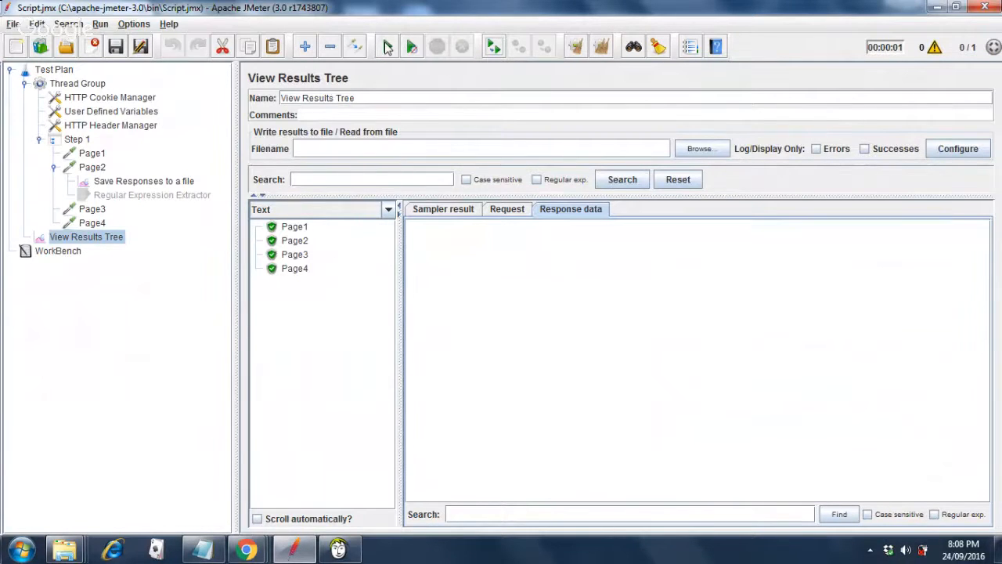
pyautogui.click(165, 182)
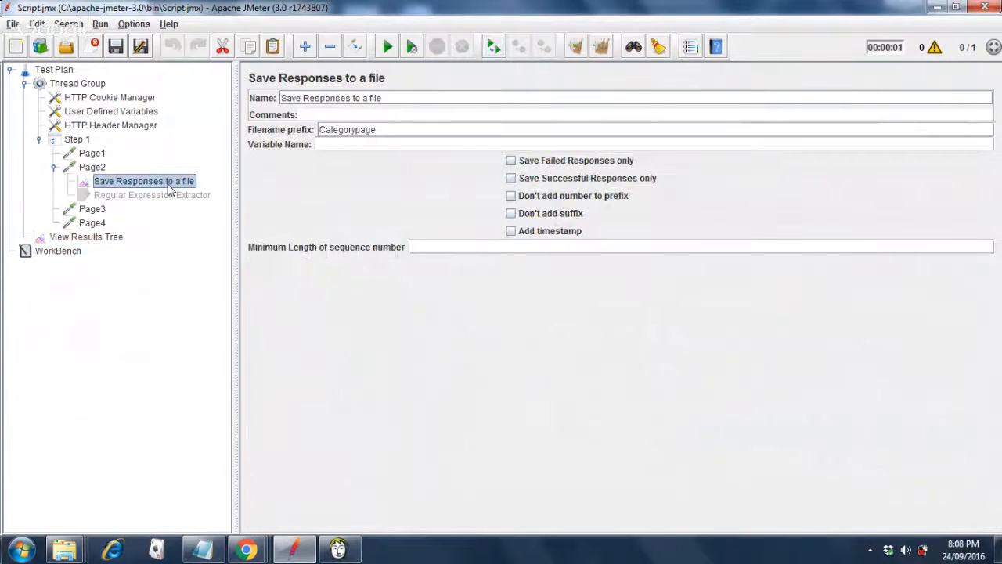
# Delete the ${prodid} value from Page3's productId parameter, leaving it empty.
pyautogui.click(91, 167)
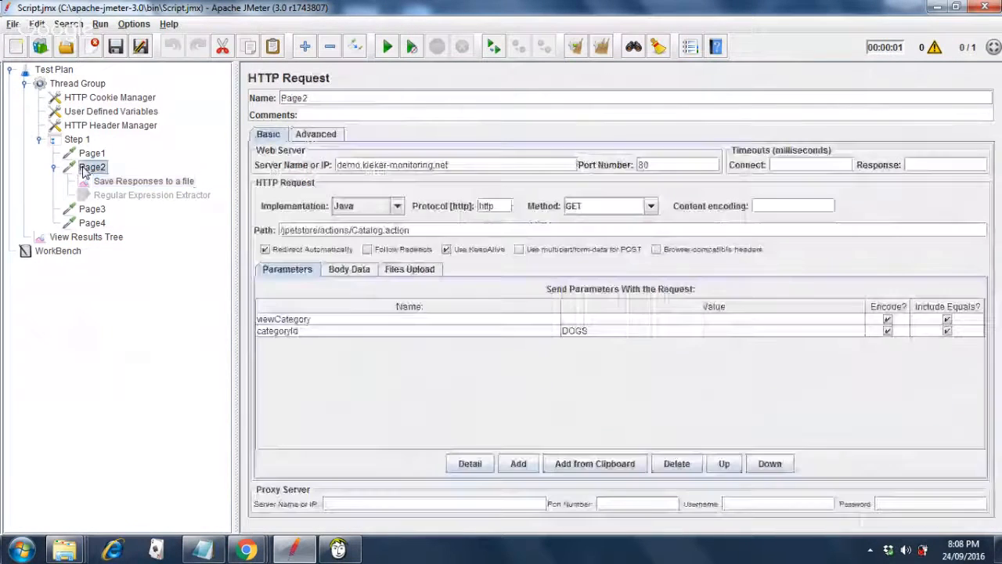
pyautogui.click(97, 210)
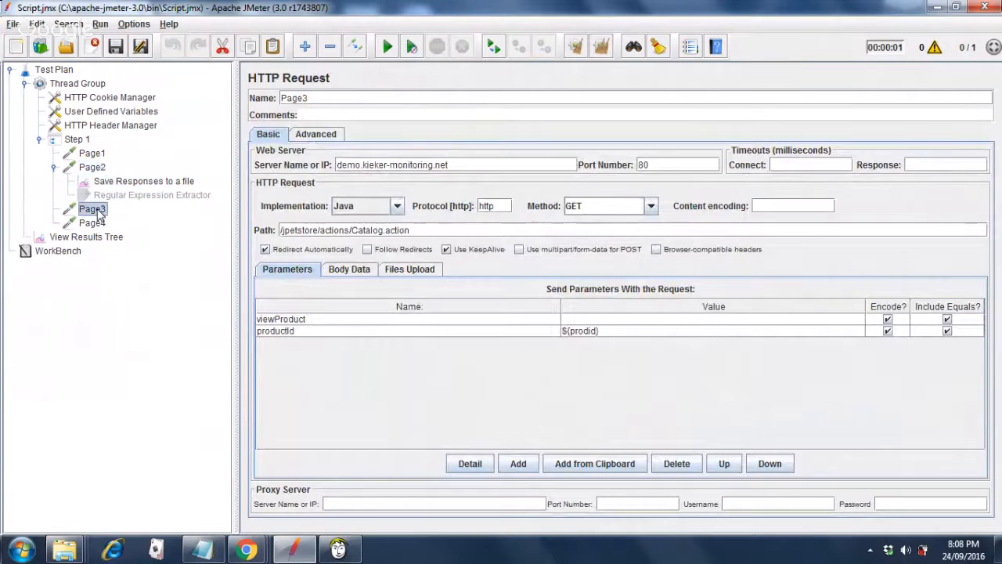
pyautogui.doubleClick(615, 332)
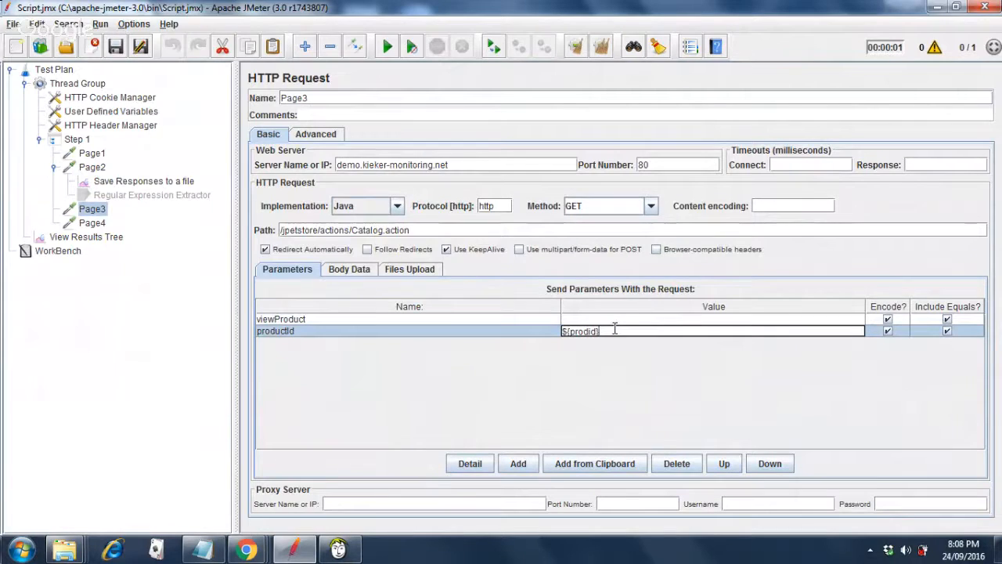
pyautogui.press('BackSpace')
pyautogui.press('BackSpace')
pyautogui.press('BackSpace')
pyautogui.press('BackSpace')
pyautogui.press('BackSpace')
pyautogui.press('BackSpace')
pyautogui.press('BackSpace')
pyautogui.press('BackSpace')
pyautogui.press('BackSpace')
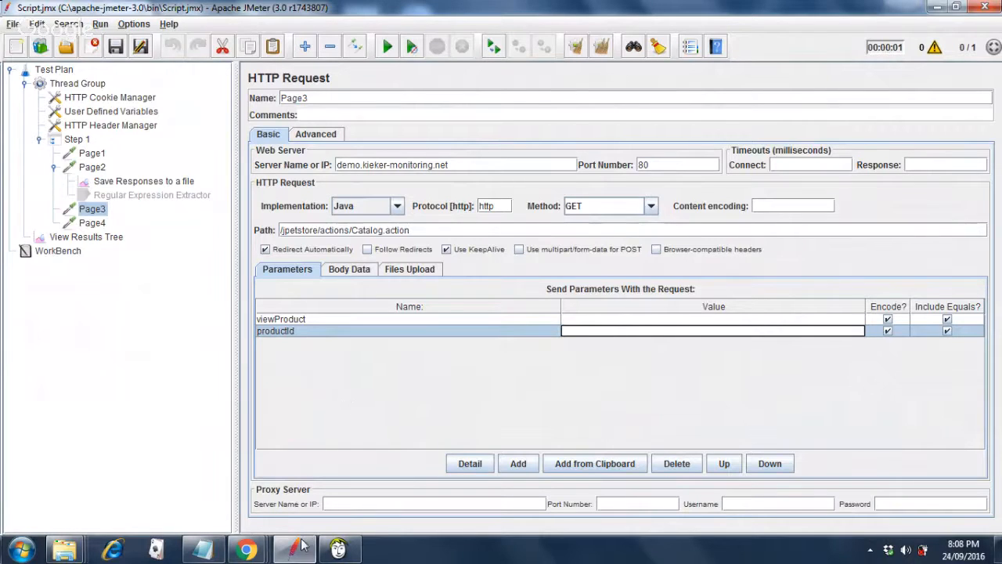
# Look up the Cats product IDs on the JPetStore page in Chrome, then return to JMeter.
pyautogui.moveTo(264, 553)
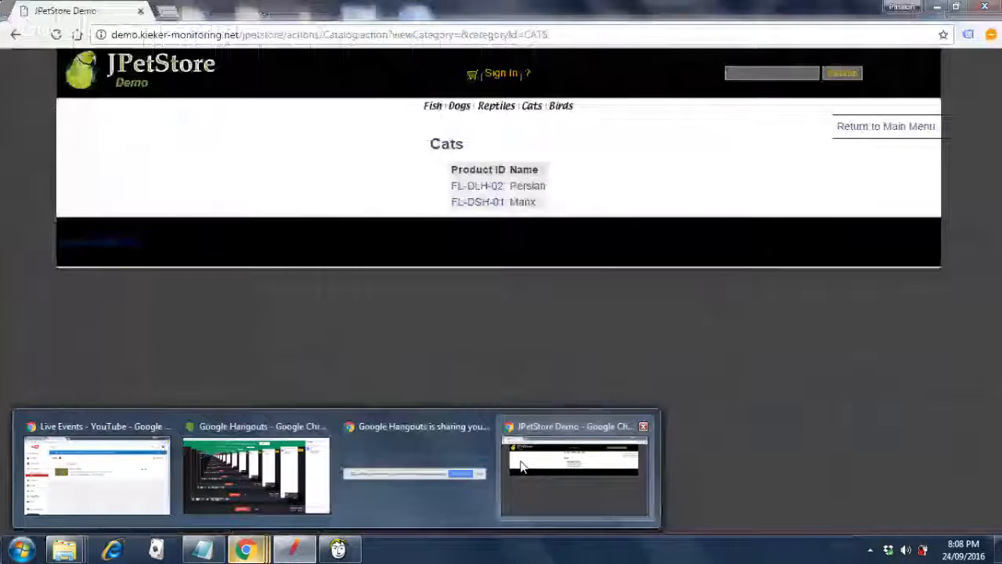
pyautogui.click(515, 466)
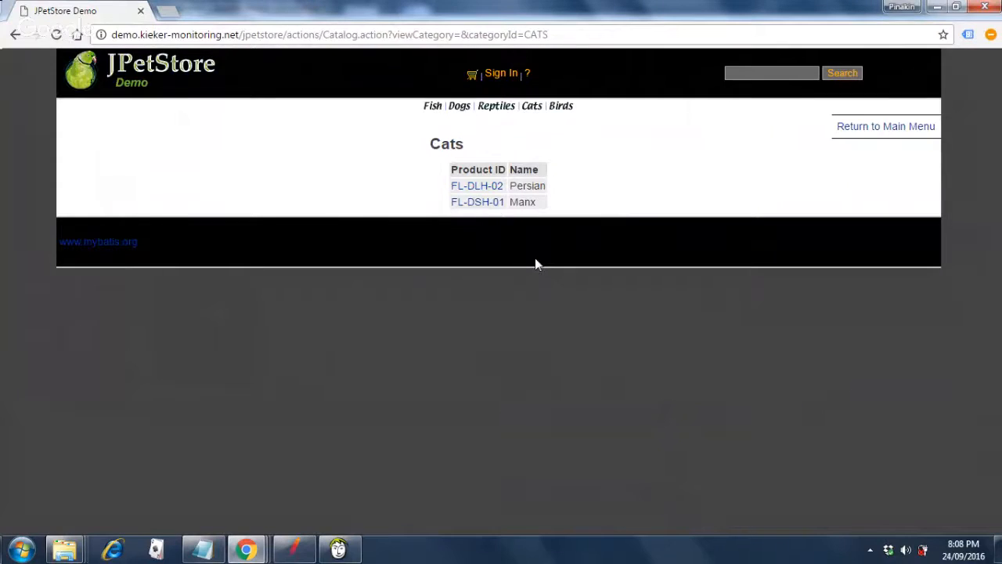
pyautogui.hotkey('alt', 'Tab')
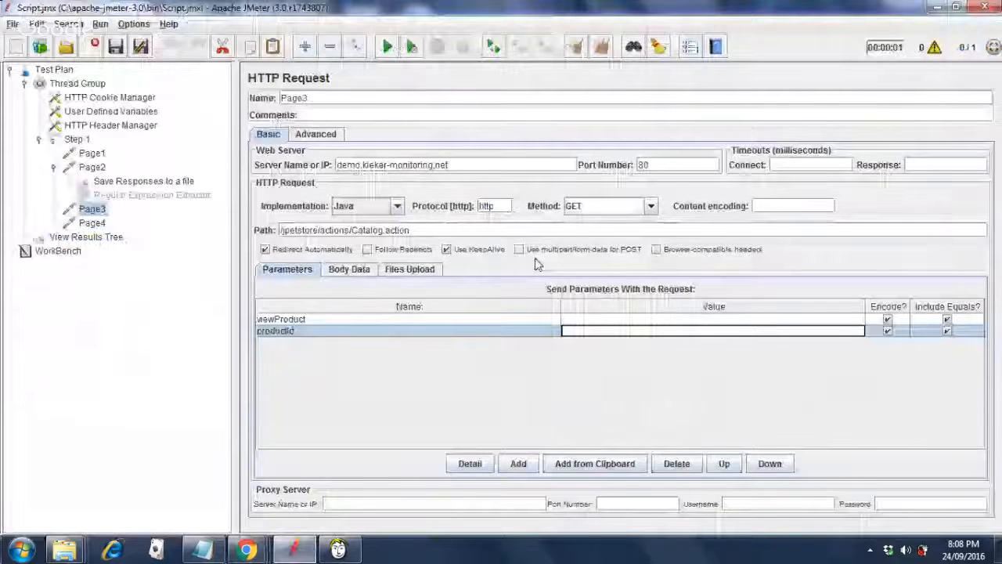
# Hard-code Page3's productId parameter to FL-DLH-02.
pyautogui.write('FL-')
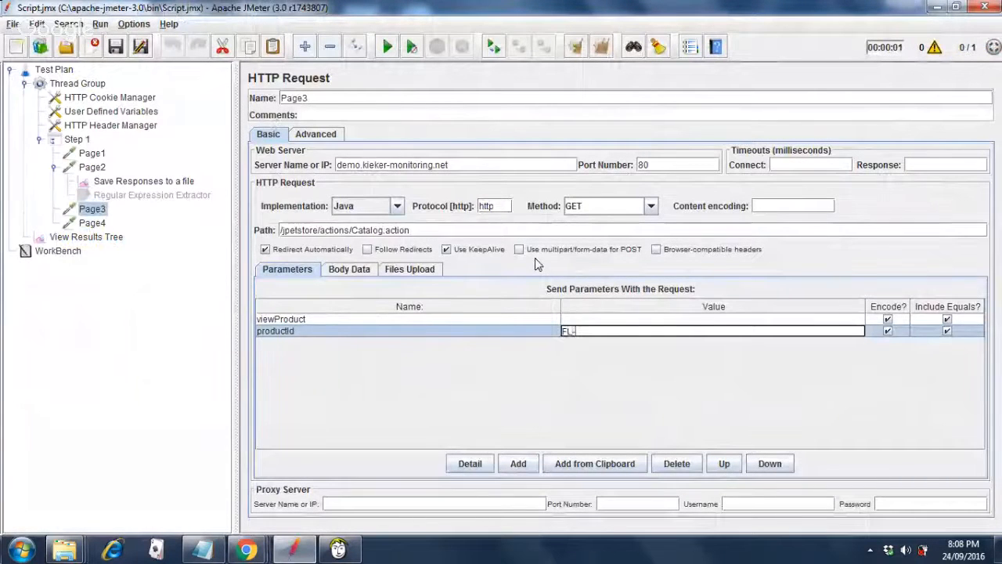
pyautogui.write('DL')
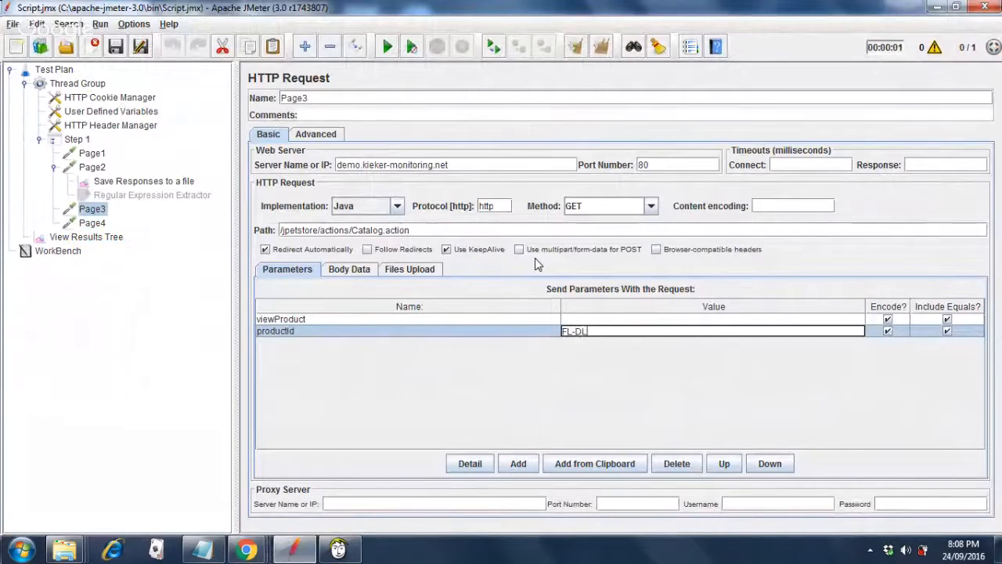
pyautogui.write('H-')
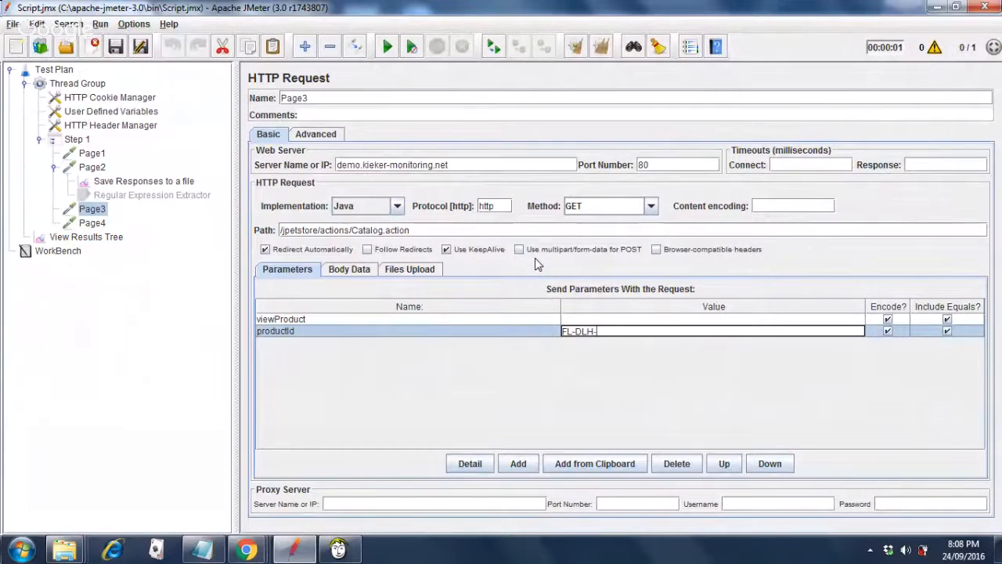
pyautogui.write('02')
pyautogui.click(99, 170)
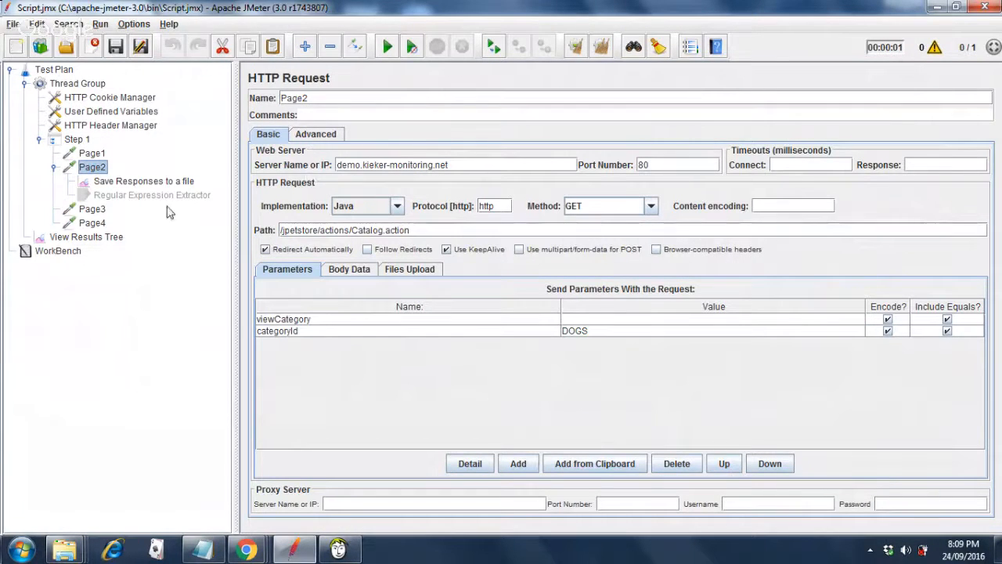
# Clear View Results Tree and rerun the test with all four pages passing.
pyautogui.click(113, 242)
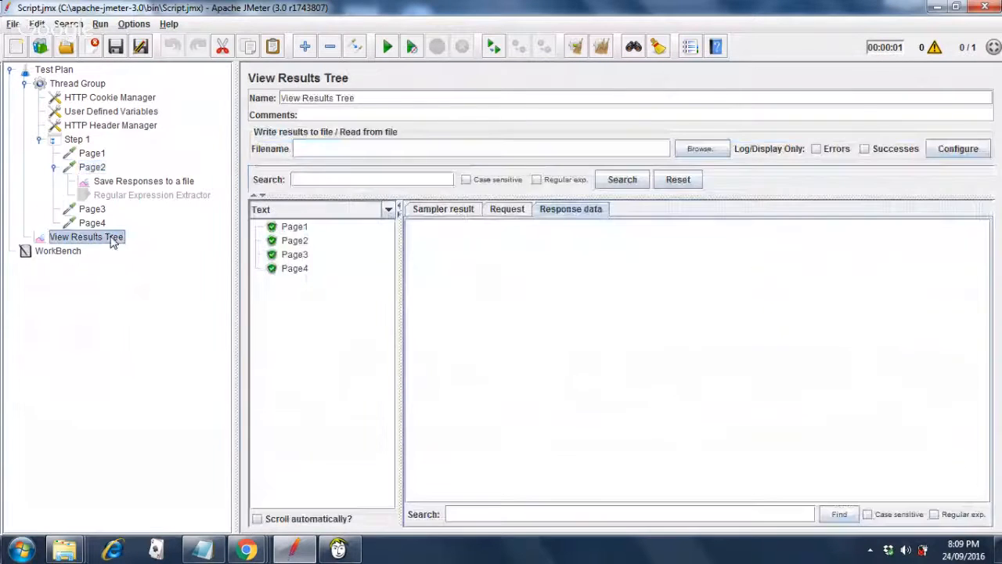
pyautogui.click(603, 48)
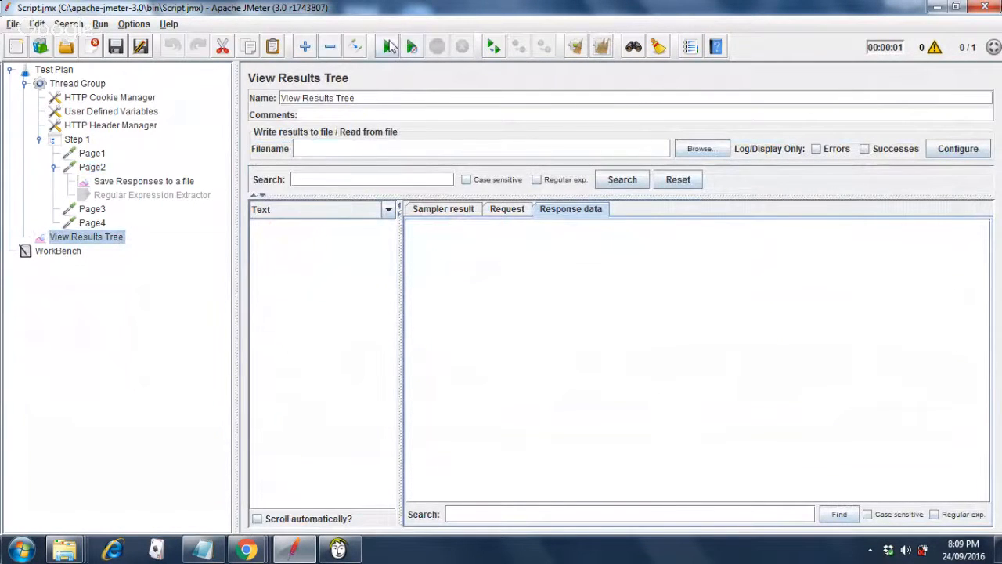
pyautogui.click(390, 47)
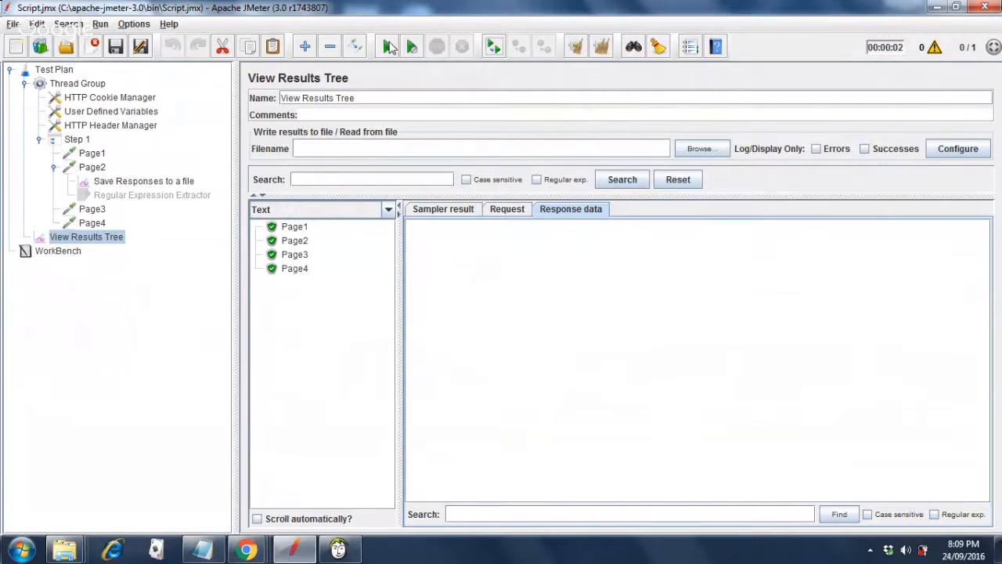
# Inspect Page3's response HTML, then return to Page3's request settings.
pyautogui.click(294, 257)
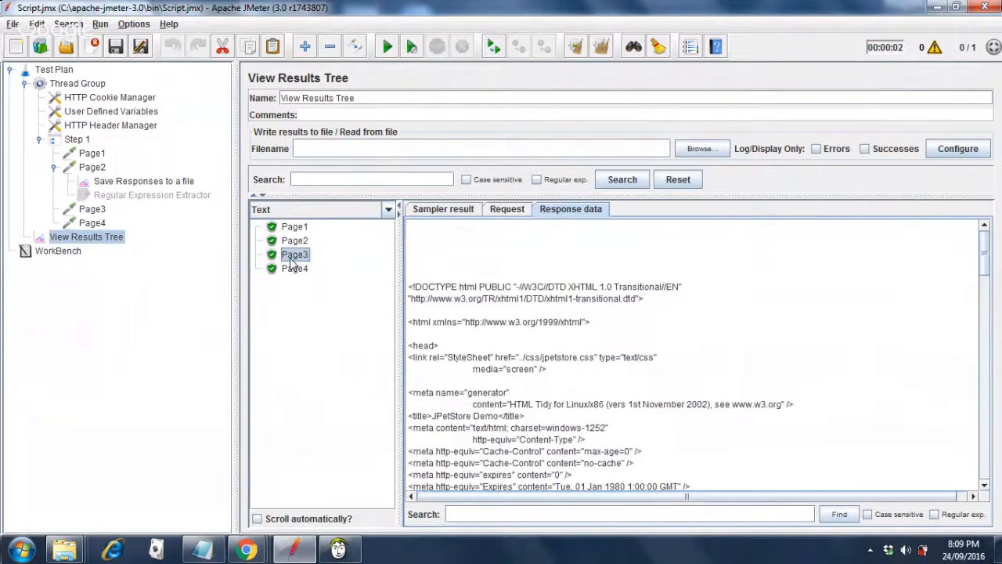
pyautogui.click(985, 466)
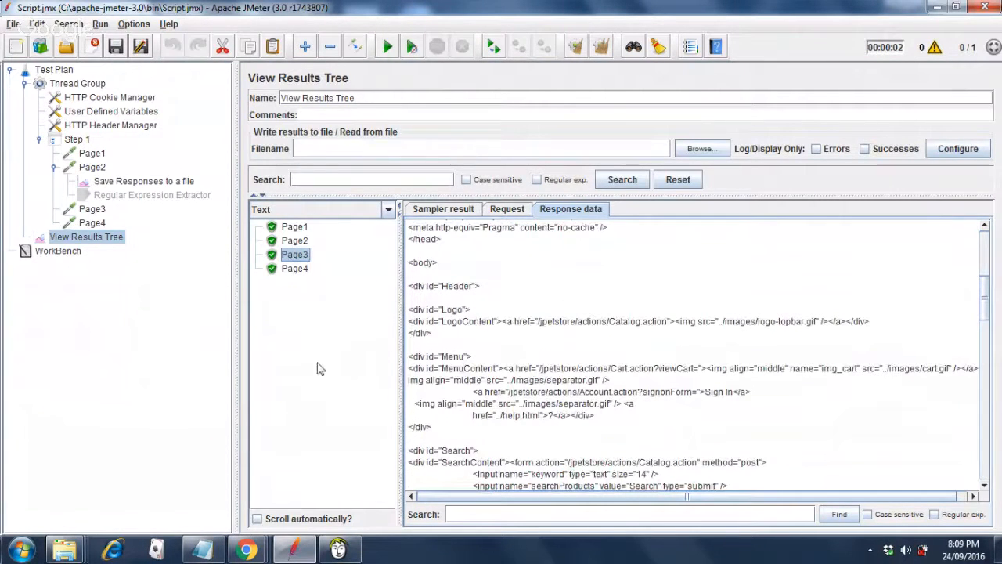
pyautogui.click(91, 209)
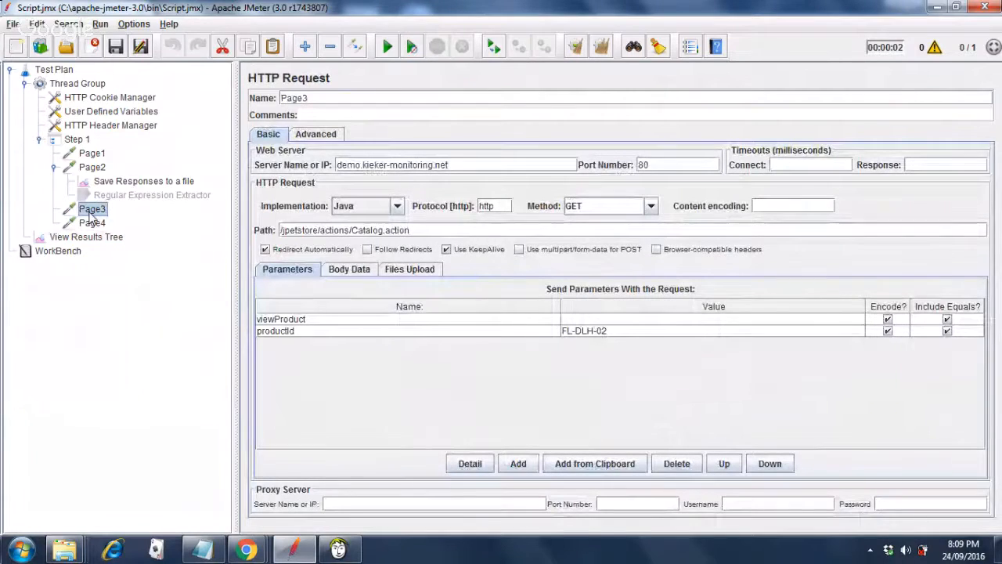
pyautogui.click(91, 168)
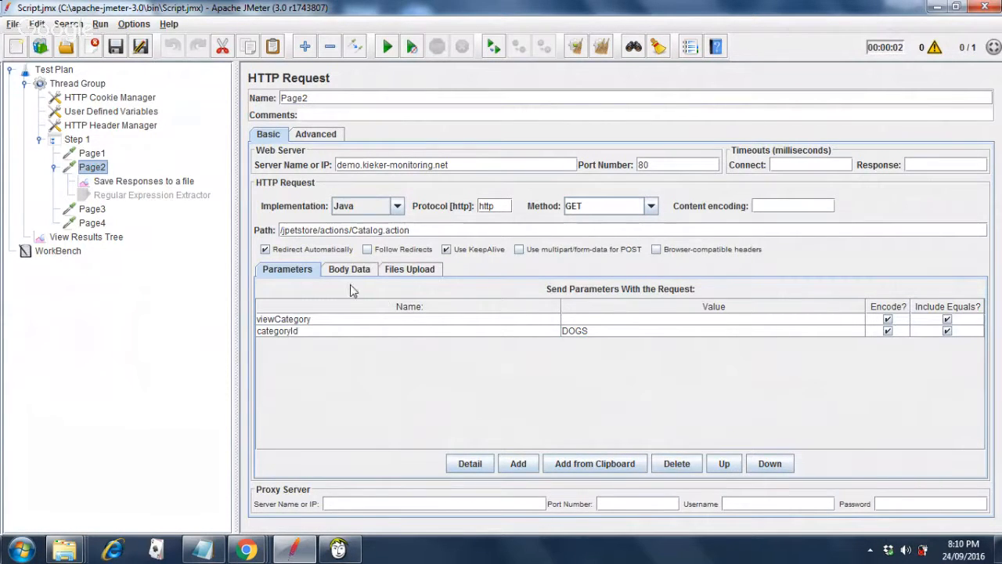
pyautogui.click(91, 209)
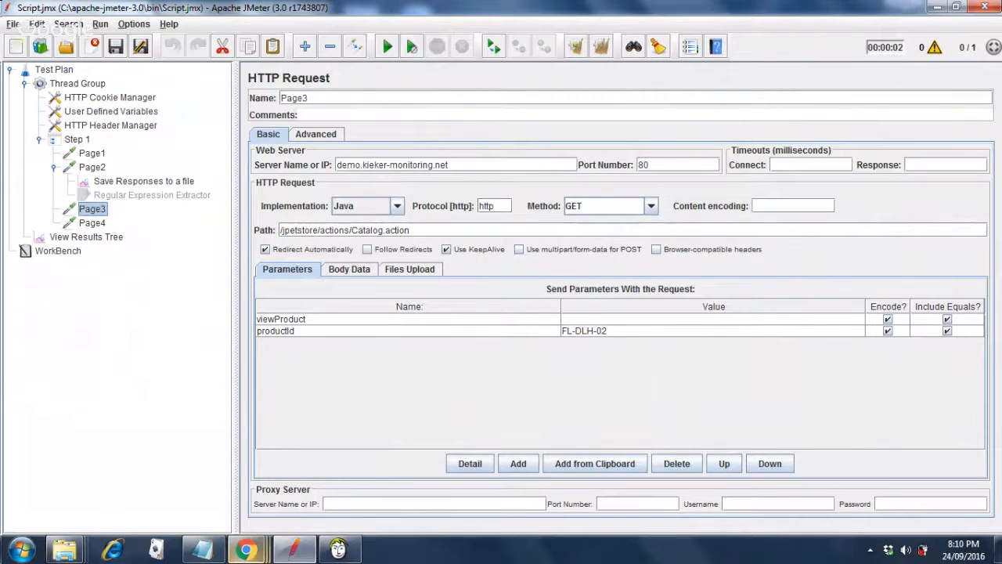
pyautogui.moveTo(242, 552)
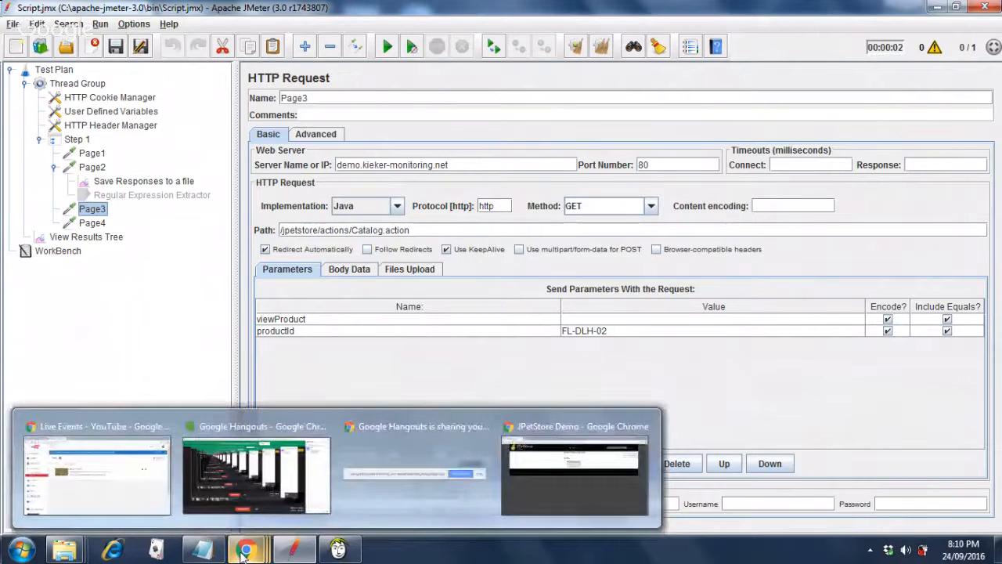
pyautogui.moveTo(241, 510)
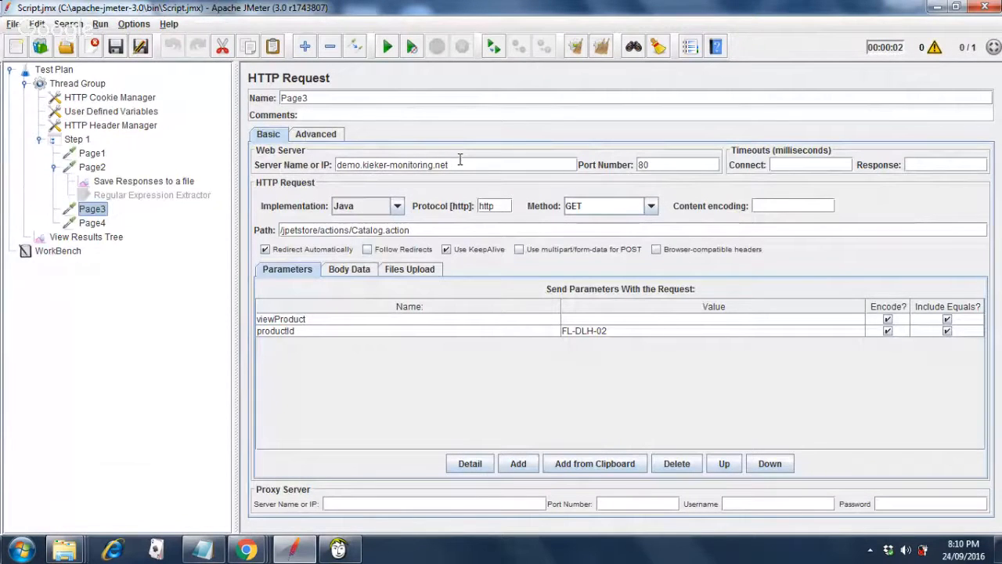
# Close Script.jmx without saving, leaving a blank Test Plan and WorkBench.
pyautogui.click(12, 25)
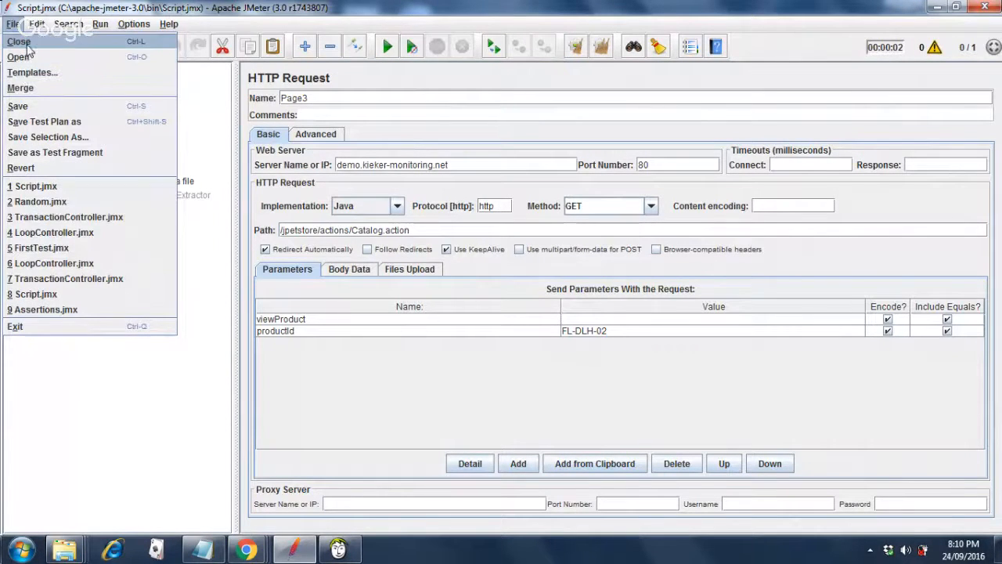
pyautogui.click(24, 43)
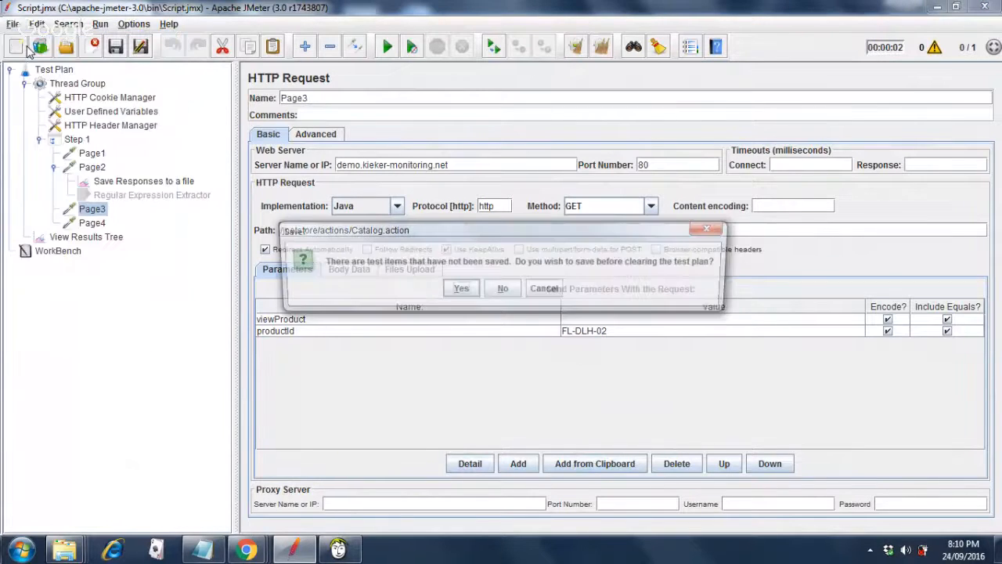
pyautogui.click(501, 290)
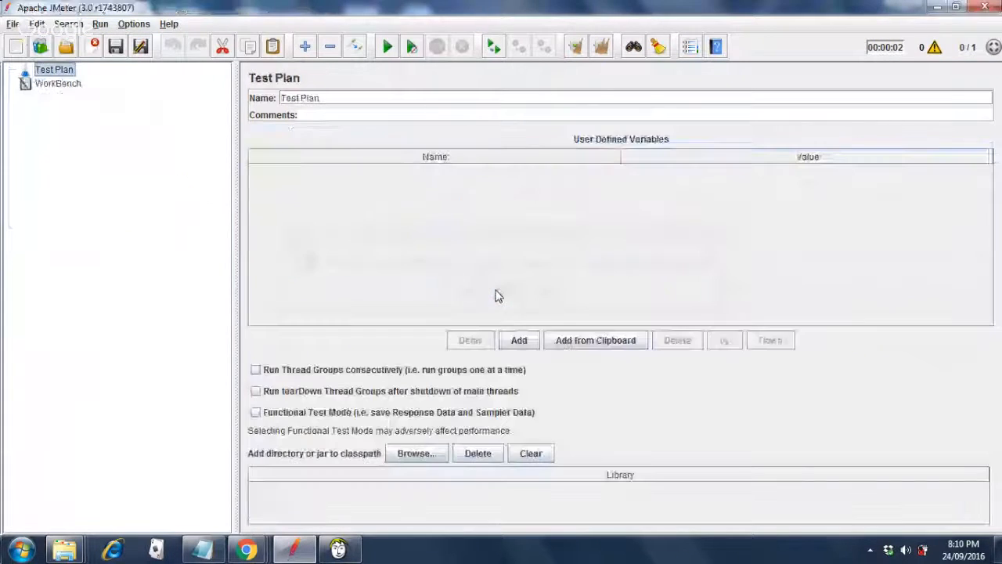
# In Badboy, delete Step 1 and its recorded requests from Test 1.
pyautogui.click(343, 550)
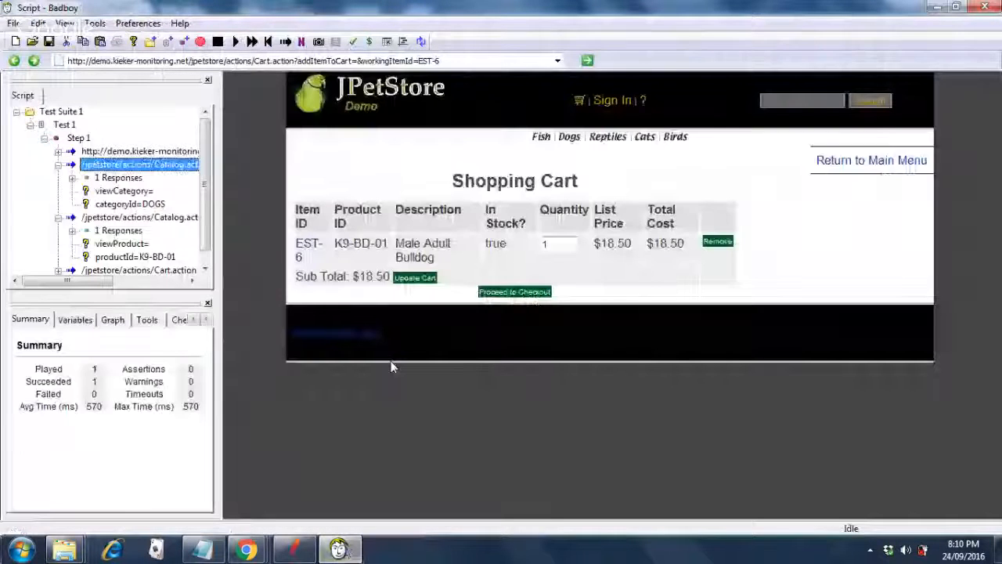
pyautogui.click(72, 138)
pyautogui.rightClick(71, 140)
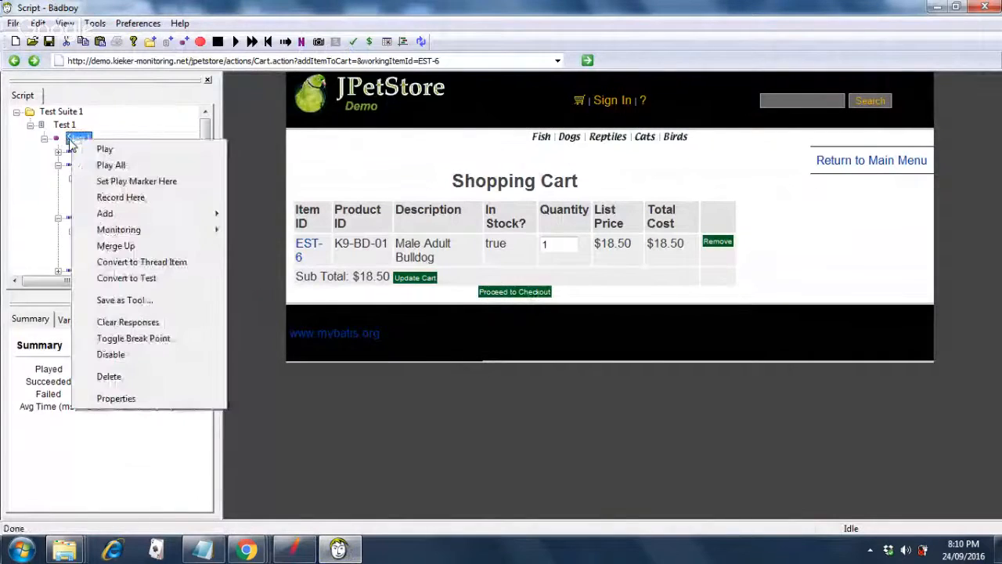
pyautogui.click(109, 378)
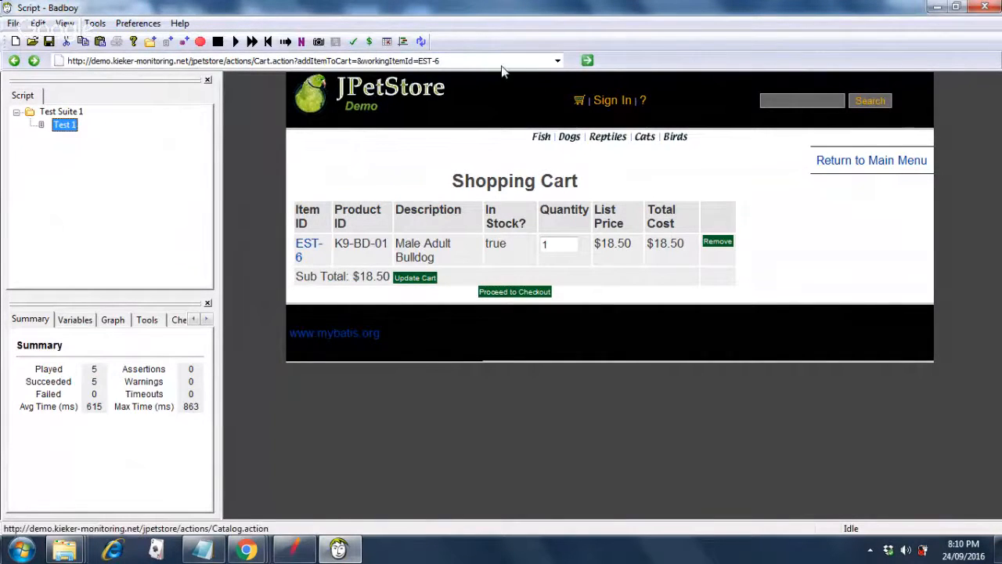
# Load the JPetStore demo URL from the address history and enter the store's main catalog.
pyautogui.click(558, 63)
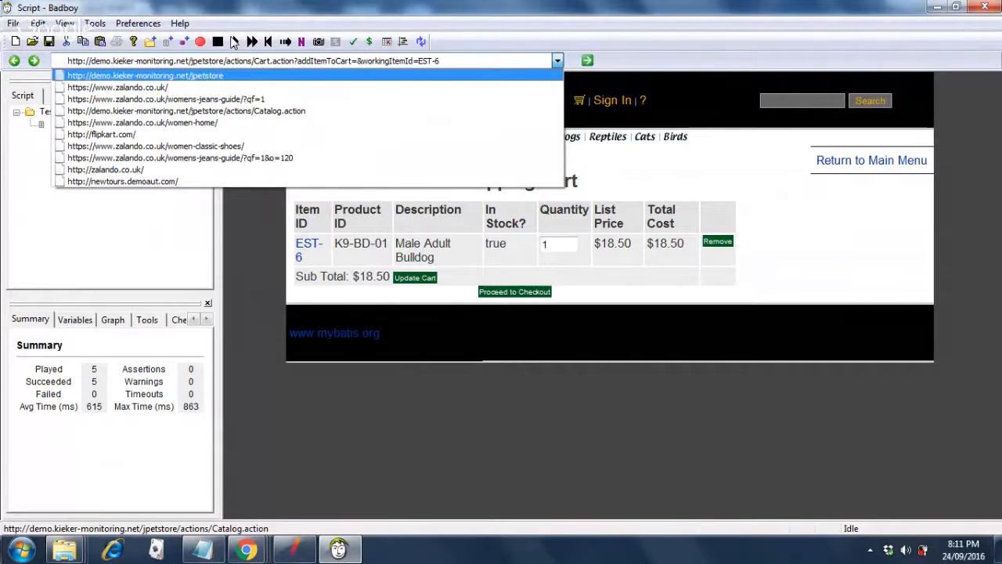
pyautogui.click(208, 76)
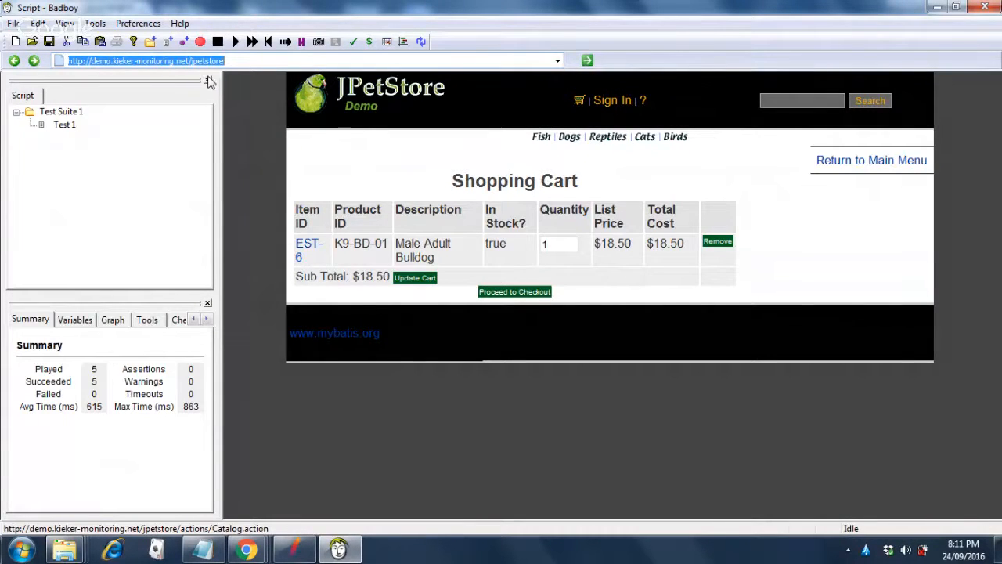
pyautogui.click(262, 62)
pyautogui.click(262, 62)
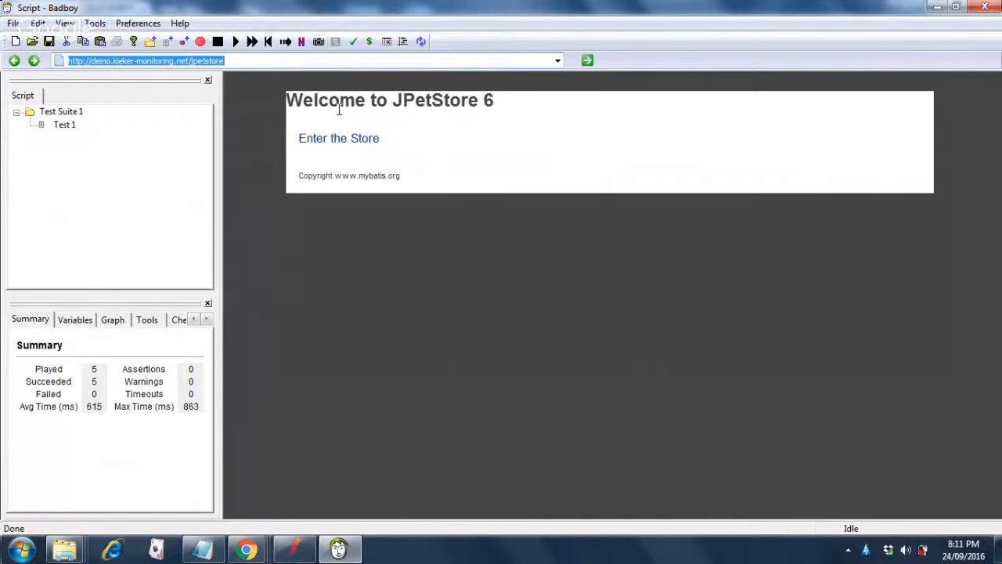
pyautogui.click(338, 143)
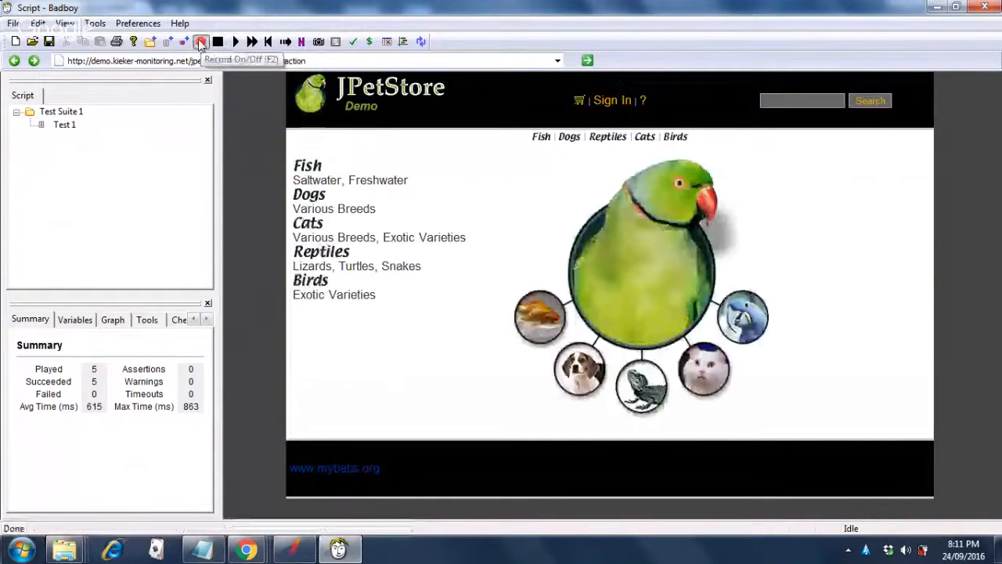
# Record a reload of the catalog and the Dogs category, then stop recording.
pyautogui.click(200, 42)
pyautogui.click(349, 60)
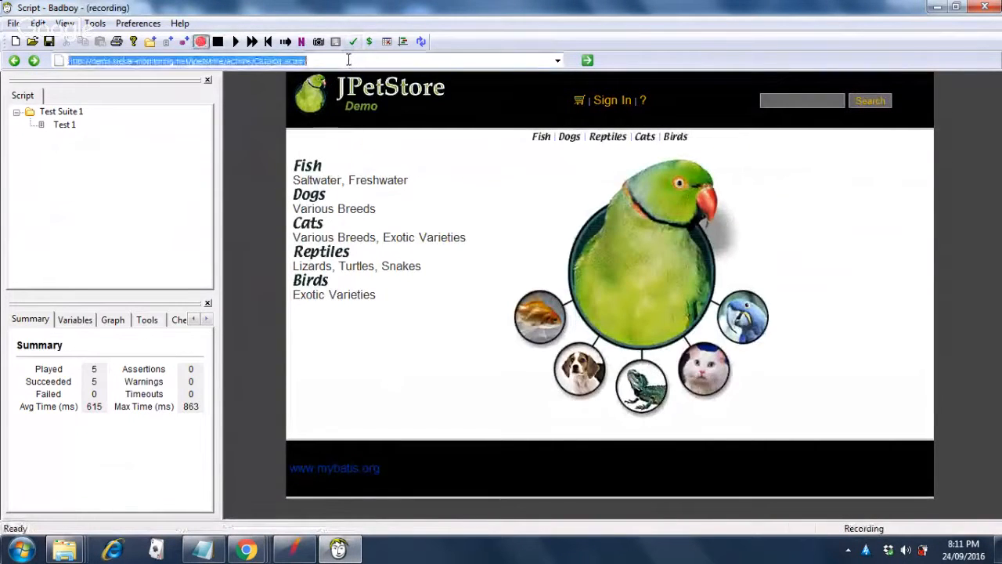
pyautogui.press('Return')
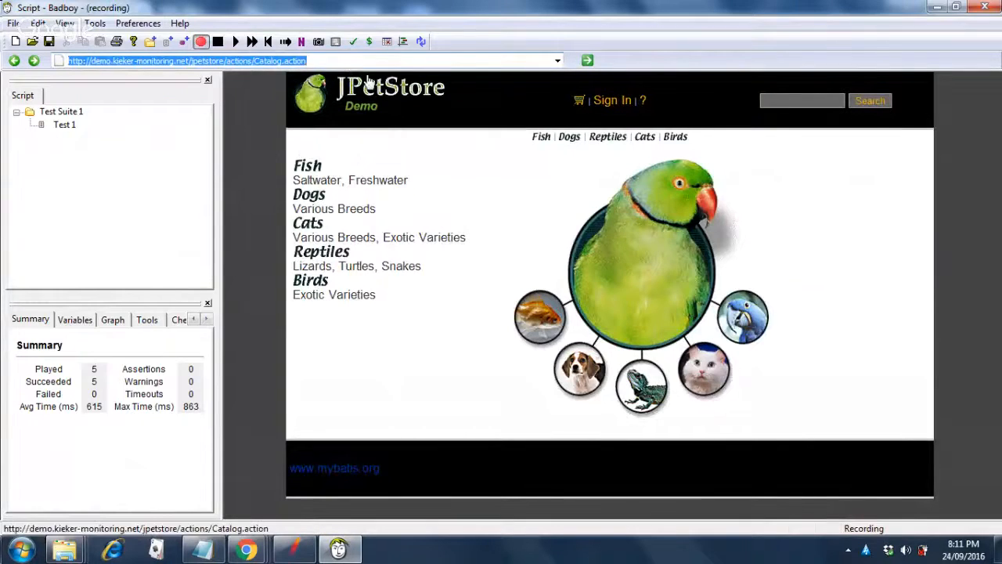
pyautogui.click(588, 61)
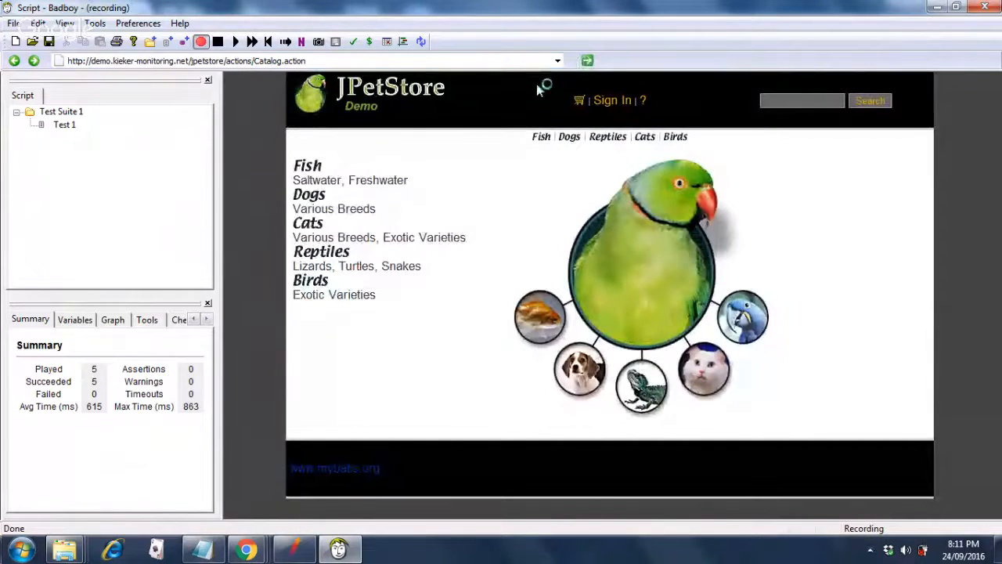
pyautogui.click(595, 374)
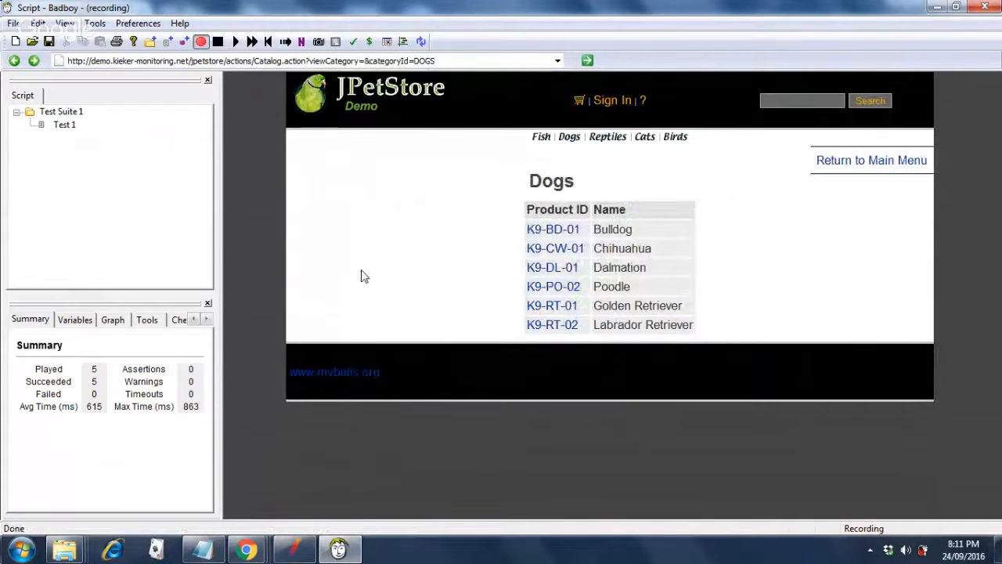
pyautogui.click(63, 126)
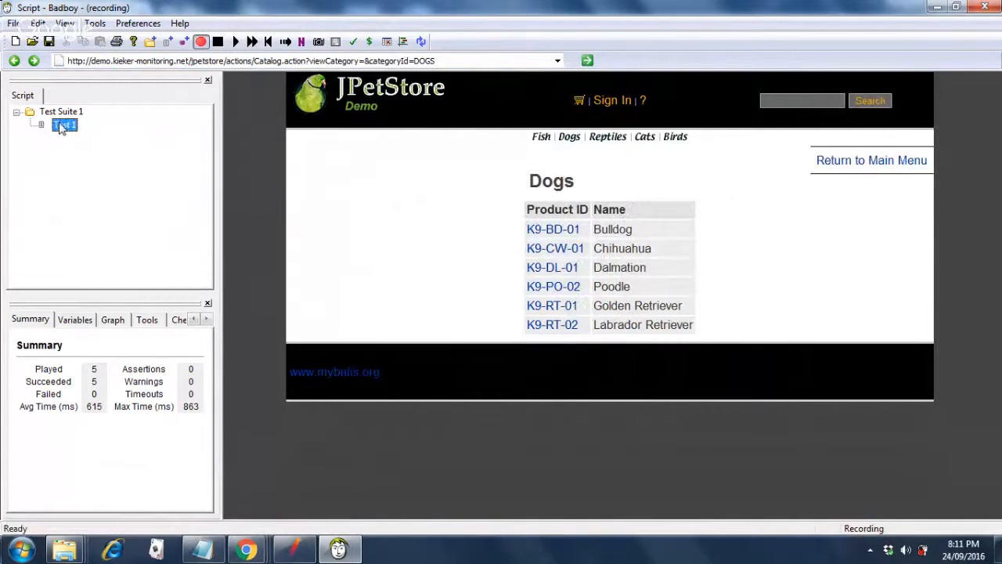
pyautogui.click(219, 42)
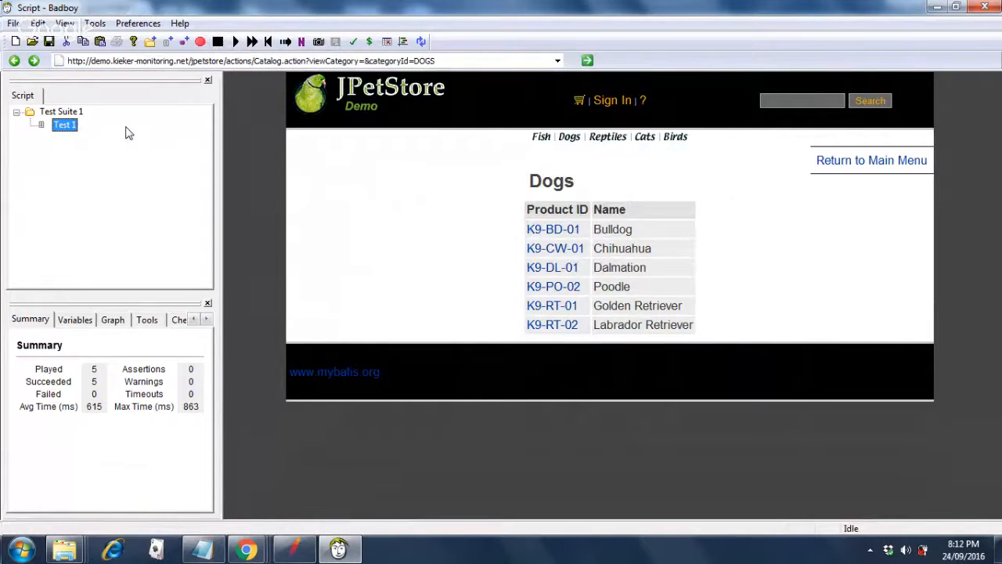
# Select Test 1, resume recording and navigate back to the JPetStore main catalog page.
pyautogui.click(53, 113)
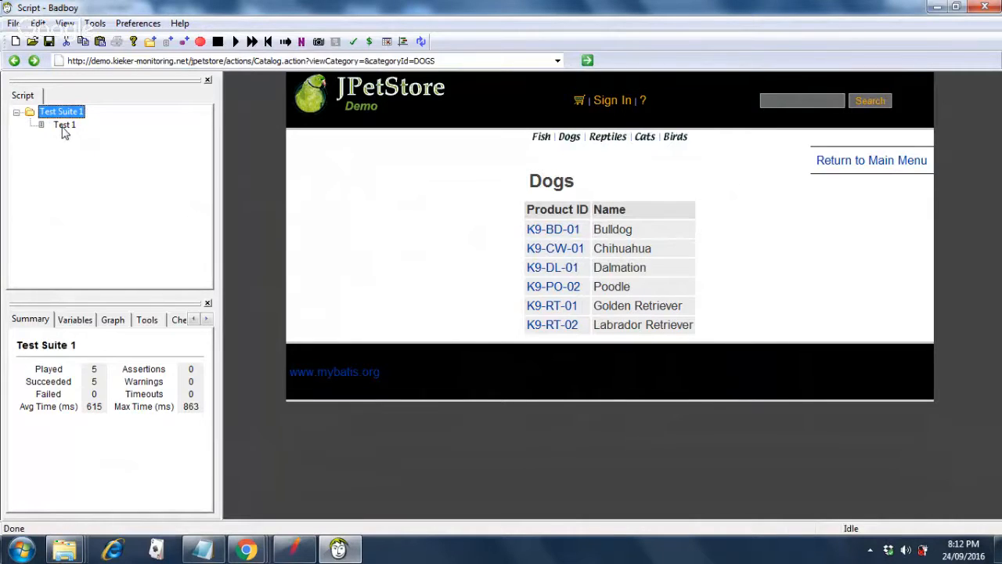
pyautogui.click(65, 127)
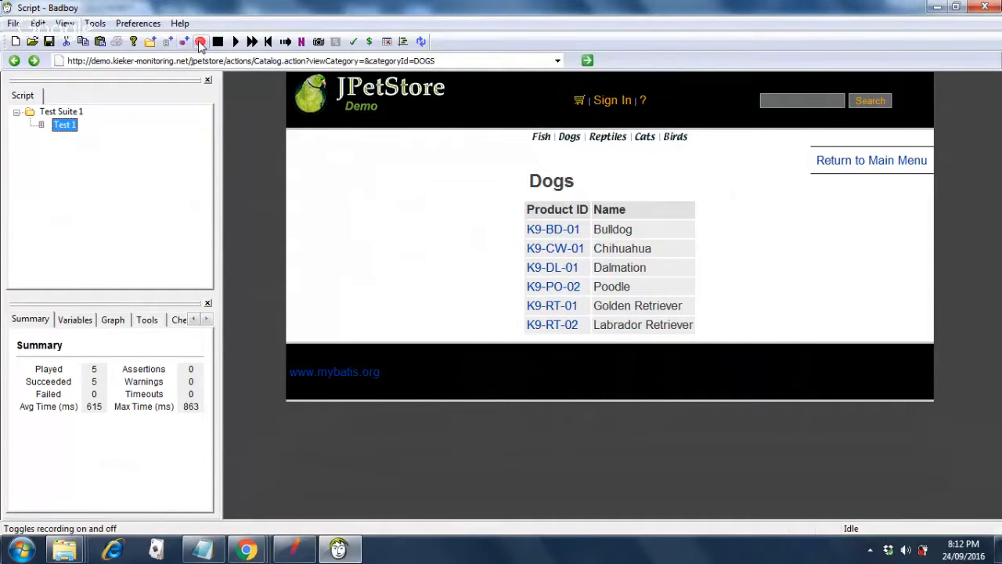
pyautogui.click(200, 43)
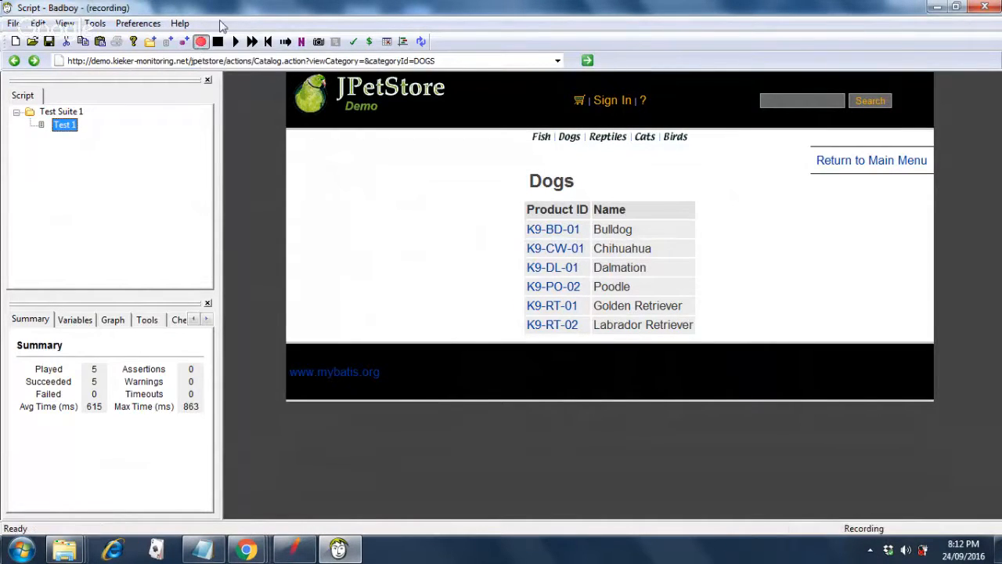
pyautogui.click(15, 61)
pyautogui.click(15, 62)
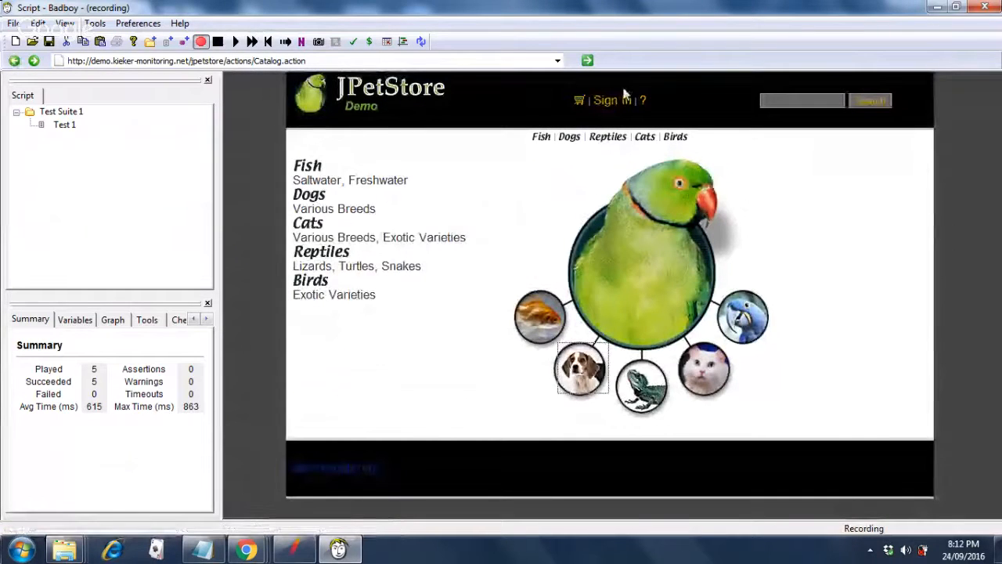
pyautogui.click(587, 61)
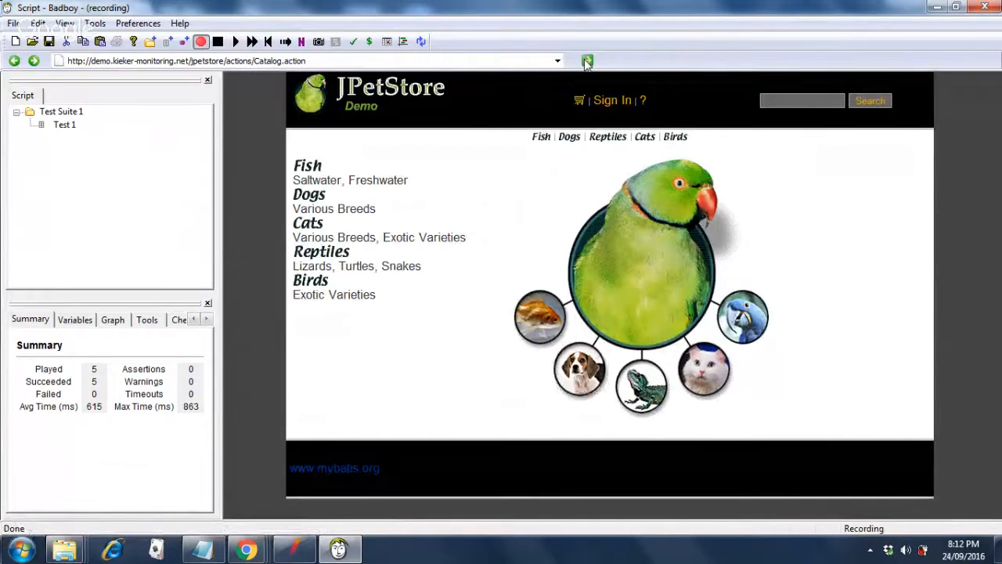
pyautogui.click(63, 127)
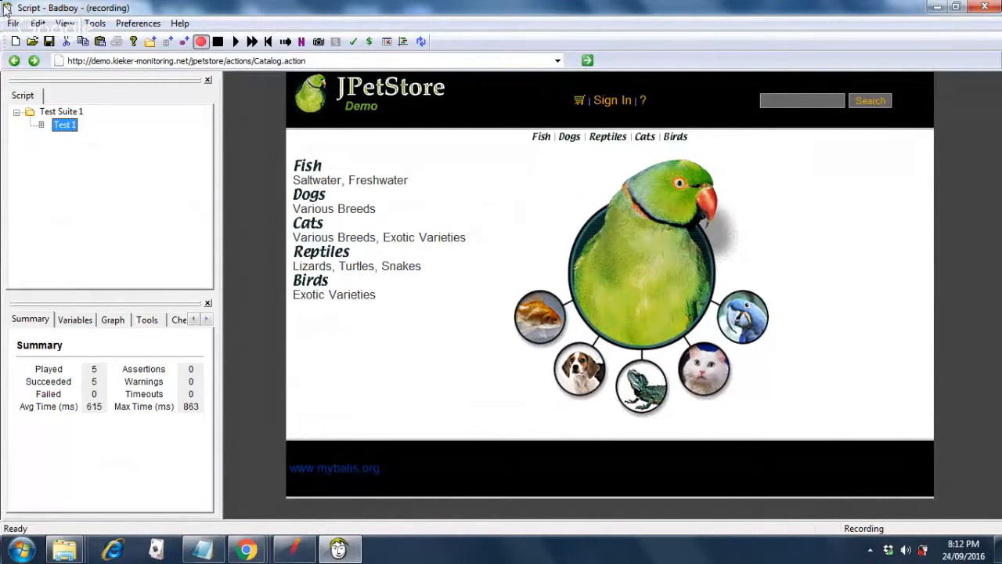
# Start a new Badboy script without saving the old one, then record loading the JPetStore Catalog.action page.
pyautogui.click(10, 26)
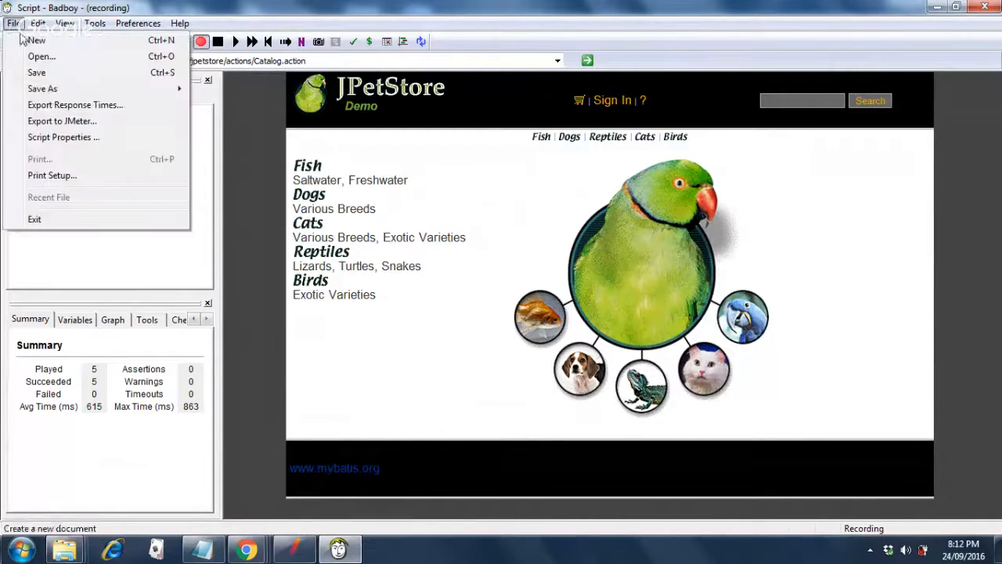
pyautogui.click(26, 40)
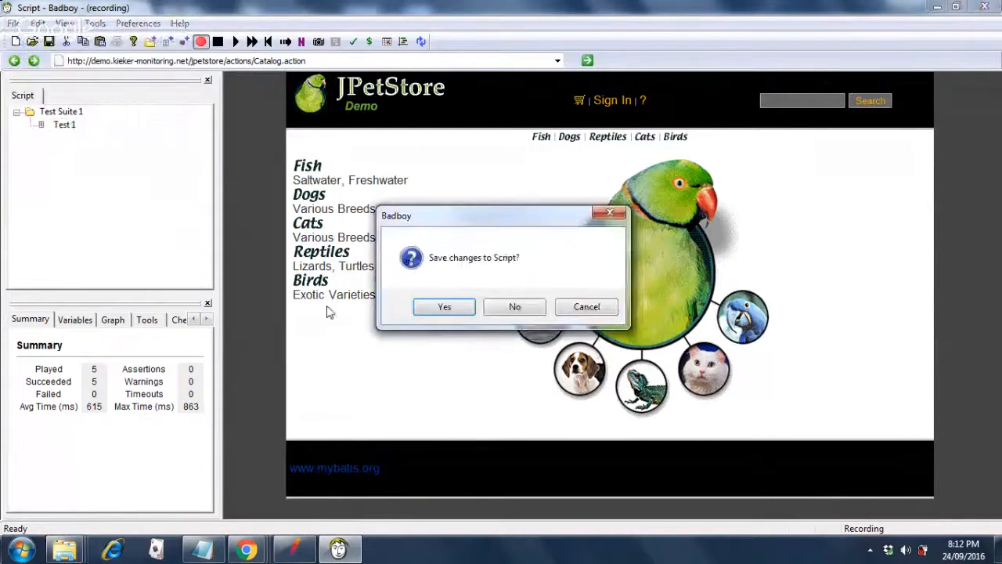
pyautogui.click(512, 310)
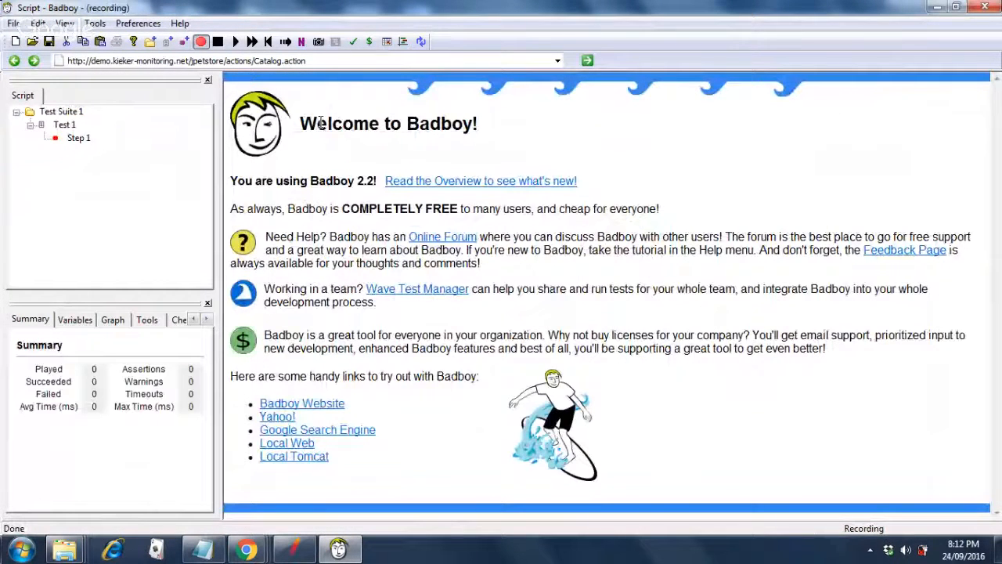
pyautogui.click(588, 62)
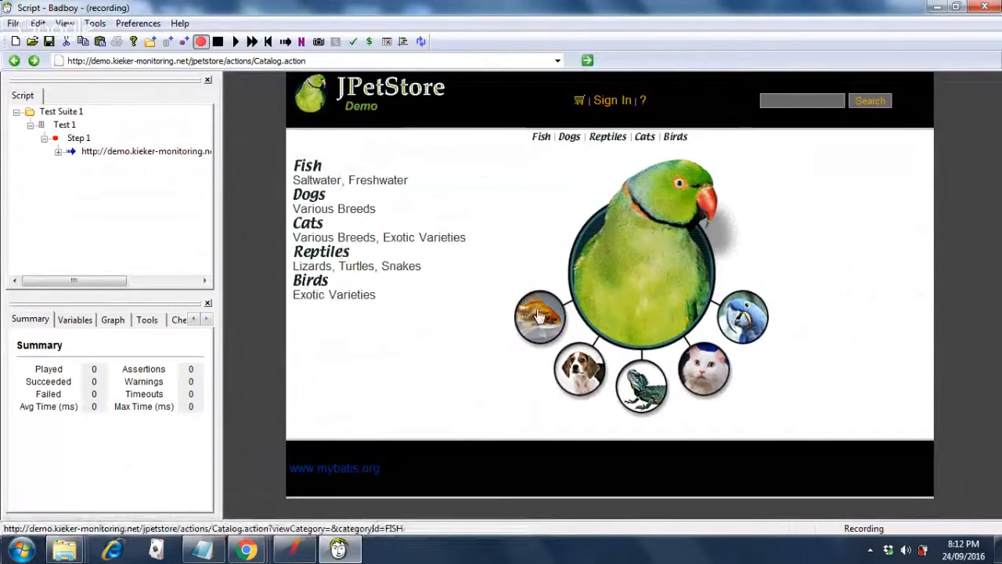
# Record browsing Dogs, then Bulldog K9-BD-01, and adding Male Adult Bulldog EST-6 to the cart.
pyautogui.click(580, 378)
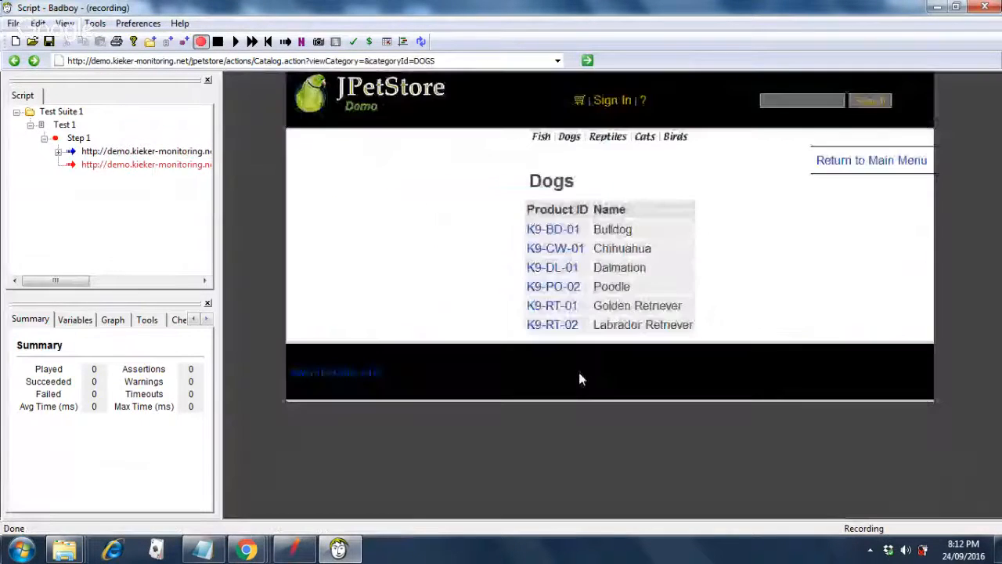
pyautogui.click(558, 230)
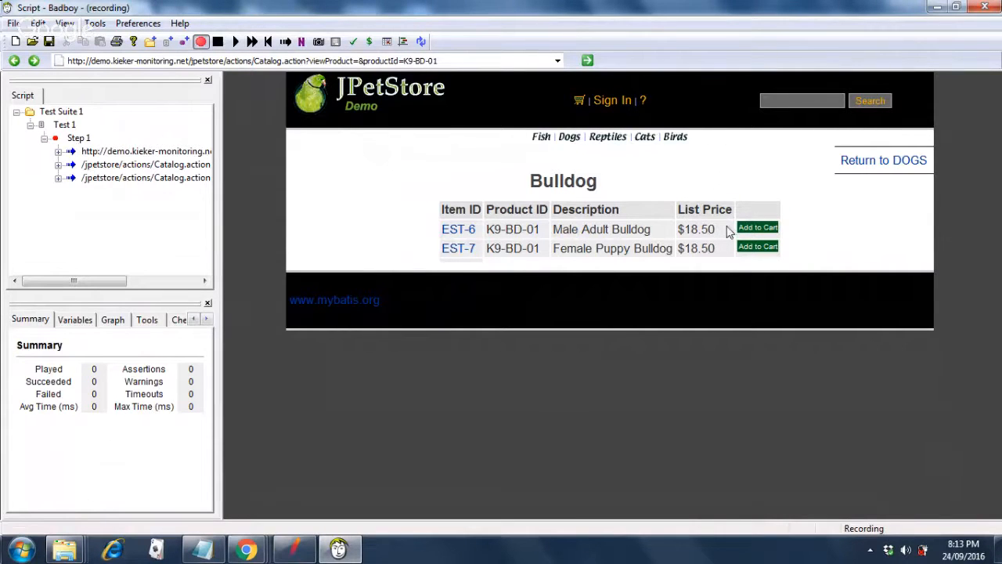
pyautogui.click(754, 231)
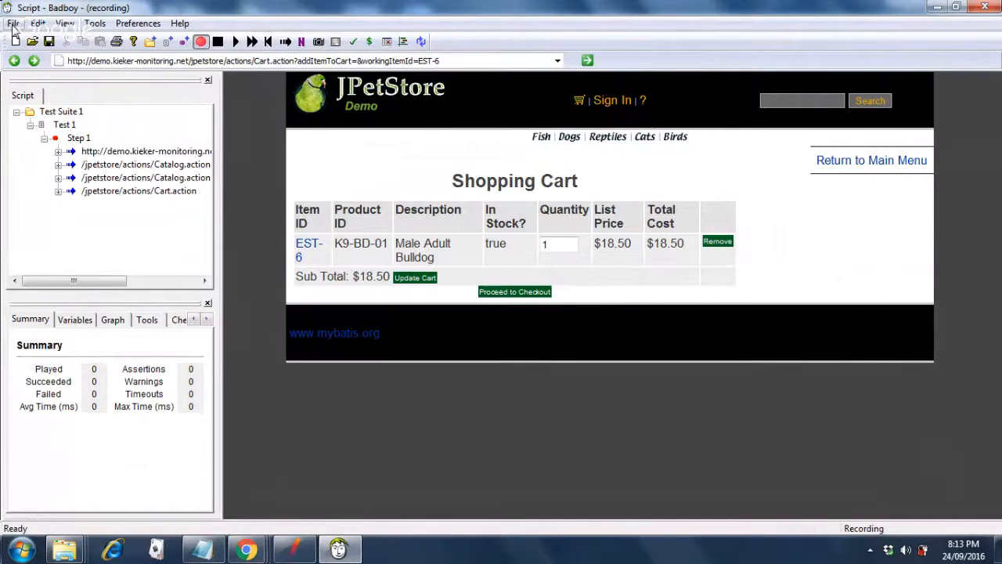
# Export the Badboy script to JMeter as JPetstore in C:\apache-jmeter-3.0\bin.
pyautogui.click(13, 24)
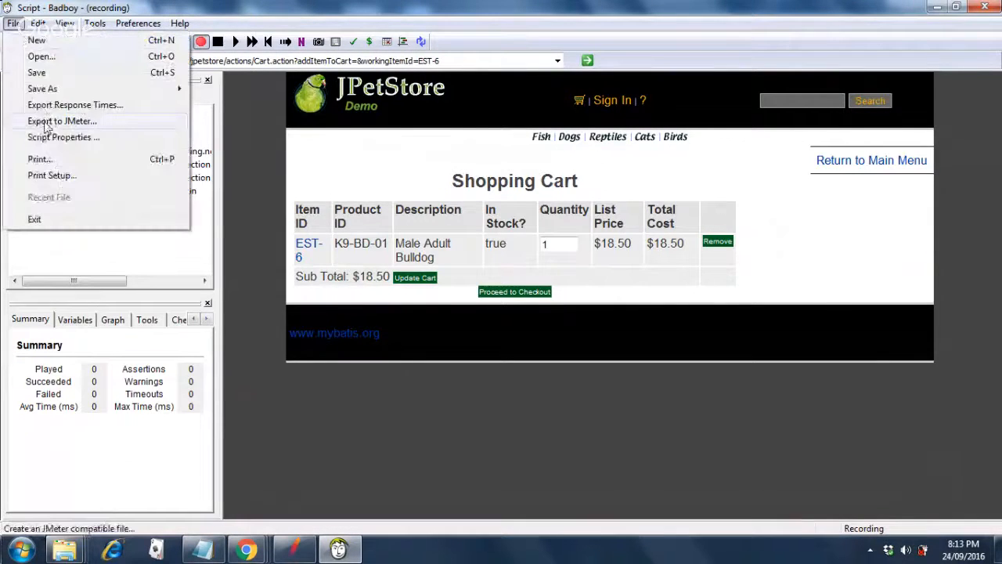
pyautogui.click(47, 122)
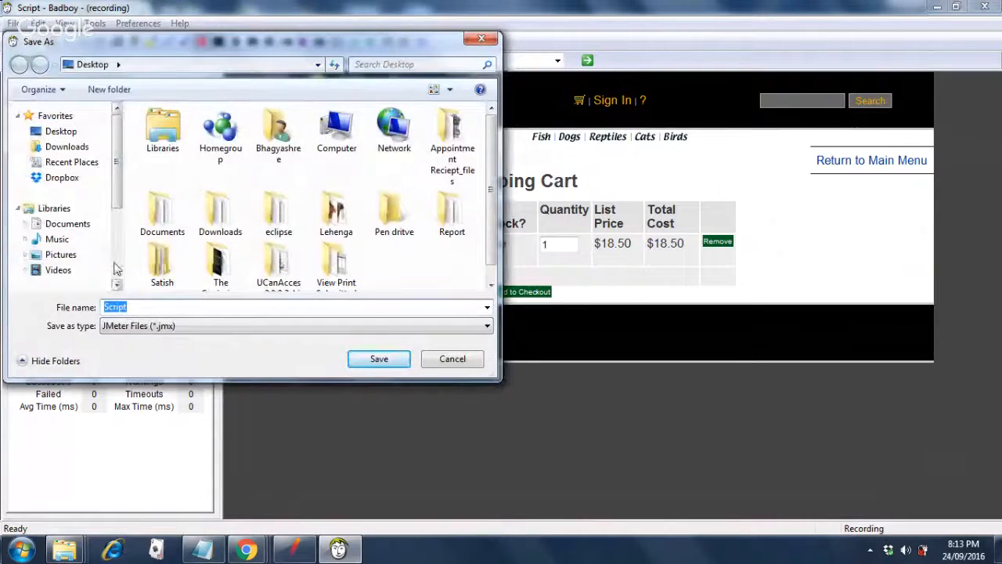
pyautogui.scroll(-3, 114, 269)
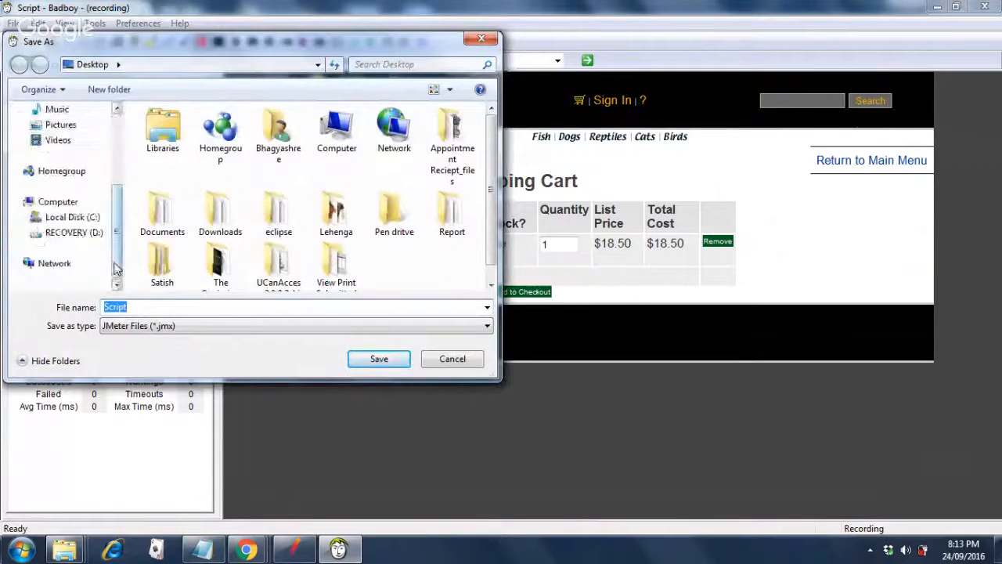
pyautogui.click(83, 219)
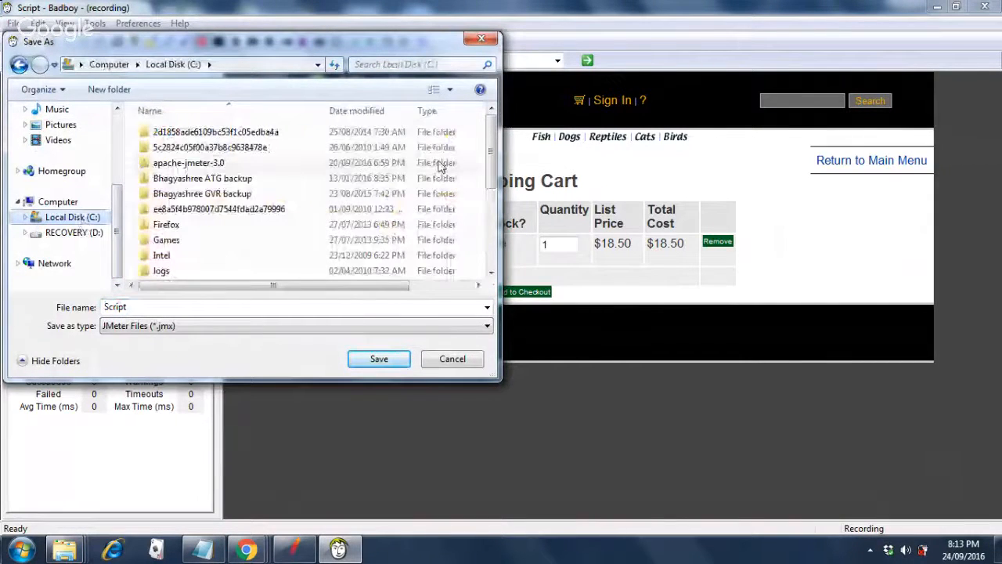
pyautogui.doubleClick(188, 167)
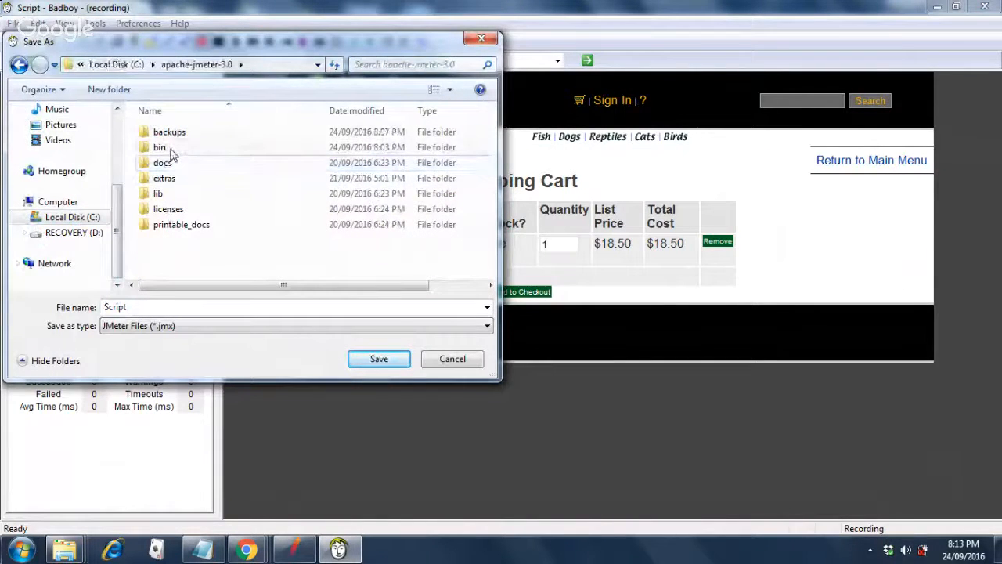
pyautogui.doubleClick(165, 148)
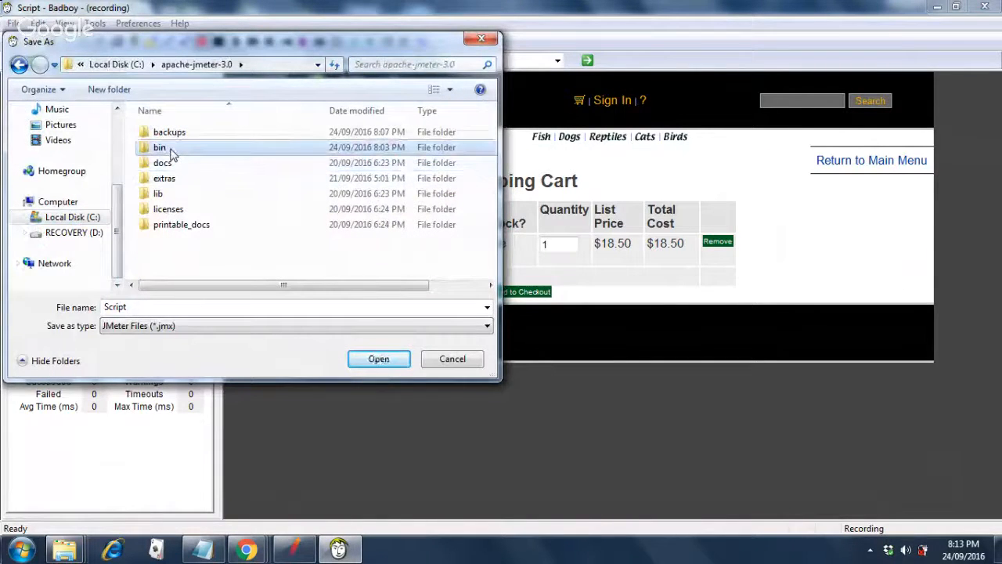
pyautogui.doubleClick(133, 307)
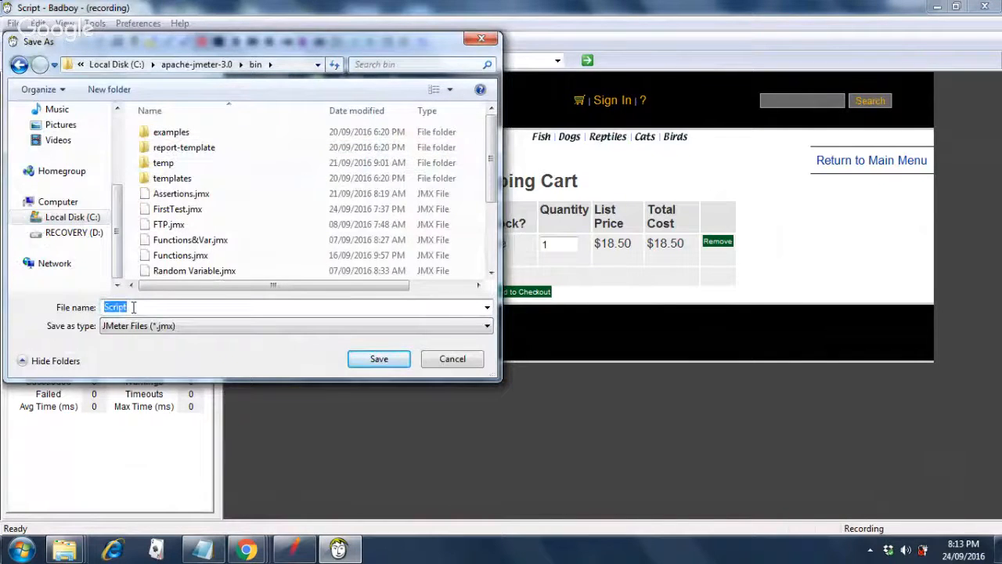
pyautogui.write('JPe')
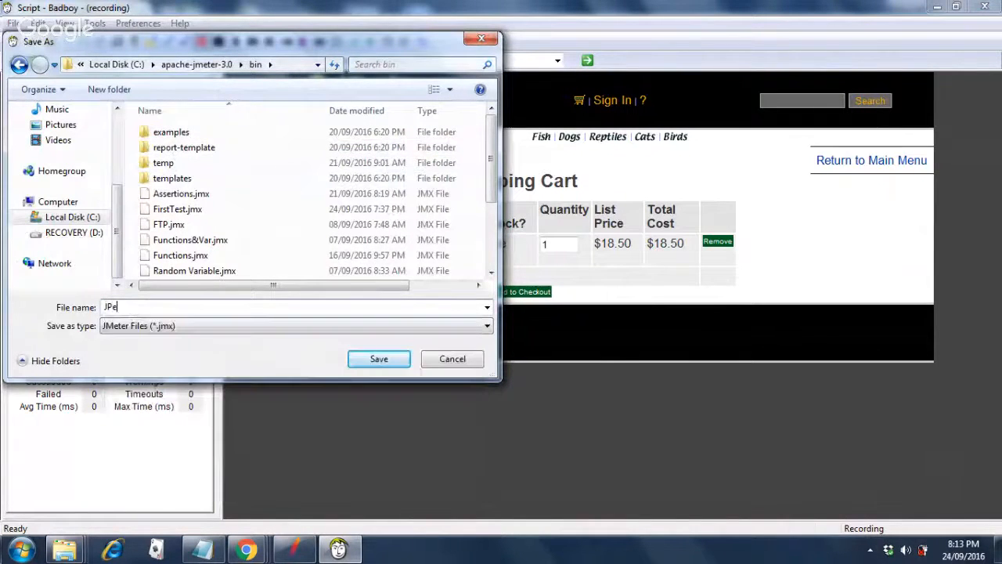
pyautogui.write('tstore')
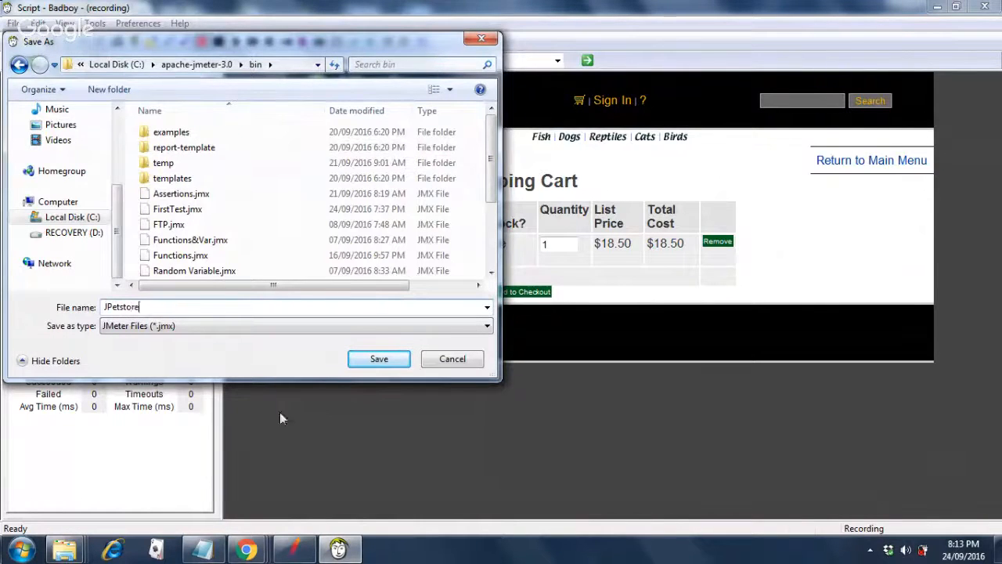
pyautogui.click(387, 360)
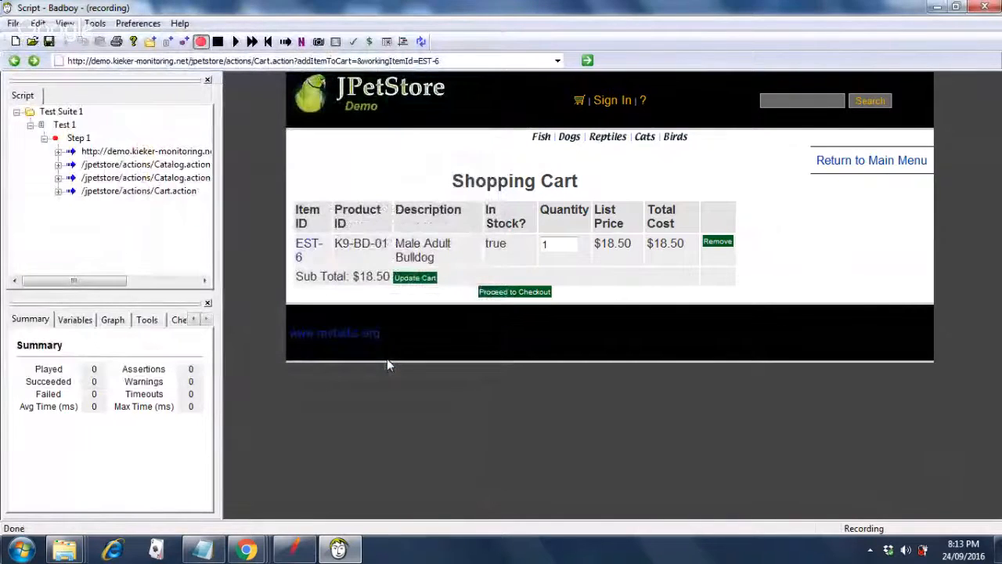
# Switch to JMeter and open the JPetstore.jmx test plan.
pyautogui.click(288, 553)
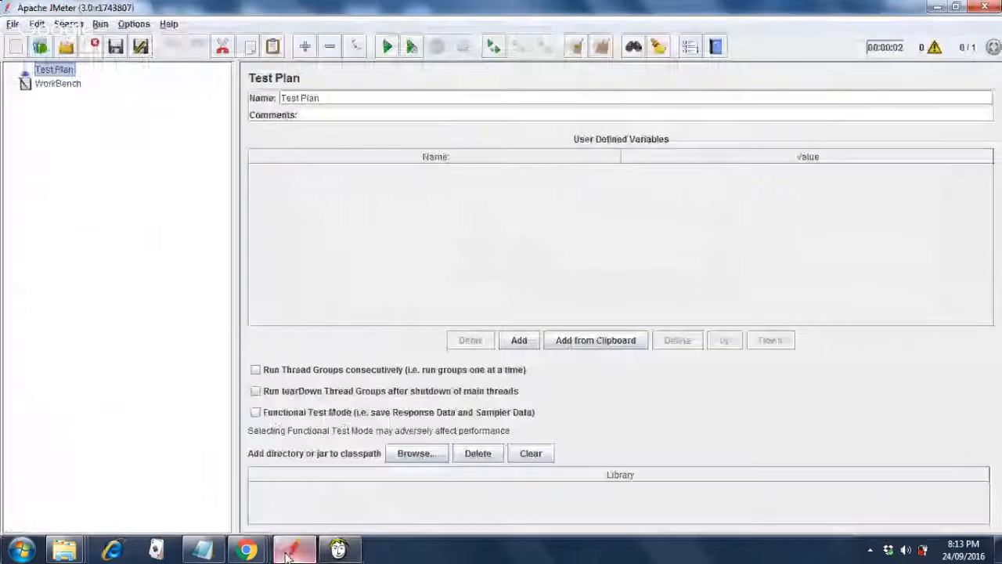
pyautogui.click(12, 24)
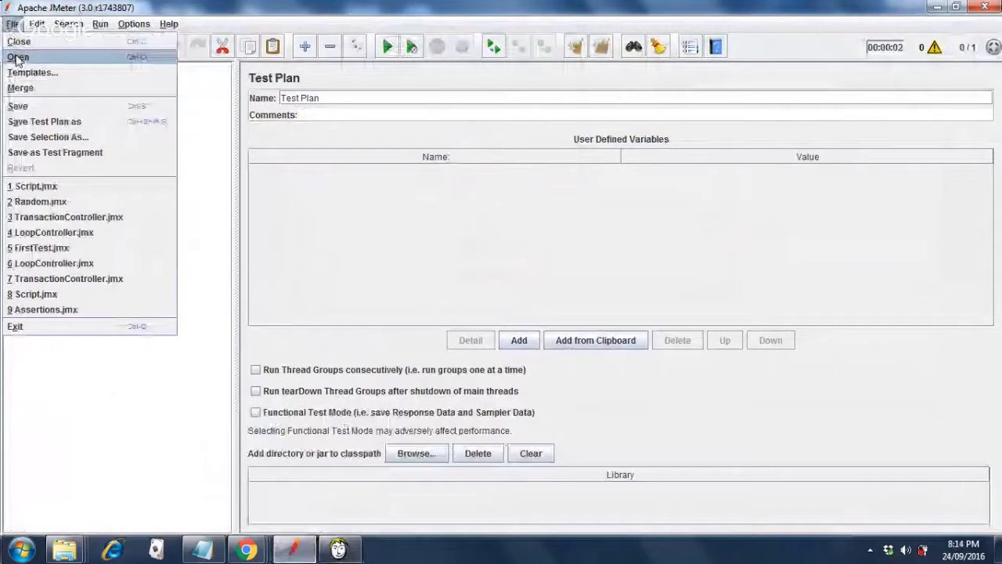
pyautogui.click(18, 58)
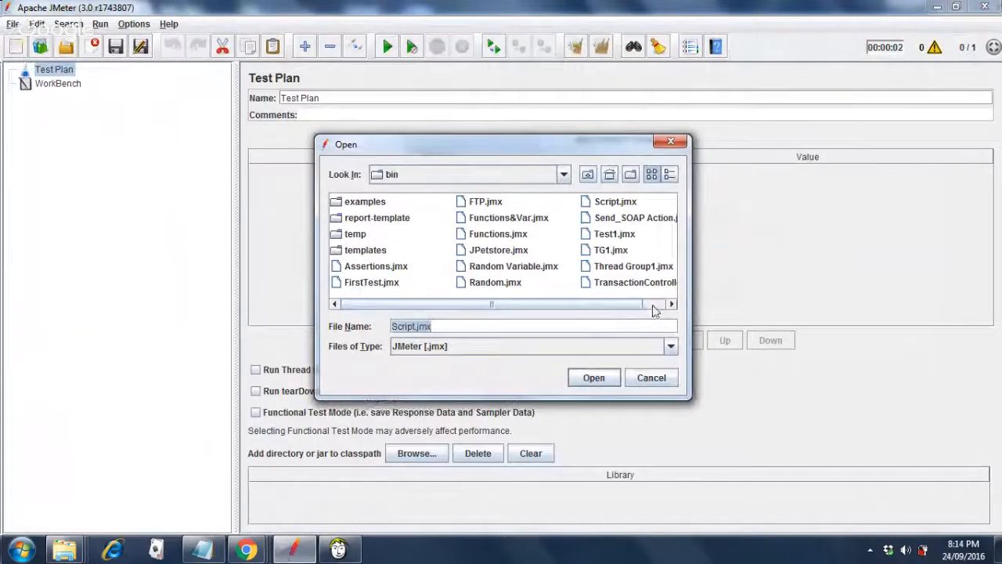
pyautogui.click(481, 260)
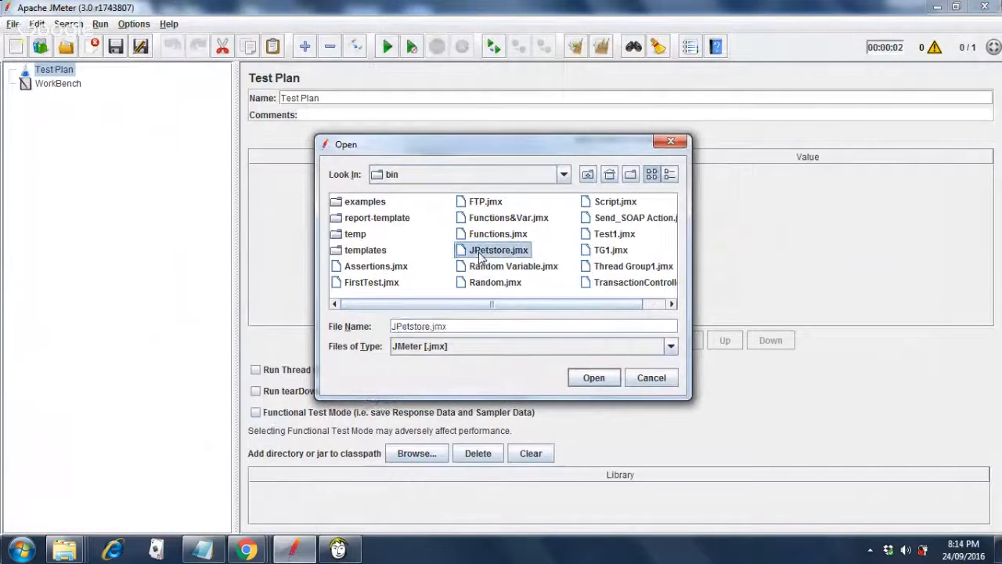
pyautogui.doubleClick(478, 253)
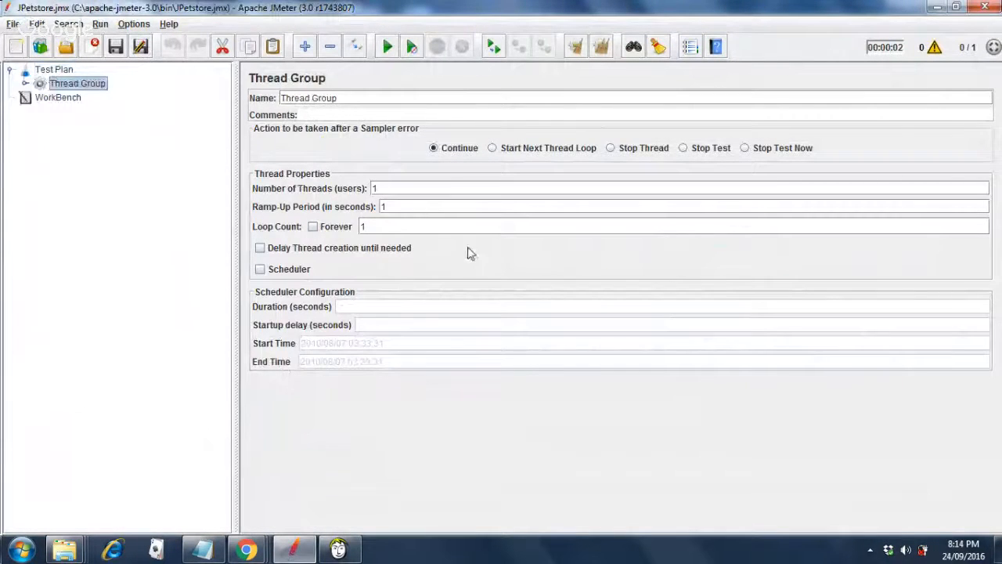
# Expand Thread Group and Step 1, review each of the four recorded requests, then return to Test Plan.
pyautogui.click(24, 84)
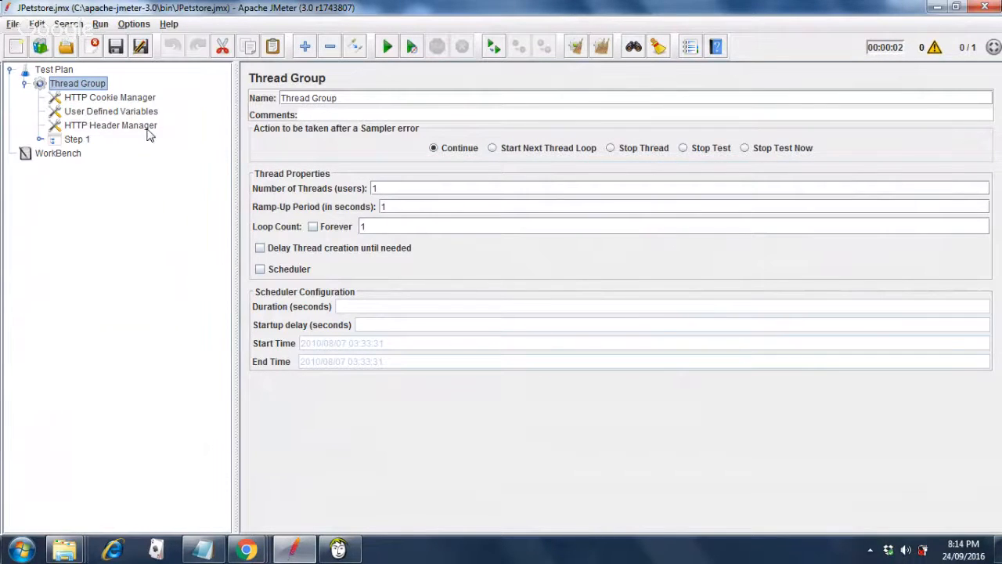
pyautogui.click(39, 141)
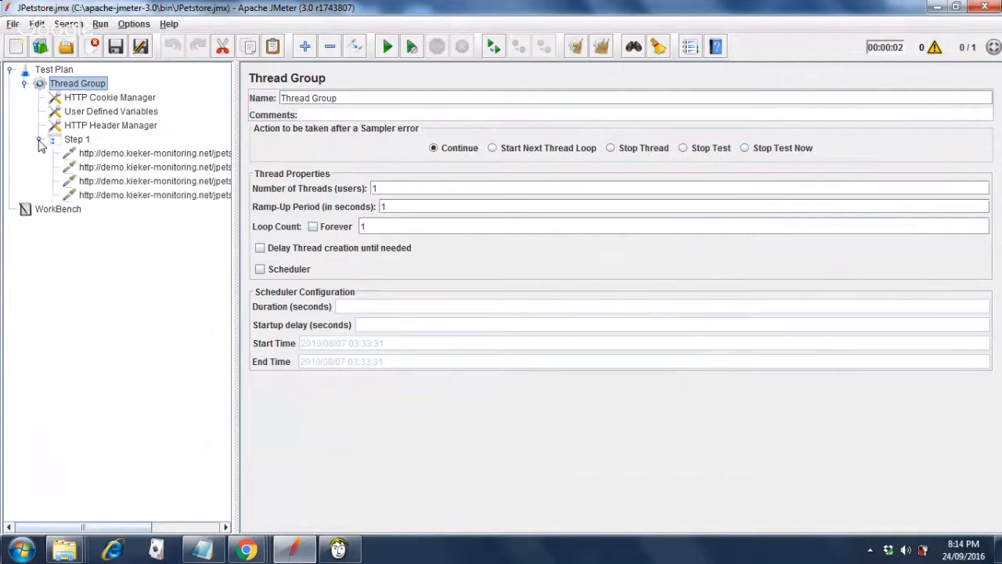
pyautogui.click(133, 158)
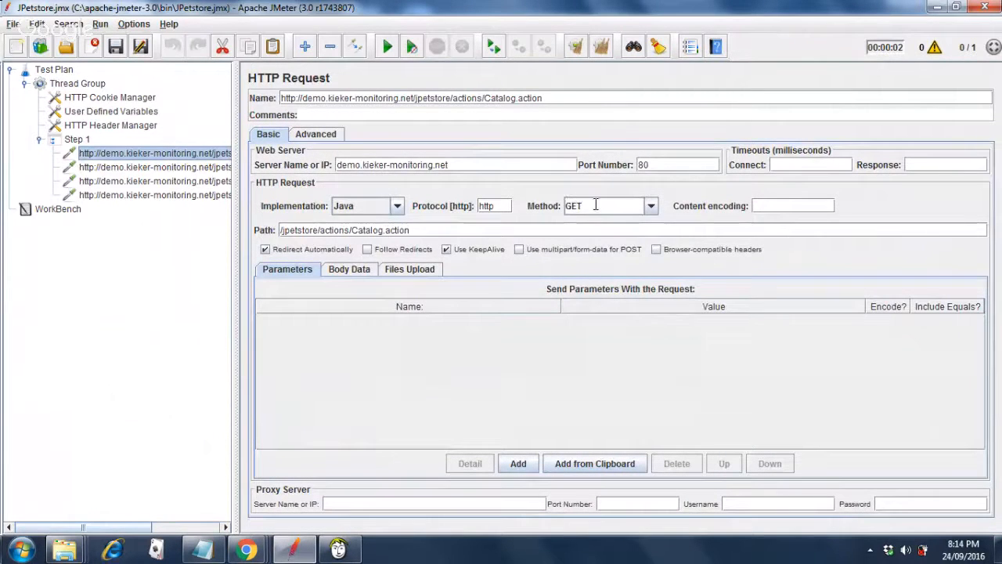
pyautogui.click(159, 170)
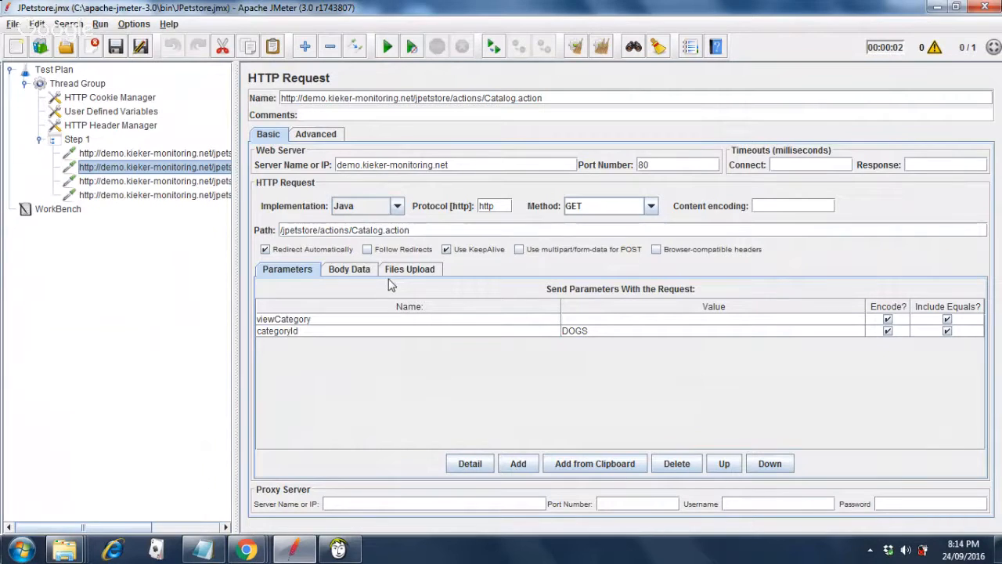
pyautogui.click(200, 182)
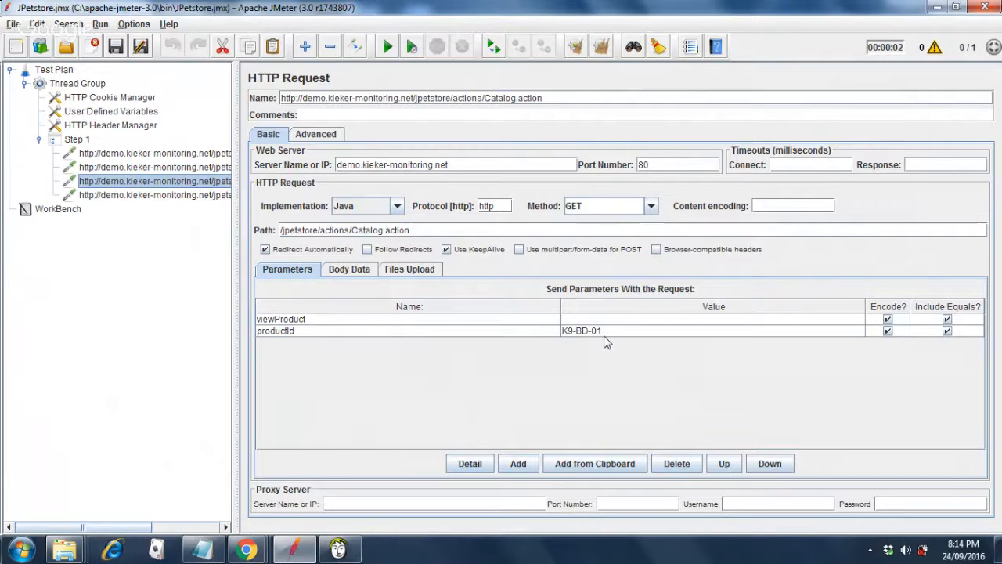
pyautogui.click(171, 196)
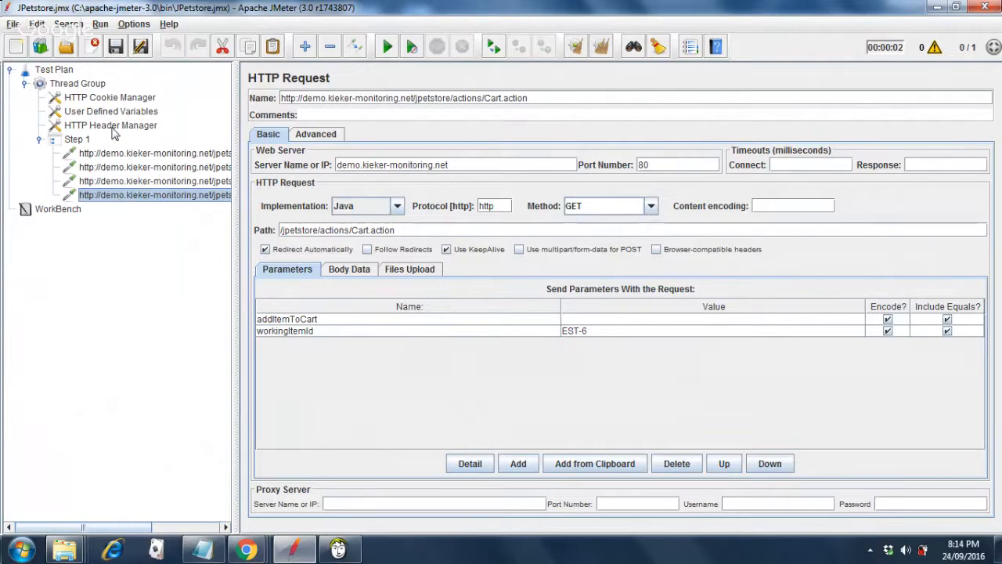
pyautogui.click(62, 71)
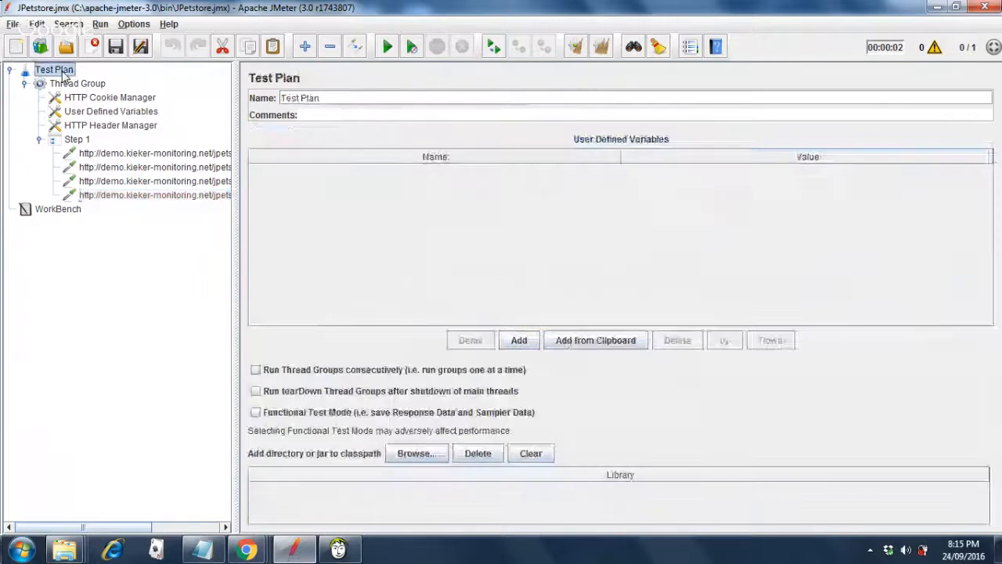
# Add a View Results Tree listener to the Test Plan and start the test run.
pyautogui.rightClick(65, 74)
pyautogui.moveTo(105, 84)
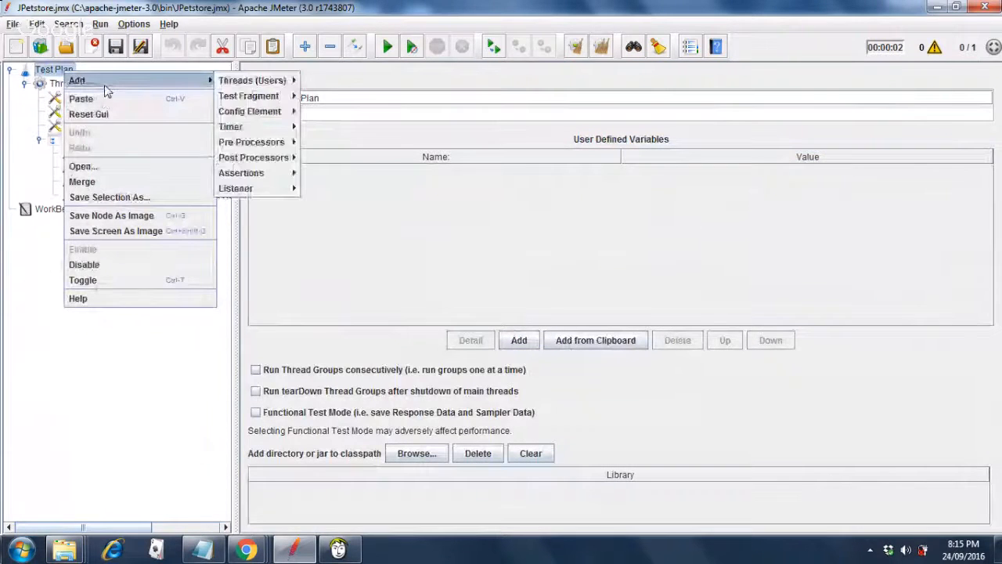
pyautogui.moveTo(291, 172)
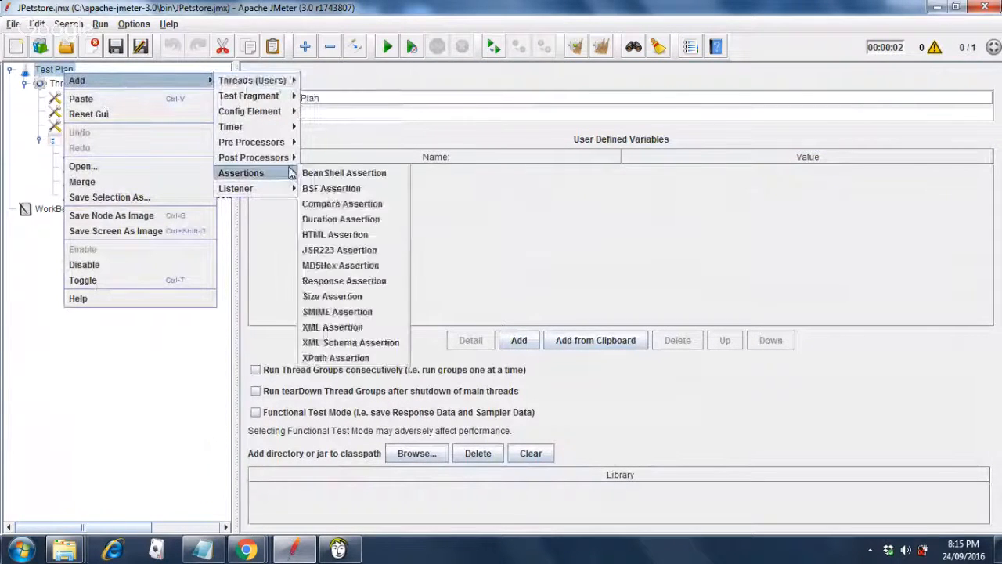
pyautogui.moveTo(258, 188)
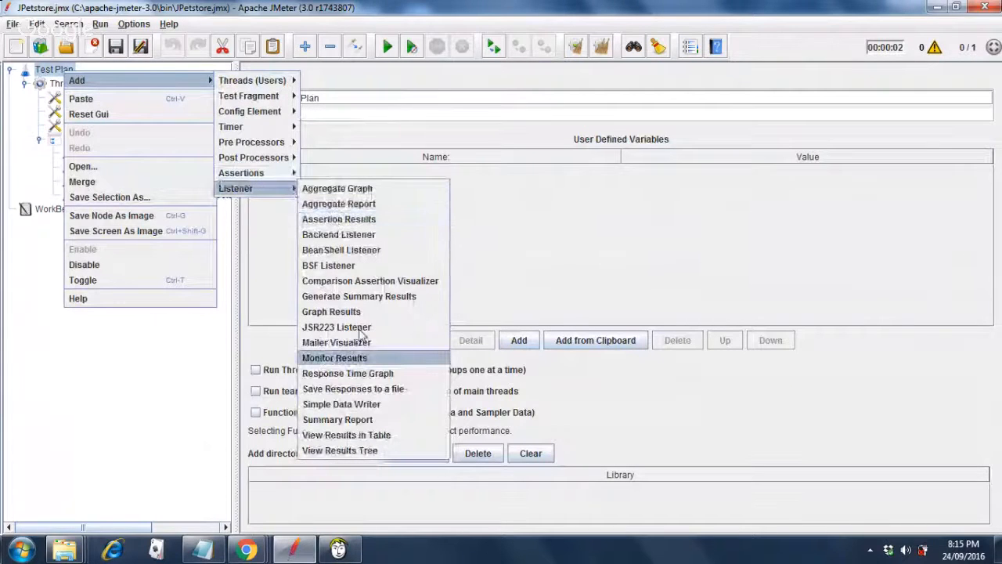
pyautogui.click(364, 452)
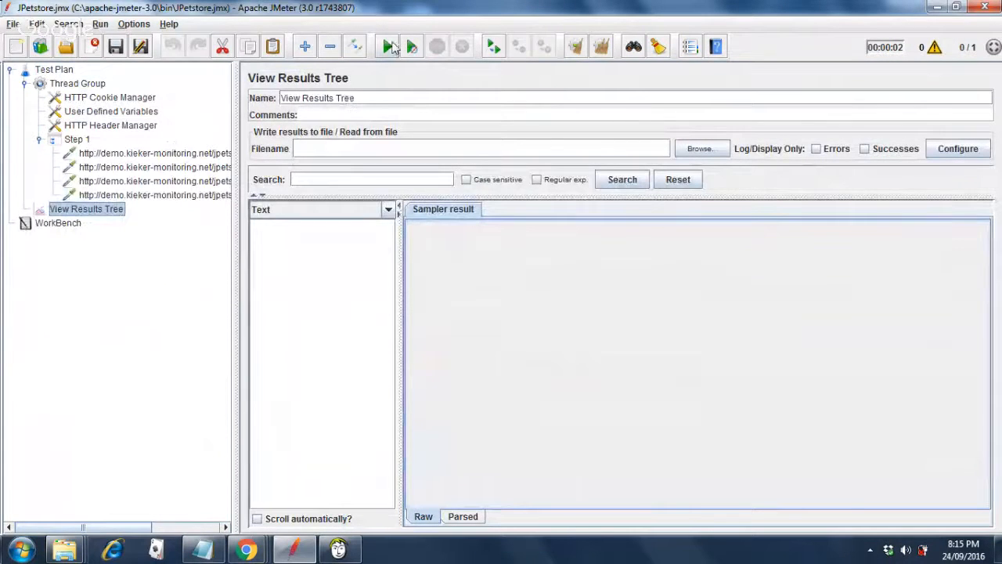
pyautogui.click(389, 48)
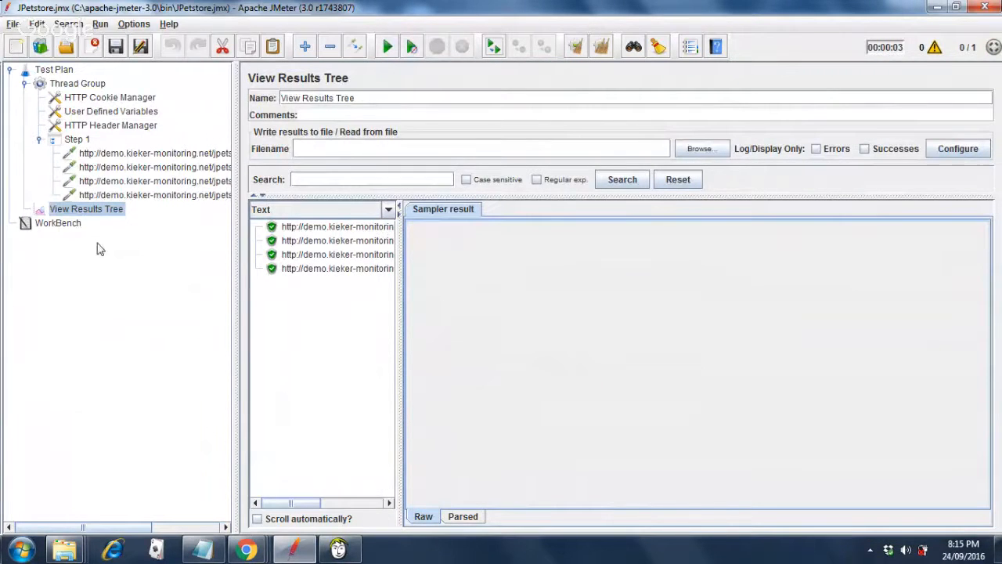
# In the second Catalog.action request, replace categoryId DOGS with CATS and save JPetstore.jmx.
pyautogui.click(115, 183)
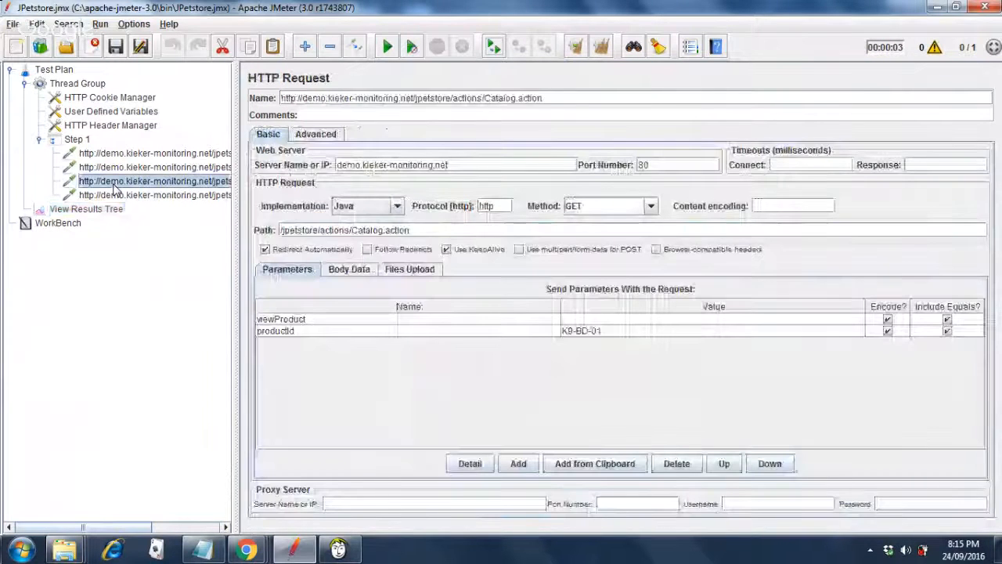
pyautogui.click(119, 170)
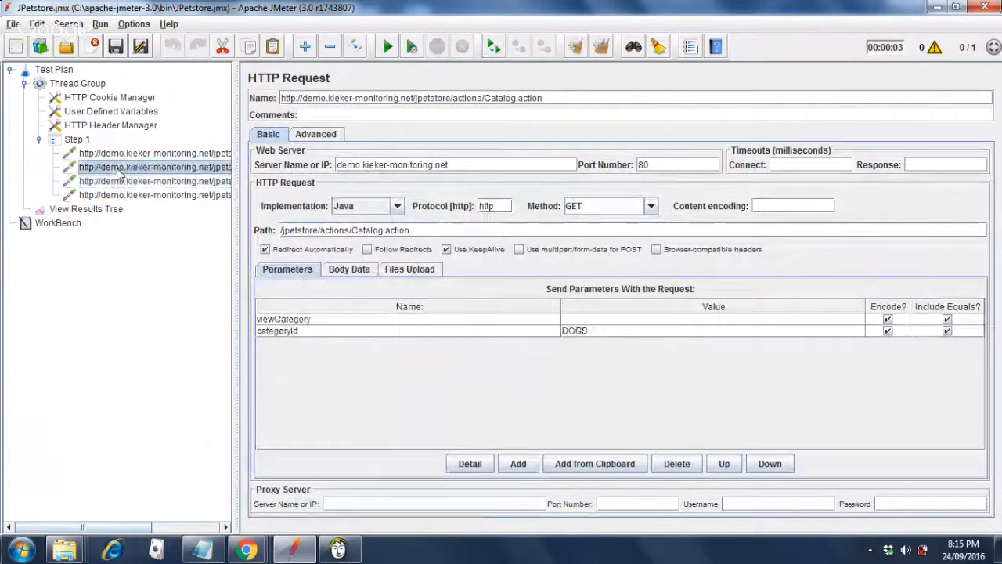
pyautogui.doubleClick(629, 333)
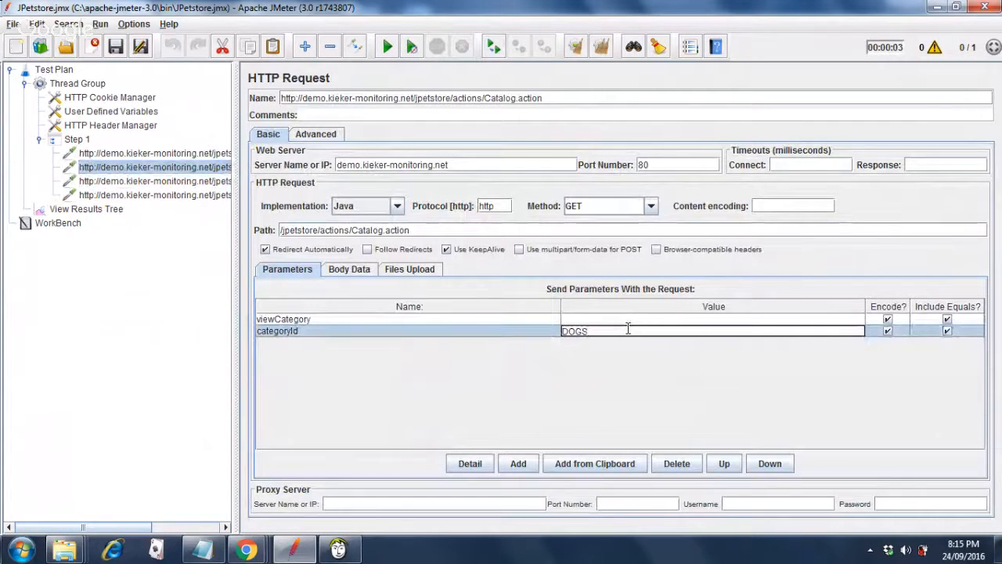
pyautogui.press('BackSpace')
pyautogui.press('BackSpace')
pyautogui.press('BackSpace')
pyautogui.press('BackSpace')
pyautogui.write('CATS')
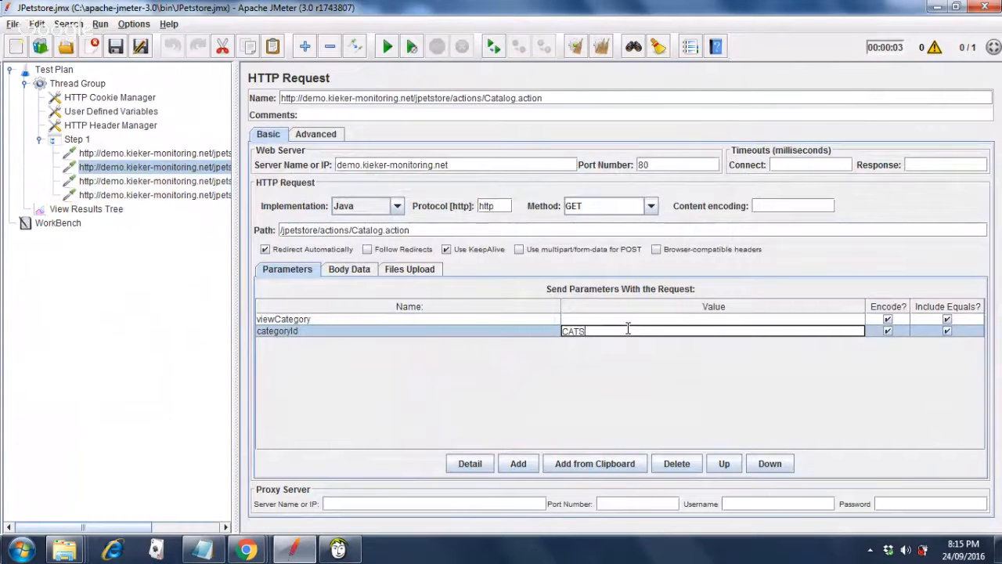
pyautogui.click(116, 47)
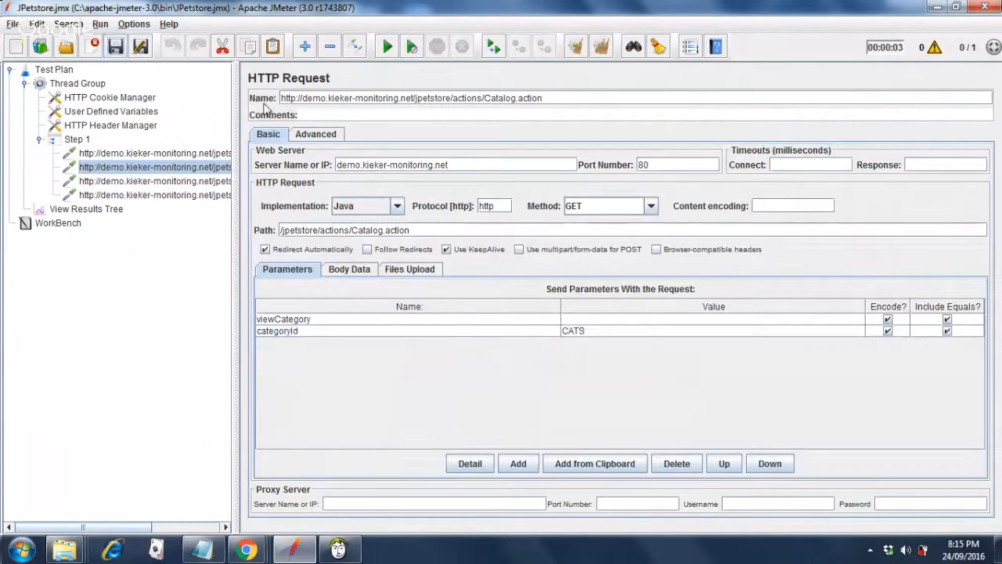
pyautogui.click(86, 209)
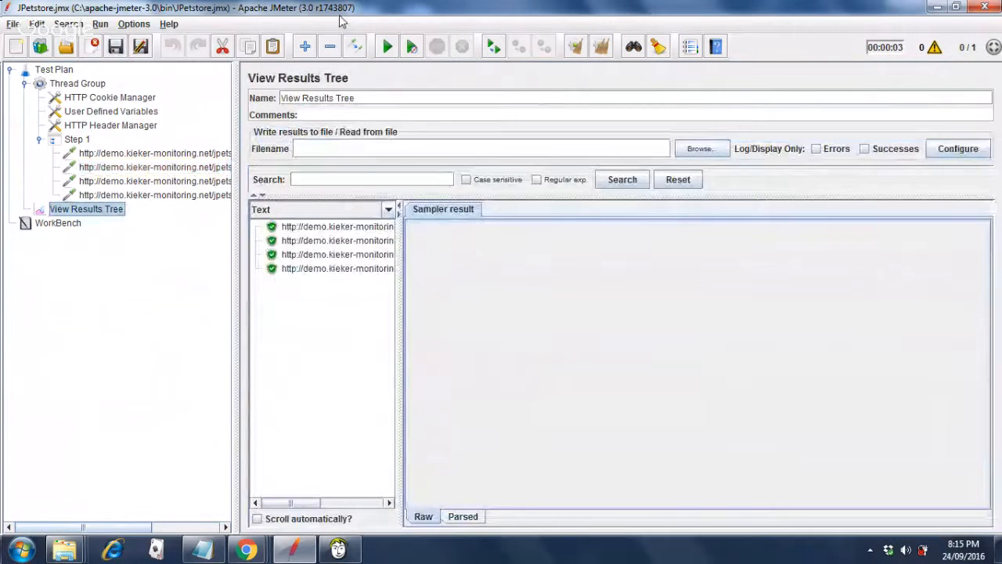
# Rerun the test and check the seventh sample's result shows response code 200 OK.
pyautogui.click(388, 48)
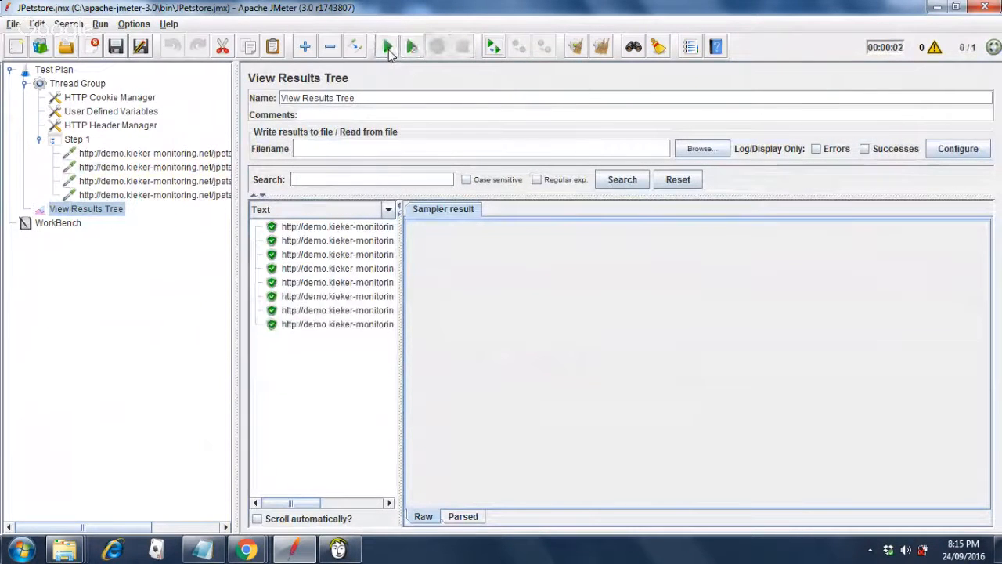
pyautogui.click(329, 312)
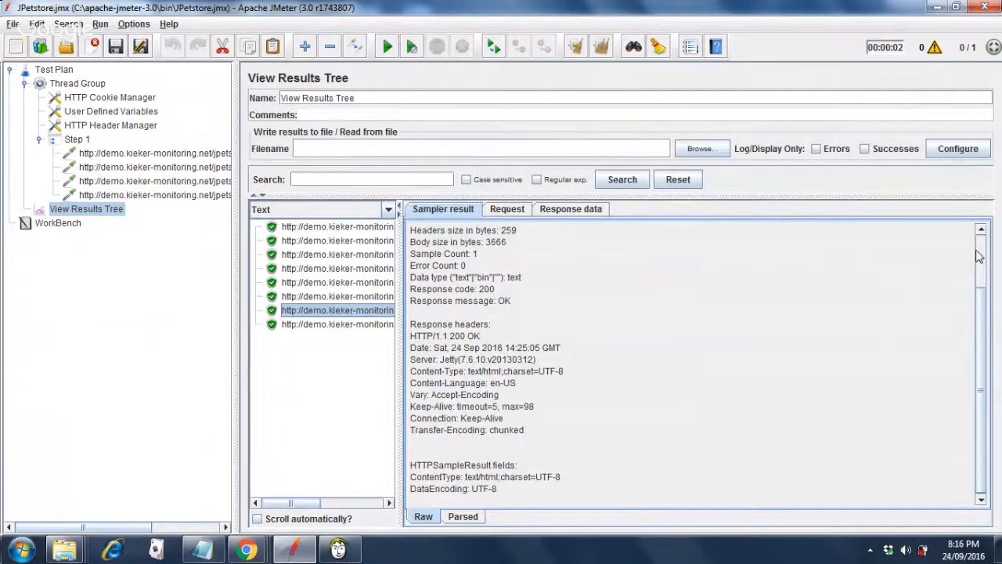
pyautogui.scroll(2, 979, 257)
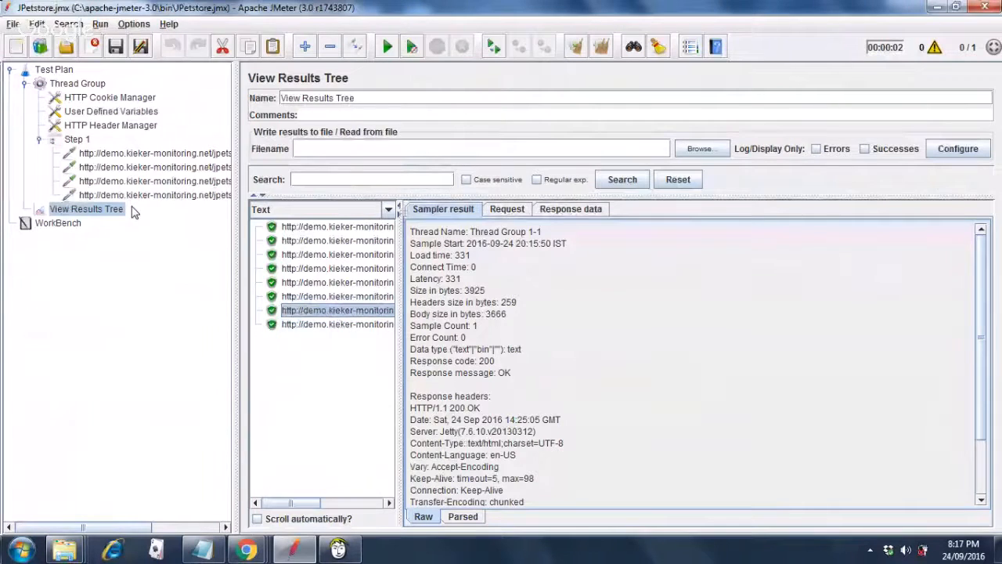
# Bring the Google Hangouts webinar window back to the front and stop the screen share.
pyautogui.moveTo(244, 553)
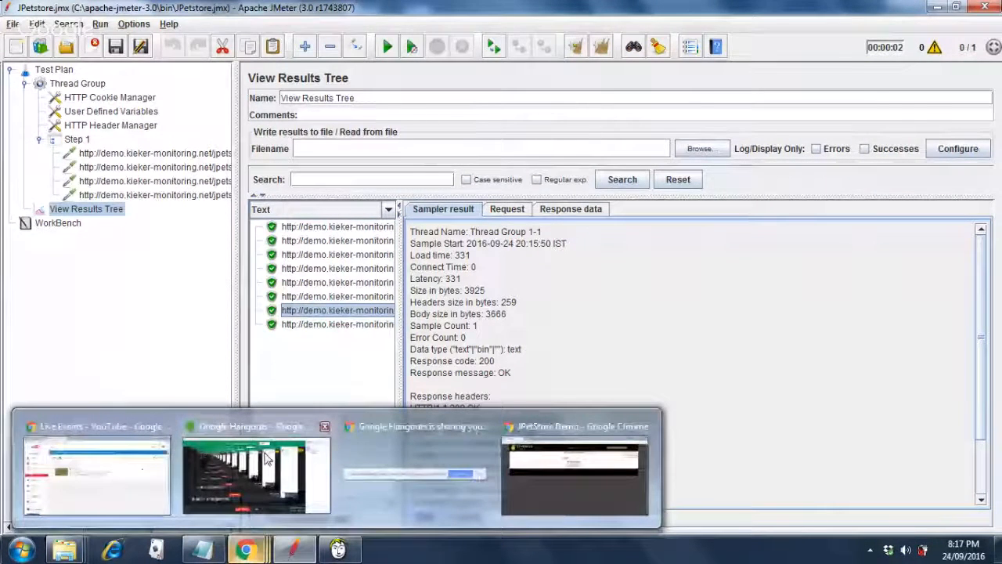
pyautogui.moveTo(267, 458)
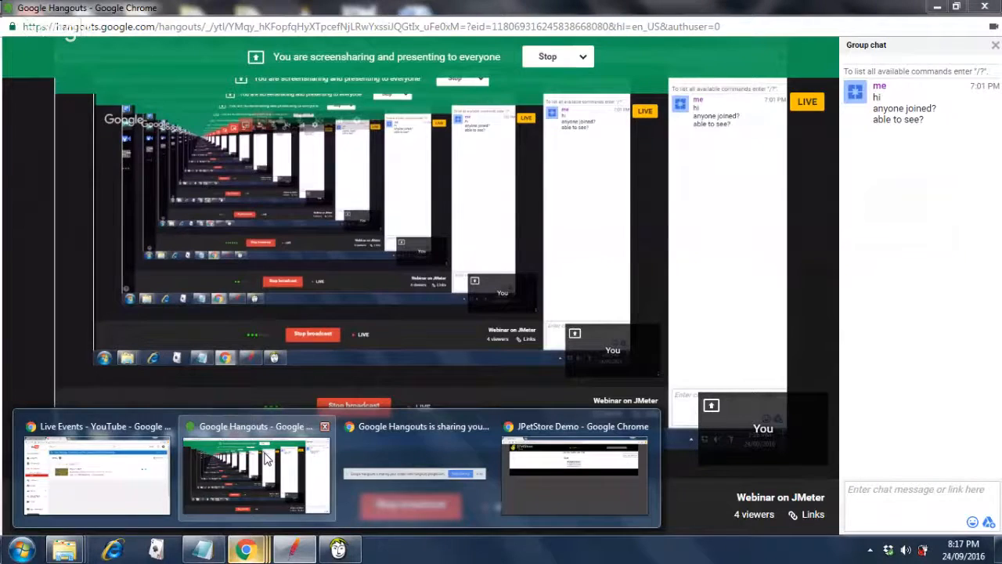
pyautogui.click(264, 457)
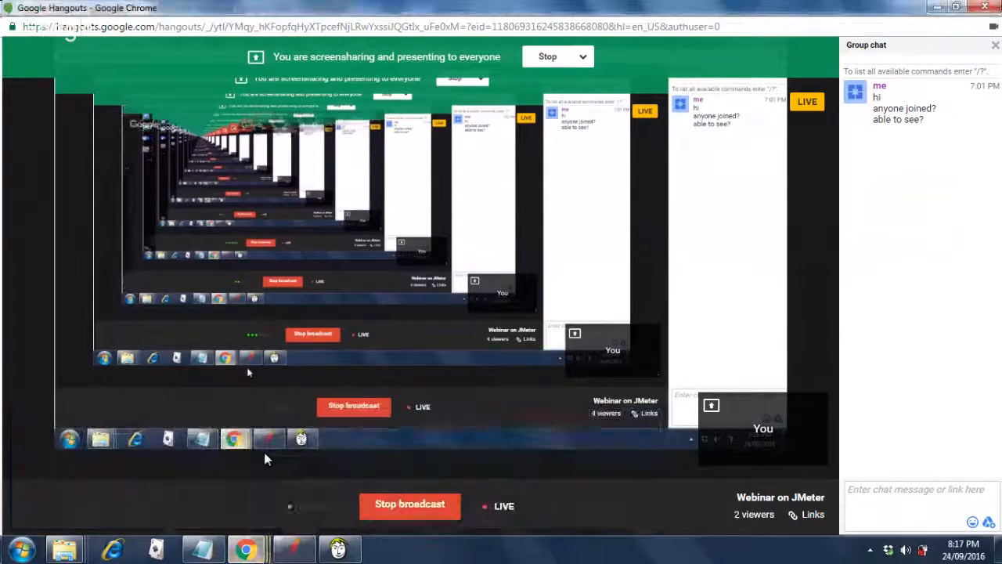
pyautogui.click(548, 58)
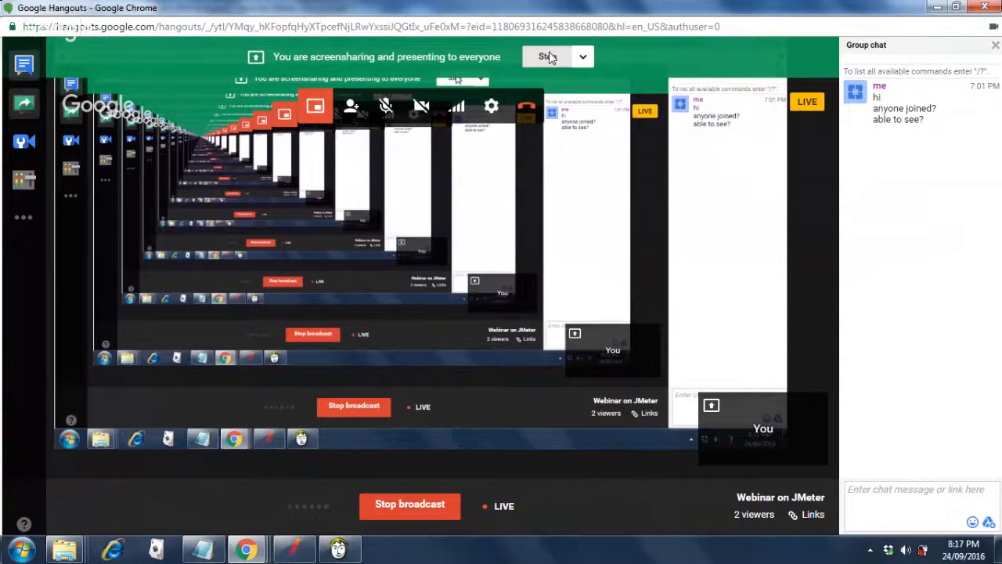